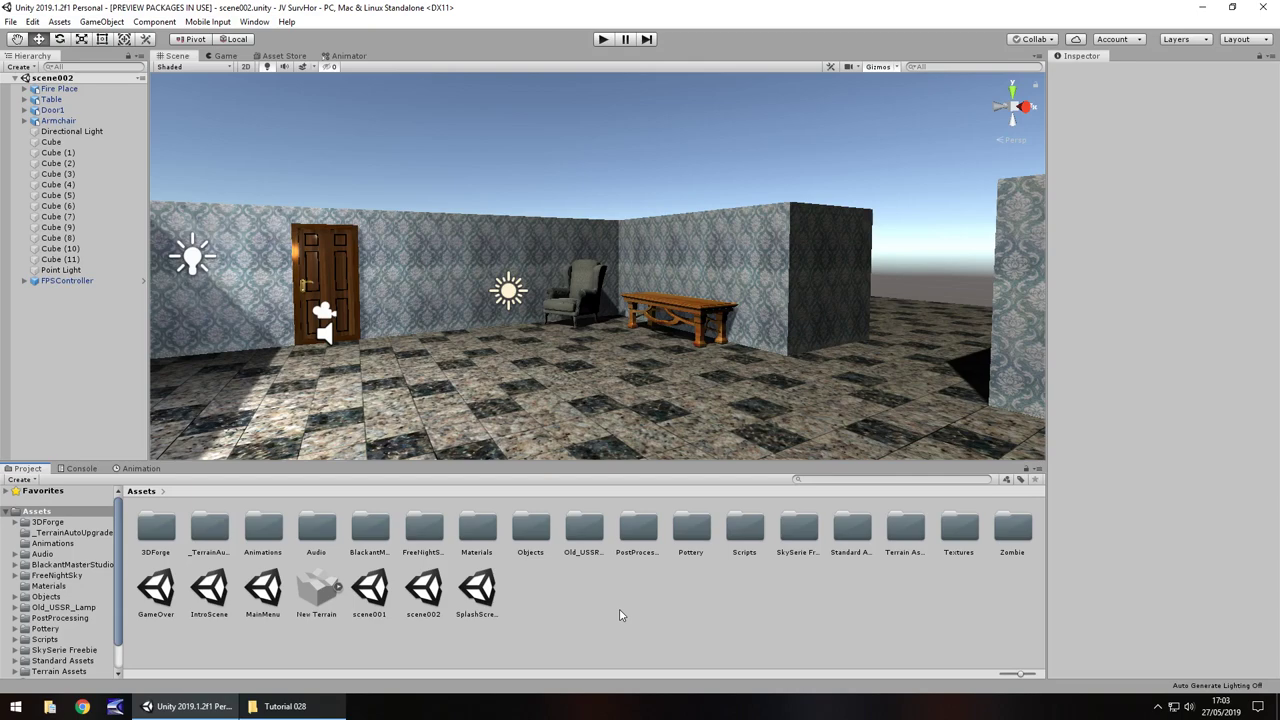
Play-test the scene to check the room's lighting, and stop play mode.
right_drag(612, 238, 775, 300)
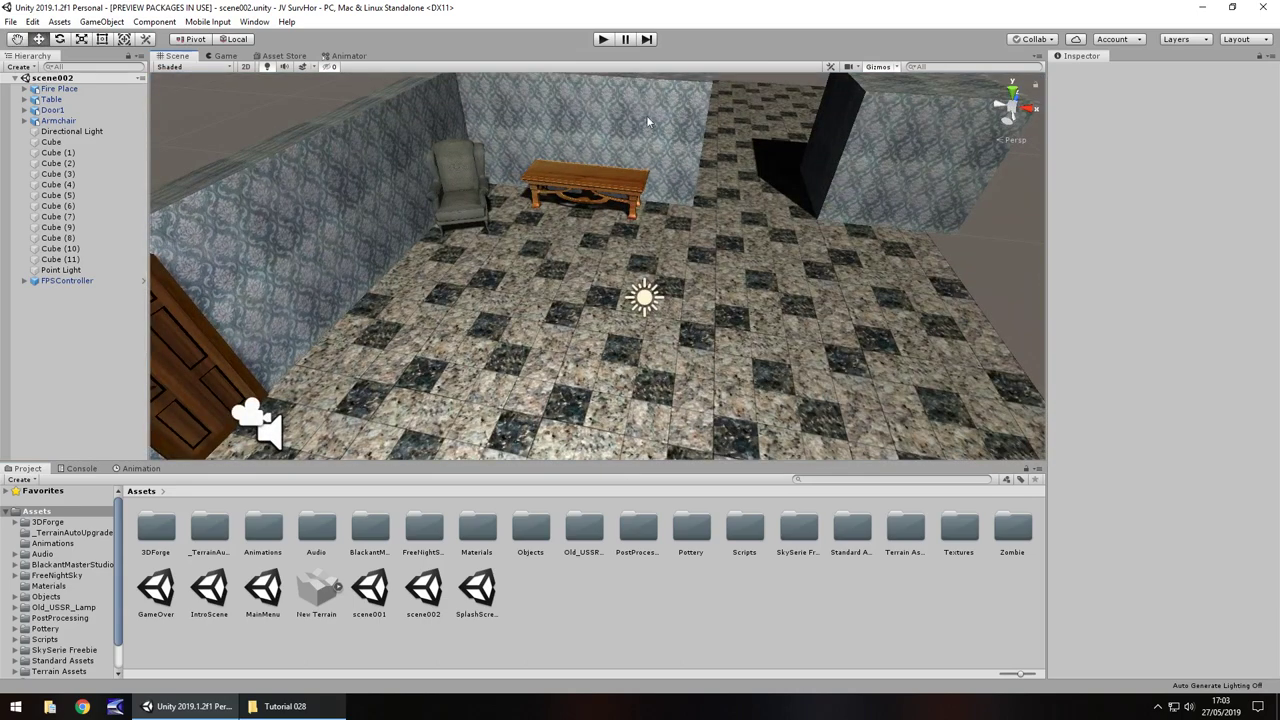
click(603, 41)
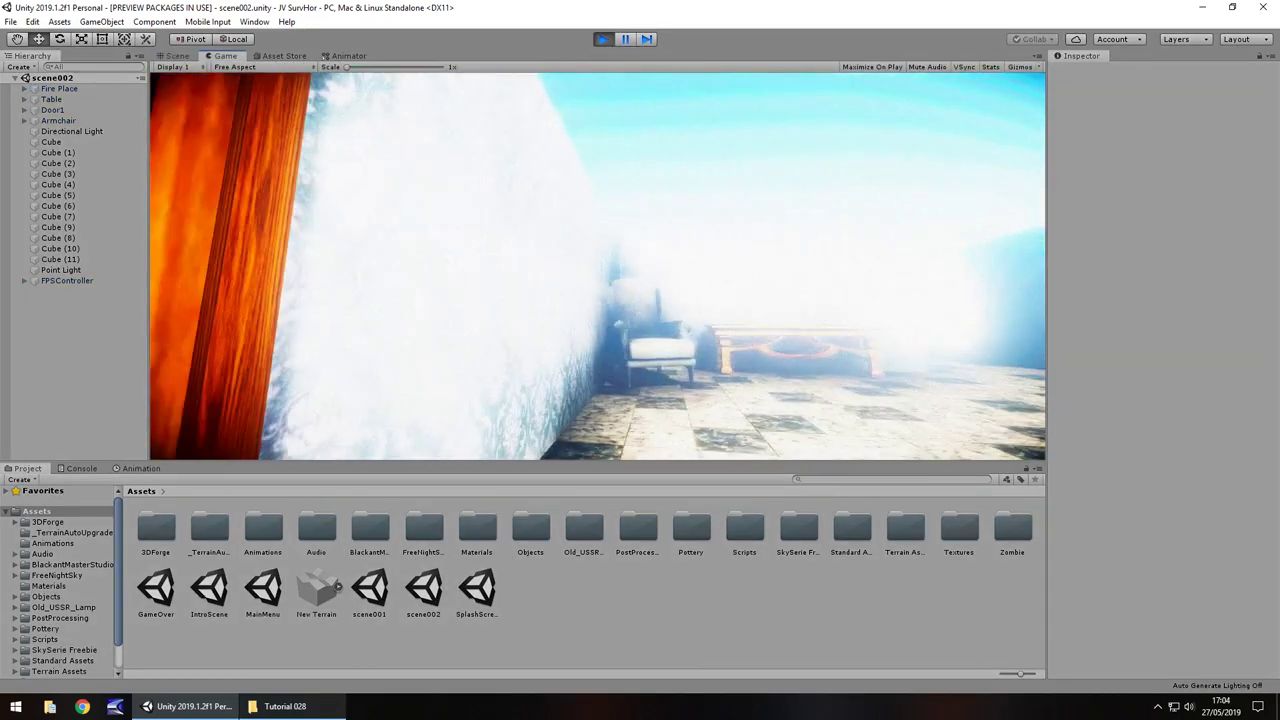
click(603, 39)
Rename the room's tiled floor cube as Ground001.
click(668, 292)
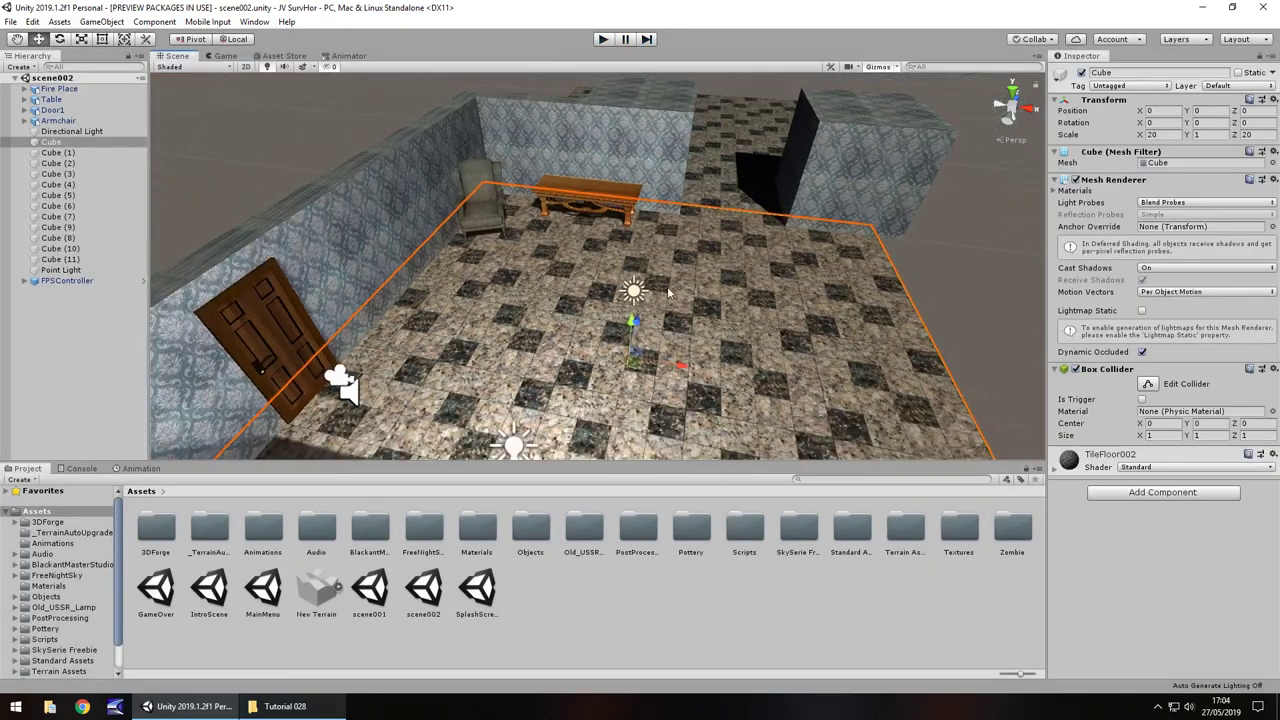
scroll(668, 292, down, 3)
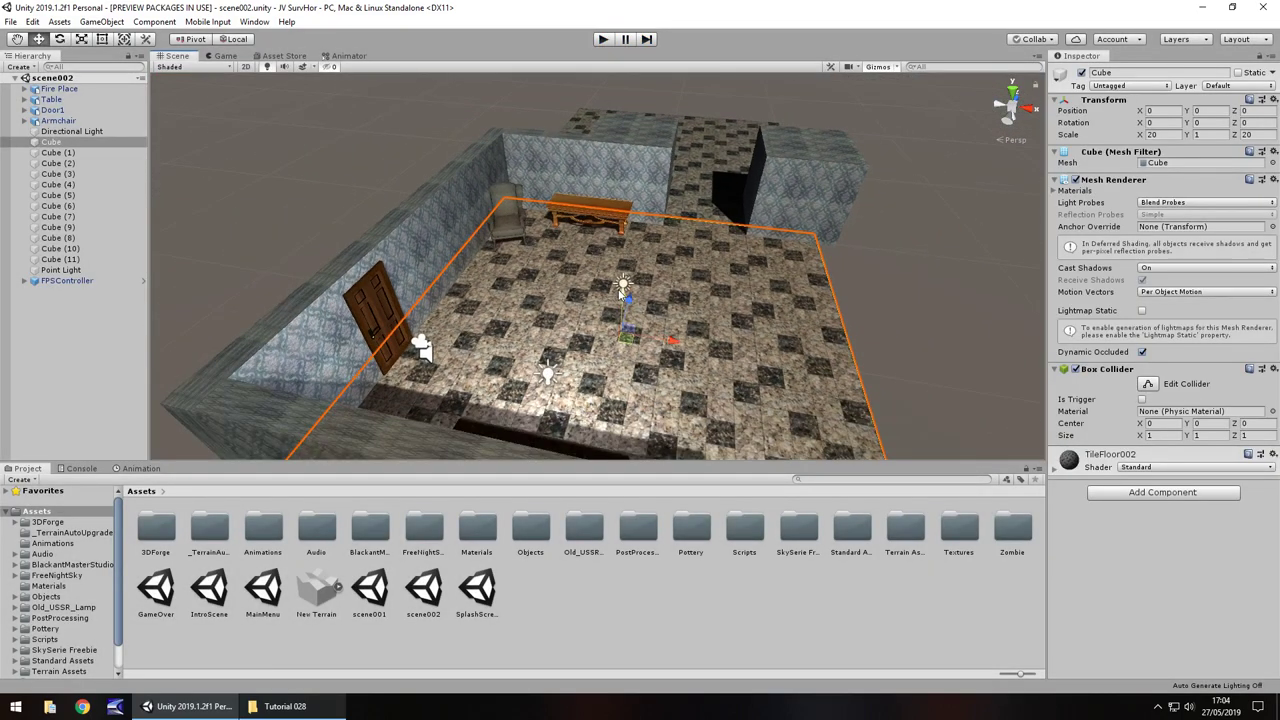
click(62, 146)
click(66, 185)
click(50, 142)
click(55, 145)
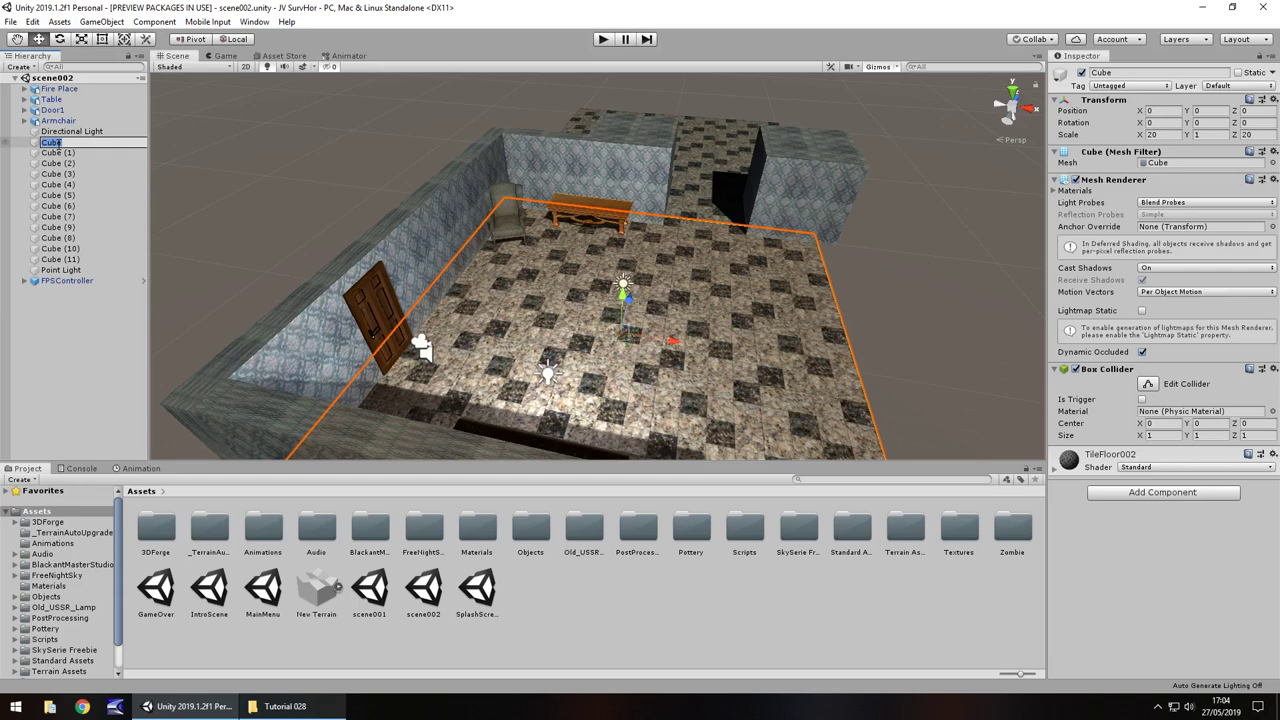
text(Ground001)
key(Return)
Duplicate Ground001 and name the copy Ceiling001.
key(ctrl+d)
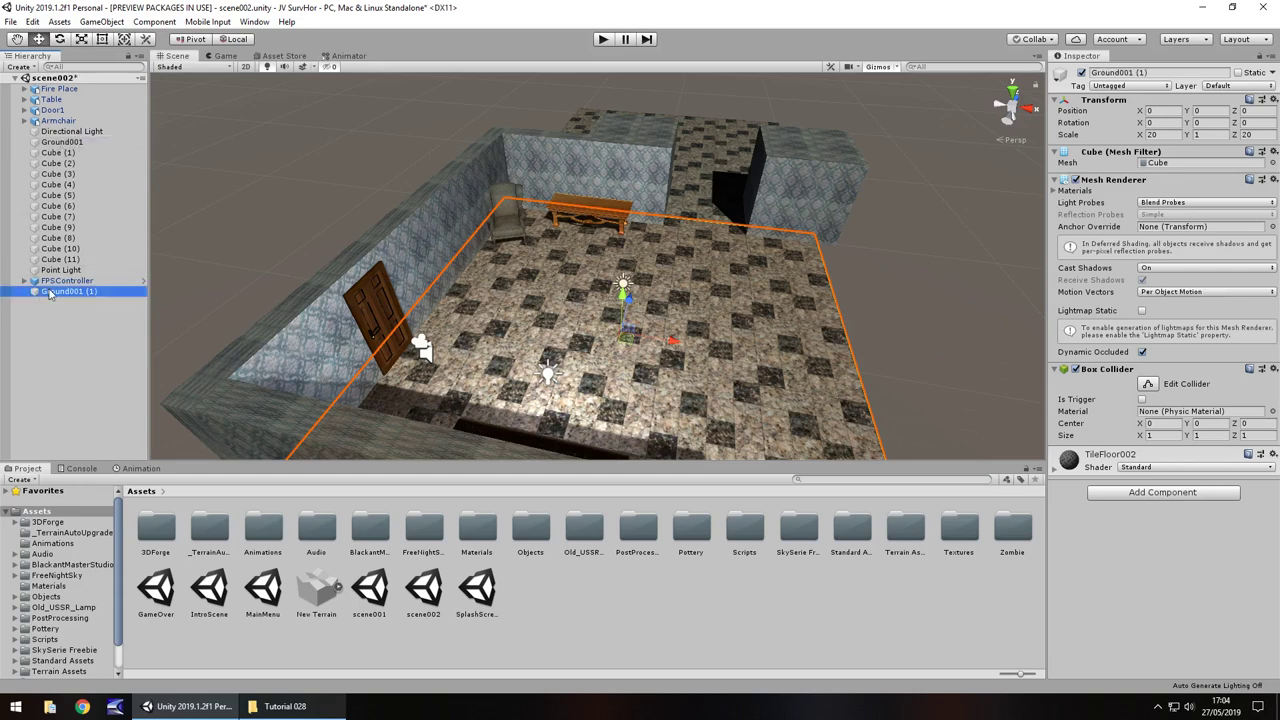
key(F2)
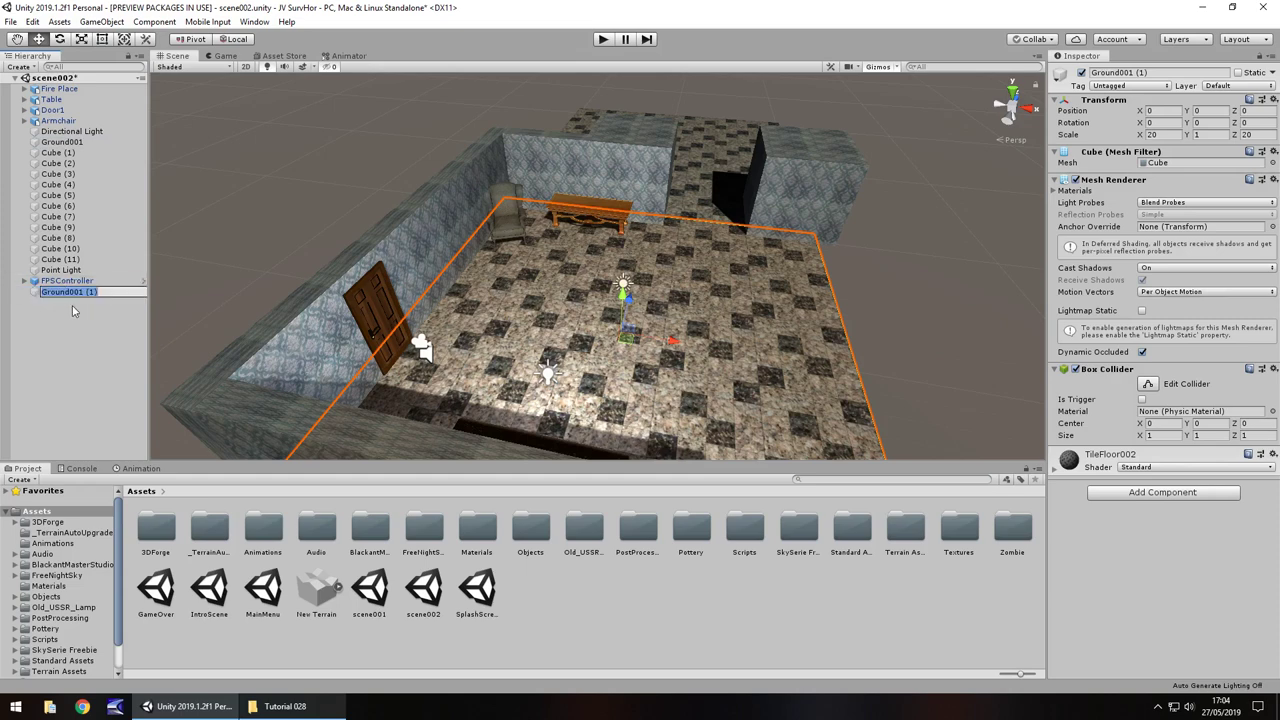
text(Ceiling001)
key(Return)
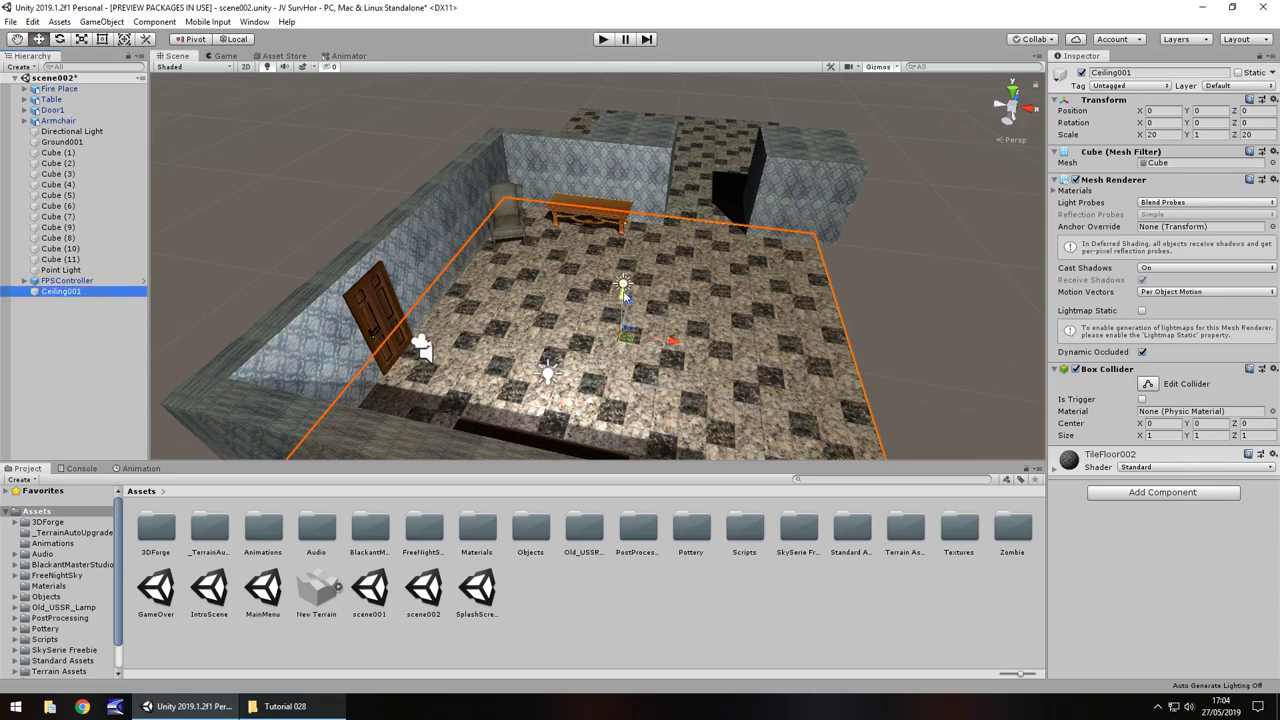
Raise Ceiling001 to Y 6 so it sits on top of the room's walls.
right_drag(840, 264, 760, 252)
middle_drag(840, 254, 637, 166)
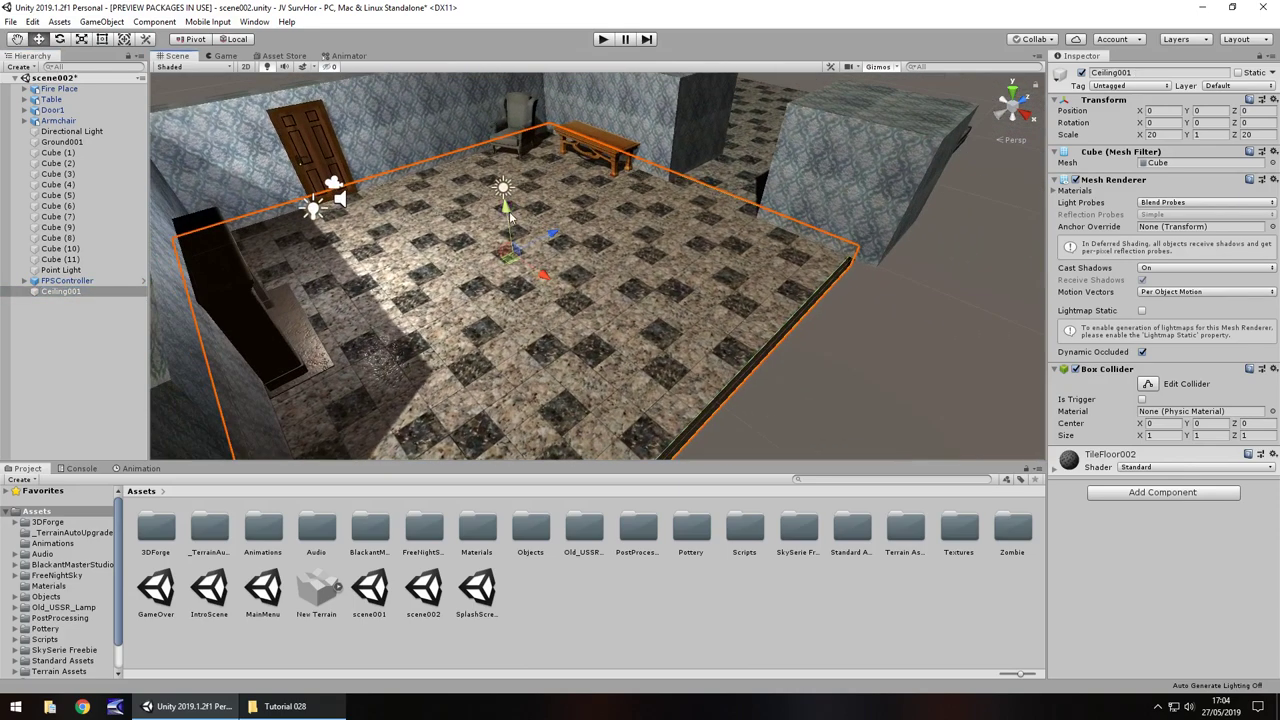
drag(510, 213, 474, 96)
right_drag(844, 315, 888, 250)
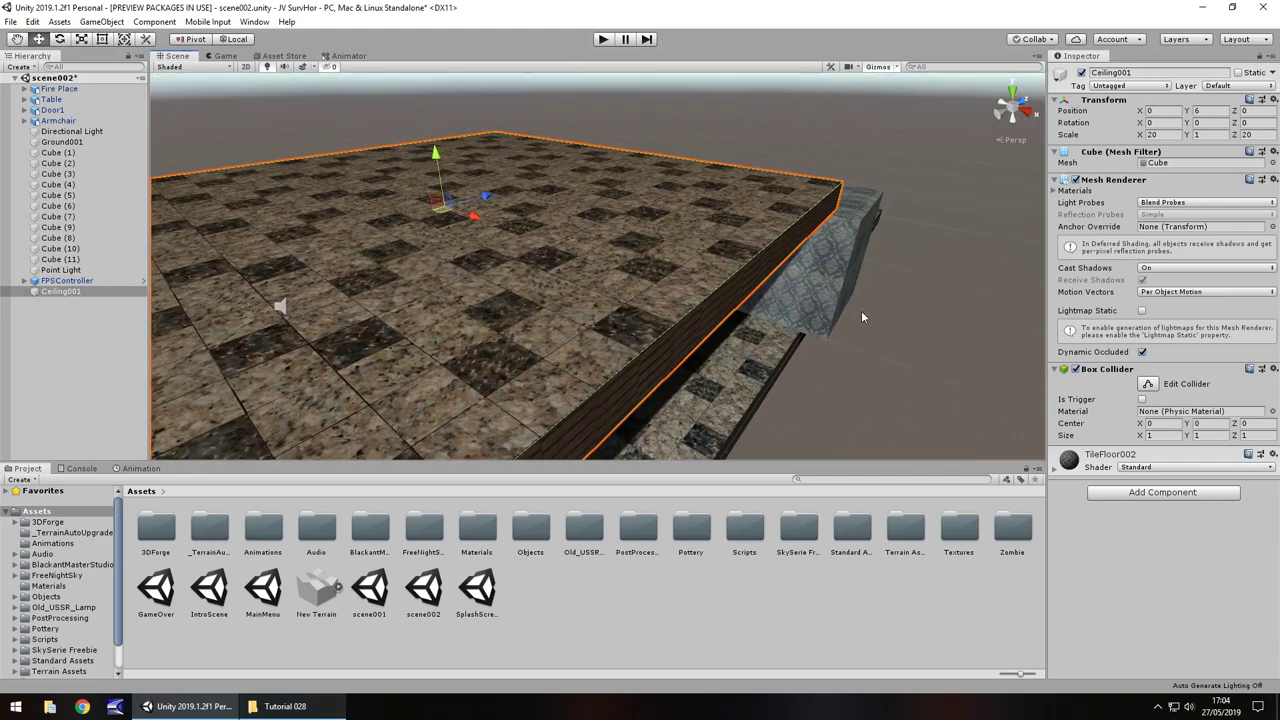
middle_drag(856, 323, 896, 258)
alt+drag(897, 265, 746, 323)
right_drag(747, 323, 488, 302)
right_drag(698, 305, 674, 292)
key(d)
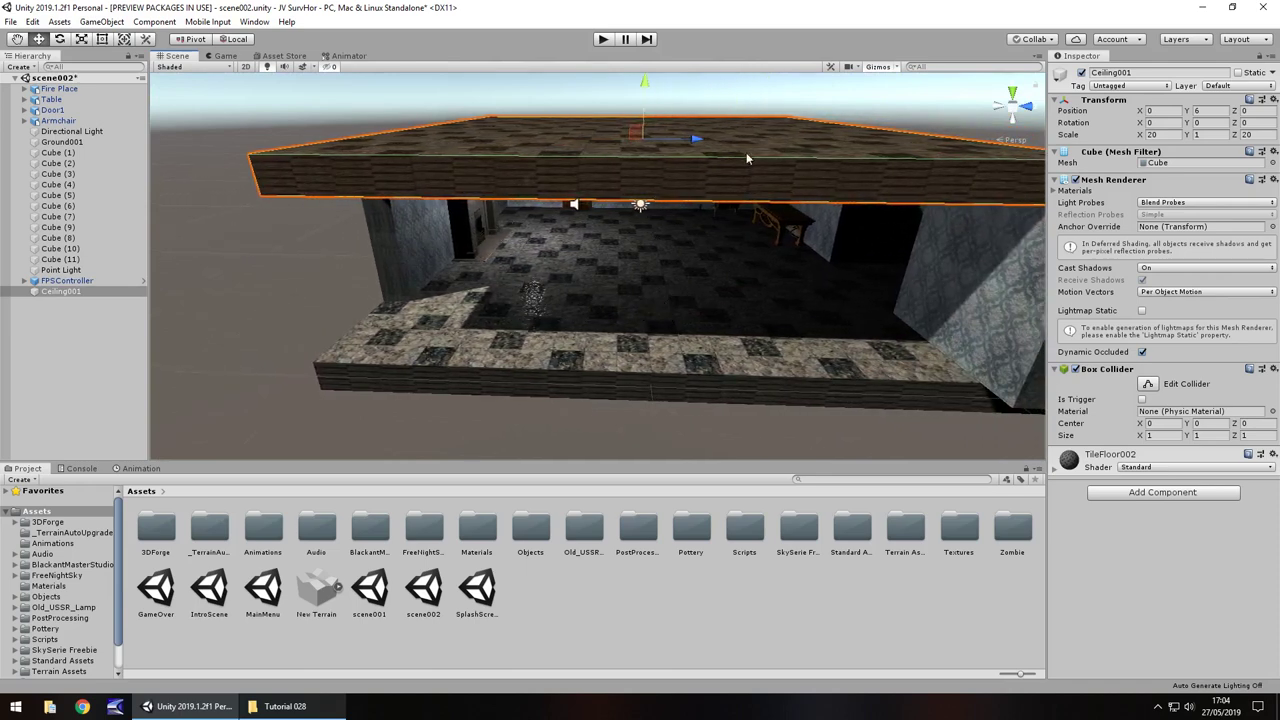
Duplicate a wallpapered wall section, with the copy at X 8.5, Y 3, Z -9.5.
alt+drag(705, 333, 436, 258)
click(514, 248)
key(ctrl+d)
alt+drag(654, 310, 530, 216)
Play-test the room with its ceiling in place, and return to the scene view.
click(601, 40)
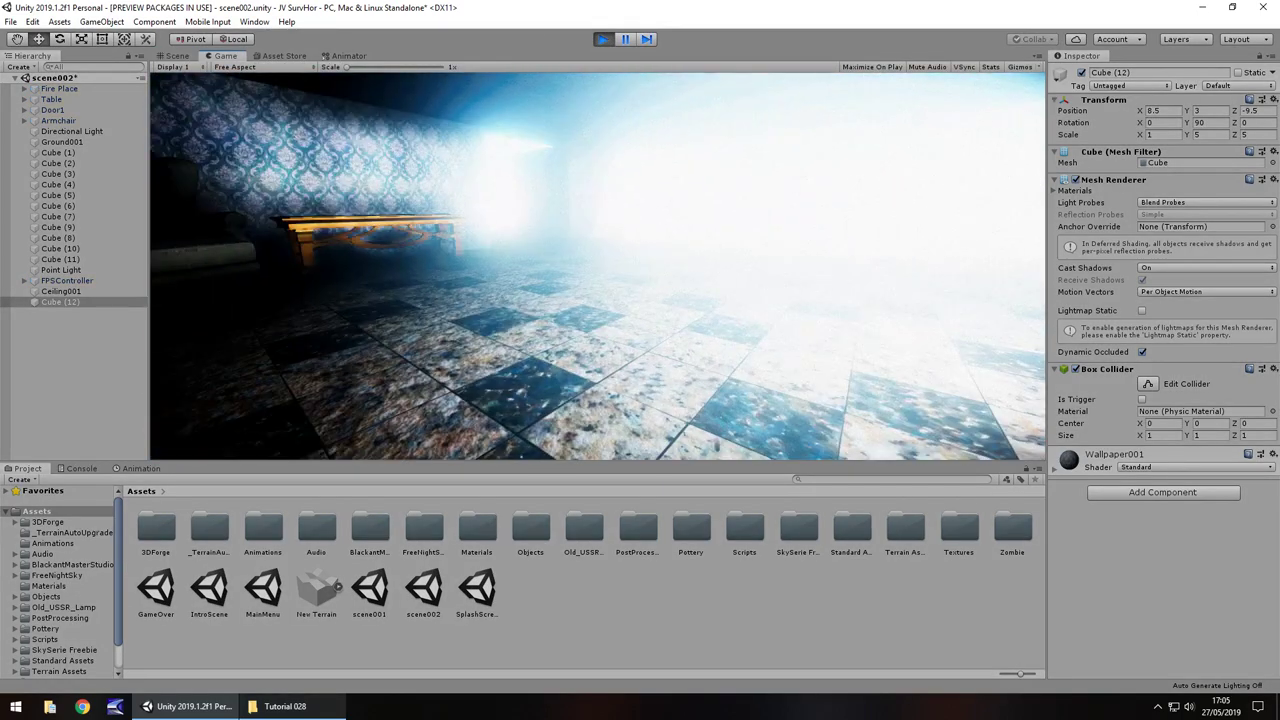
key(ctrl+p)
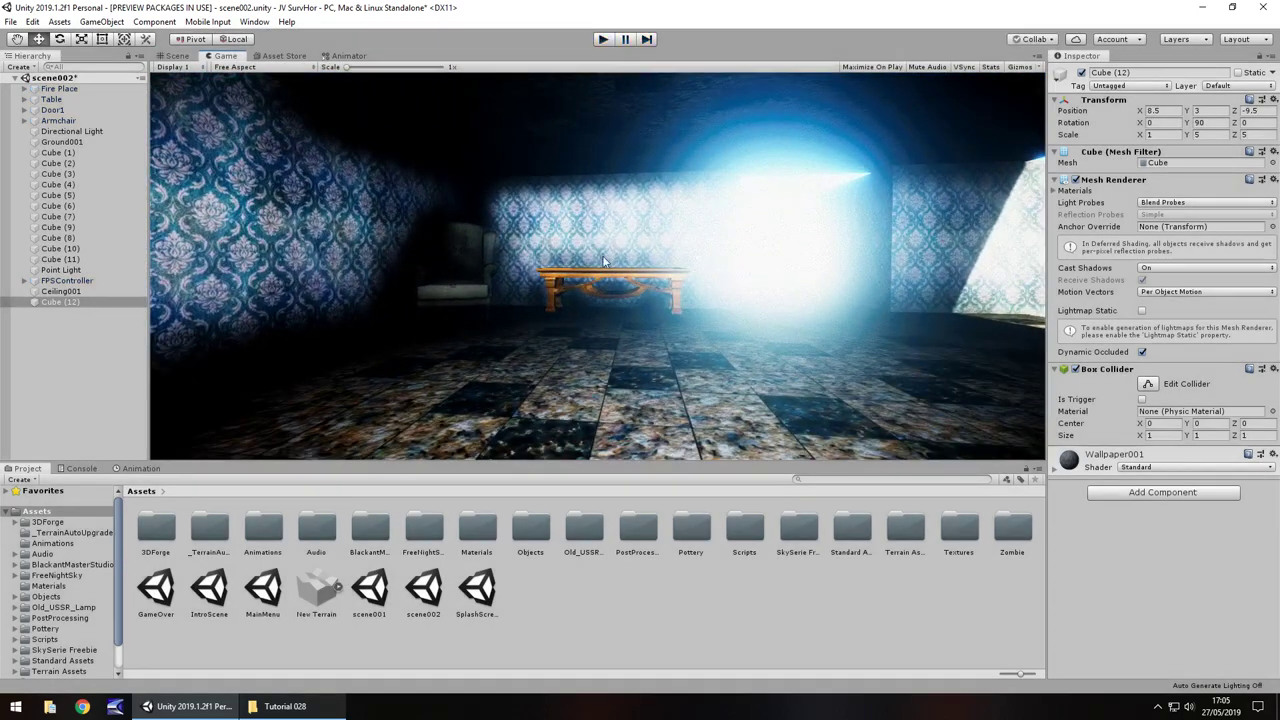
key(Left)
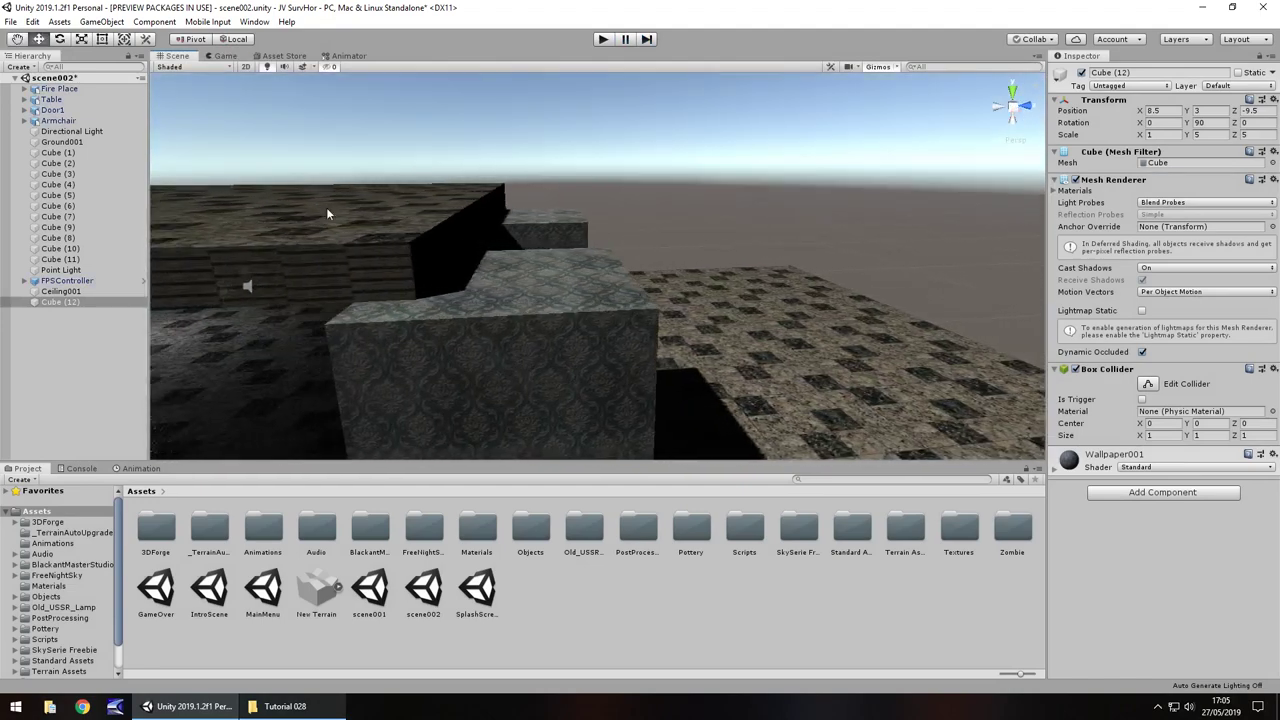
Disable the Directional Light and play-test the room without it.
click(75, 131)
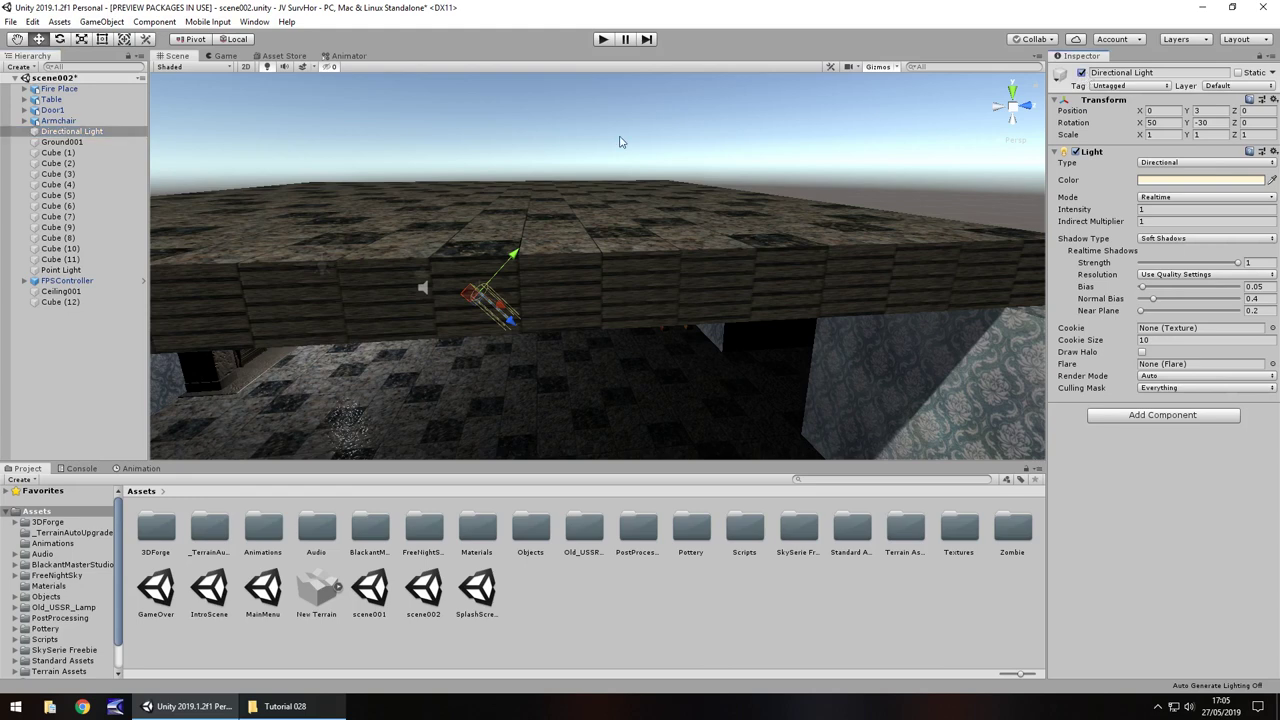
click(1081, 73)
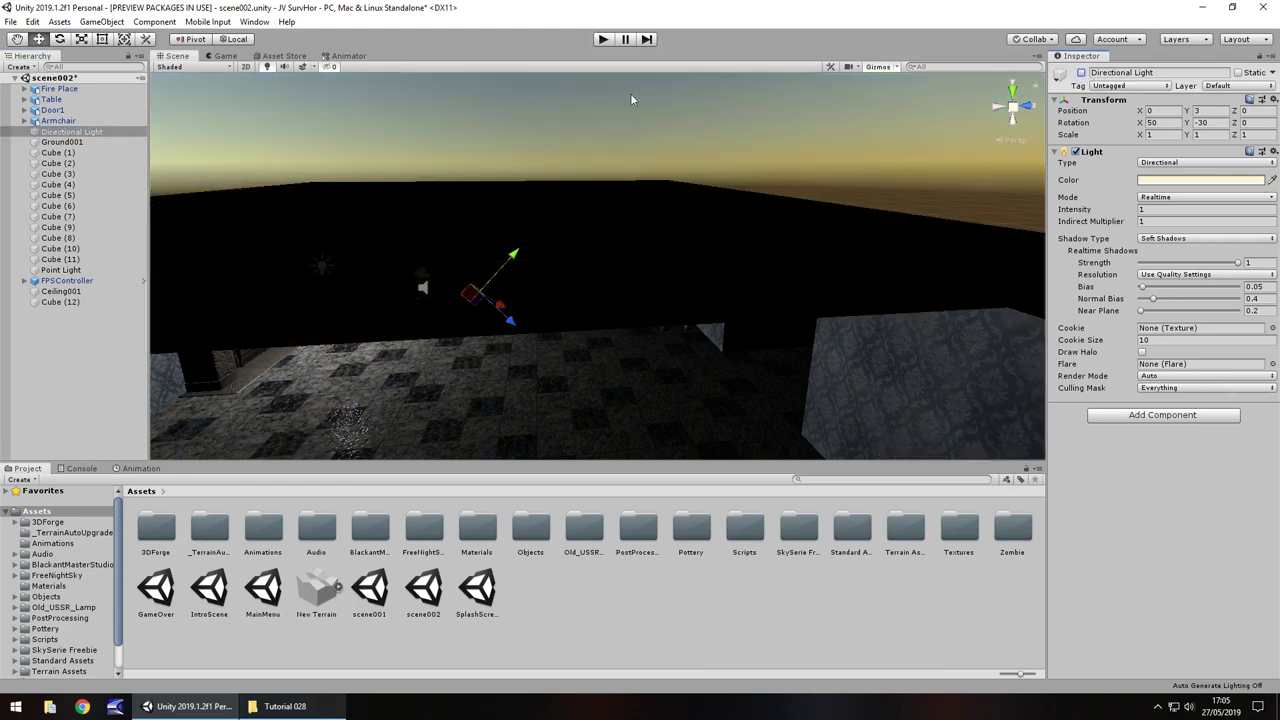
click(603, 39)
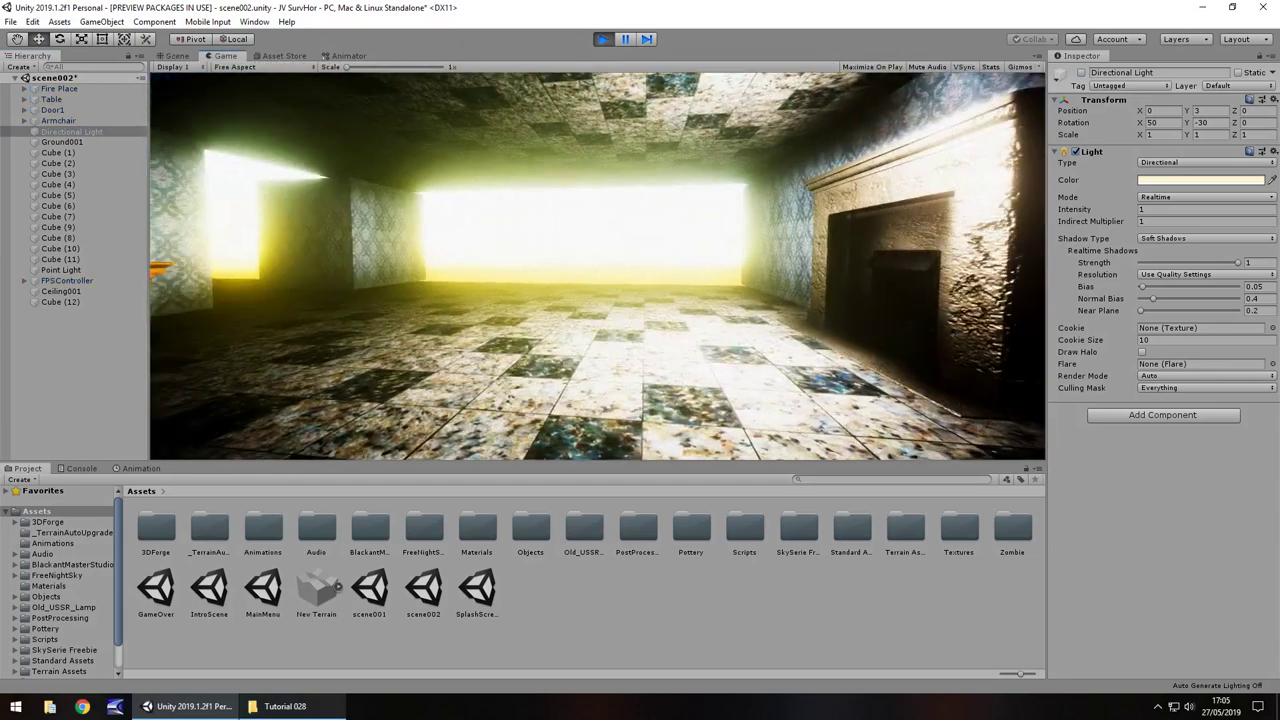
key(ctrl+p)
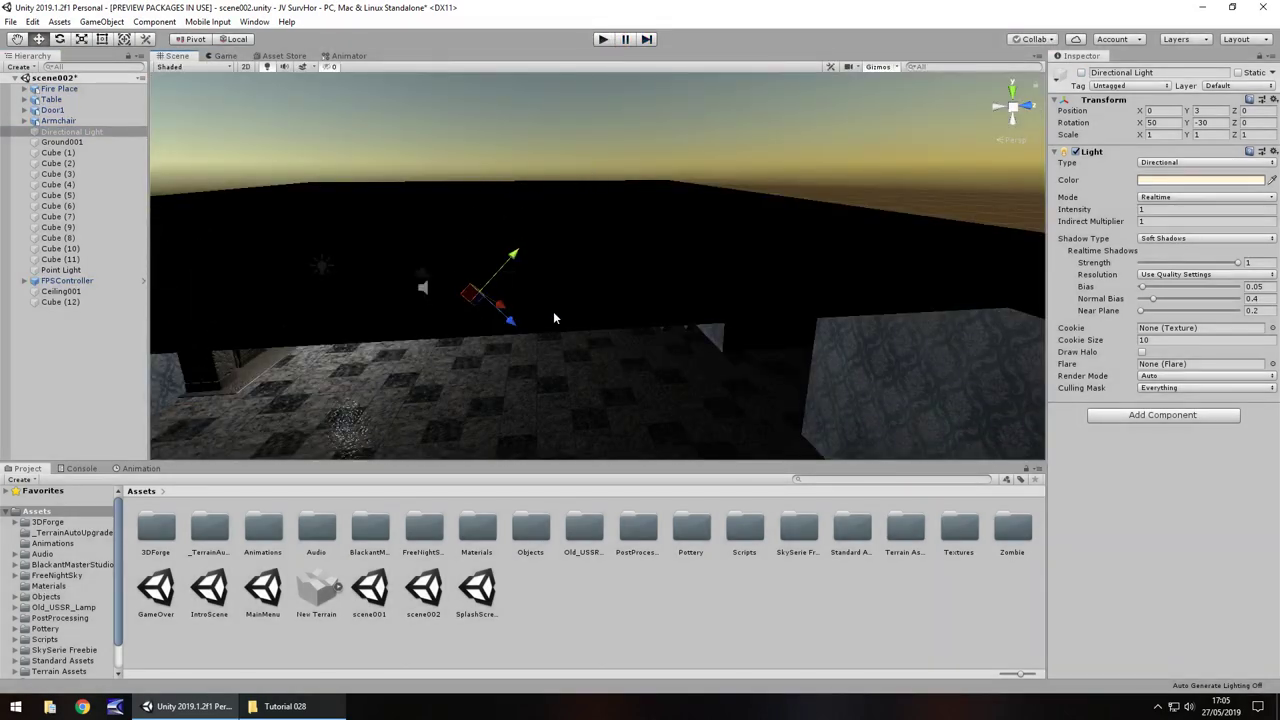
Search the project textures for "wood" and apply seamless-wood-texture-free-5 to Ceiling001.
middle_drag(554, 313, 726, 234)
right_drag(764, 360, 613, 259)
right_drag(520, 310, 668, 338)
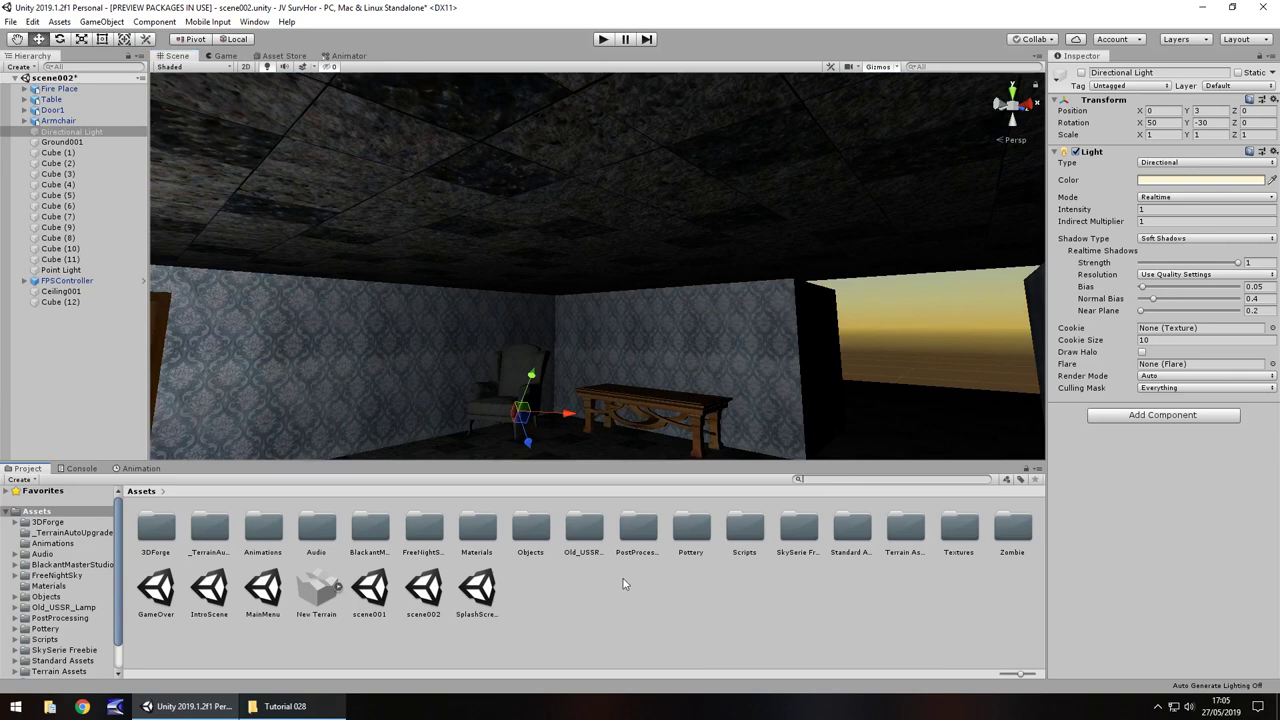
double_click(961, 530)
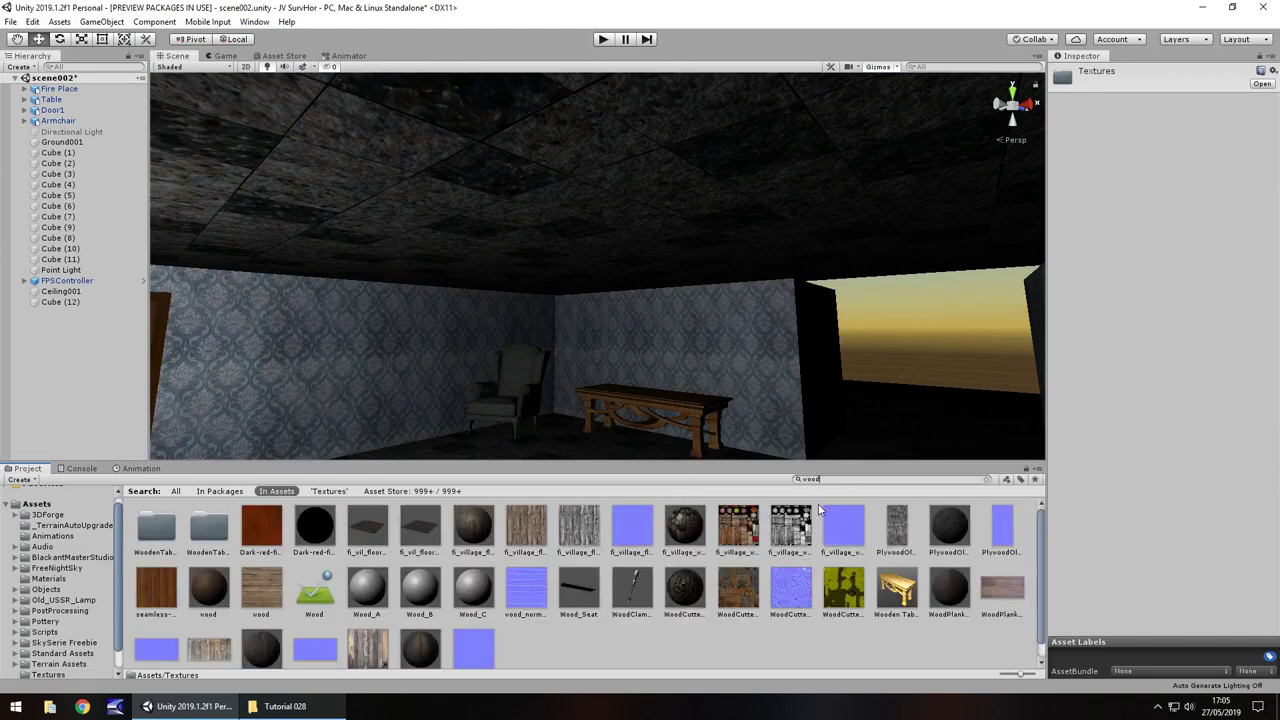
click(155, 598)
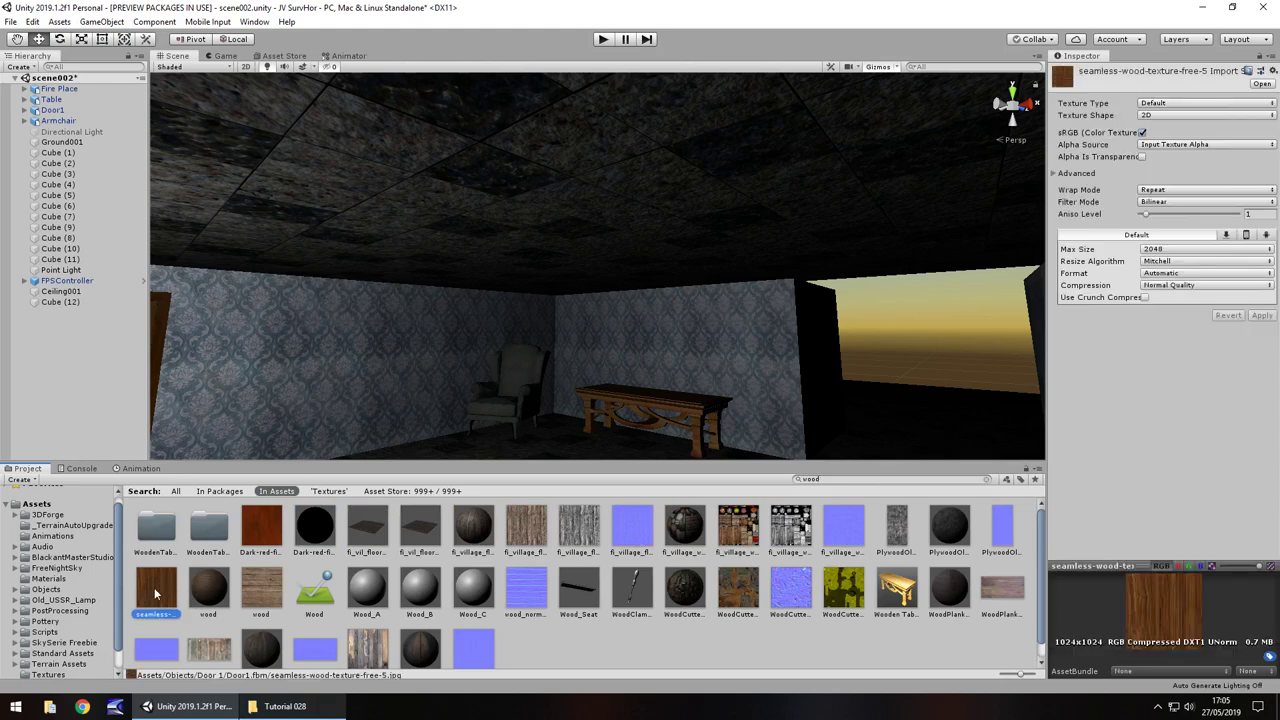
click(207, 590)
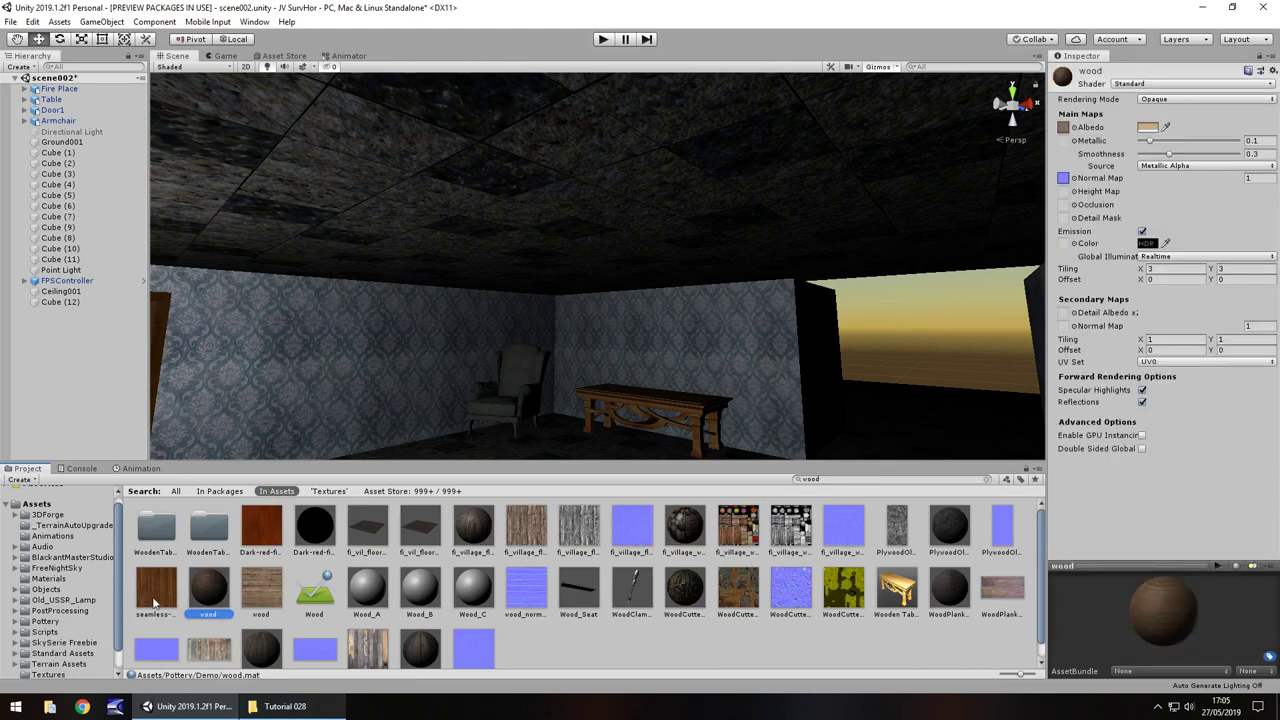
click(155, 598)
drag(437, 231, 463, 171)
Look over the wooden ceiling from inside and outside the room, and re-enable the Directional Light.
right_drag(682, 237, 500, 279)
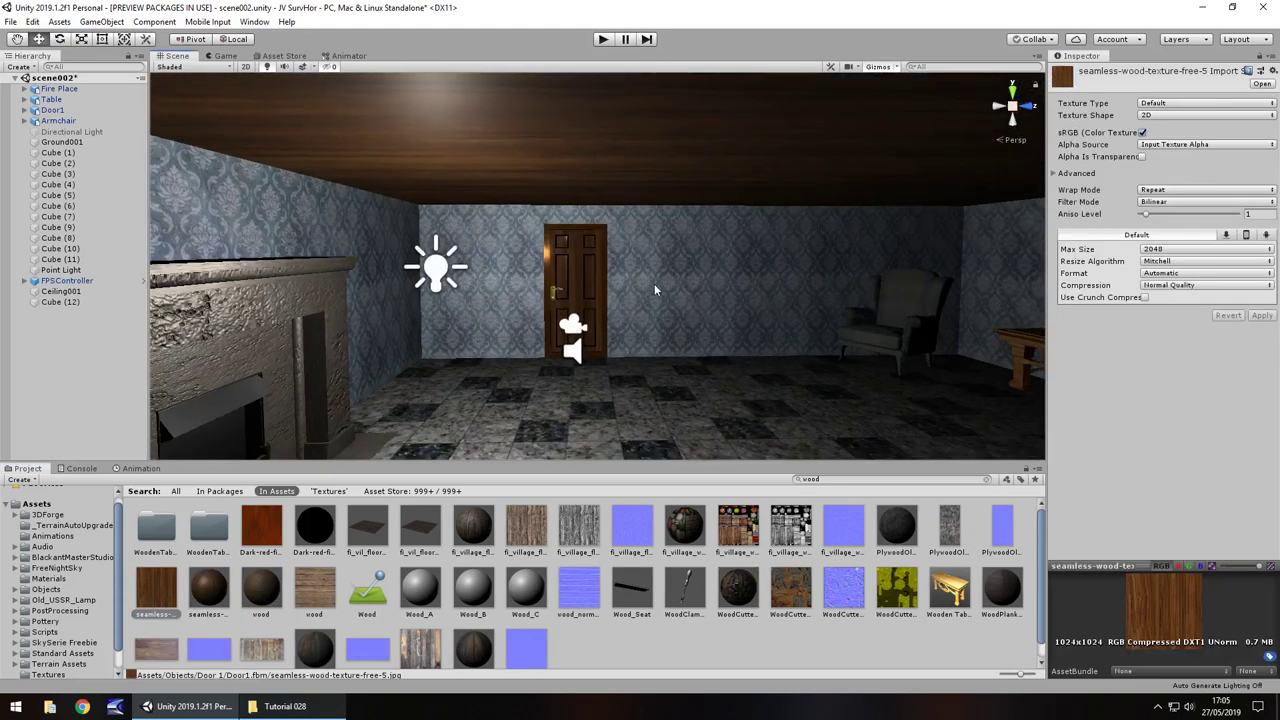
right_drag(670, 390, 801, 426)
right_drag(500, 360, 680, 380)
middle_drag(626, 318, 428, 458)
right_drag(600, 290, 492, 289)
key(Right)
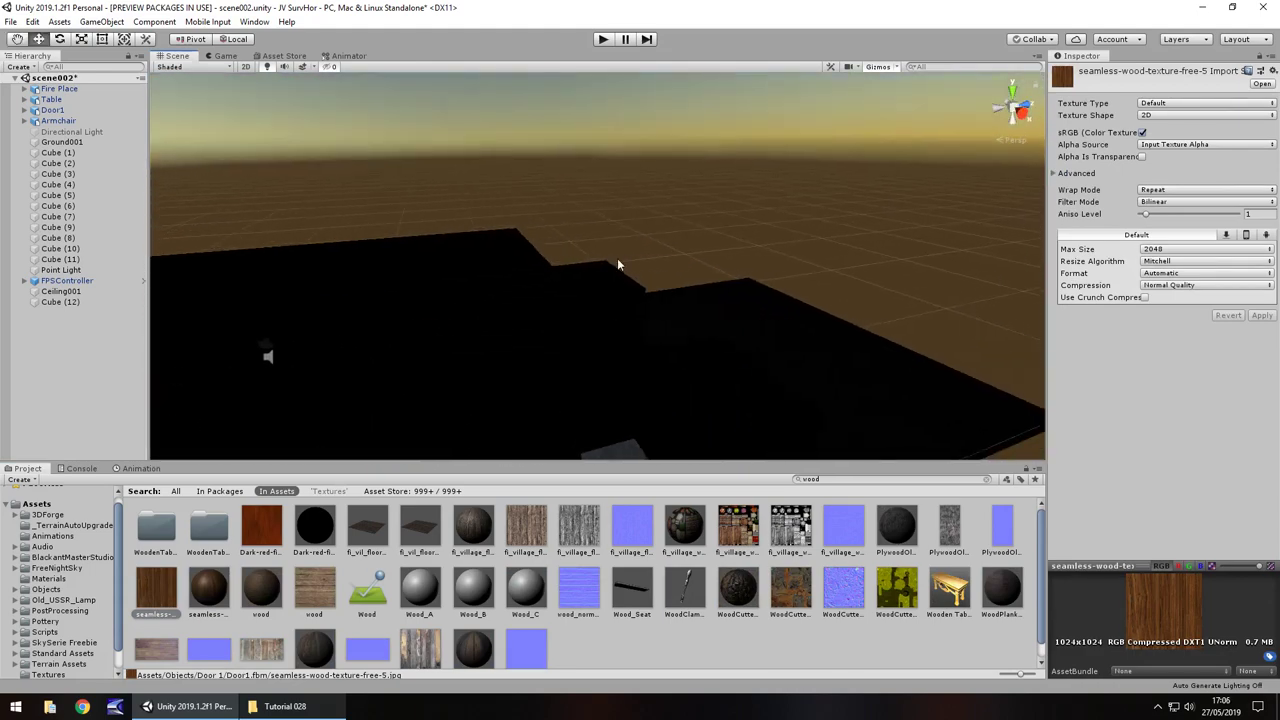
right_drag(294, 161, 334, 226)
click(72, 131)
click(1081, 73)
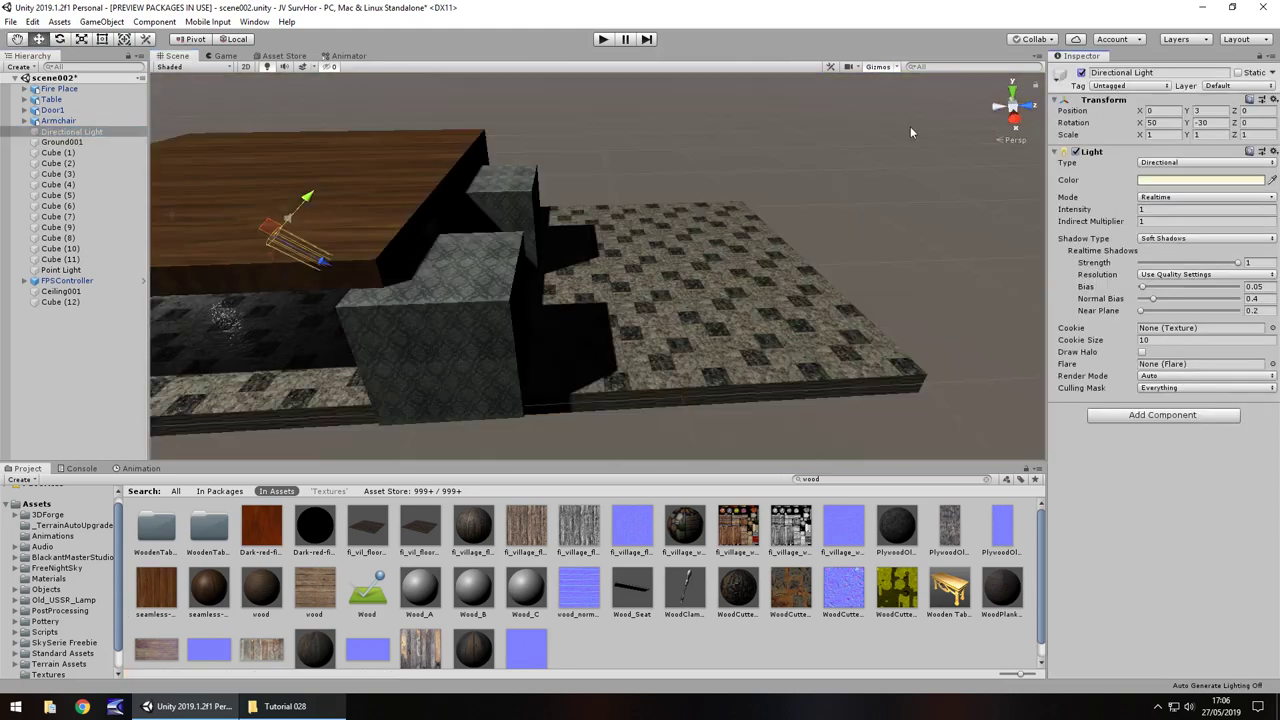
Duplicate the wooden ceiling and move the copy over the adjoining floor.
click(388, 208)
key(ctrl+d)
drag(310, 180, 710, 240)
Duplicate the wallpapered corner block and move the copy to X 3.5, Y 3, Z 16.
right_drag(714, 371, 623, 346)
middle_drag(623, 346, 571, 223)
click(455, 262)
click(454, 260)
key(ctrl+d)
alt+drag(500, 278, 510, 202)
middle_drag(510, 202, 477, 236)
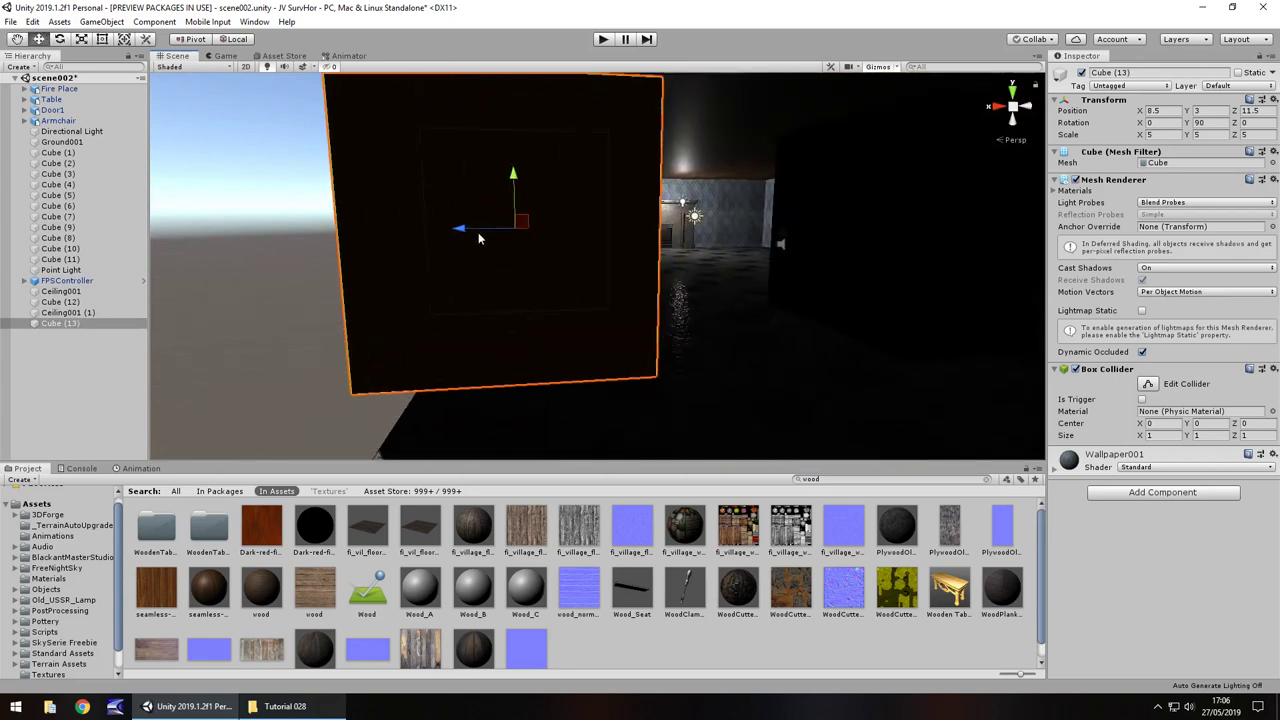
ctrl+drag(477, 236, 790, 245)
alt+drag(870, 250, 600, 296)
key(Left)
Duplicate the wall block at X 8.5, Z 11.5 and move the copy to X 12, Y 3, Z 6.5.
right_drag(478, 276, 678, 290)
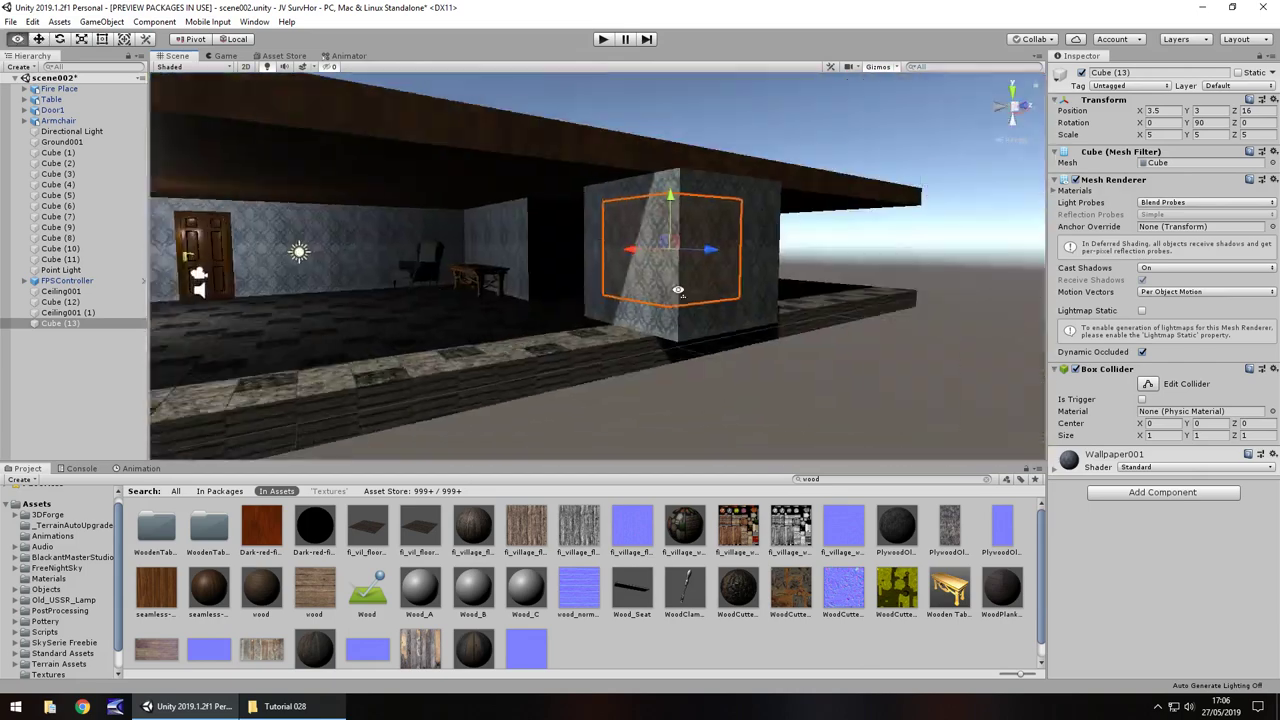
right_drag(374, 306, 590, 336)
key(Left)
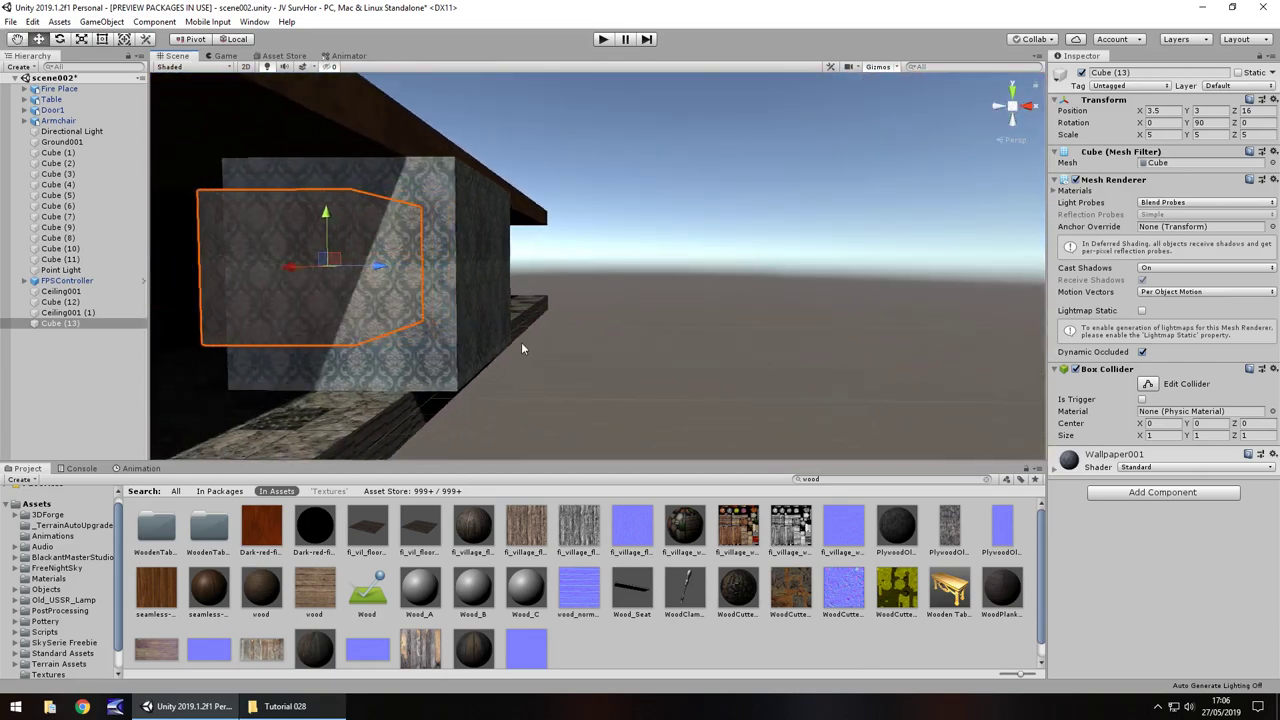
key(Left)
click(620, 292)
key(ctrl+d)
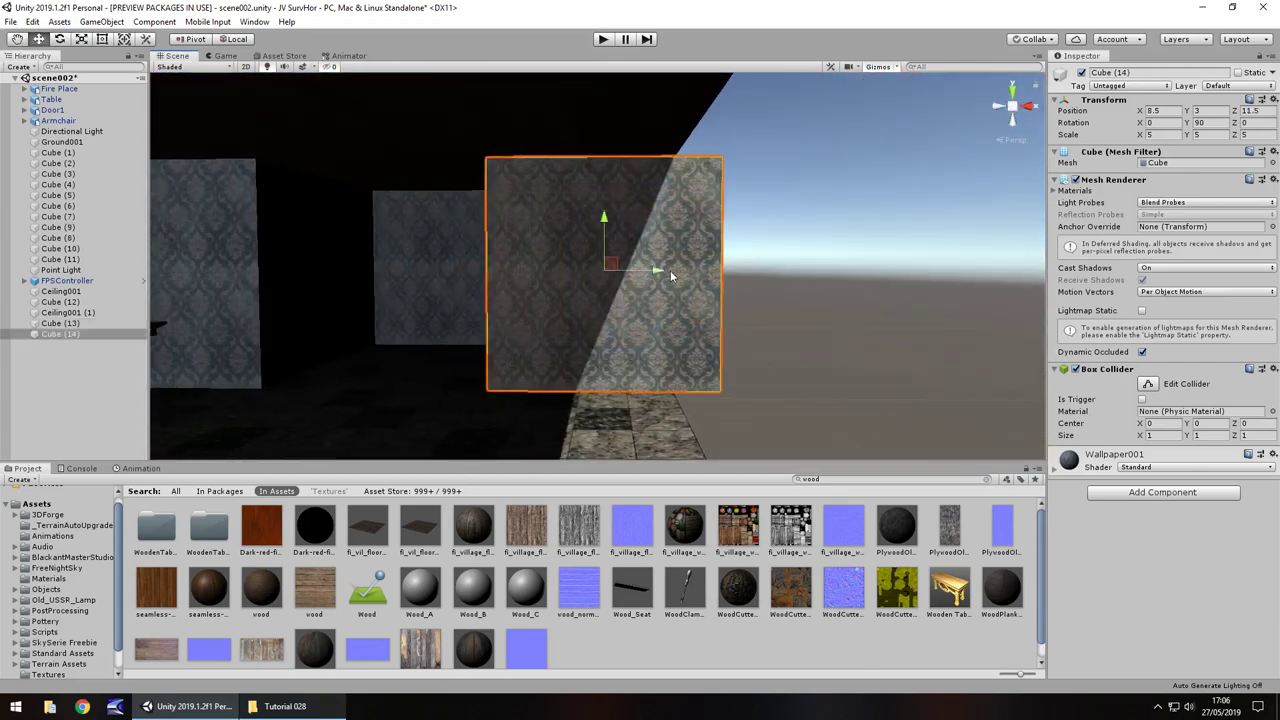
drag(665, 270, 785, 270)
mouse_move(681, 316)
alt+mouse_down()
mouse_move(654, 369)
mouse_move(642, 334)
mouse_move(683, 313)
alt+mouse_up()
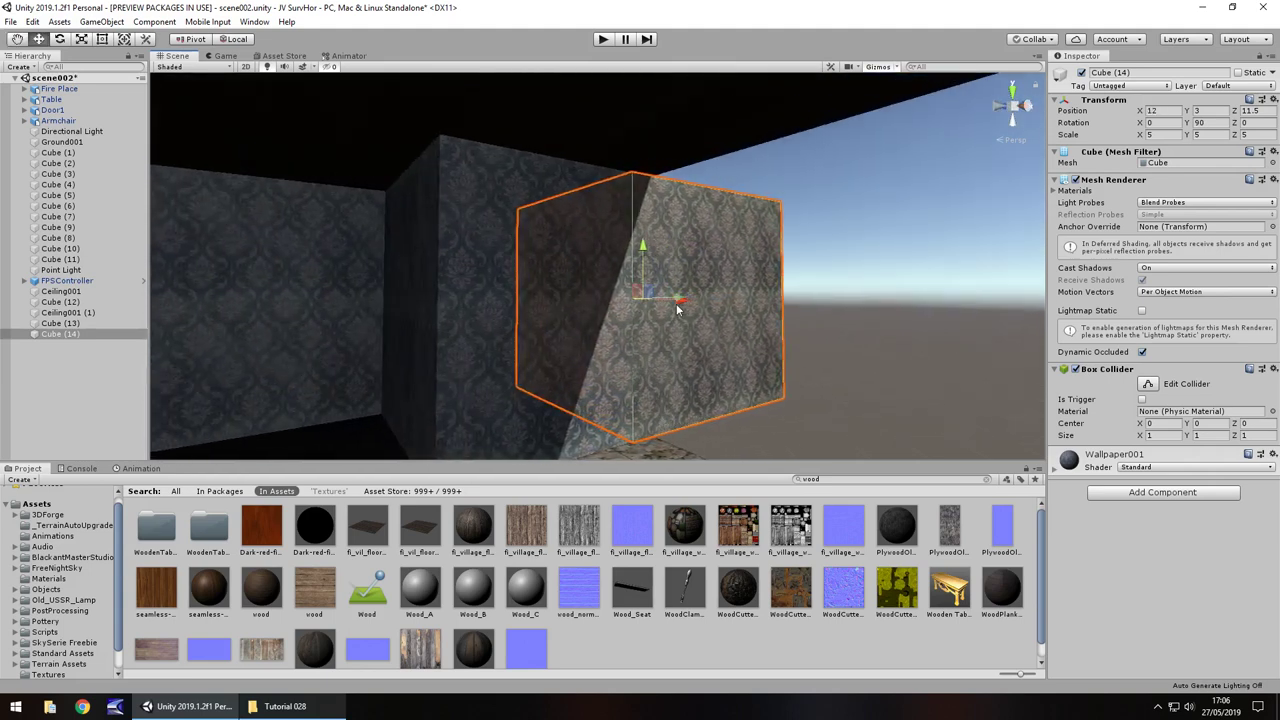
alt+drag(687, 374, 710, 303)
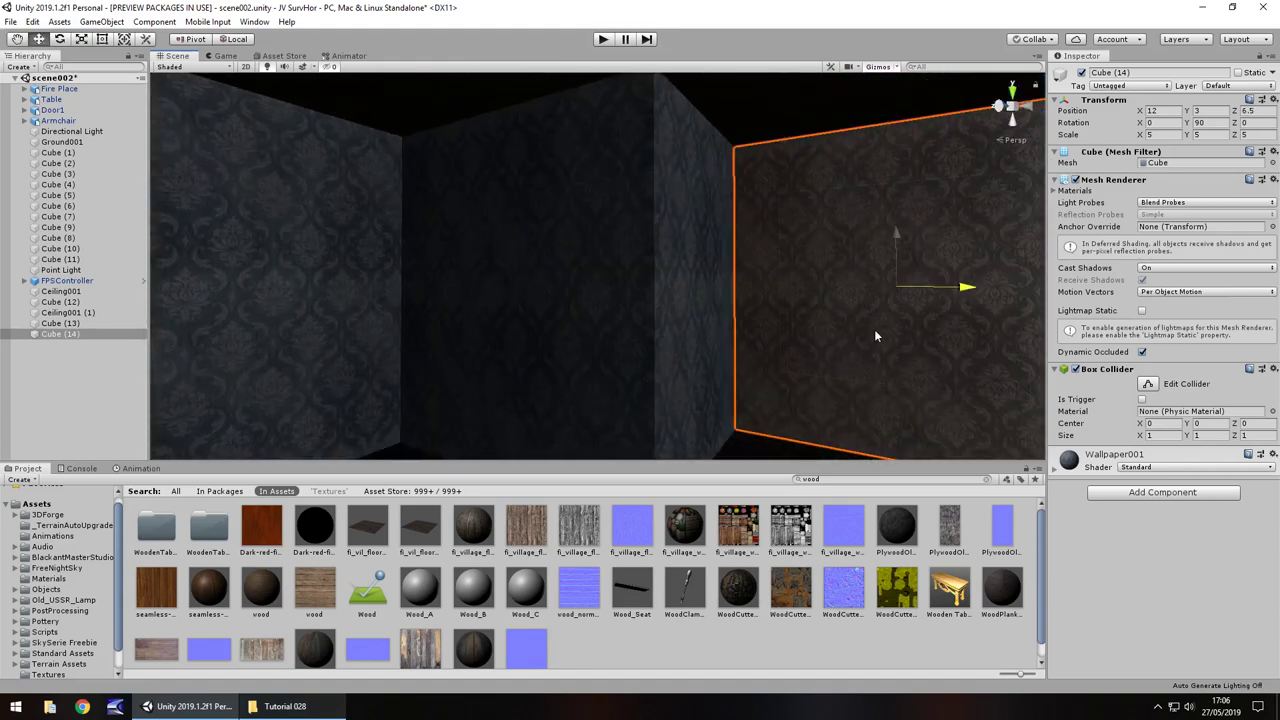
Duplicate the wall block three more times in a row along X 12 to close the open side.
right_drag(554, 338, 708, 354)
middle_drag(708, 354, 680, 346)
key(ctrl+f)
key(ctrl+d)
drag(570, 284, 1000, 258)
key(ctrl+d)
middle_drag(930, 276, 829, 286)
scroll(829, 286, down, 3)
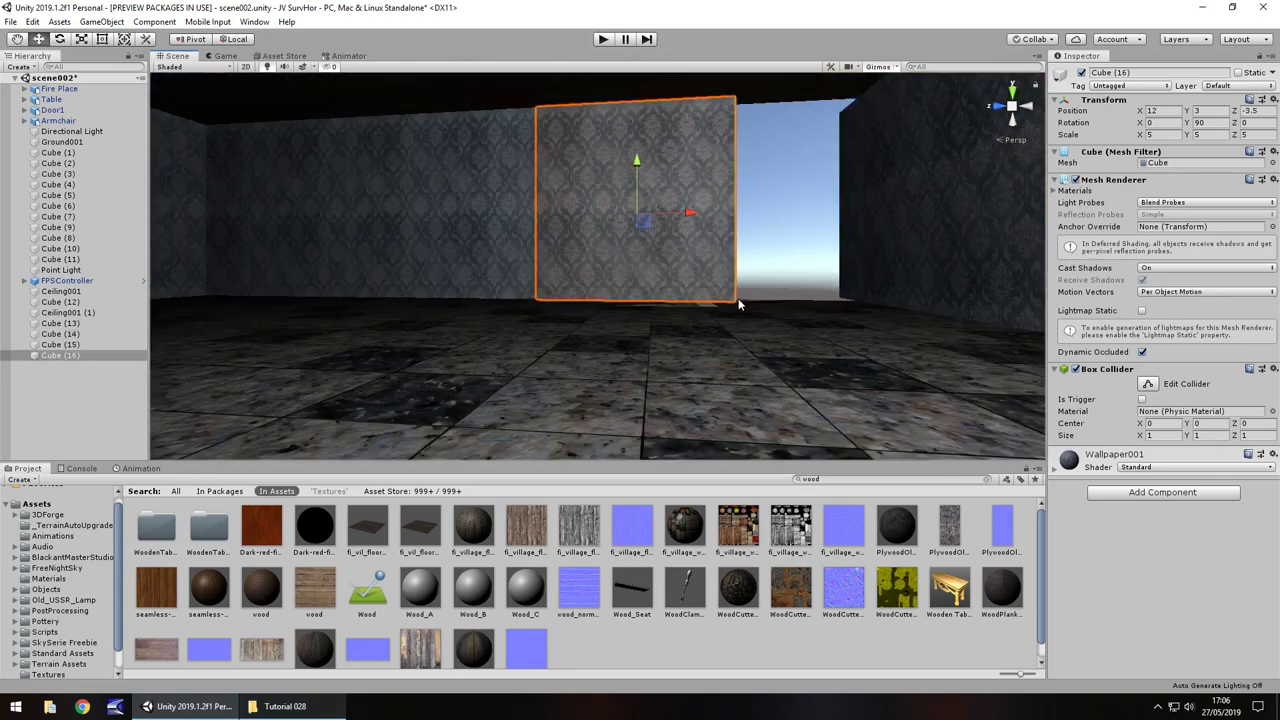
key(ctrl+d)
drag(680, 213, 843, 214)
right_drag(843, 214, 851, 310)
Clear the "wood" search and show the contents of the main Assets folder.
drag(859, 484, 754, 481)
key(BackSpace)
click(477, 584)
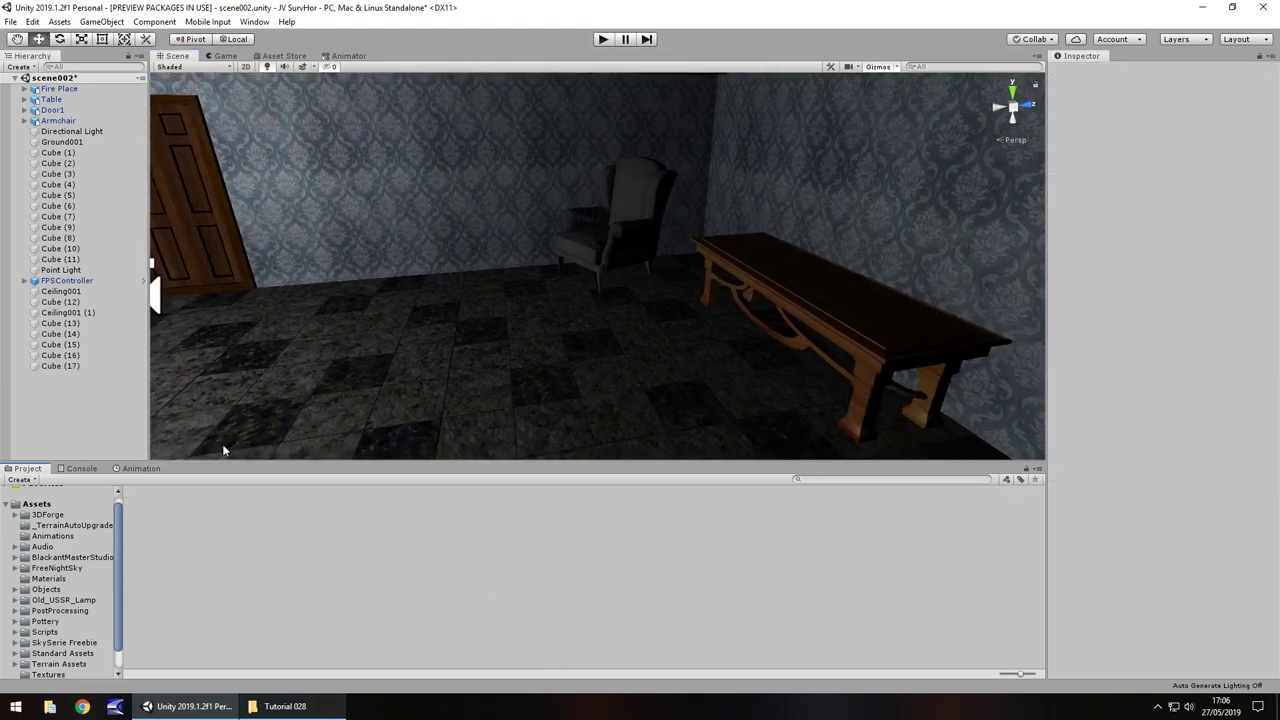
click(34, 505)
Search the Asset Store for "lamp".
click(284, 56)
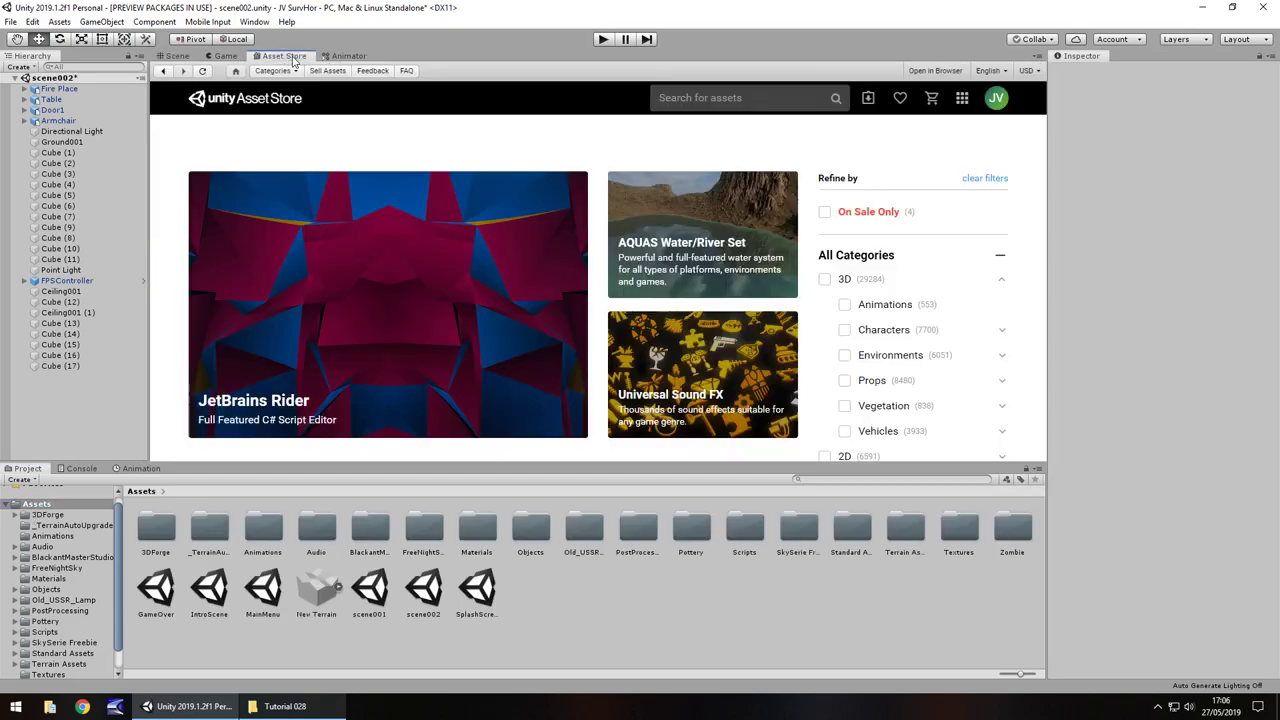
click(697, 97)
text(lamp)
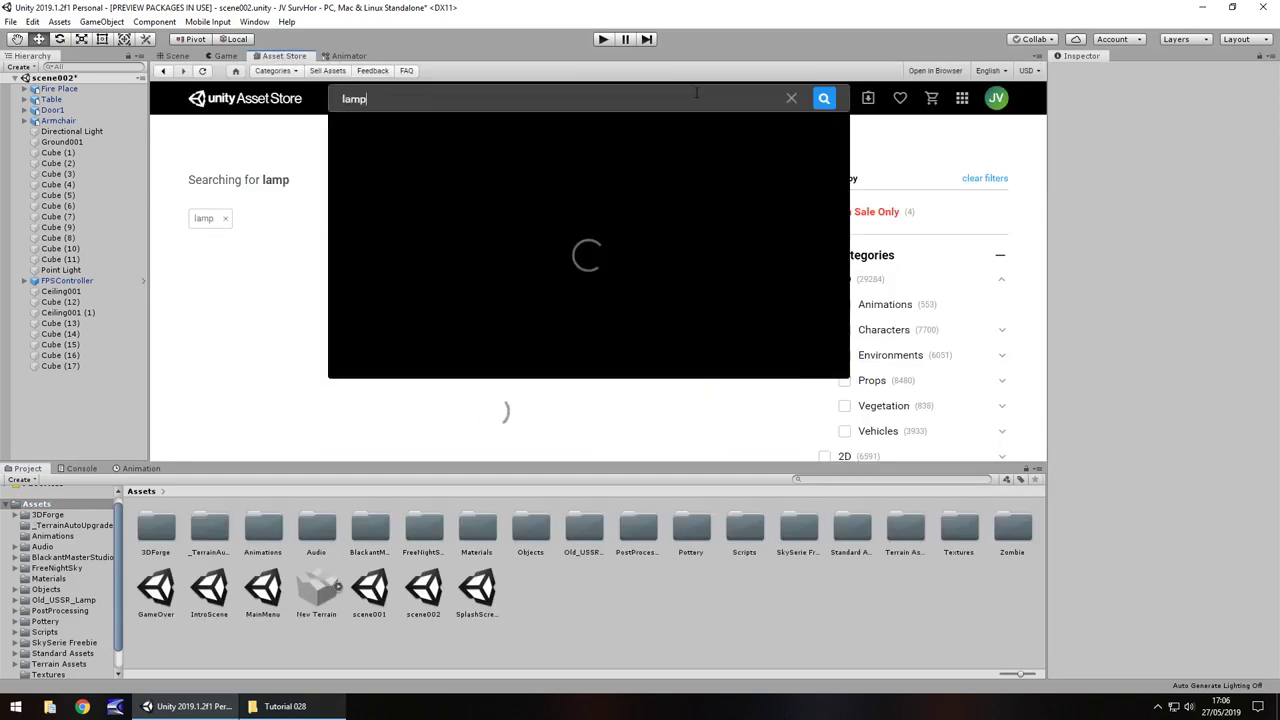
Run the "lamp" search in the Asset Store and limit the results to free assets.
key(Return)
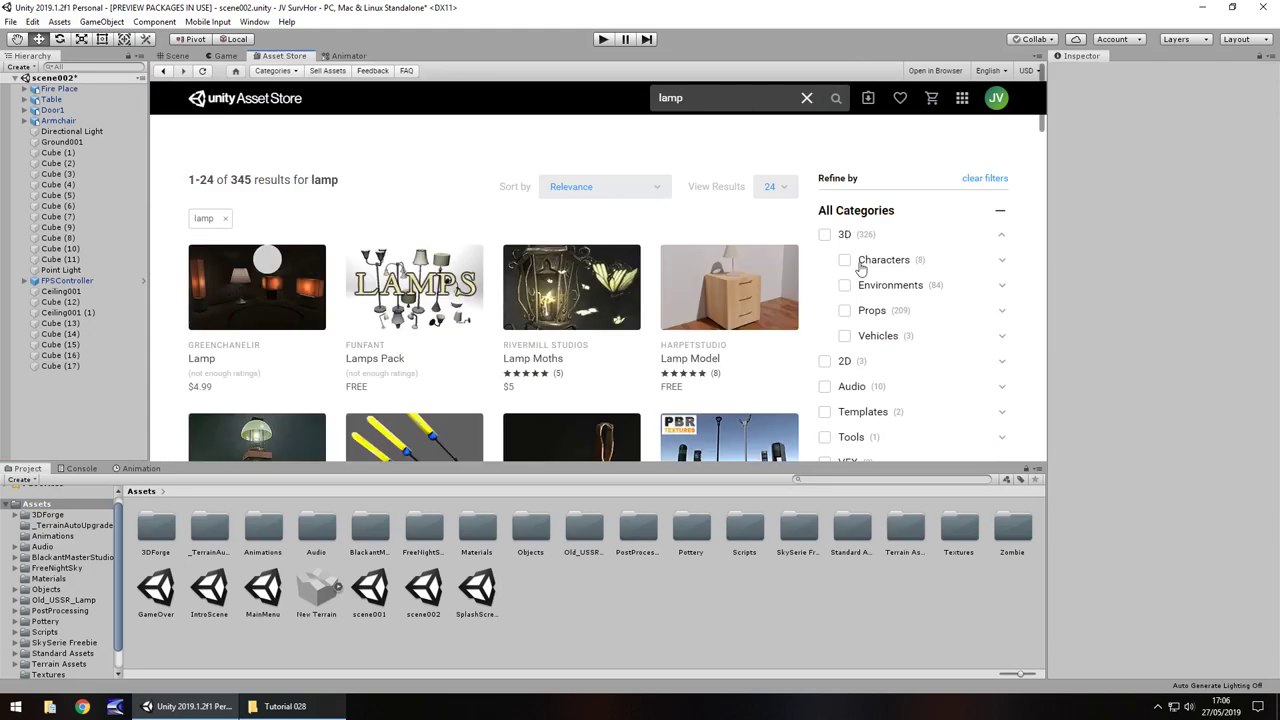
scroll(855, 262, down, 2)
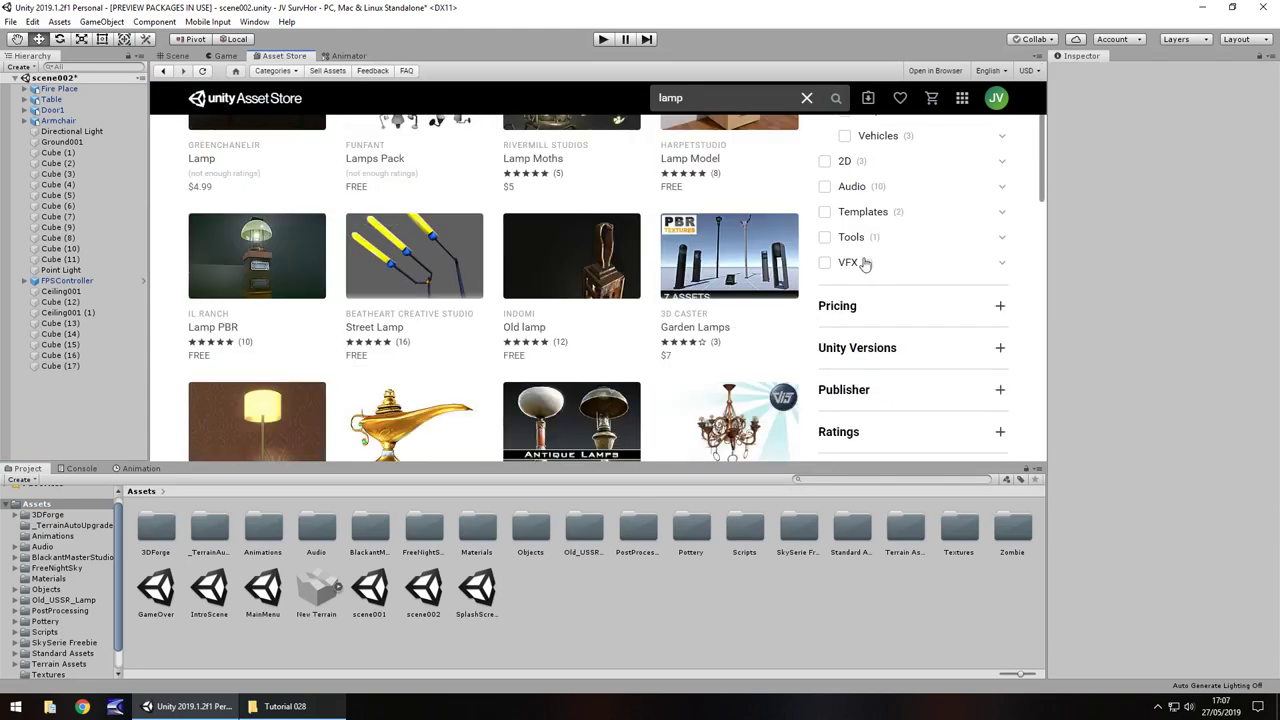
click(830, 309)
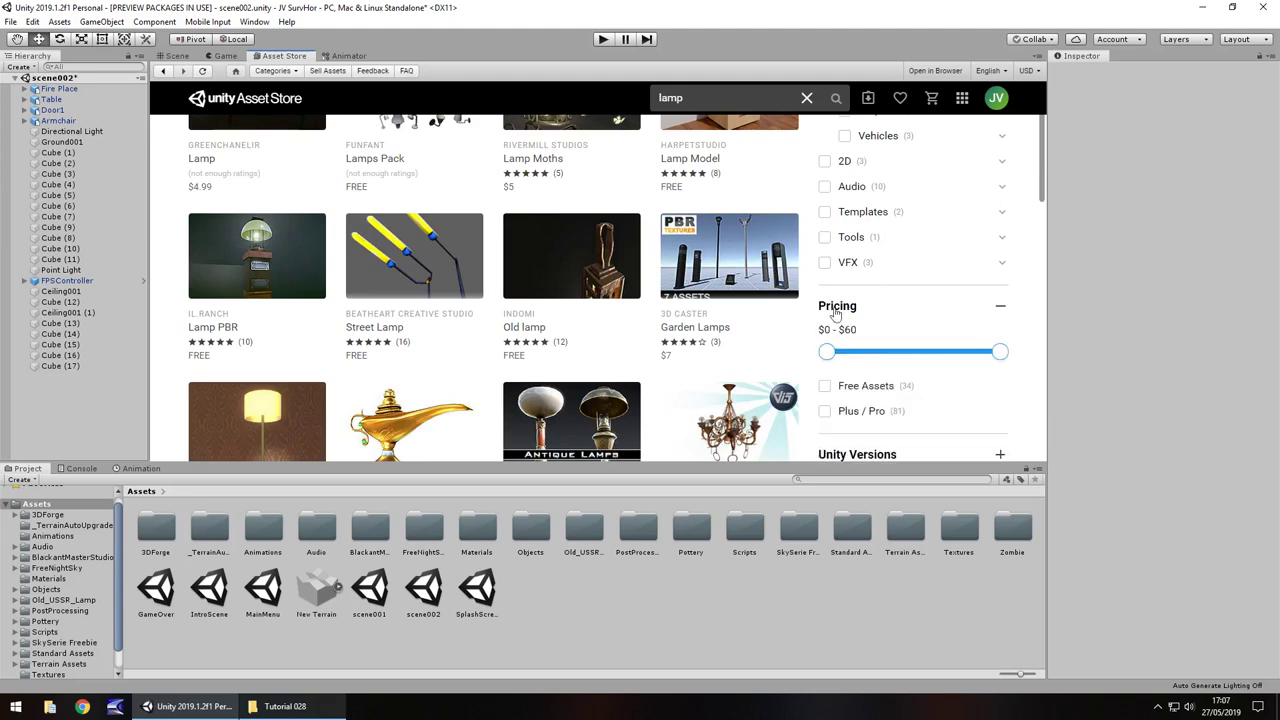
click(826, 393)
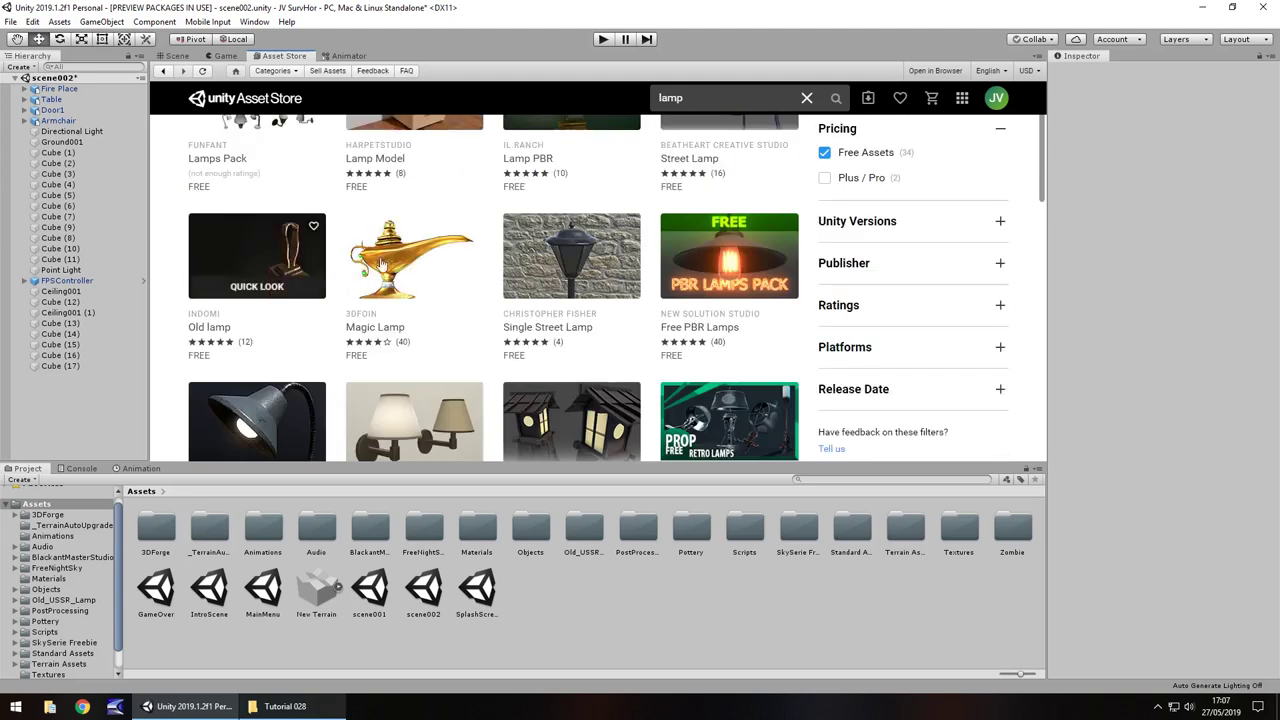
Browse the free lamps and open the Old "USSR" Lamp asset page.
scroll(545, 303, down, 1)
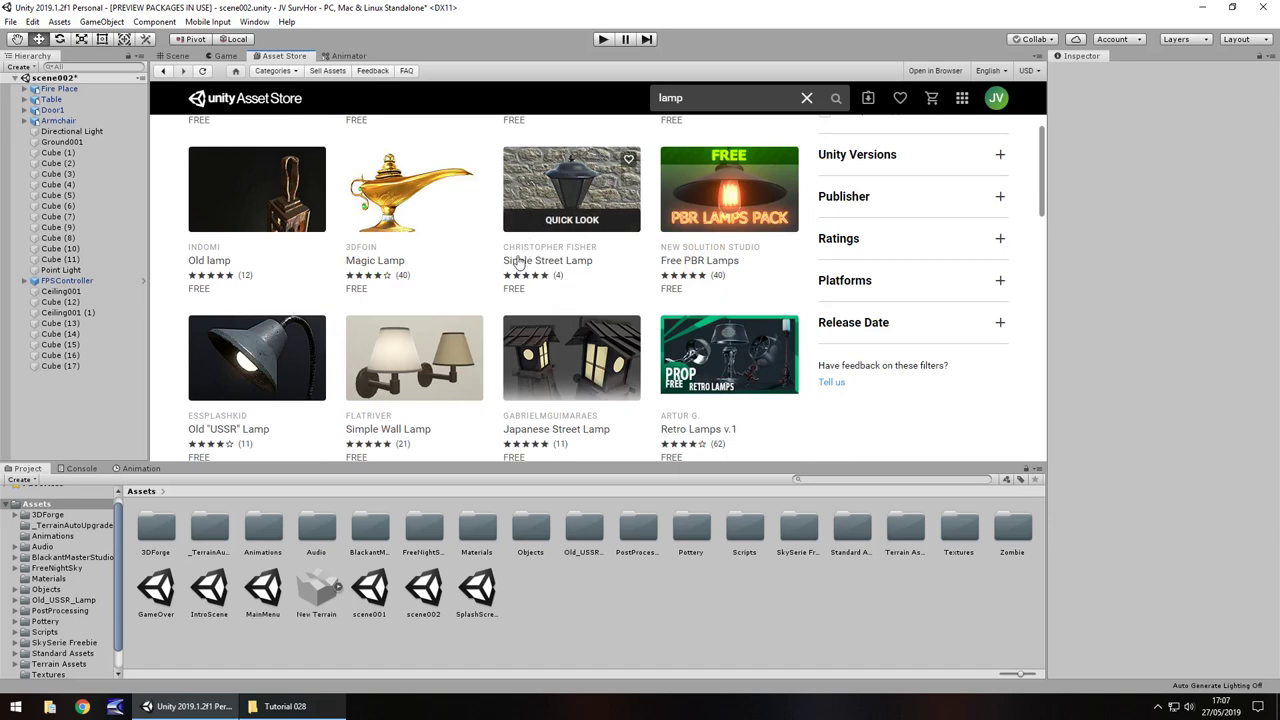
click(247, 347)
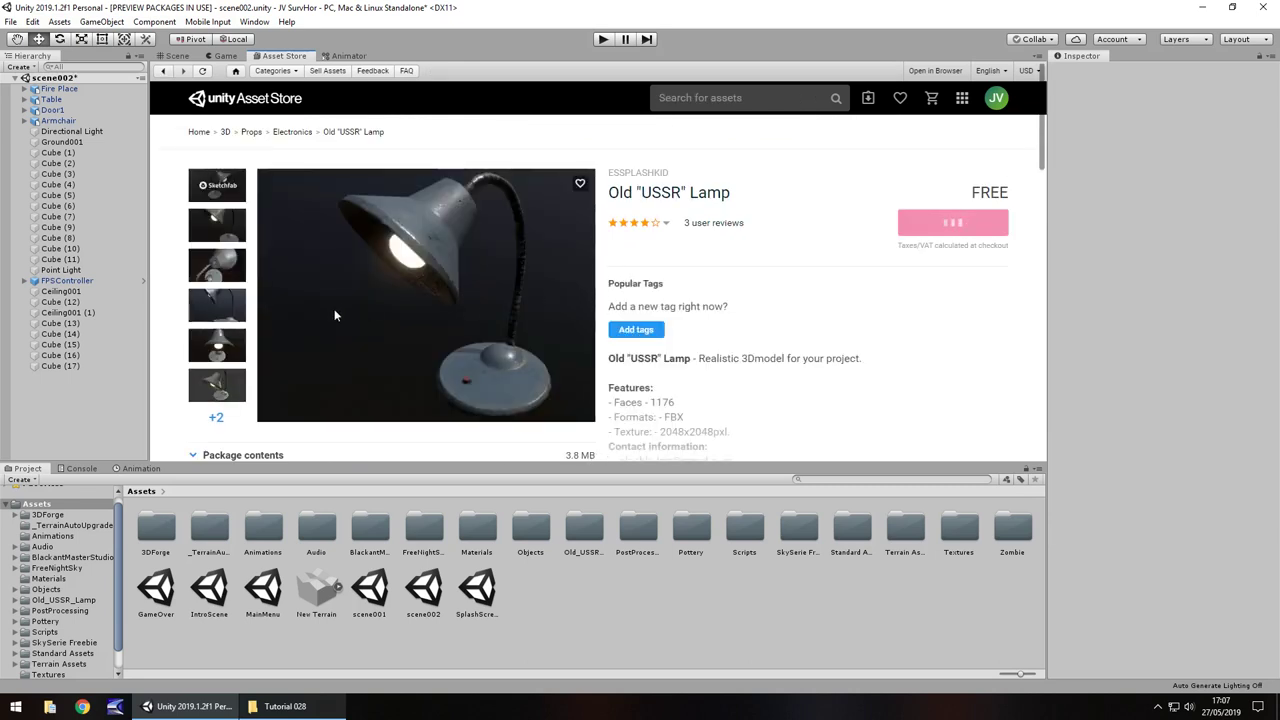
click(938, 272)
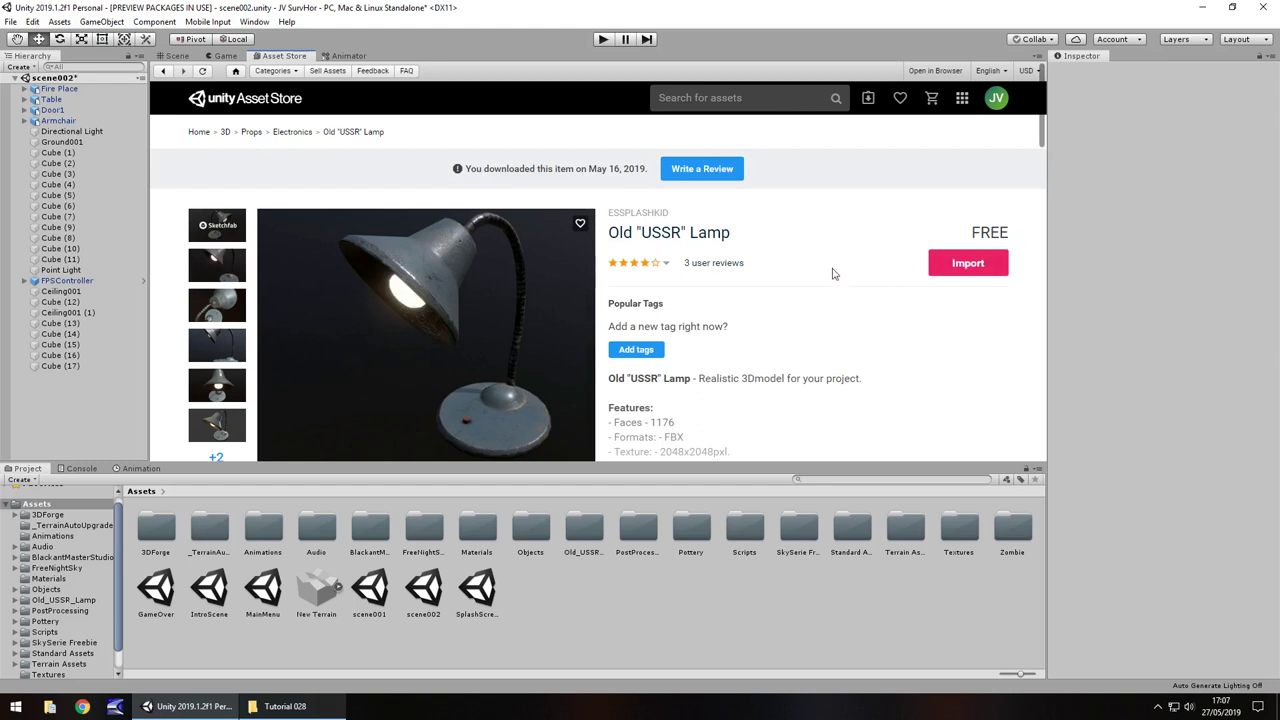
Return to the scene and place the lamp prefab from the Old_USSR_Lamp Prefabs folder on the long table.
click(178, 56)
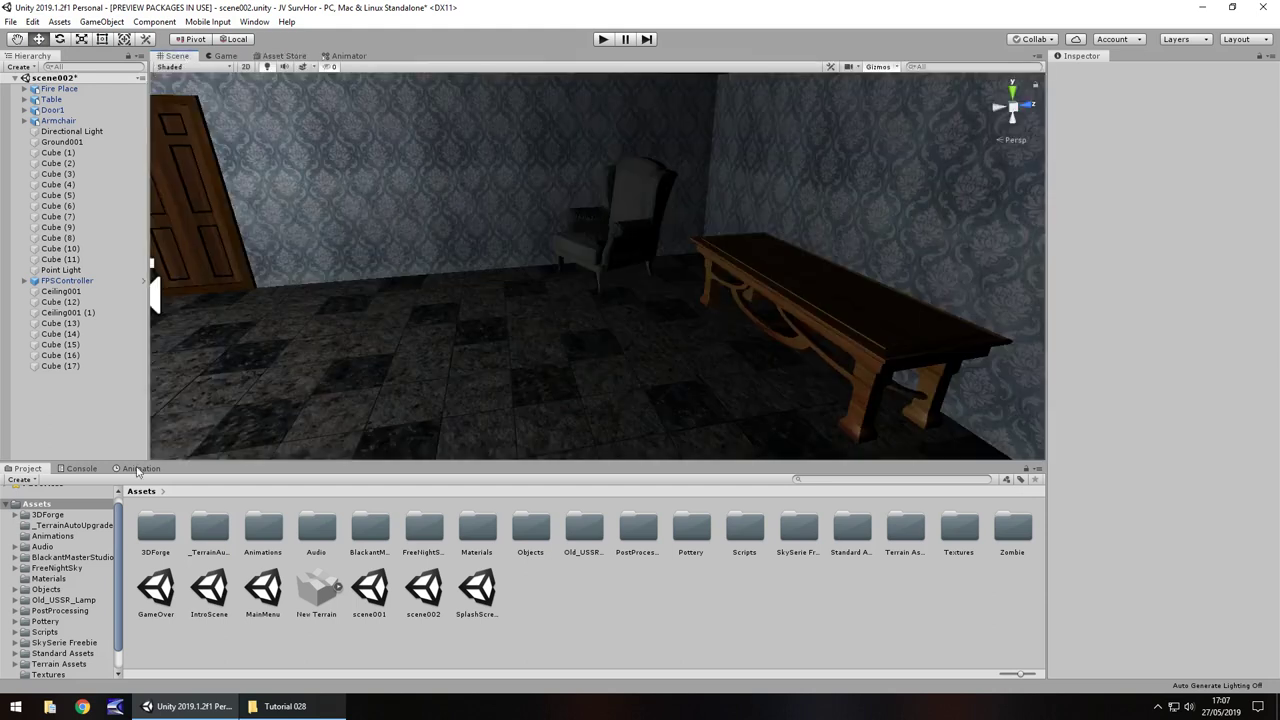
click(78, 599)
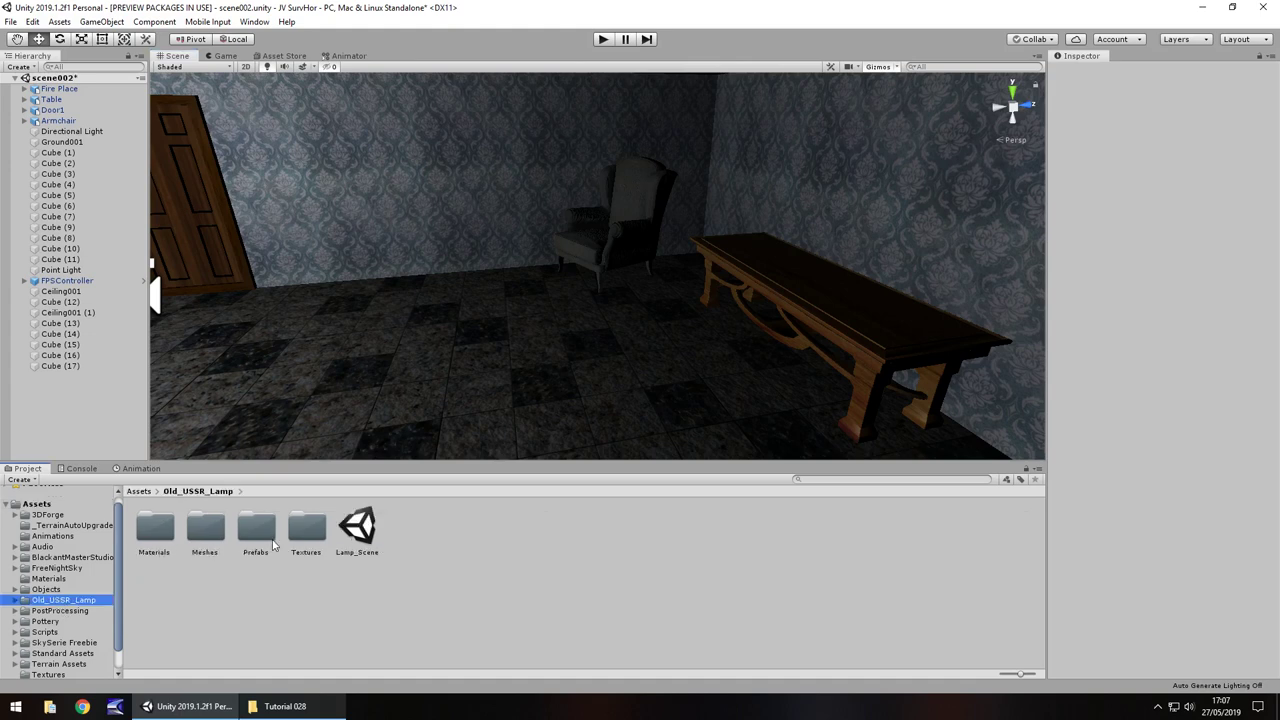
double_click(257, 530)
drag(155, 527, 805, 290)
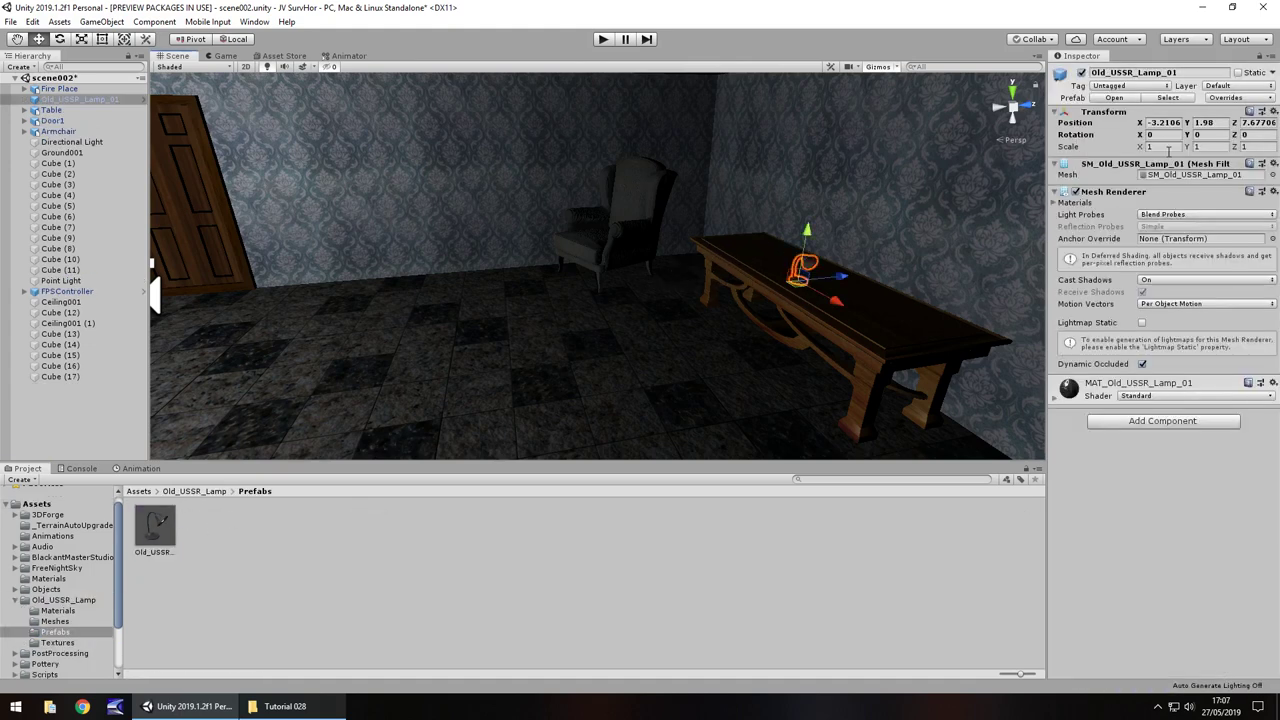
Scale the lamp to 2 on all three axes and set its Y rotation to 180.
click(1160, 147)
text(2)
click(1208, 147)
text(2)
click(1248, 147)
text(2)
click(1206, 134)
text(180)
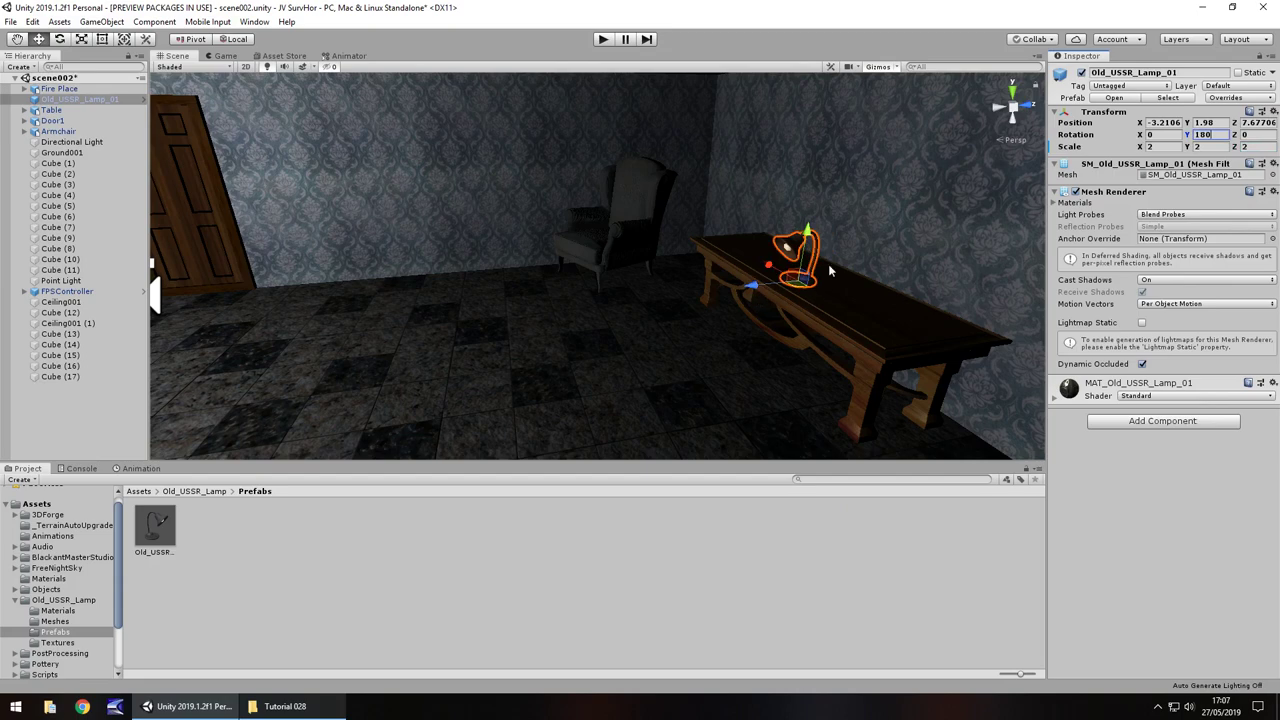
Raise the lamp slightly to about Y 2.006 so its base rests on the tabletop.
scroll(822, 300, up, 5)
middle_drag(822, 300, 752, 296)
drag(563, 230, 561, 216)
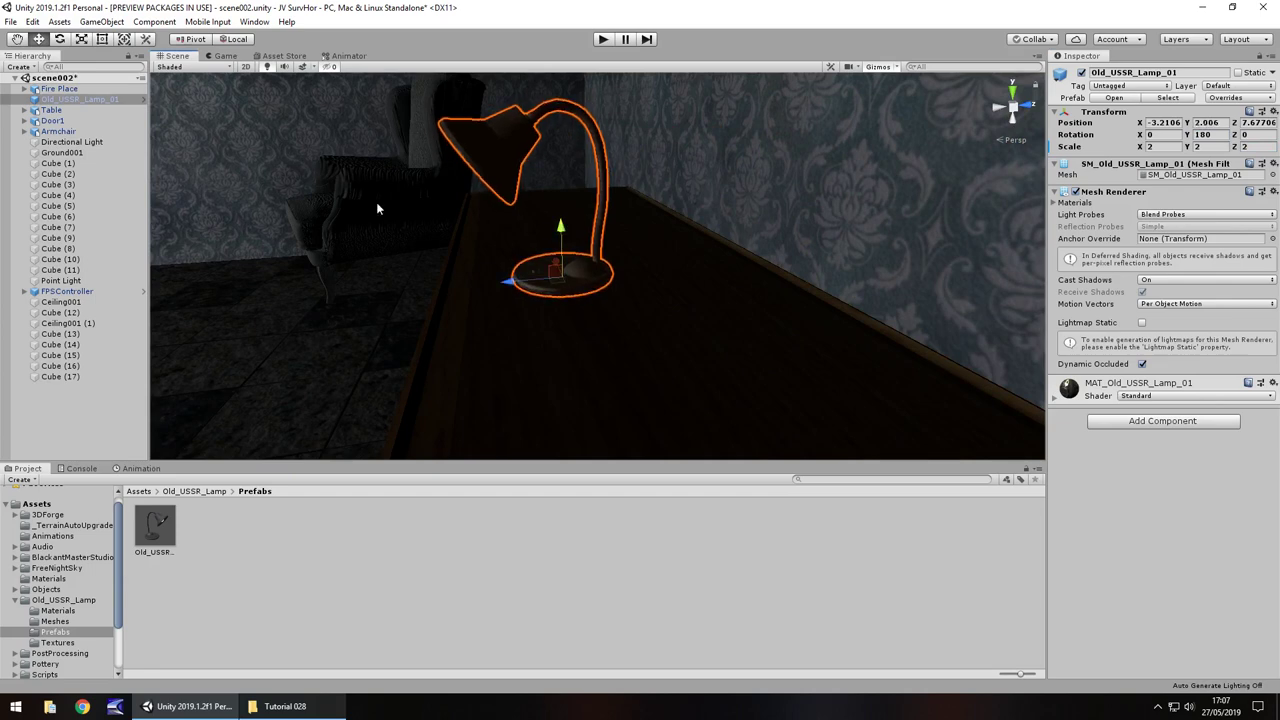
Add a Spotlight as a child of the lamp and raise it to about Y 0.285.
right_click(66, 98)
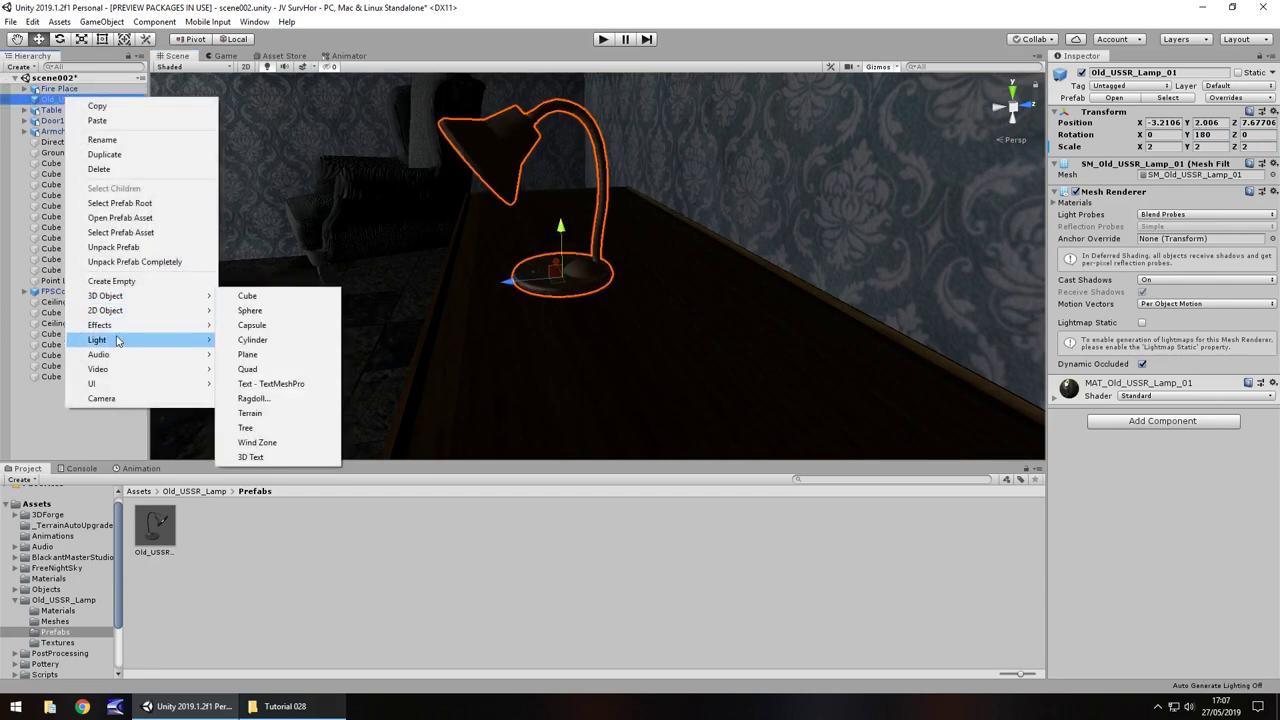
mouse_move(118, 341)
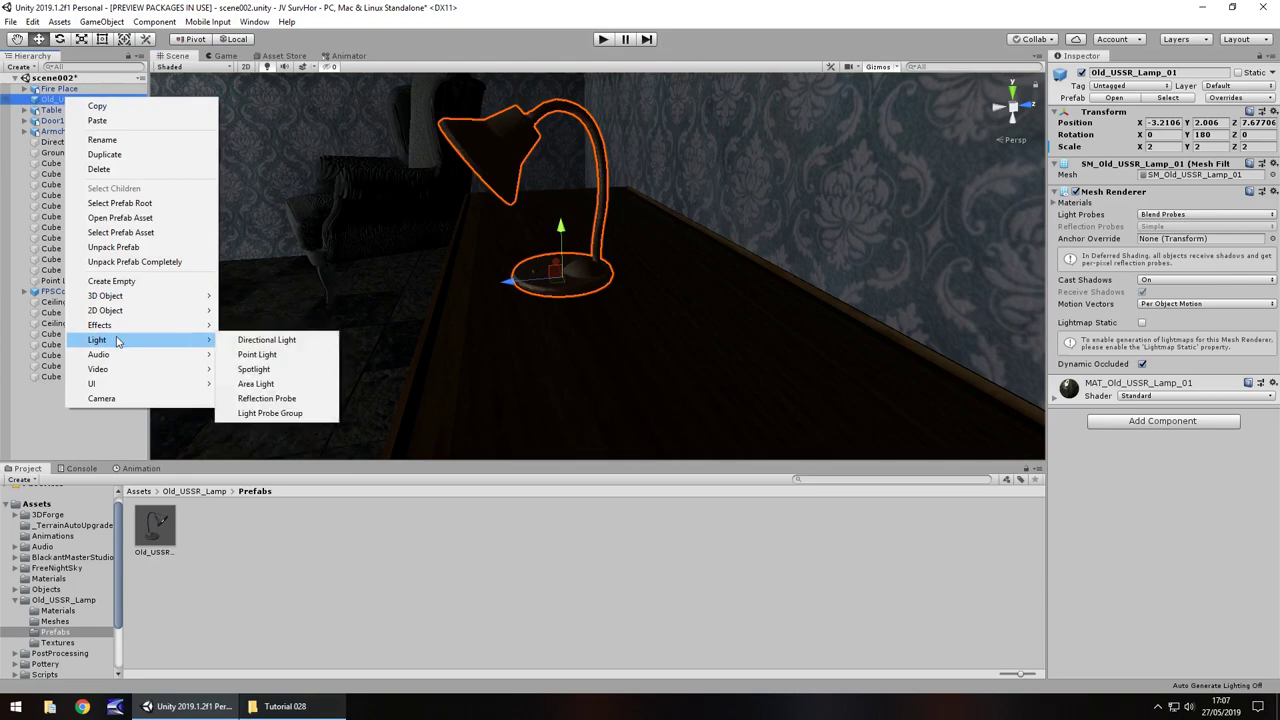
click(256, 369)
middle_drag(529, 314, 686, 320)
right_drag(686, 320, 842, 276)
drag(841, 246, 855, 190)
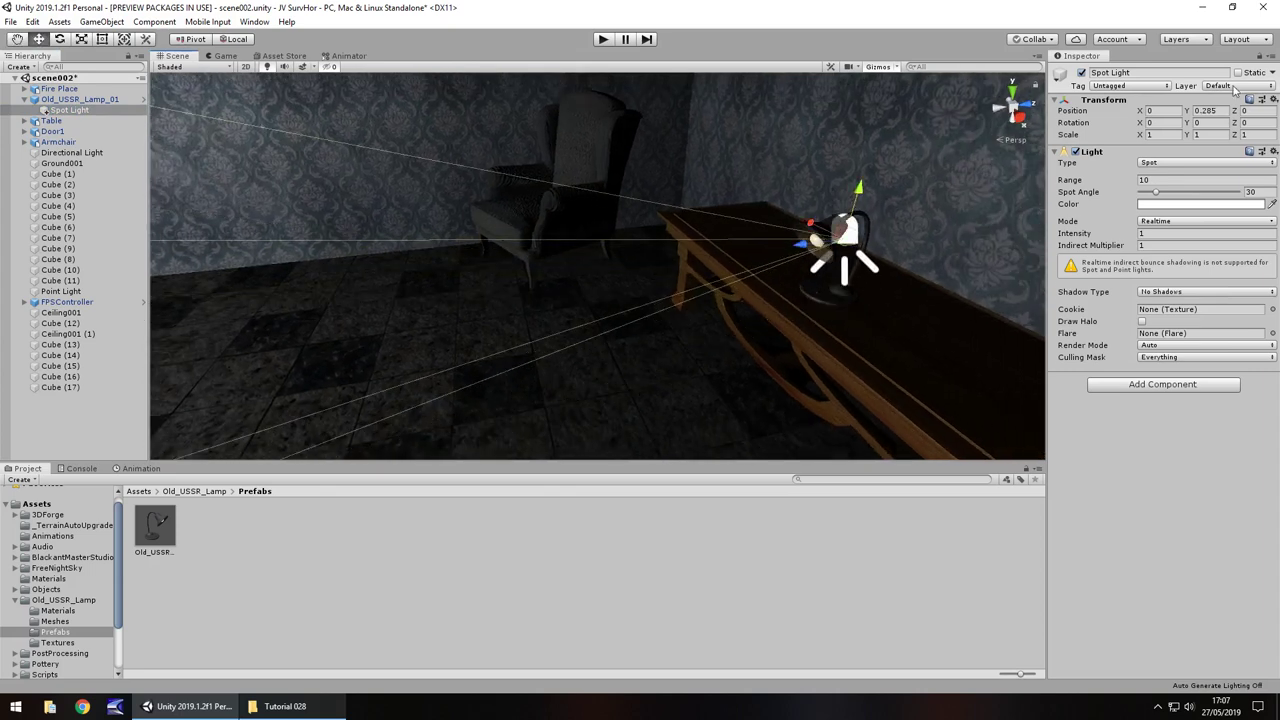
Tilt the spotlight to about 20.47 on X and move it to the lampshade at about Y 0.277, Z 0.172.
click(1193, 122)
drag(1141, 123, 322, 216)
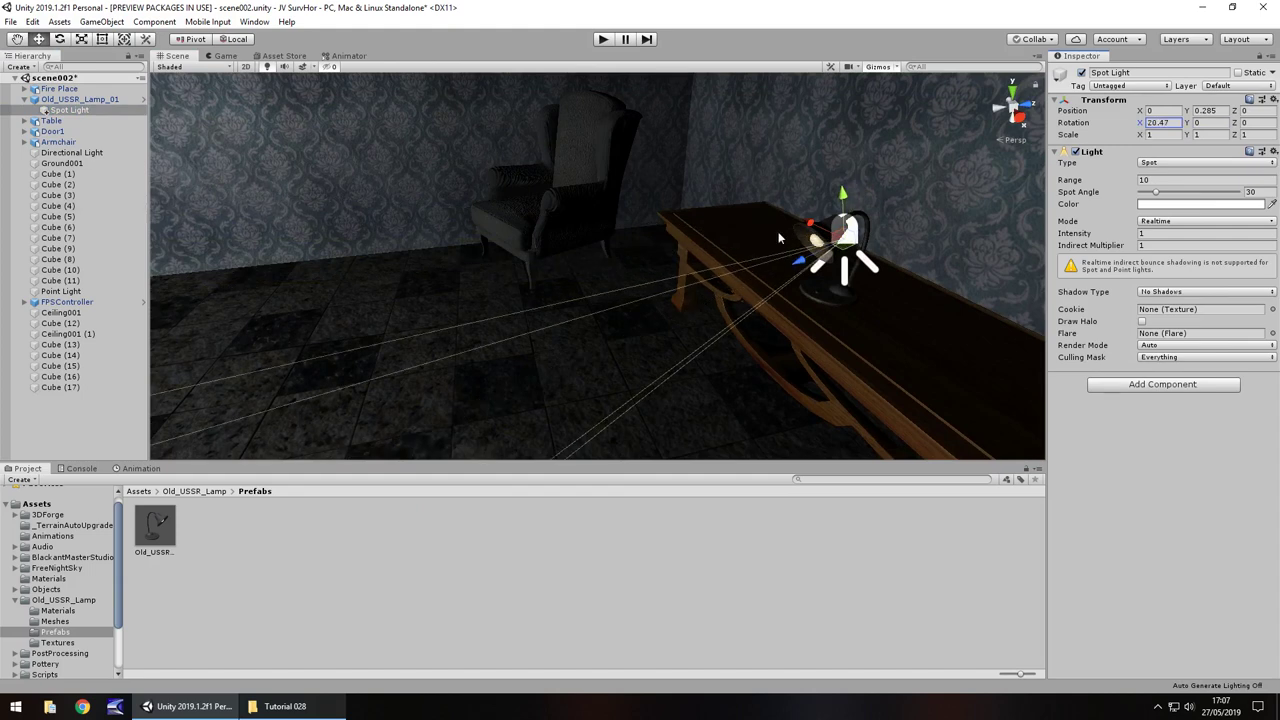
drag(802, 258, 779, 267)
drag(814, 212, 812, 206)
drag(775, 266, 765, 270)
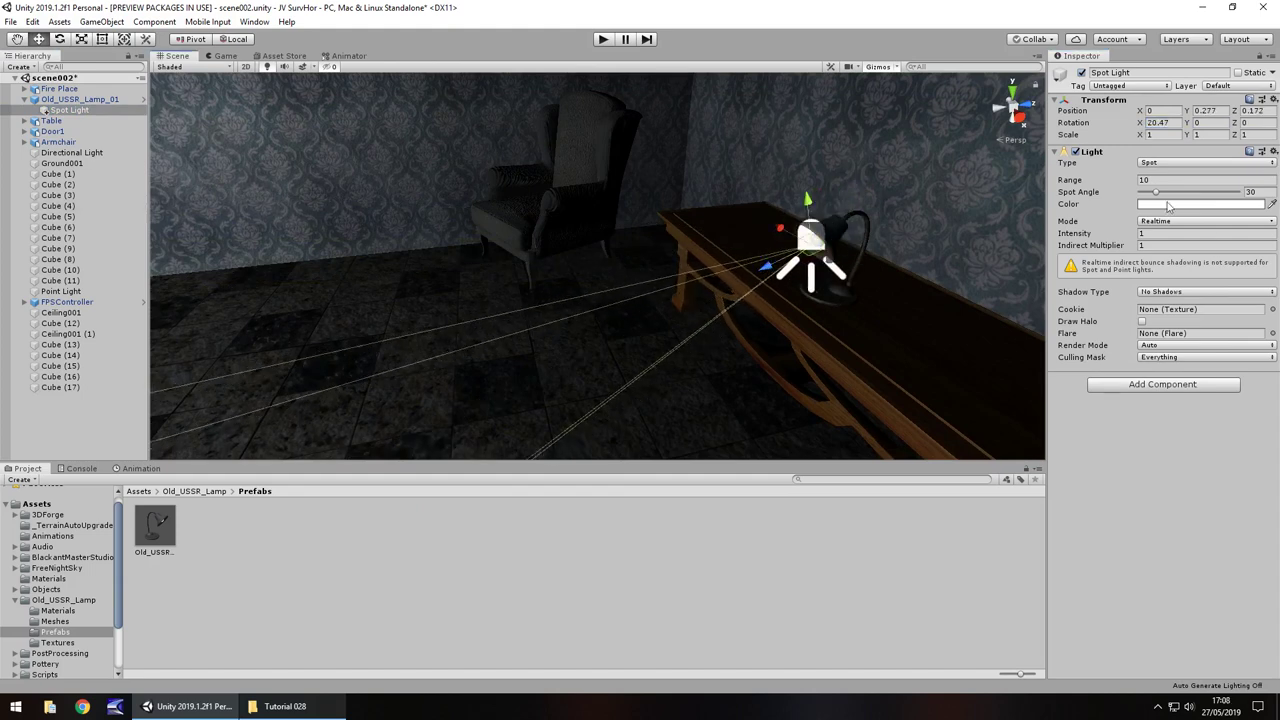
Widen the spotlight's Spot Angle to 99 and change its color to a pale yellow.
drag(1156, 193, 1193, 197)
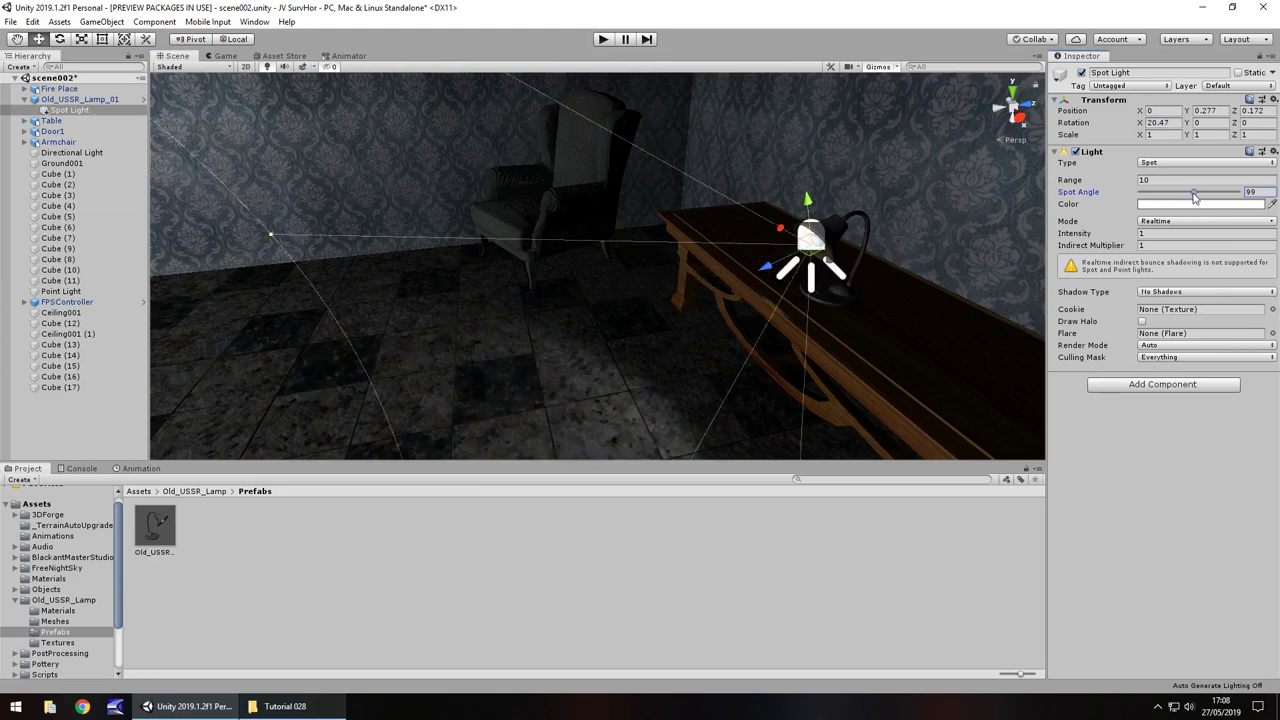
click(1168, 206)
click(217, 95)
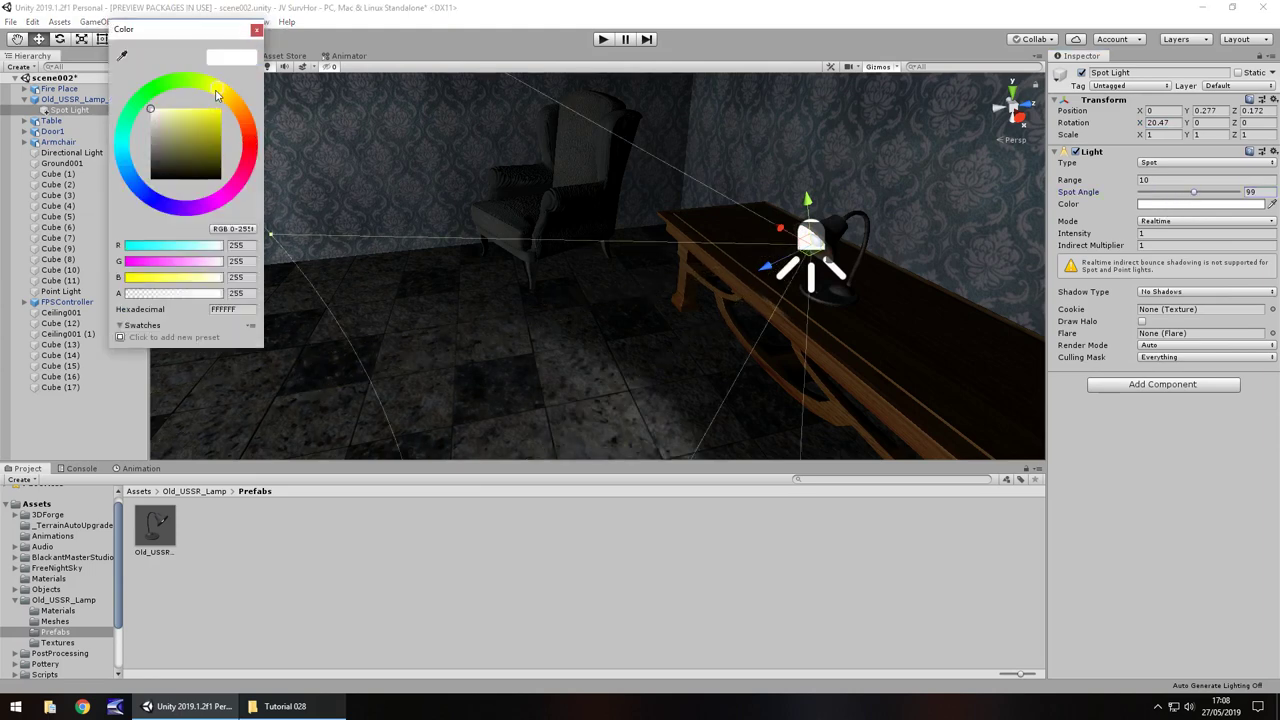
click(227, 96)
click(174, 111)
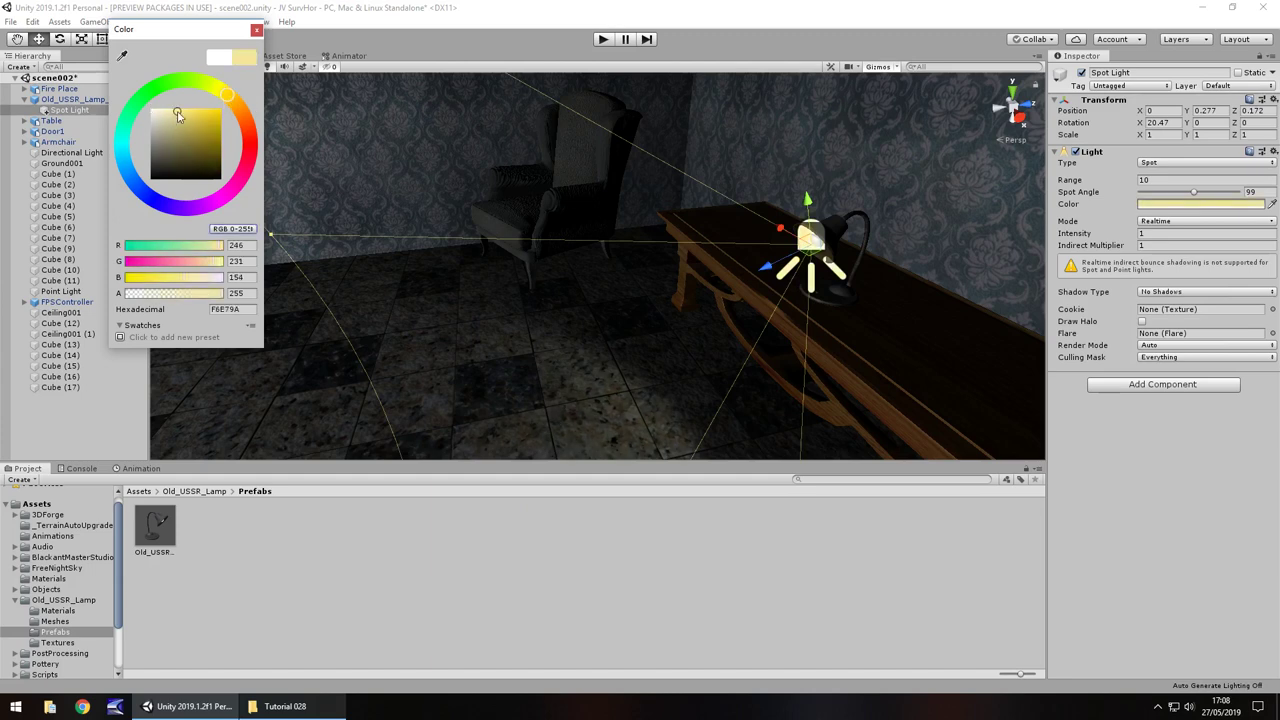
click(256, 31)
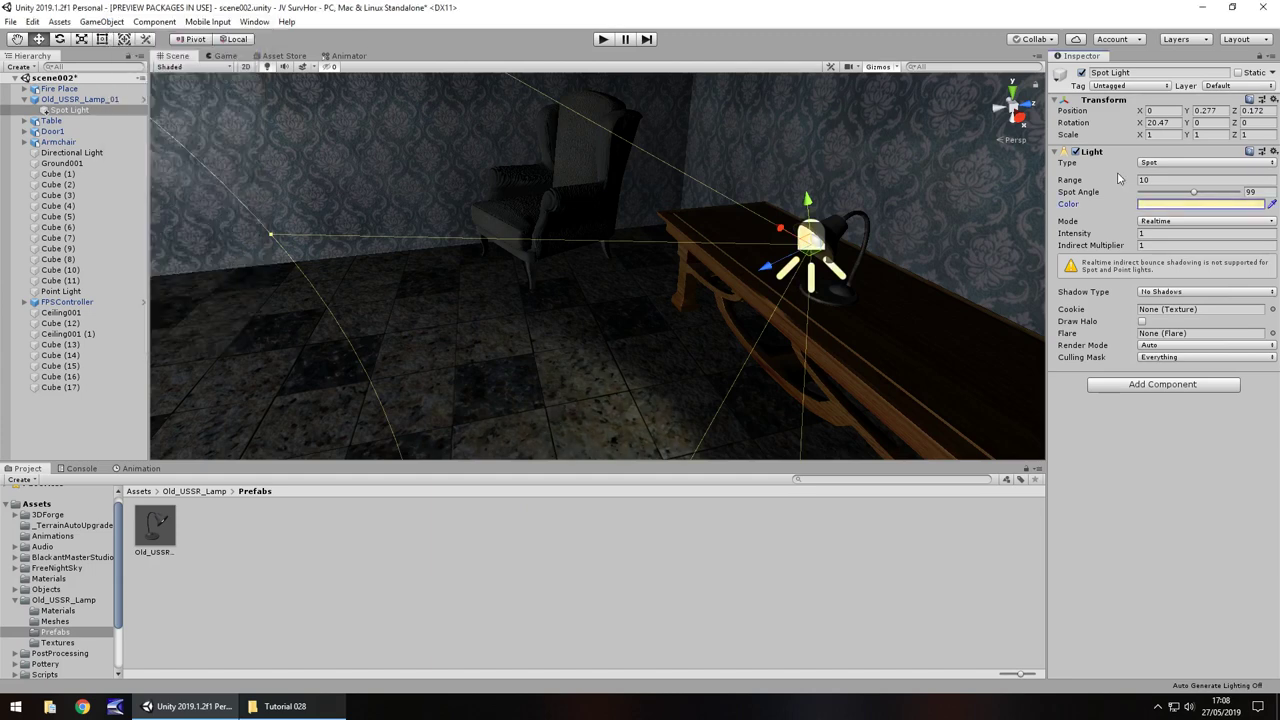
Set the spotlight's Range to 15 and its Intensity to 2.
click(1183, 181)
text(15)
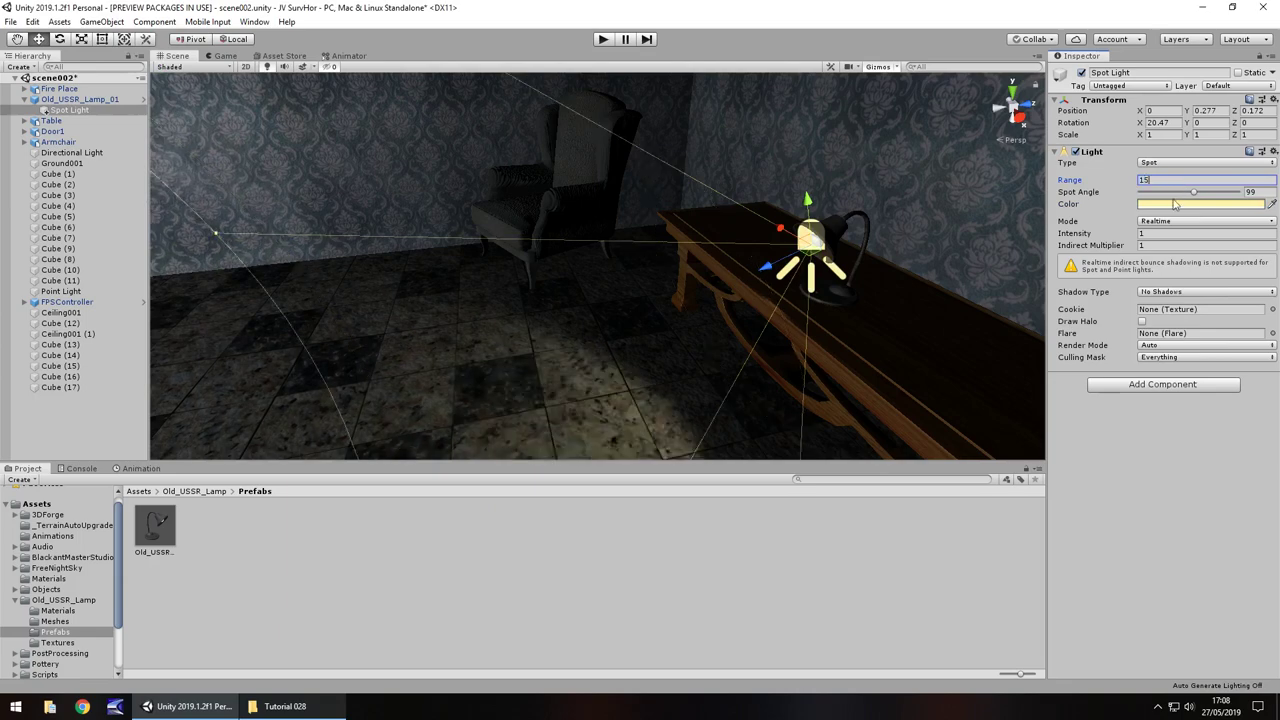
click(1160, 232)
text(2)
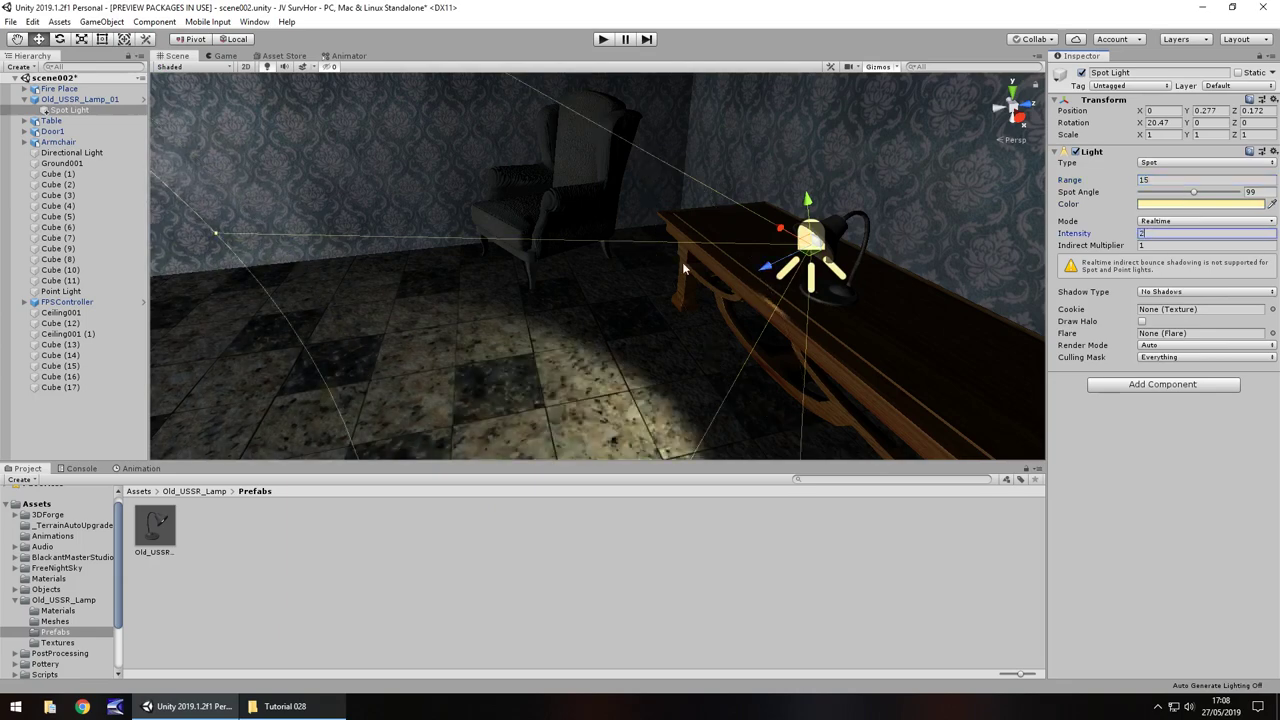
Disable the Point Light by the fireplace and the scene's Directional Light.
right_drag(683, 265, 463, 138)
key(s)
key(a)
click(464, 142)
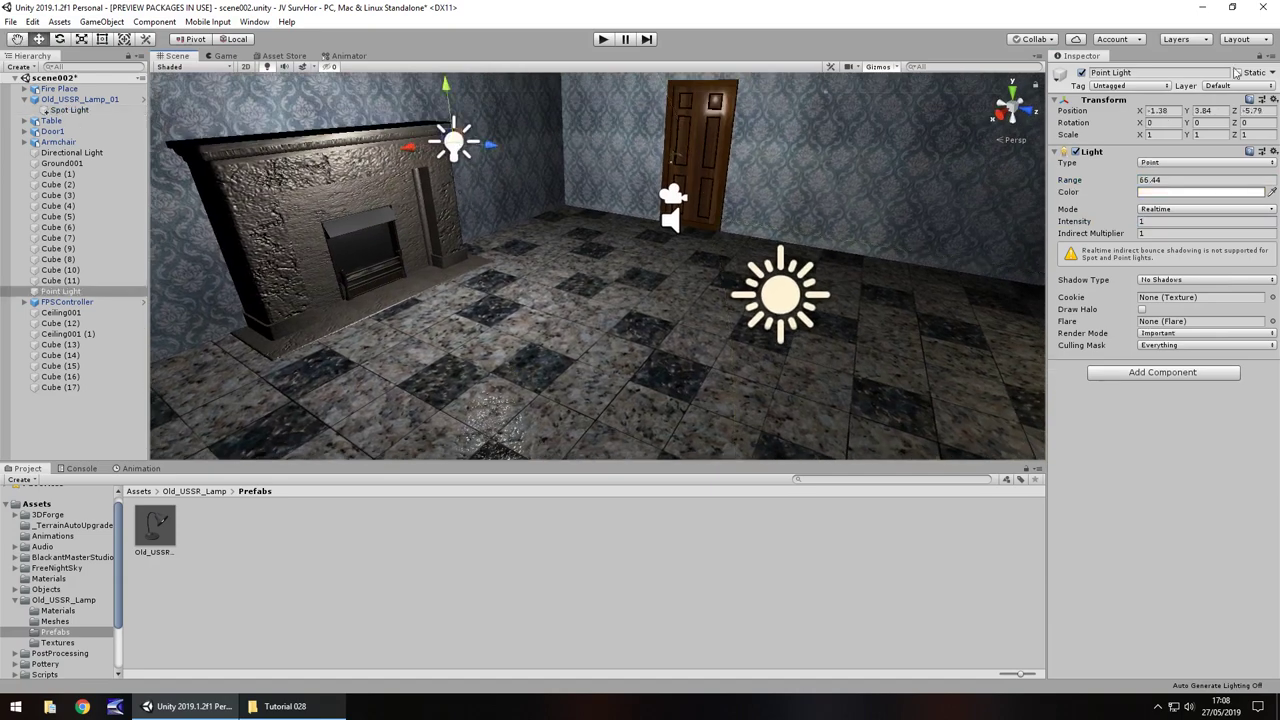
click(1081, 73)
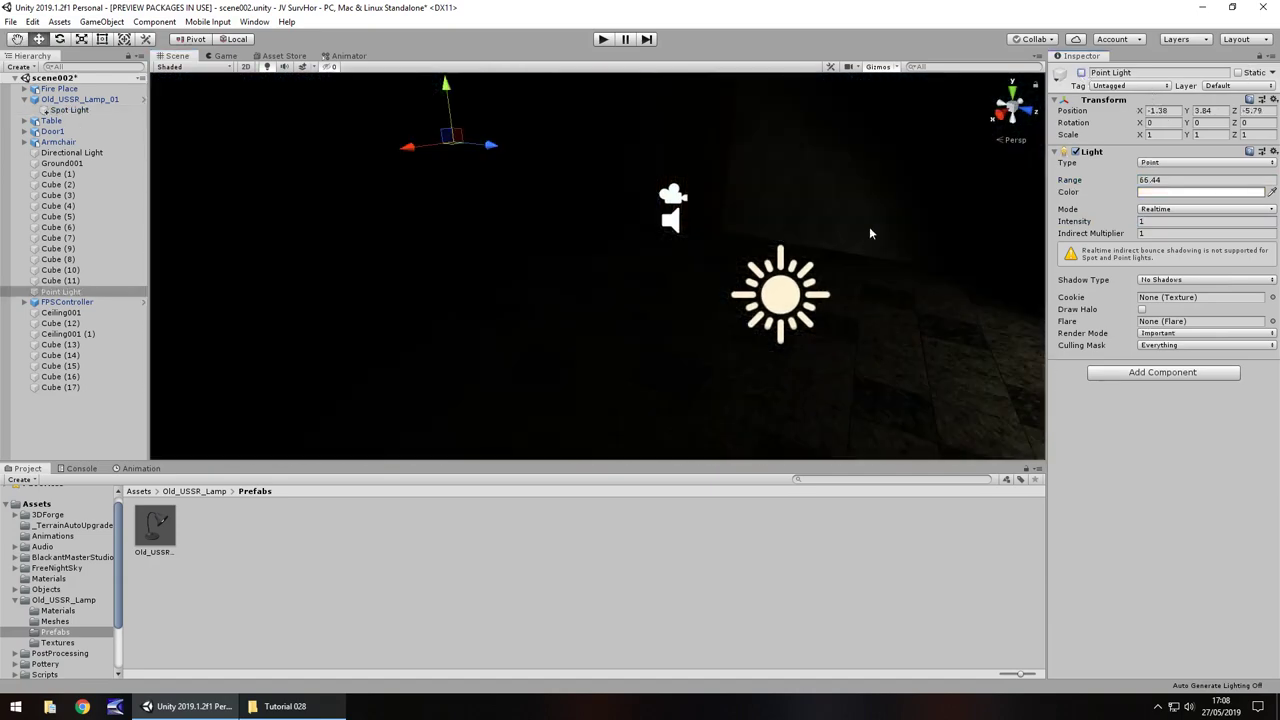
click(770, 295)
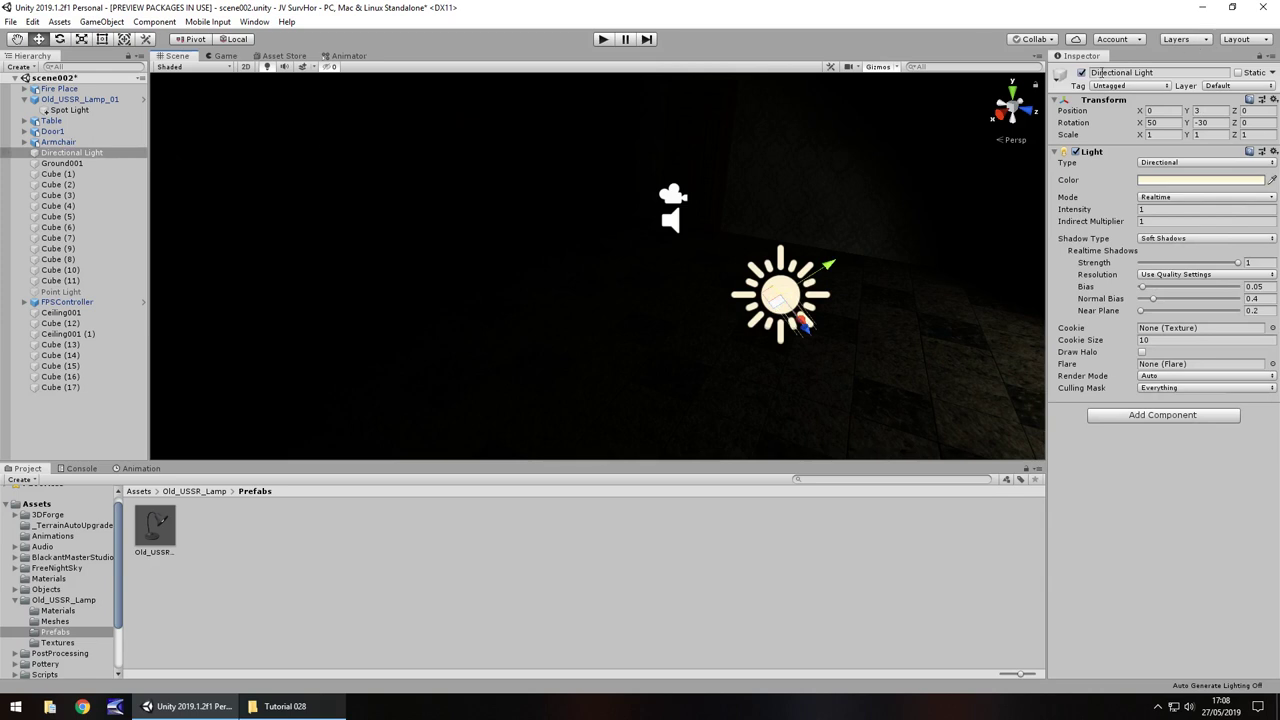
click(1081, 73)
Toggle the Directional Light on and off to compare its effect outside and inside the room, leaving it disabled.
alt+drag(489, 124, 749, 200)
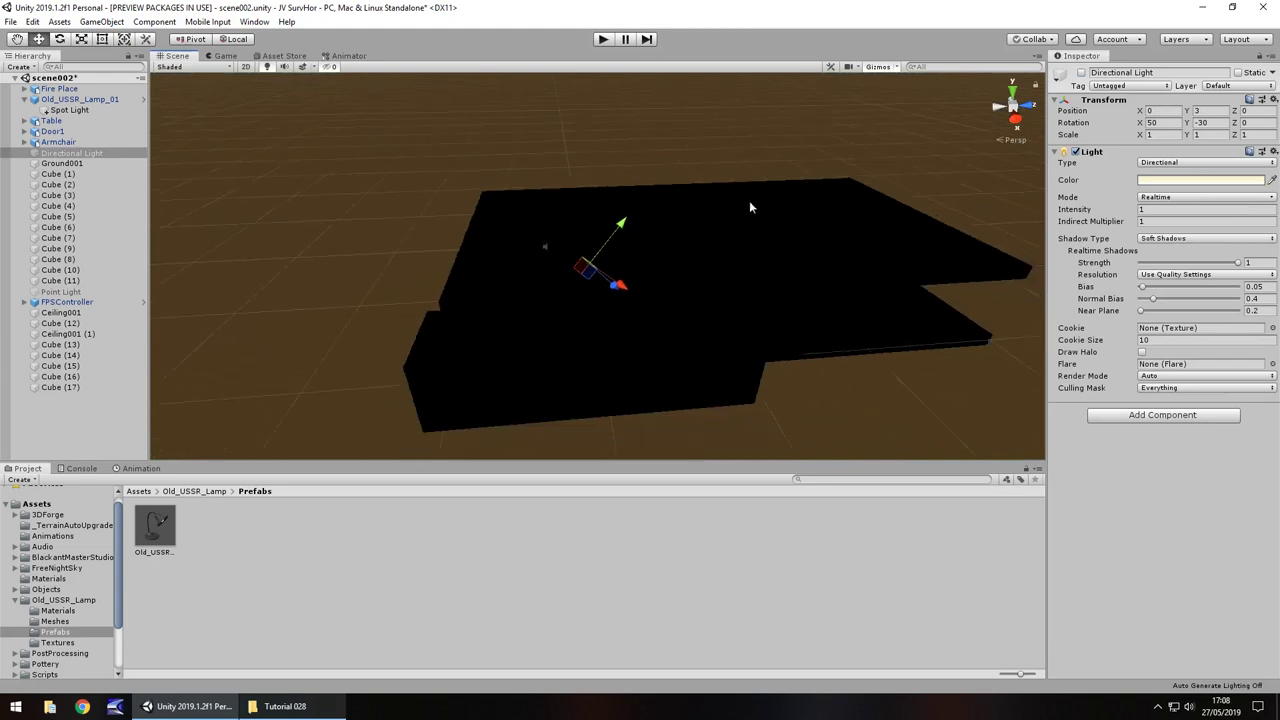
click(1081, 73)
click(1081, 73)
scroll(775, 294, up, 5)
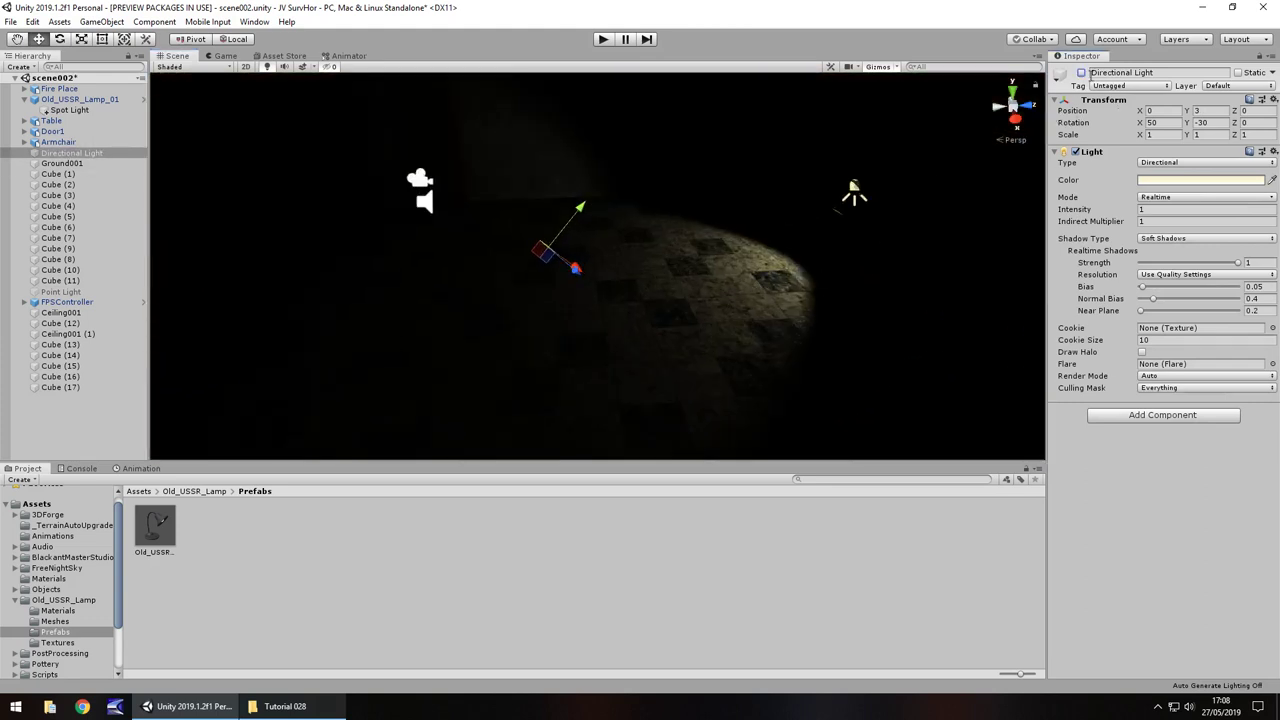
click(1081, 73)
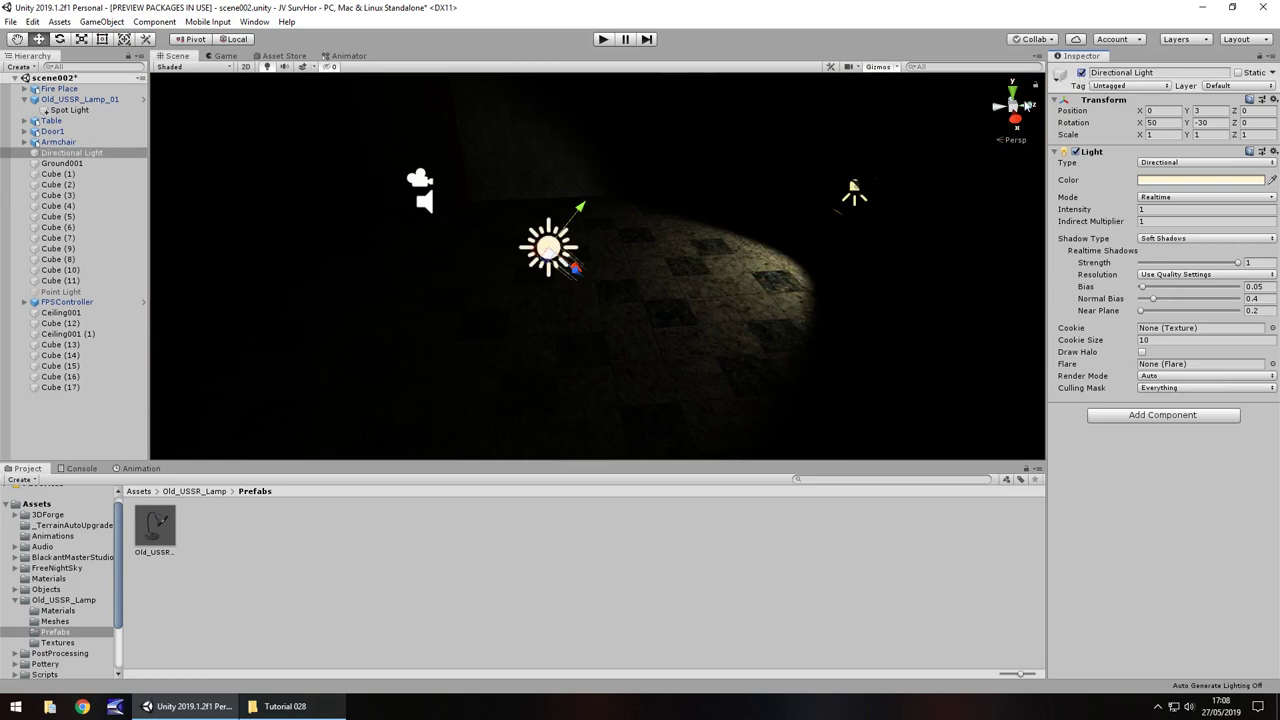
click(1081, 73)
Play-test the scene, walk around the room to check the lamp lighting, and stop the game.
click(603, 39)
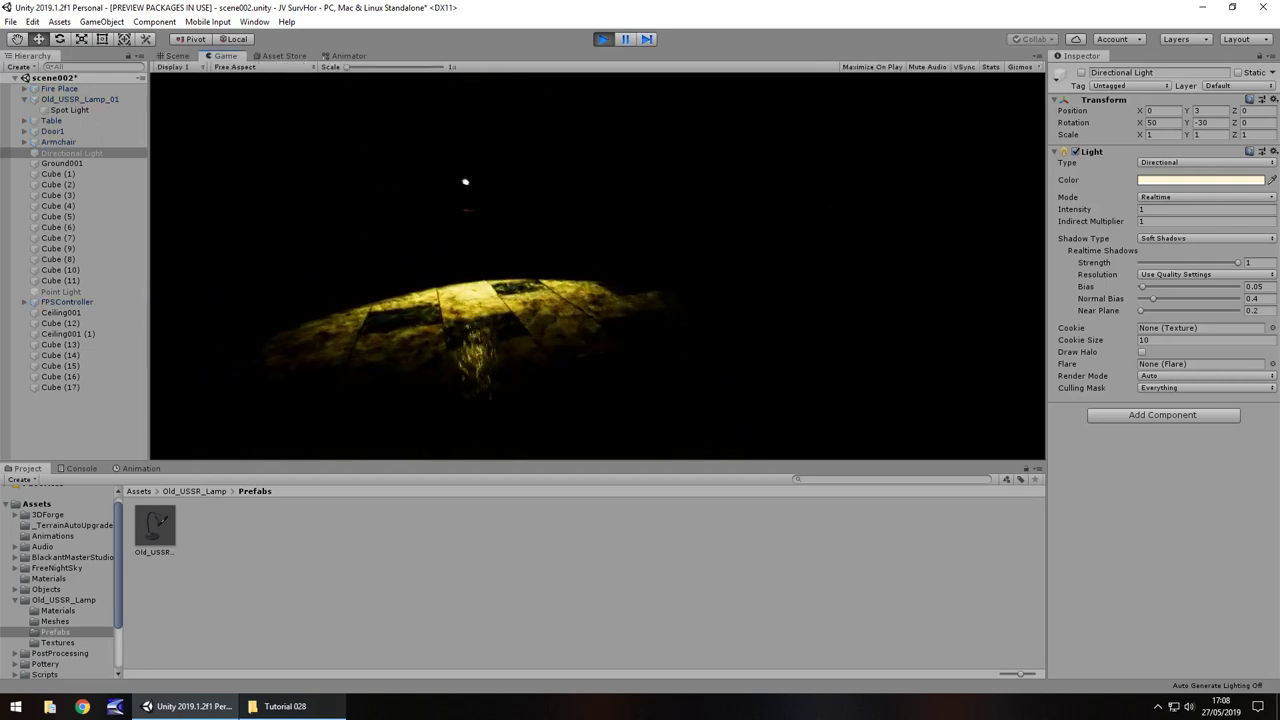
key(w)
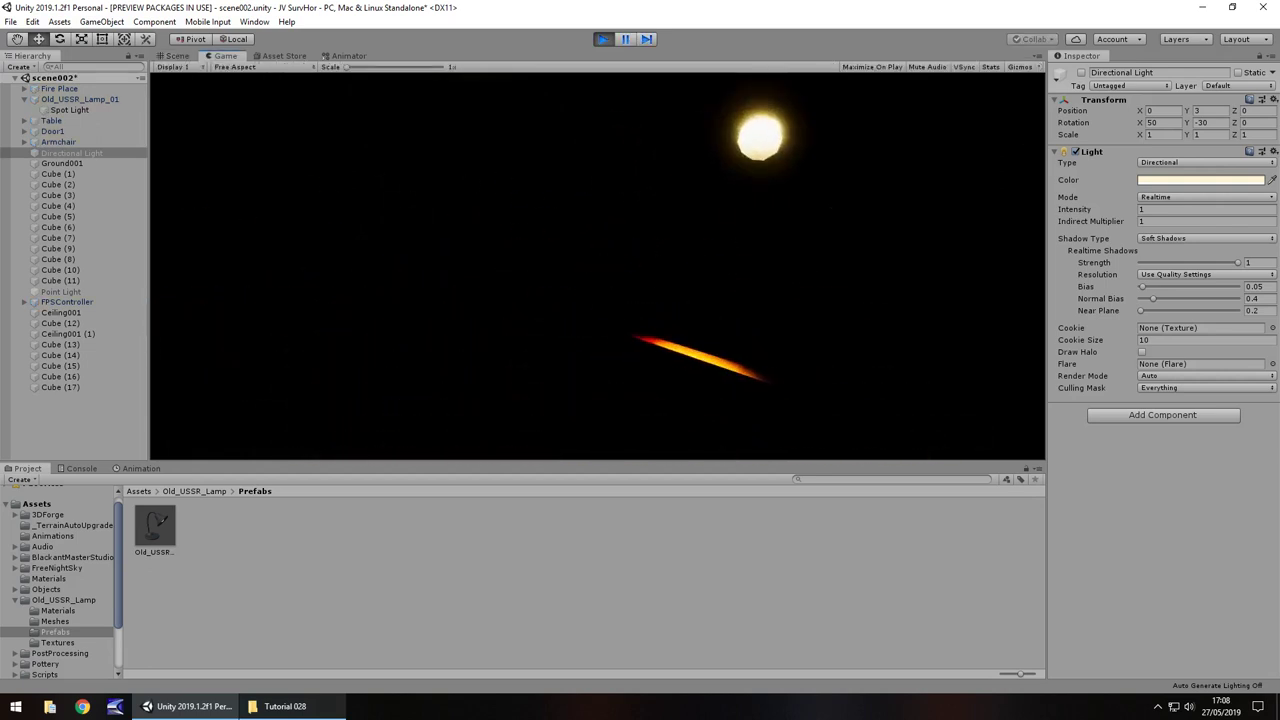
key(s)
key(w)
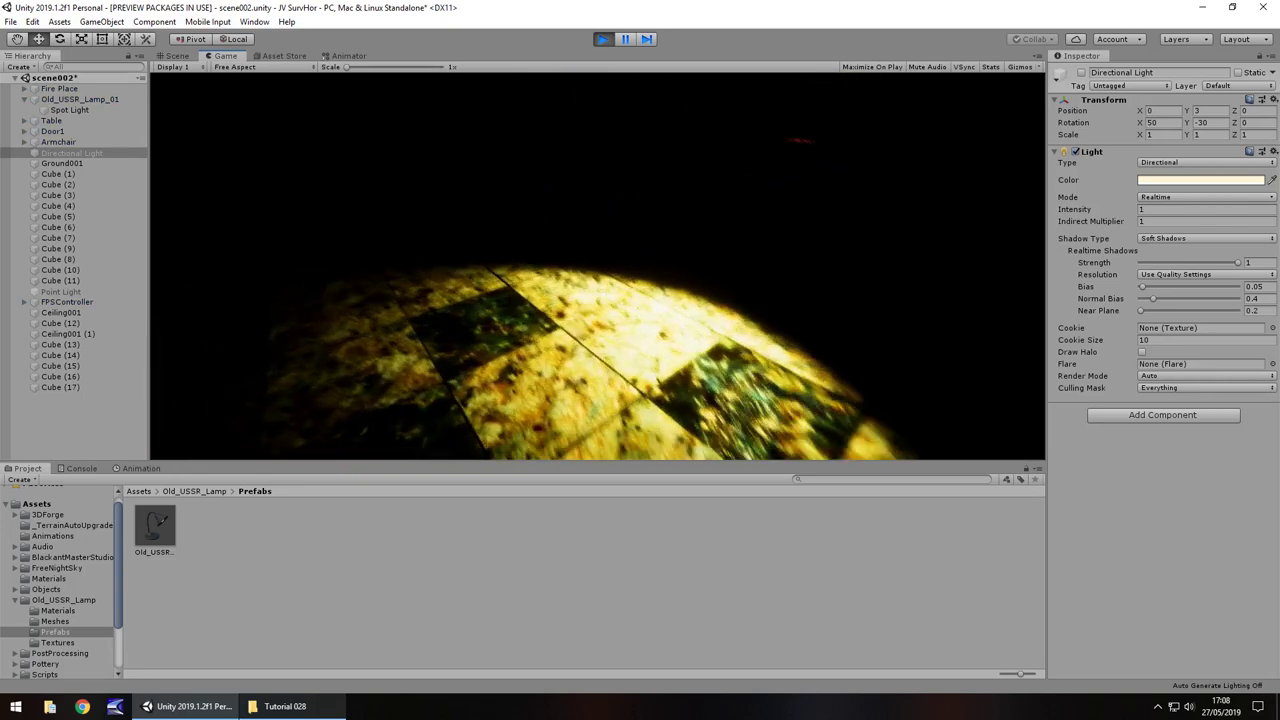
key(ctrl+p)
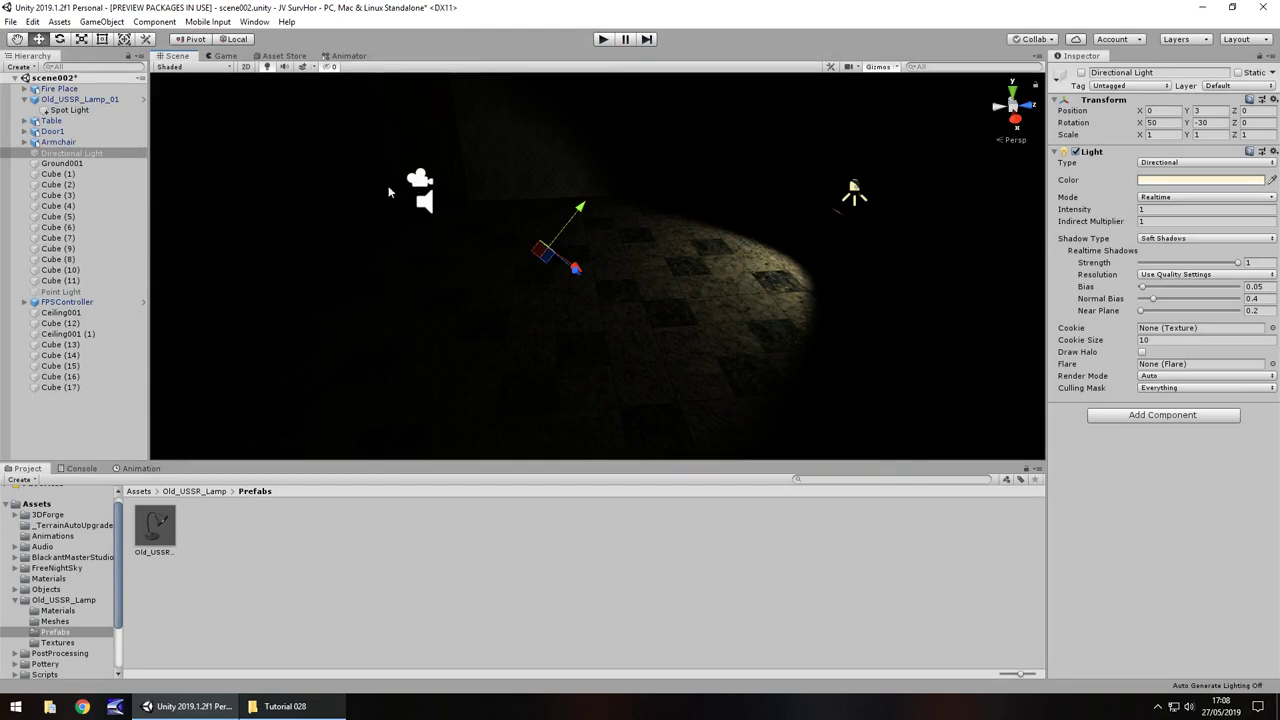
Re-enable the Point Light and select the lamp on the table.
click(99, 292)
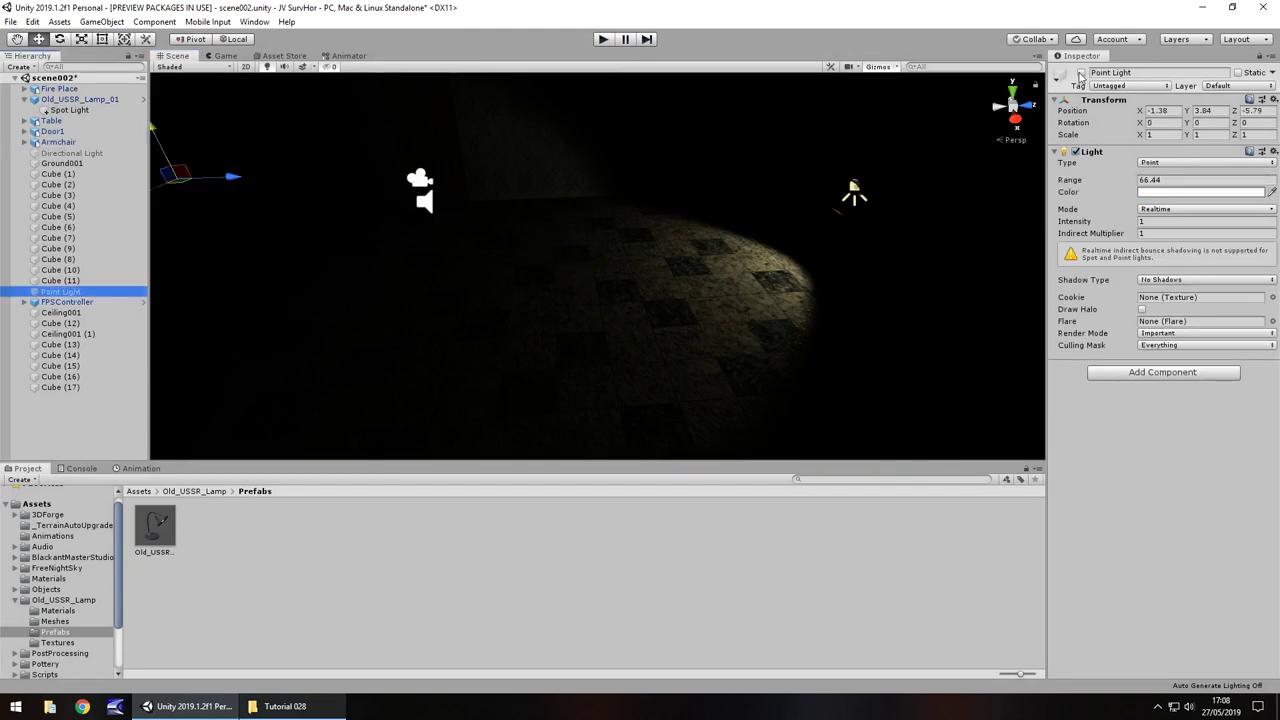
click(1081, 73)
right_drag(687, 306, 536, 206)
click(665, 210)
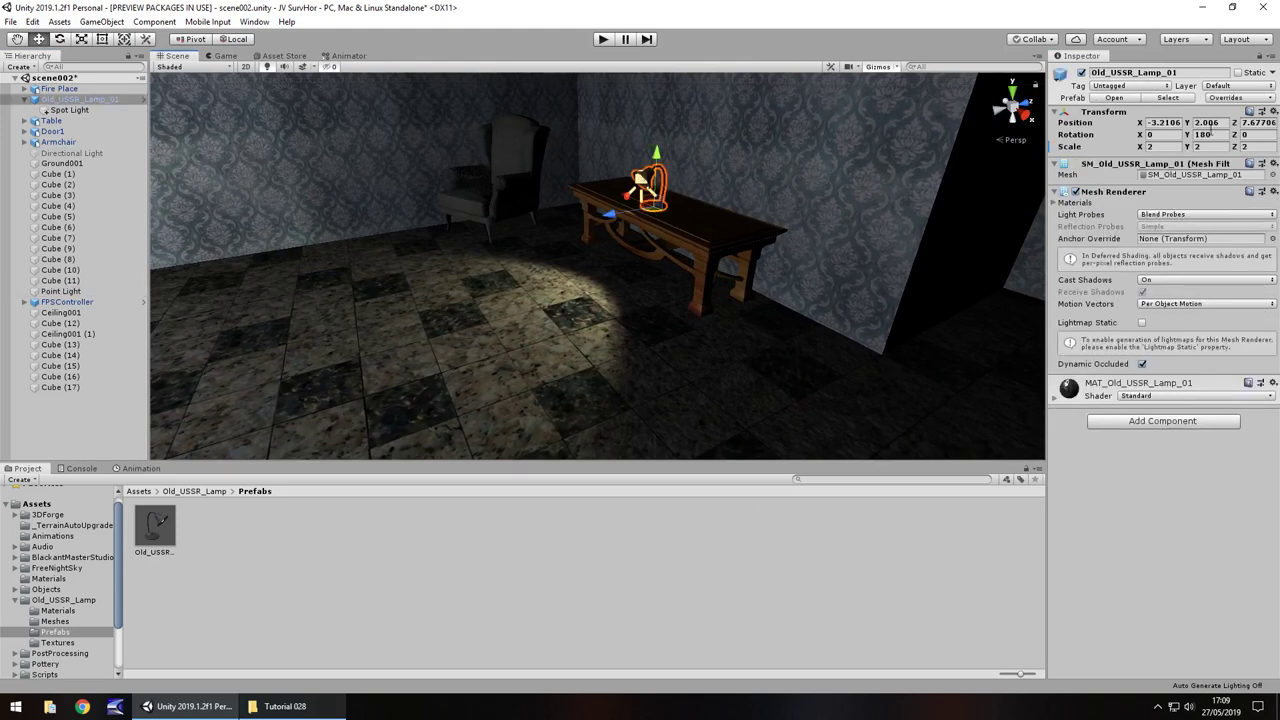
Rotate the table lamp to about 236.16 on Y so it aims toward the armchair, and check the camera view.
drag(133, 165, 1162, 277)
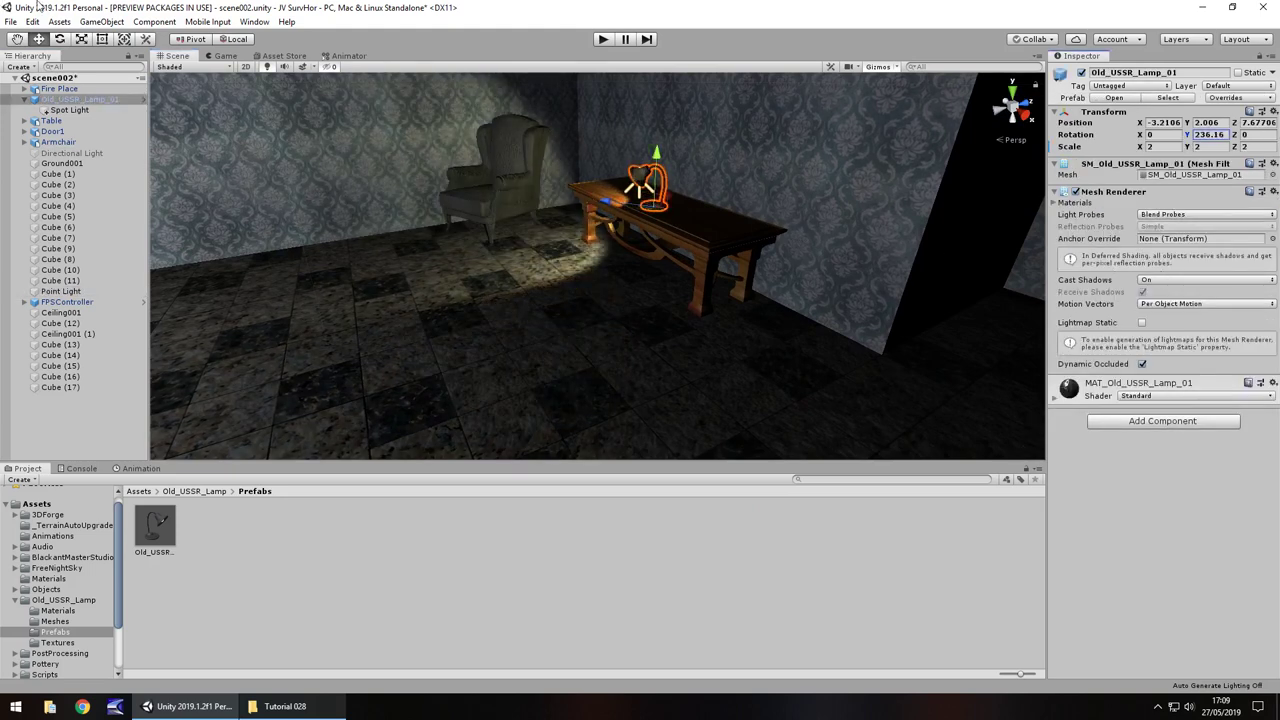
click(225, 56)
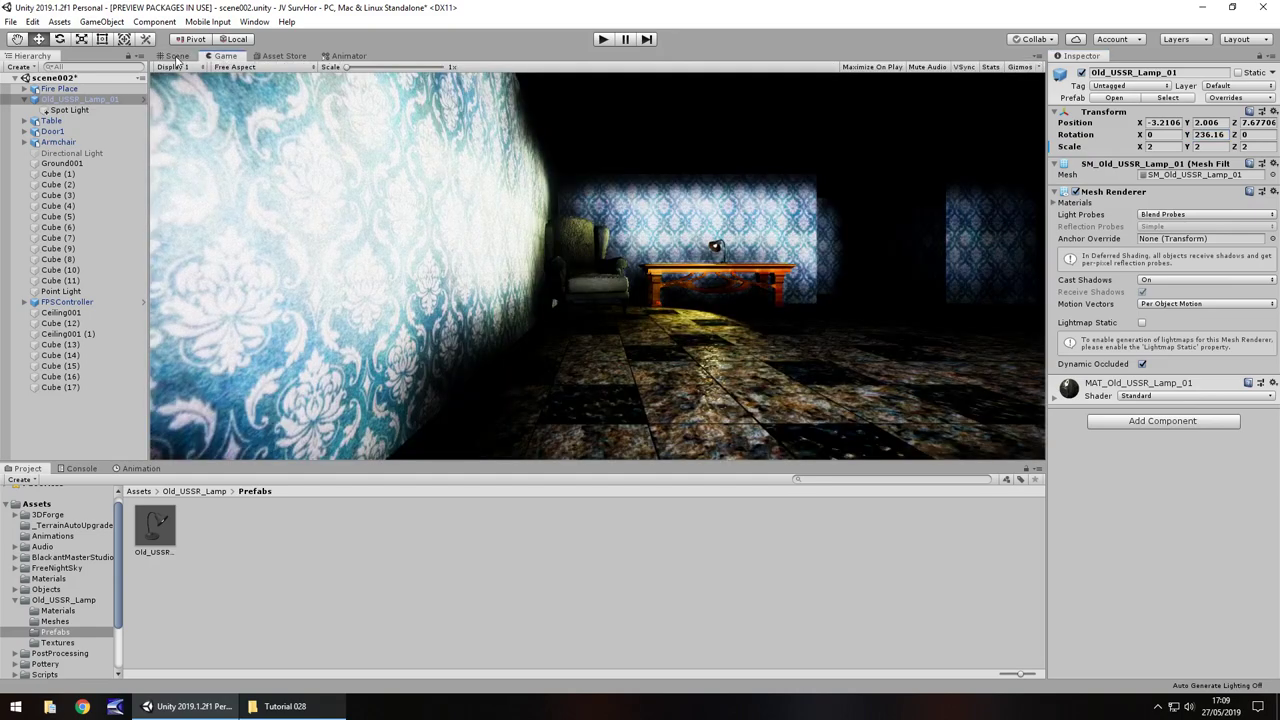
click(174, 56)
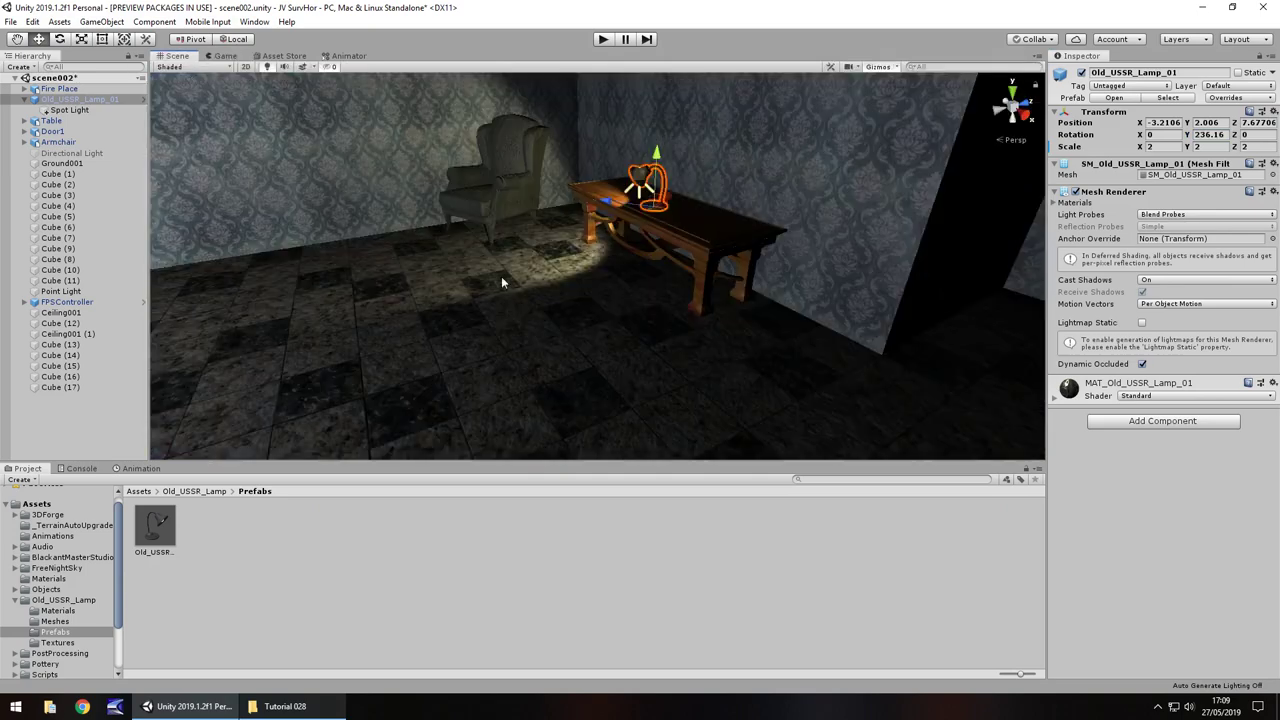
Play-test the room, look around at the fireplace and the rotated lamp's light, and stop the game.
right_drag(508, 264, 195, 233)
click(603, 39)
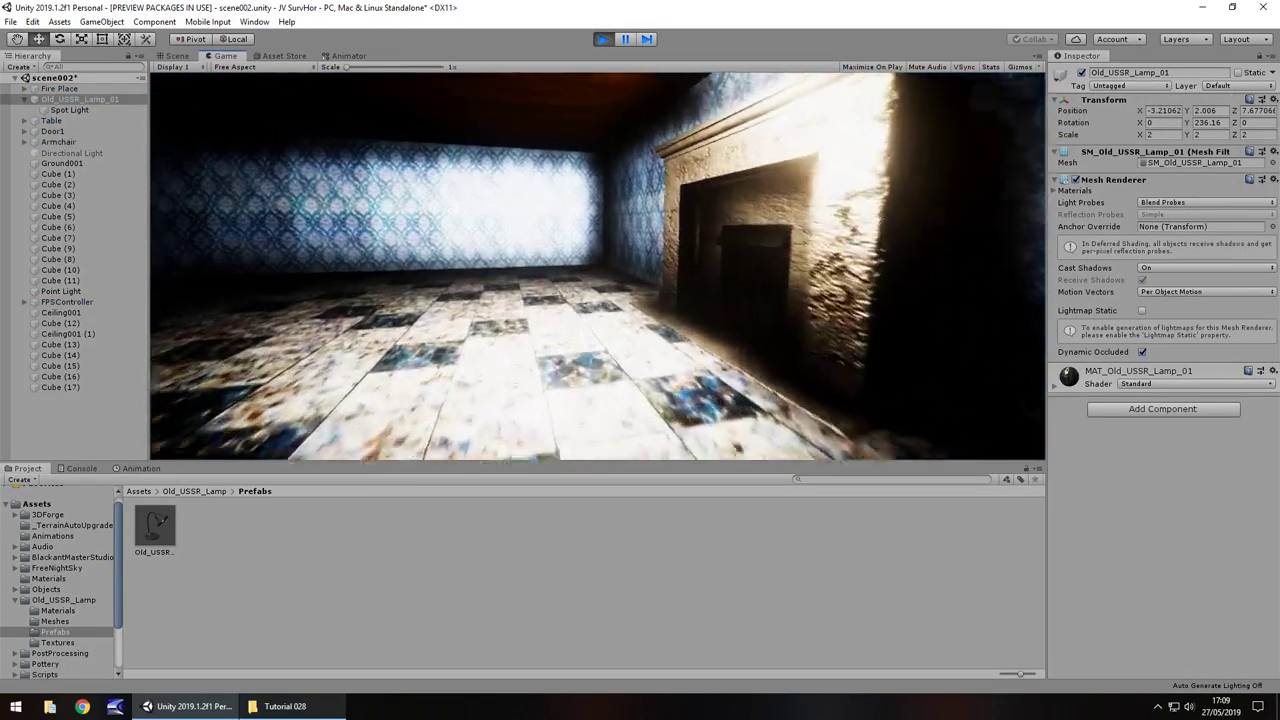
key(w)
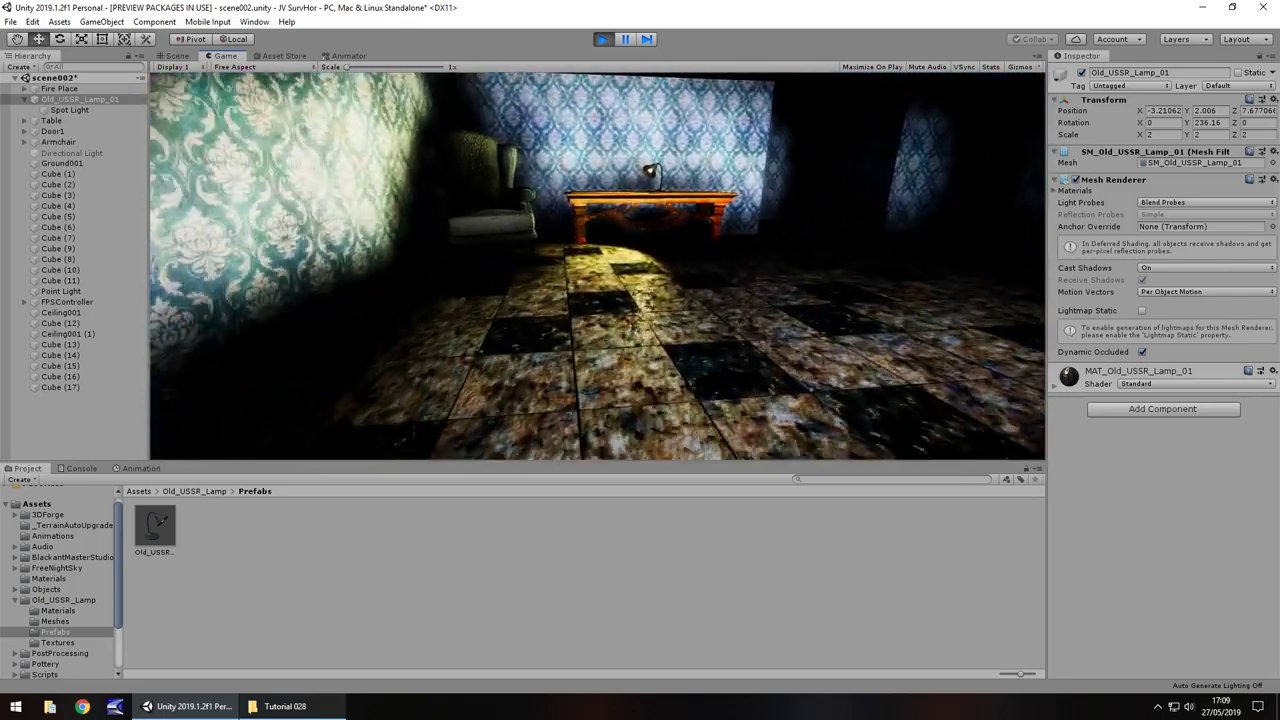
key(ctrl+p)
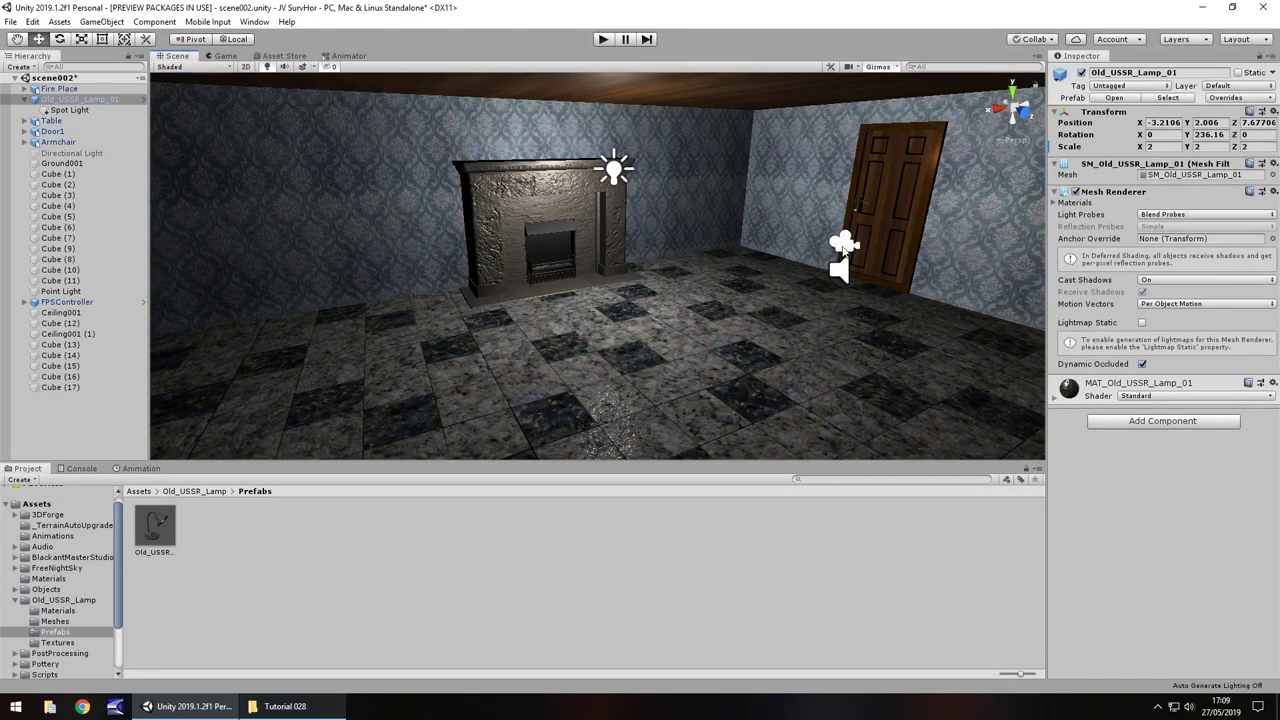
Raise the FirstPersonCharacter camera inside the FPSController slightly for a taller eye level.
click(845, 250)
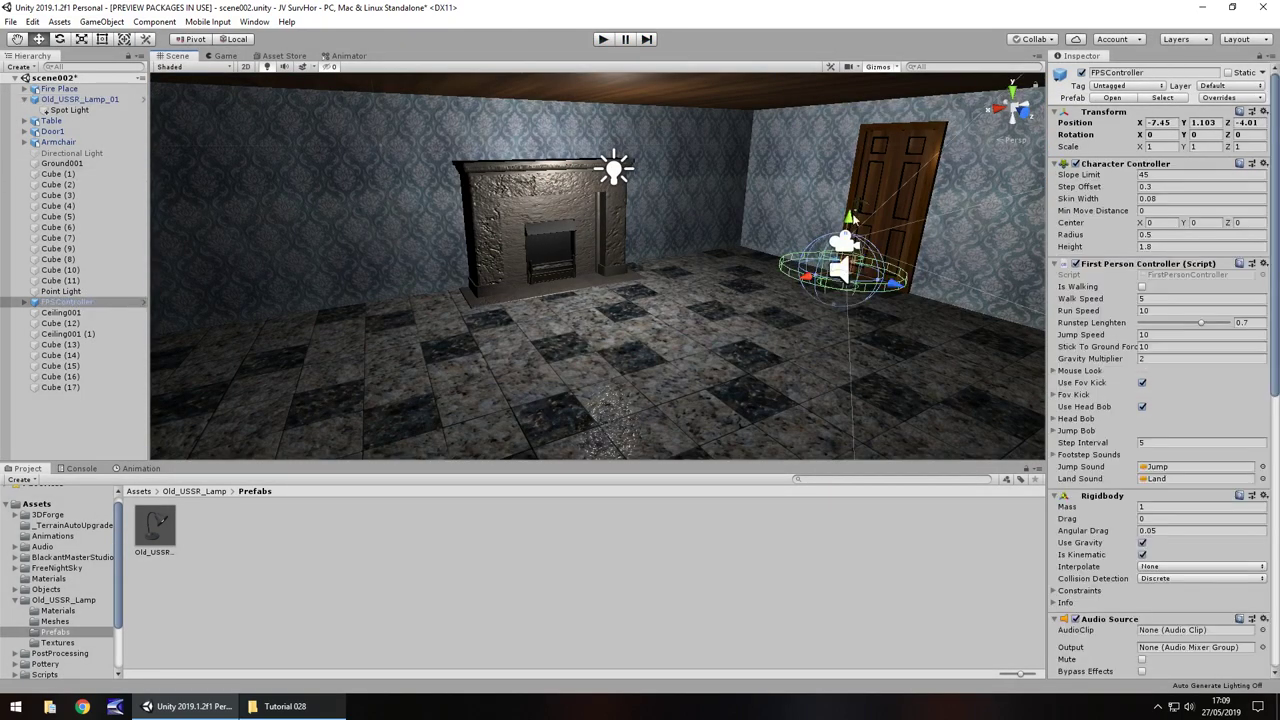
click(24, 302)
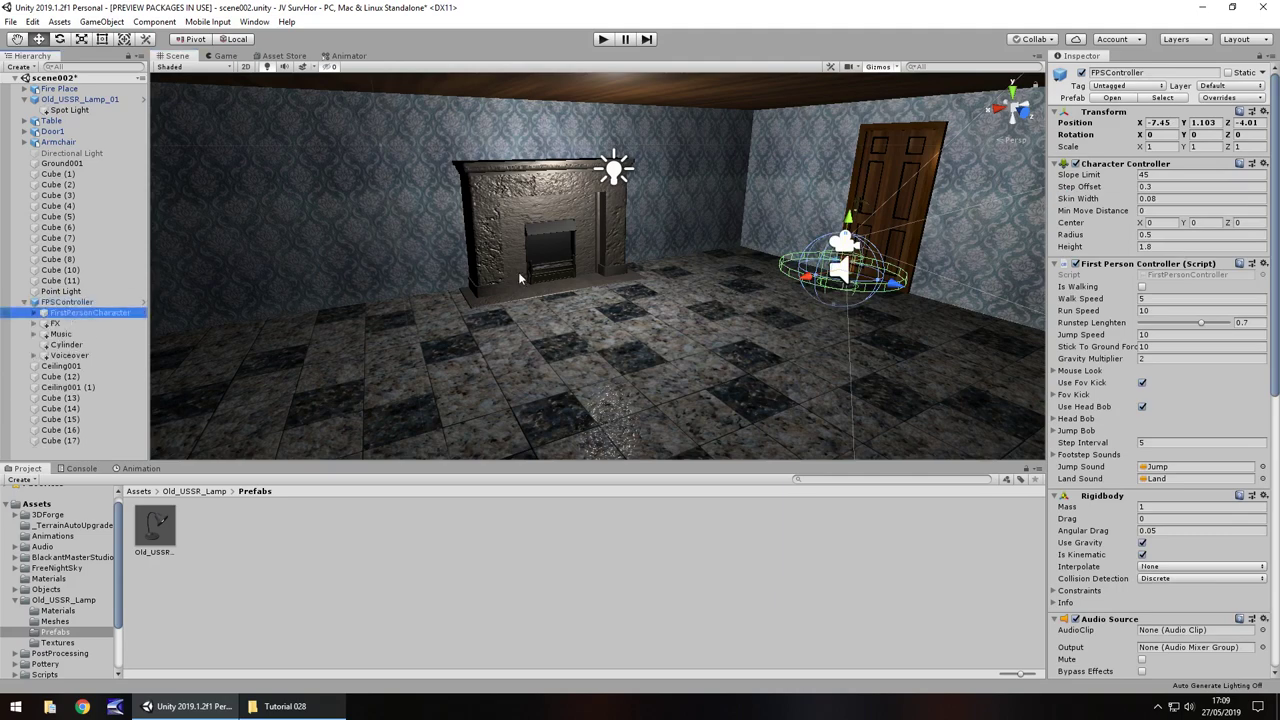
click(72, 313)
drag(856, 190, 860, 168)
Scale the Fire Place down to 0.03 on the X, Y and Z axes.
click(508, 165)
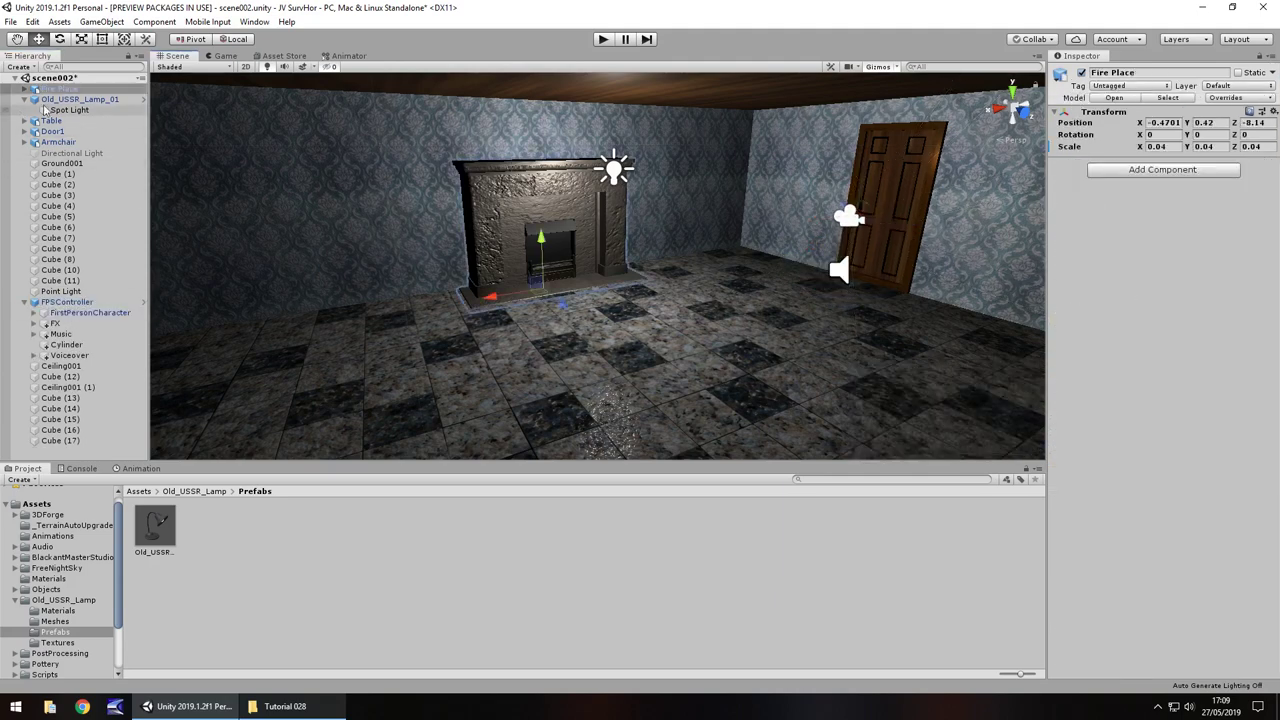
click(1166, 147)
text(0.03)
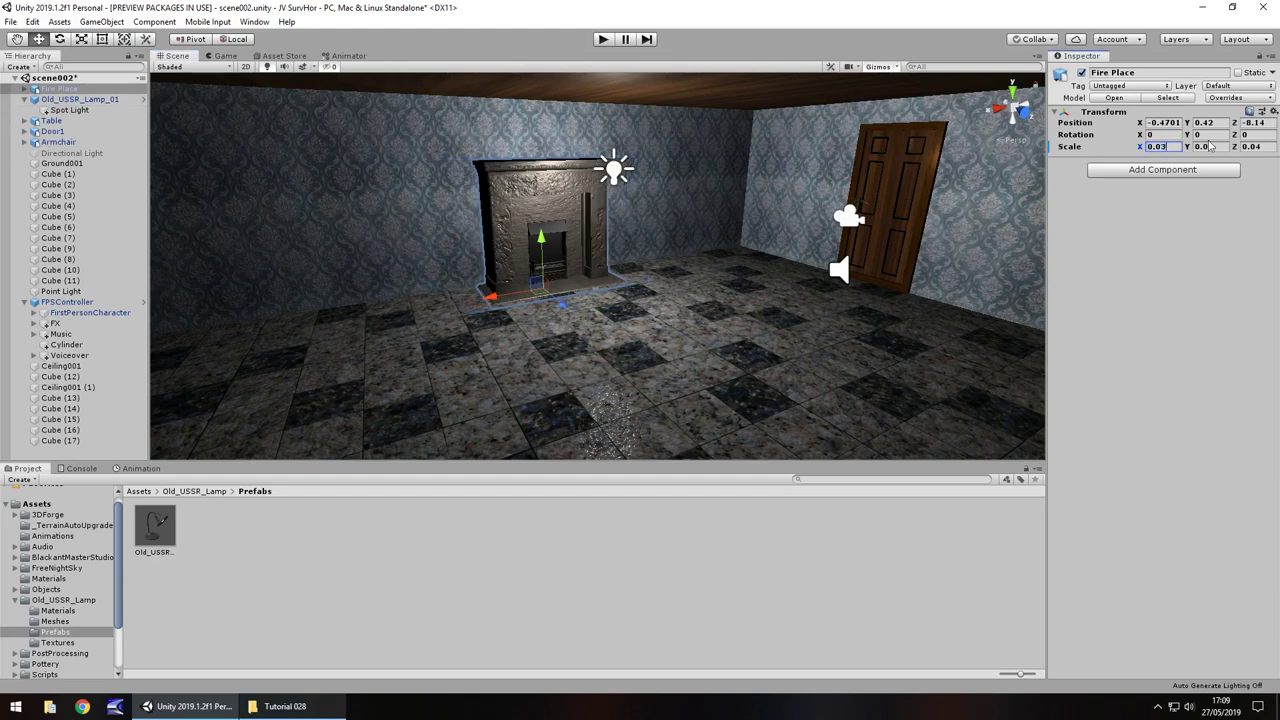
click(1208, 146)
text(0.03)
click(1260, 147)
text(0.03)
Move the Fire Place to Y 0.5 and Z -8.44 so it sits on the floor against the wall.
right_drag(430, 305, 714, 326)
key(w)
key(a)
drag(634, 266, 644, 266)
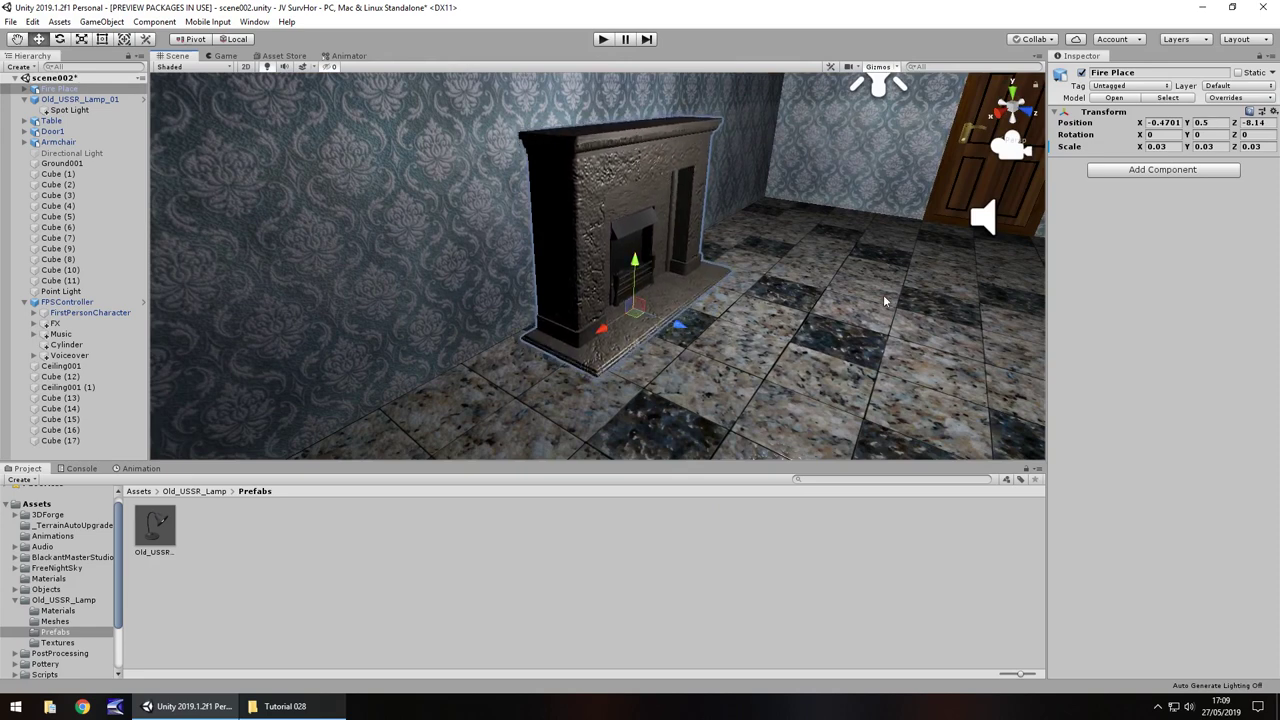
mouse_move(677, 326)
mouse_down()
mouse_move(661, 333)
mouse_move(663, 322)
mouse_up()
Try adding a Box Collider to the whole Fire Place object, and undo it.
click(1178, 172)
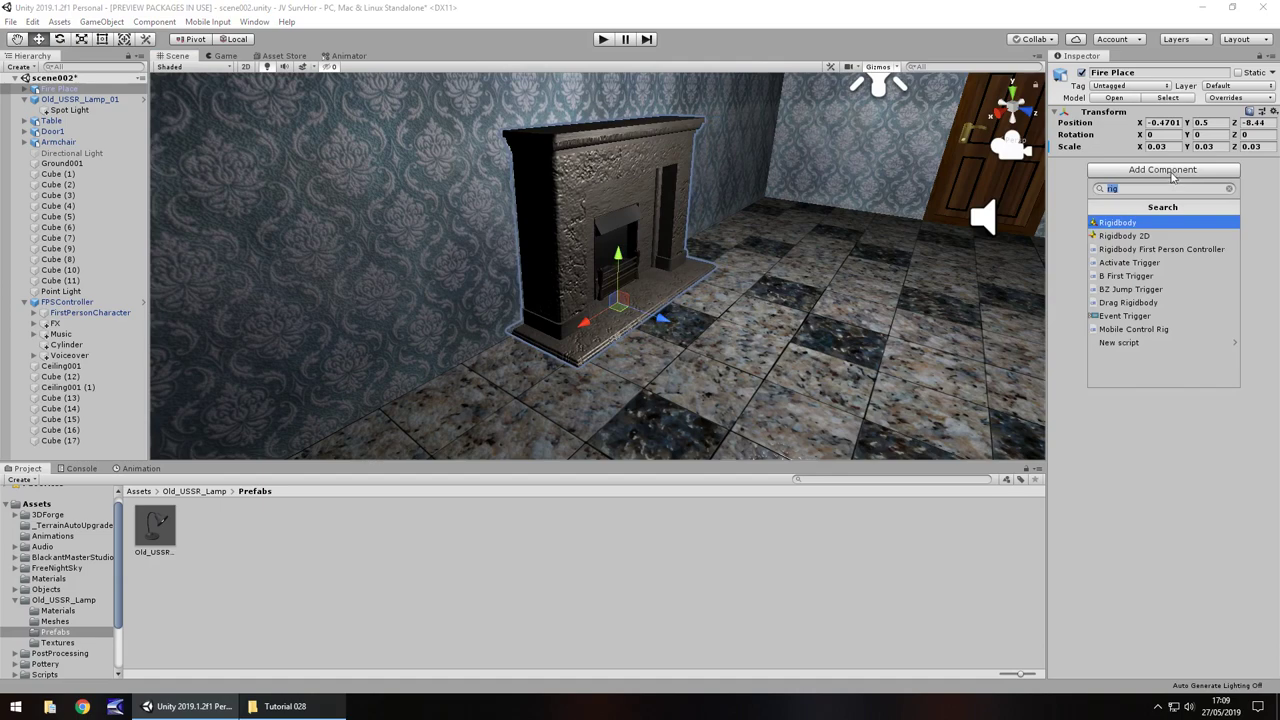
key(BackSpace)
click(1135, 357)
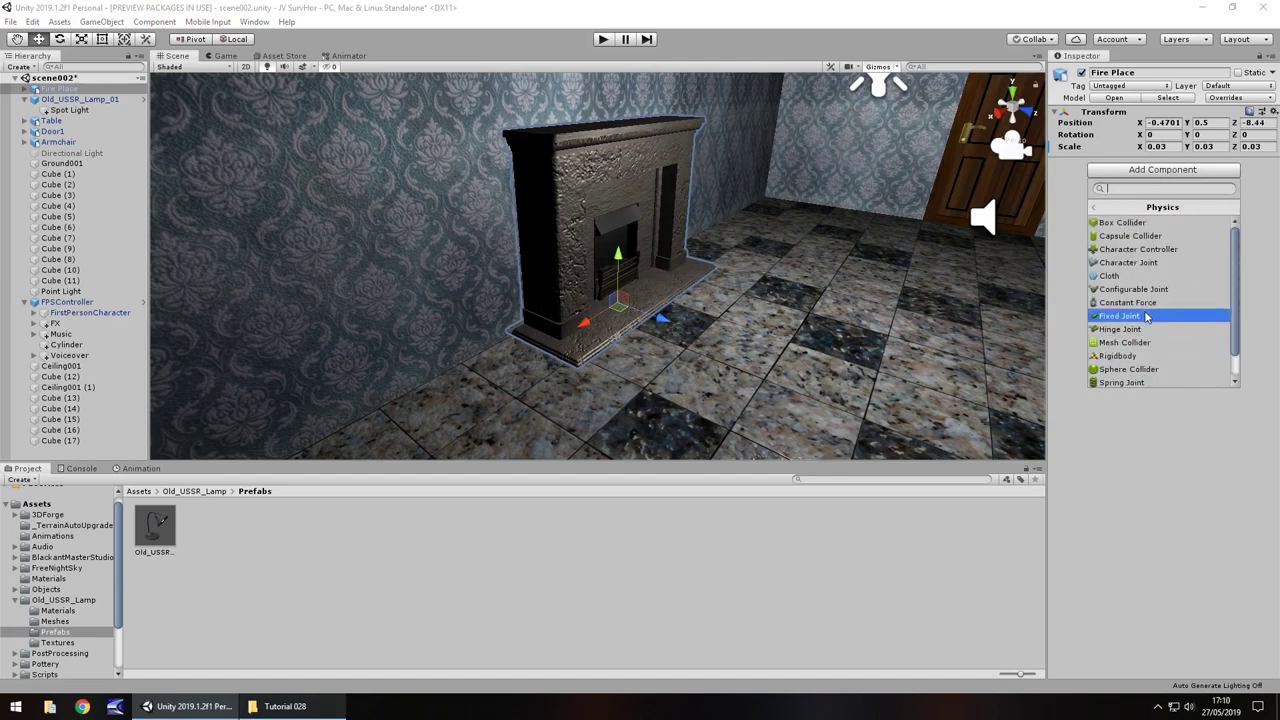
click(1122, 222)
key(f)
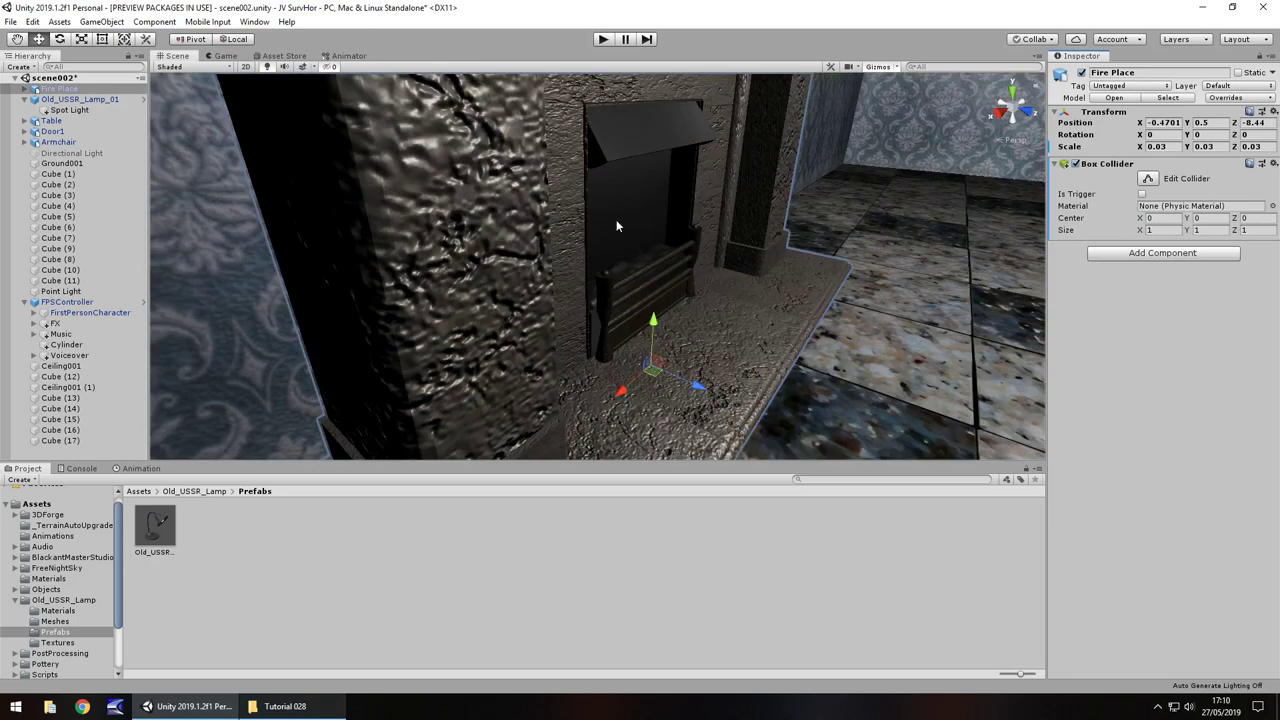
key(ctrl+z)
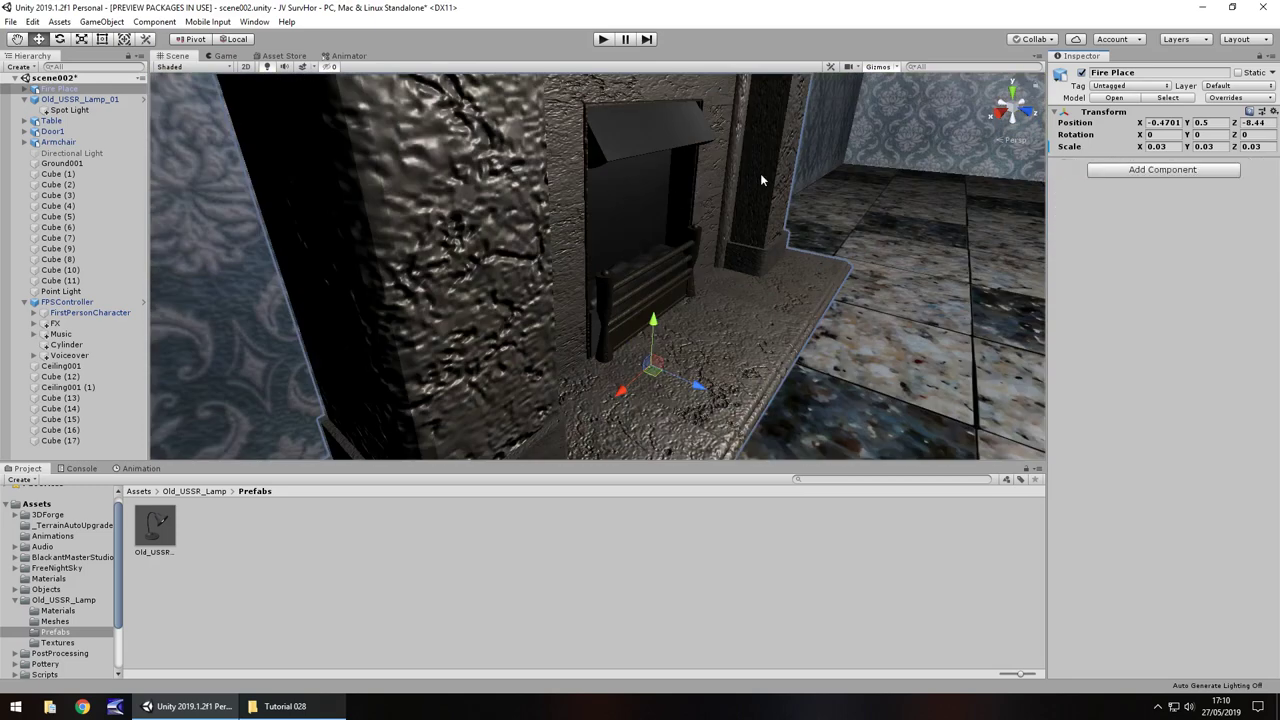
Find the fireplace's base slab, ChamferBo9, among its child parts and give it a Box Collider with Y size 181.84.
click(36, 88)
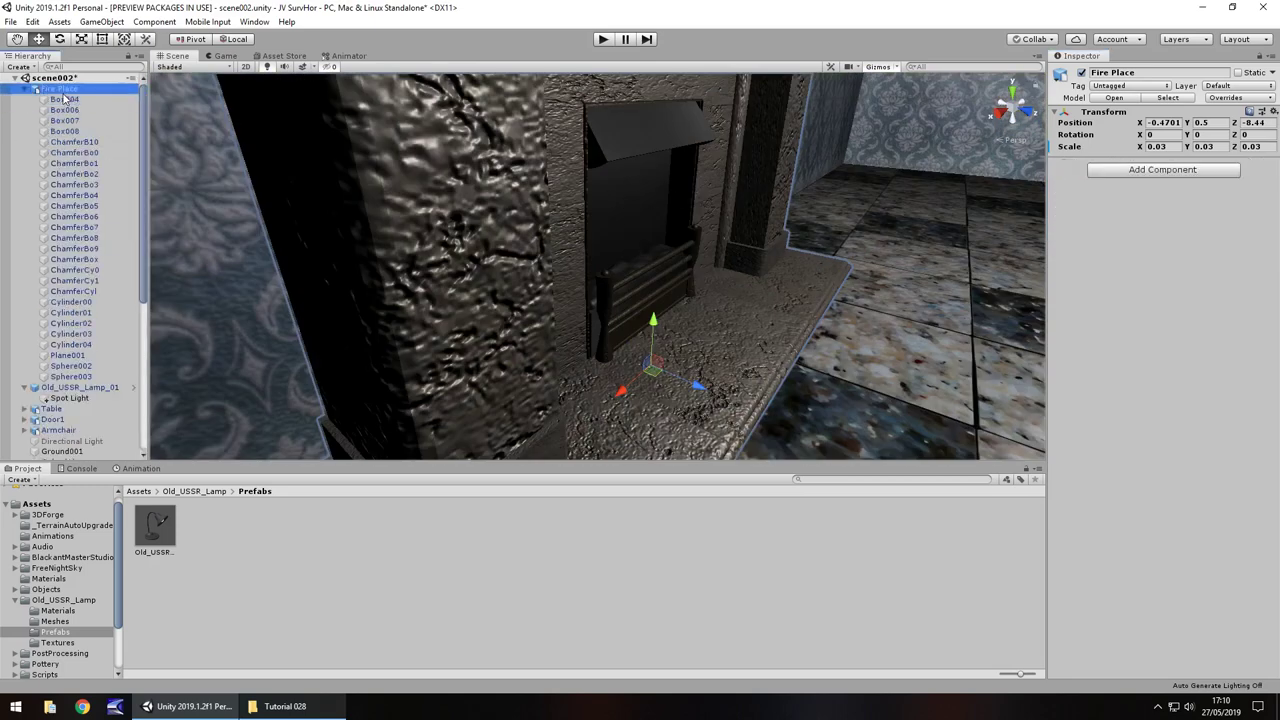
click(64, 99)
key(f)
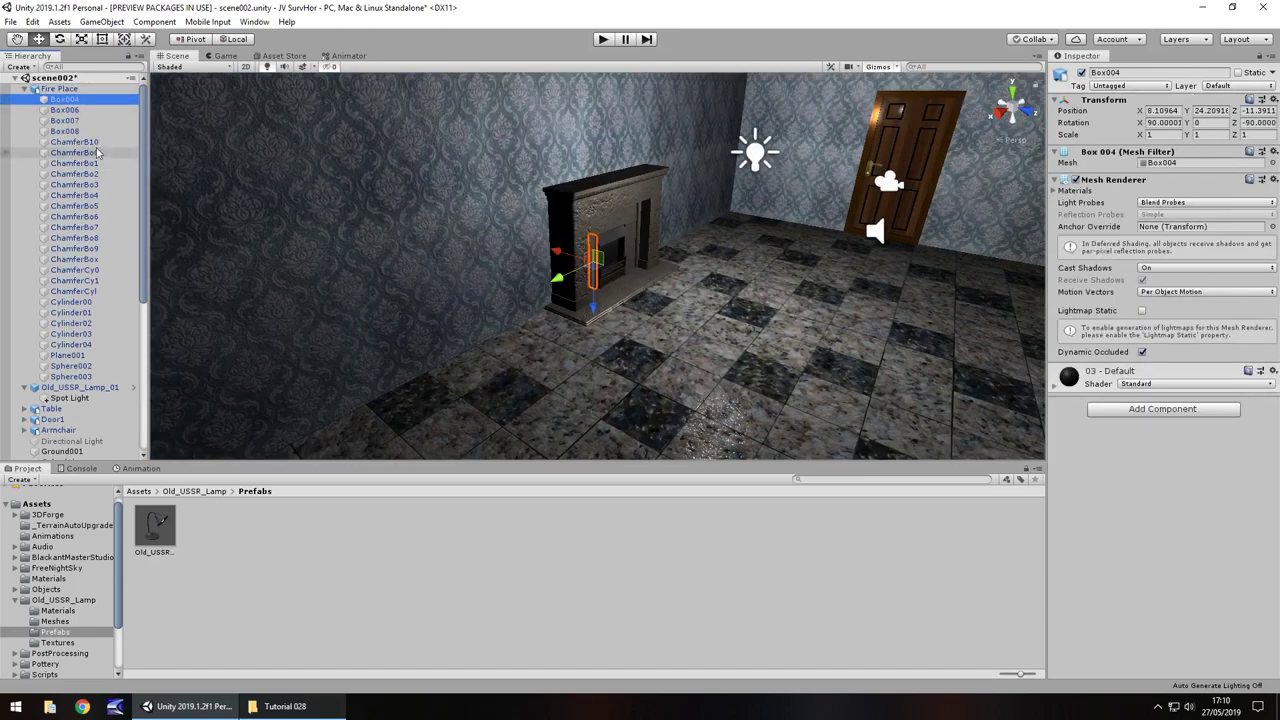
key(Down)
key(Down)
key(Down)
key(Down)
key(Down)
key(Down)
key(Down)
key(Down)
key(Down)
key(Down)
key(Down)
key(Down)
key(Down)
key(Down)
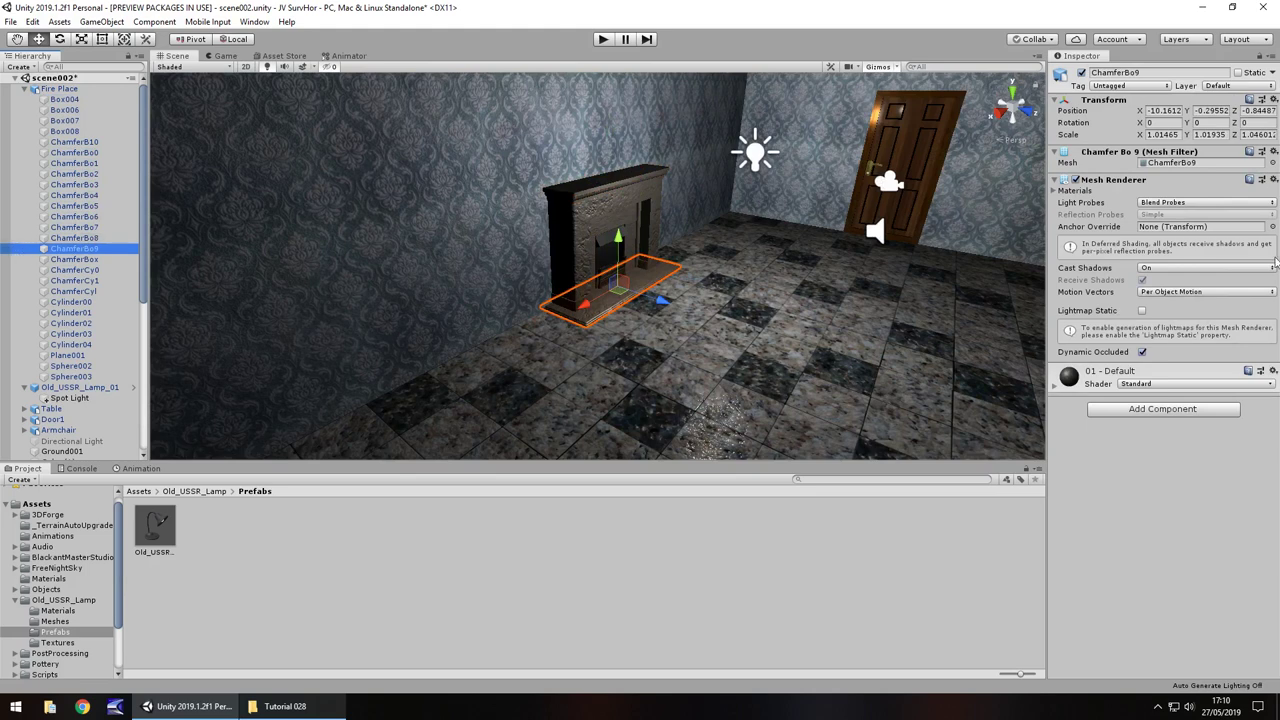
click(1168, 410)
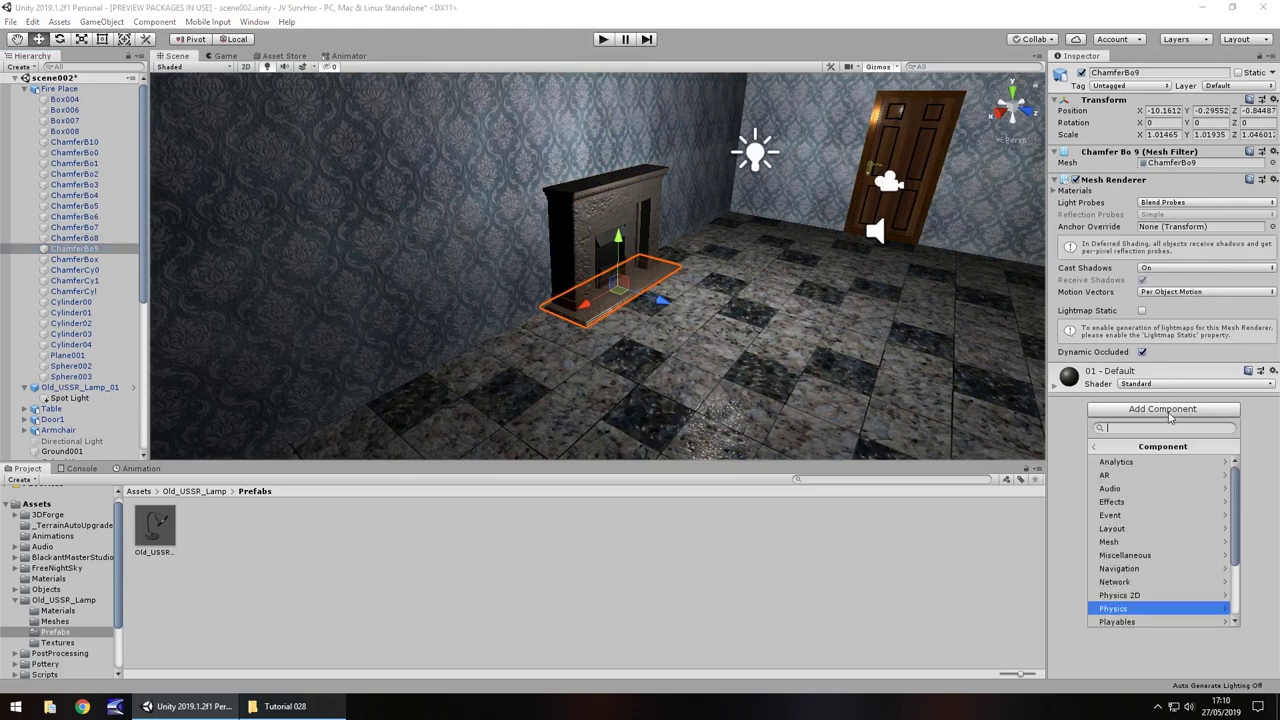
click(1120, 608)
click(1114, 463)
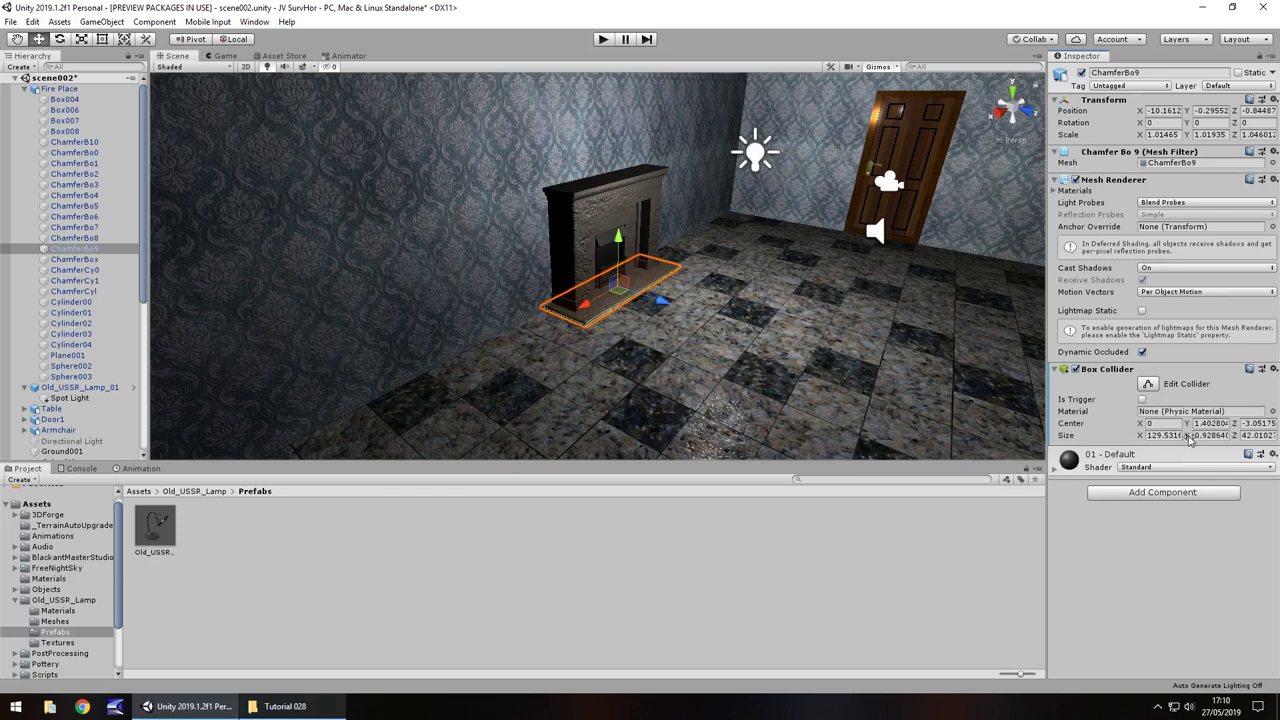
drag(1187, 436, 136, 523)
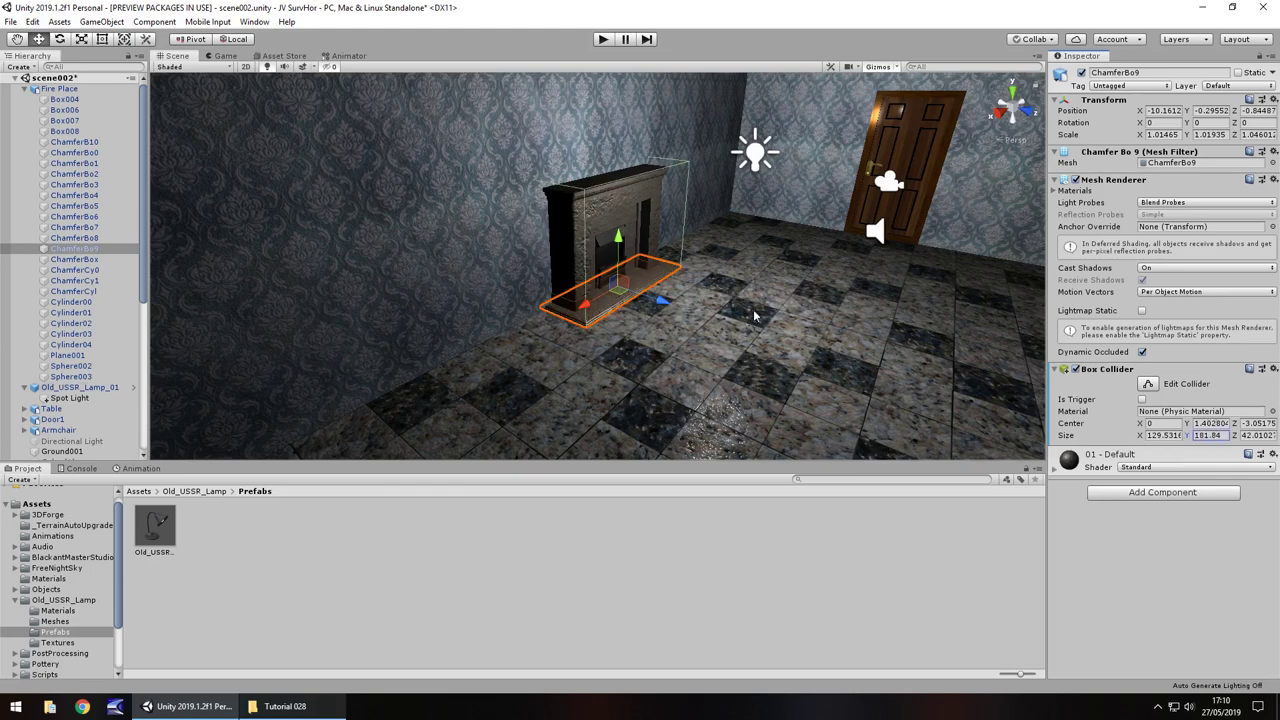
Scale the armchair to 2 on all axes and lower it to the floor at Y 1.39.
right_drag(733, 305, 605, 249)
click(670, 292)
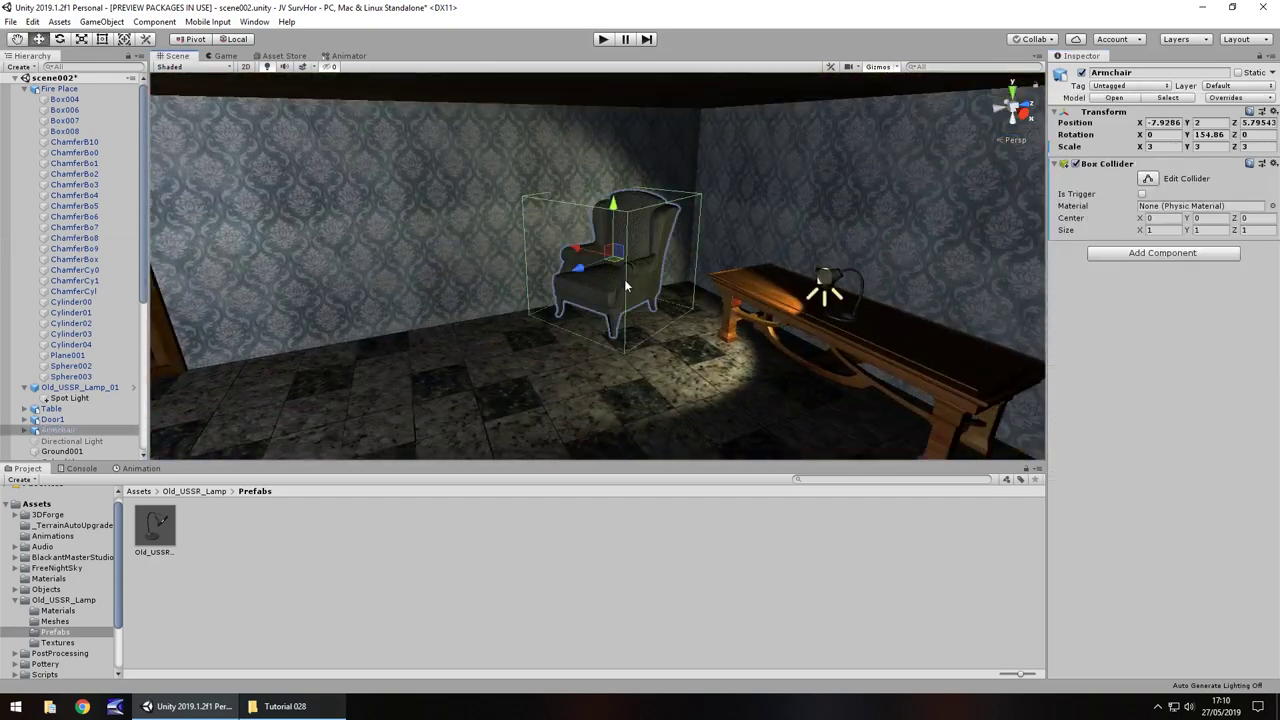
click(1160, 147)
text(2)
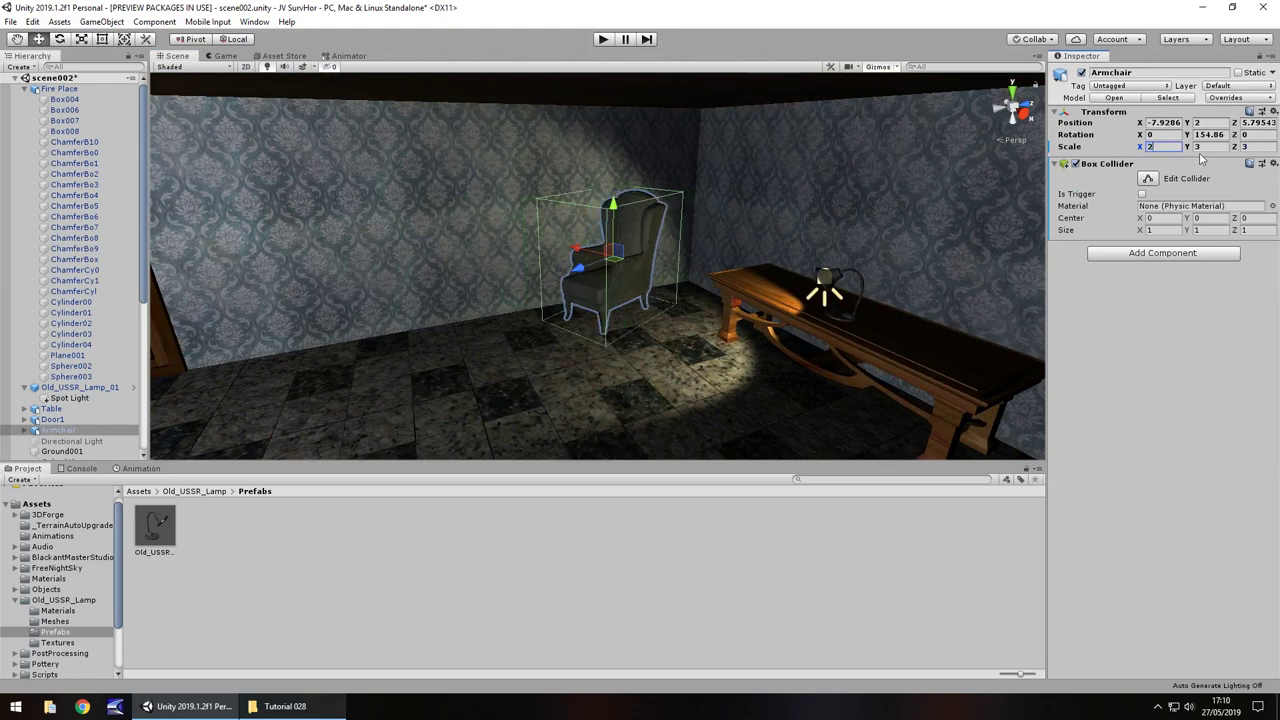
click(1208, 147)
text(2)
click(1254, 147)
text(2)
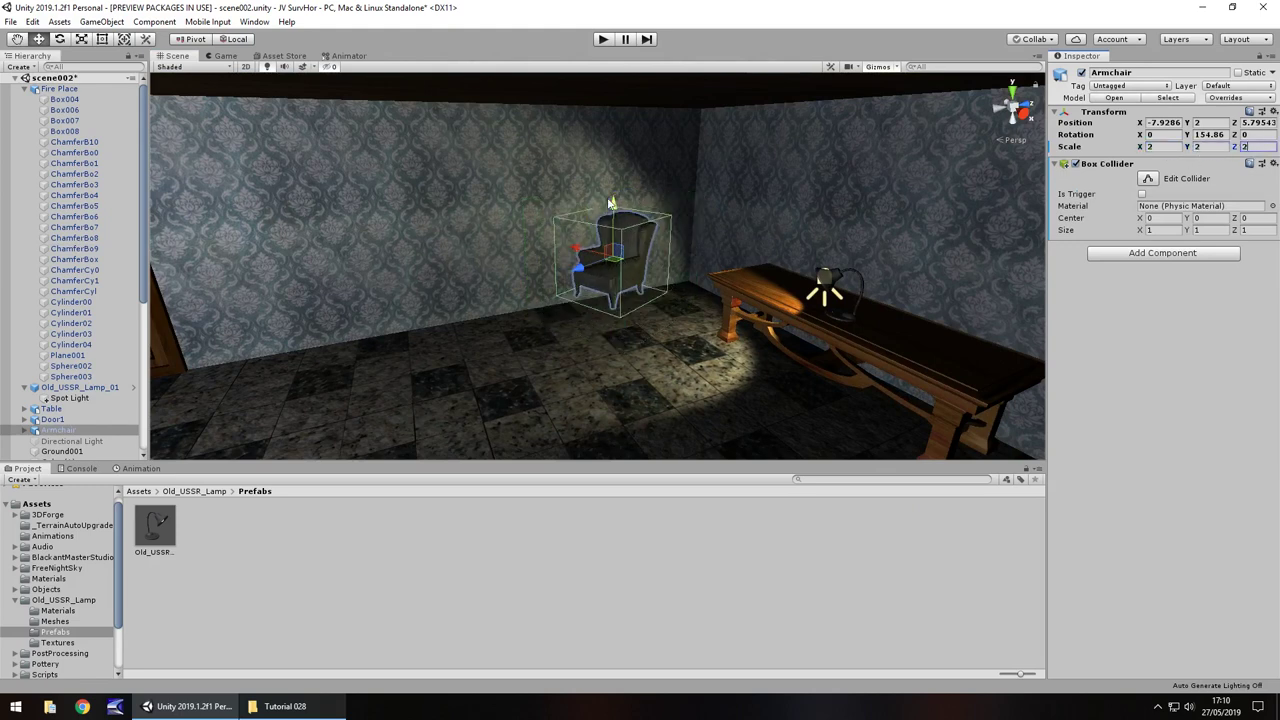
drag(609, 203, 623, 221)
middle_drag(721, 298, 695, 331)
Play-test the scene, walk up to the armchair to judge its size, and stop the game.
click(603, 39)
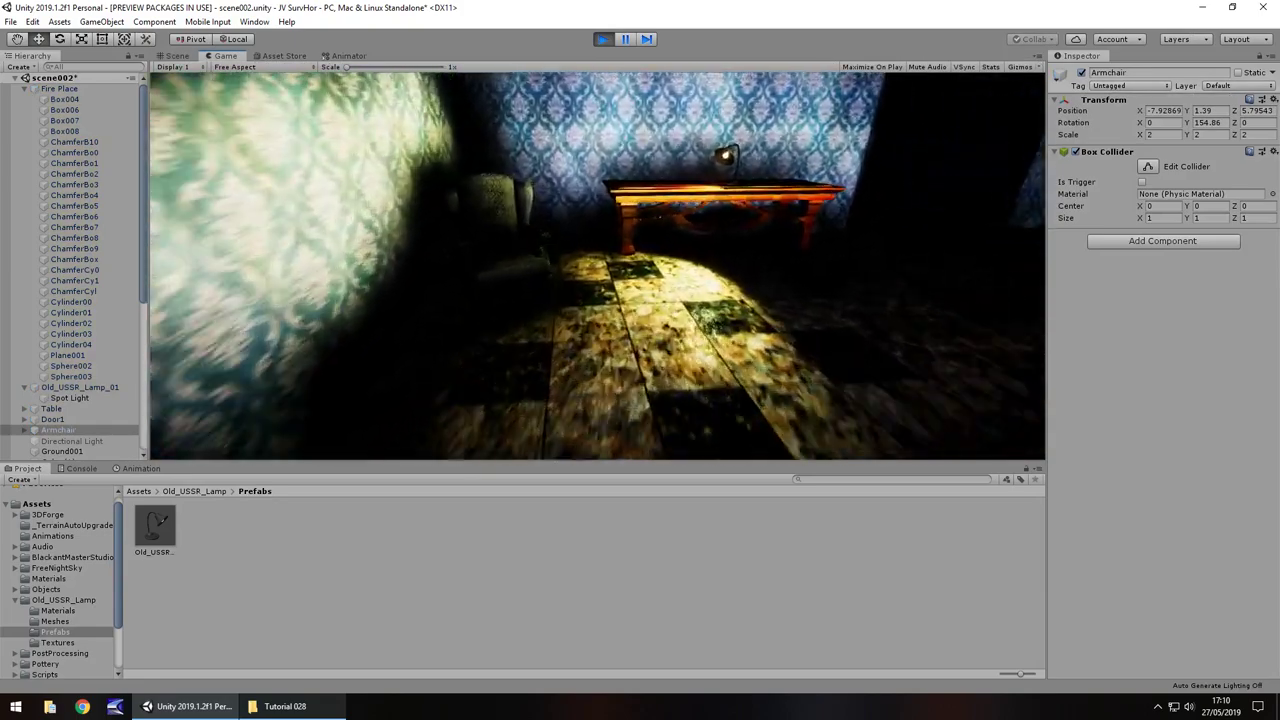
key(w)
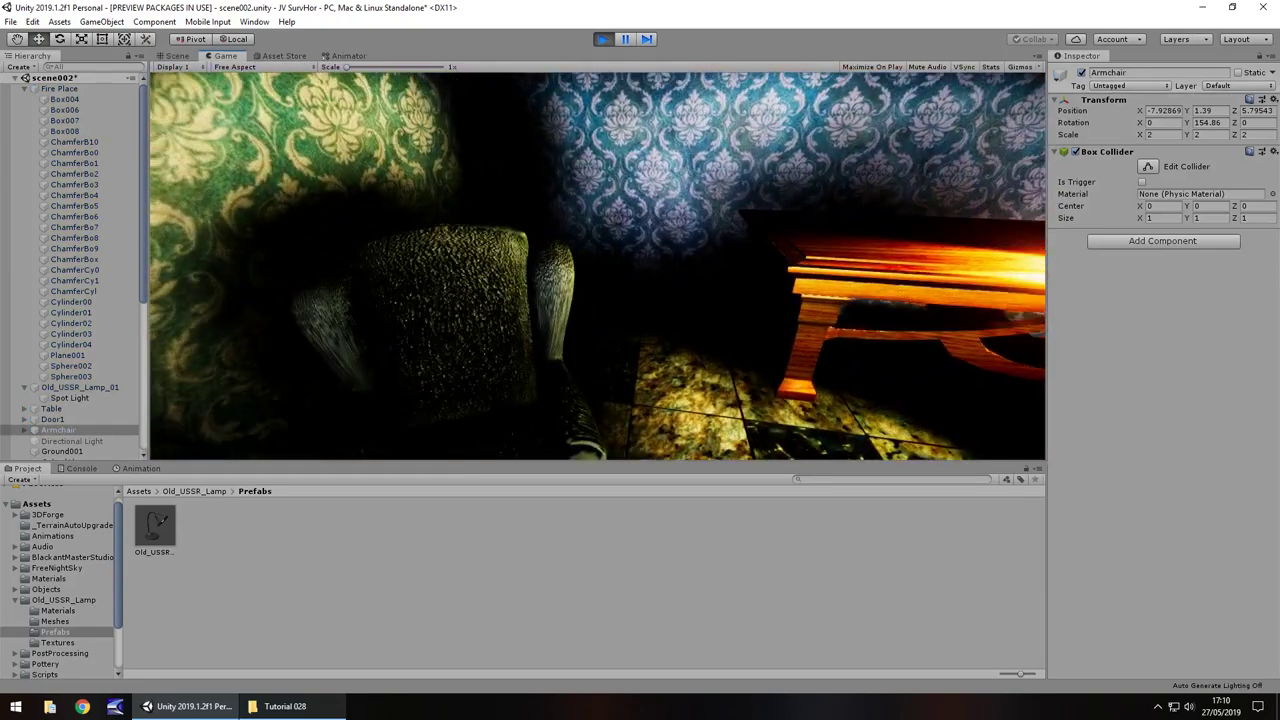
key(ctrl+p)
Set the armchair's scale to 2.5 on the X, Y and Z axes.
click(1159, 147)
text(2.5)
click(1221, 147)
text(2.5)
click(1263, 147)
text(2.5)
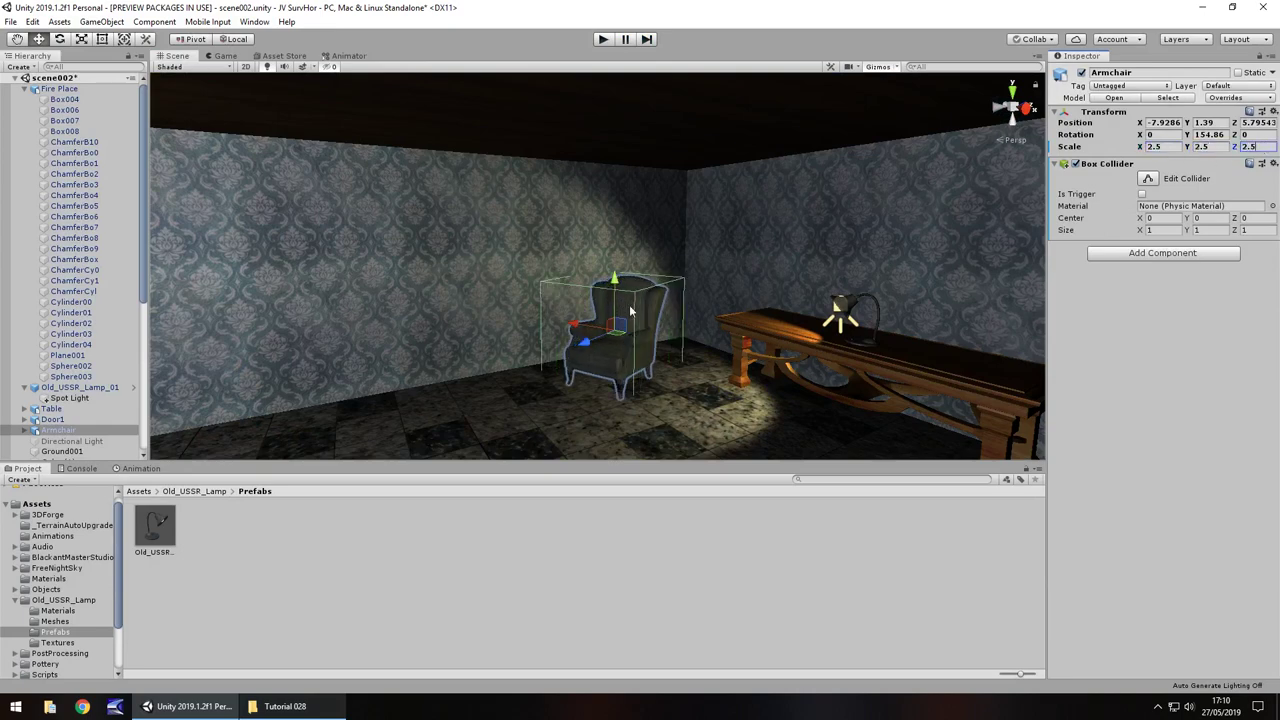
Scale the table to 8 on all axes and lower it to Y 1.09.
right_drag(661, 322, 692, 228)
click(720, 272)
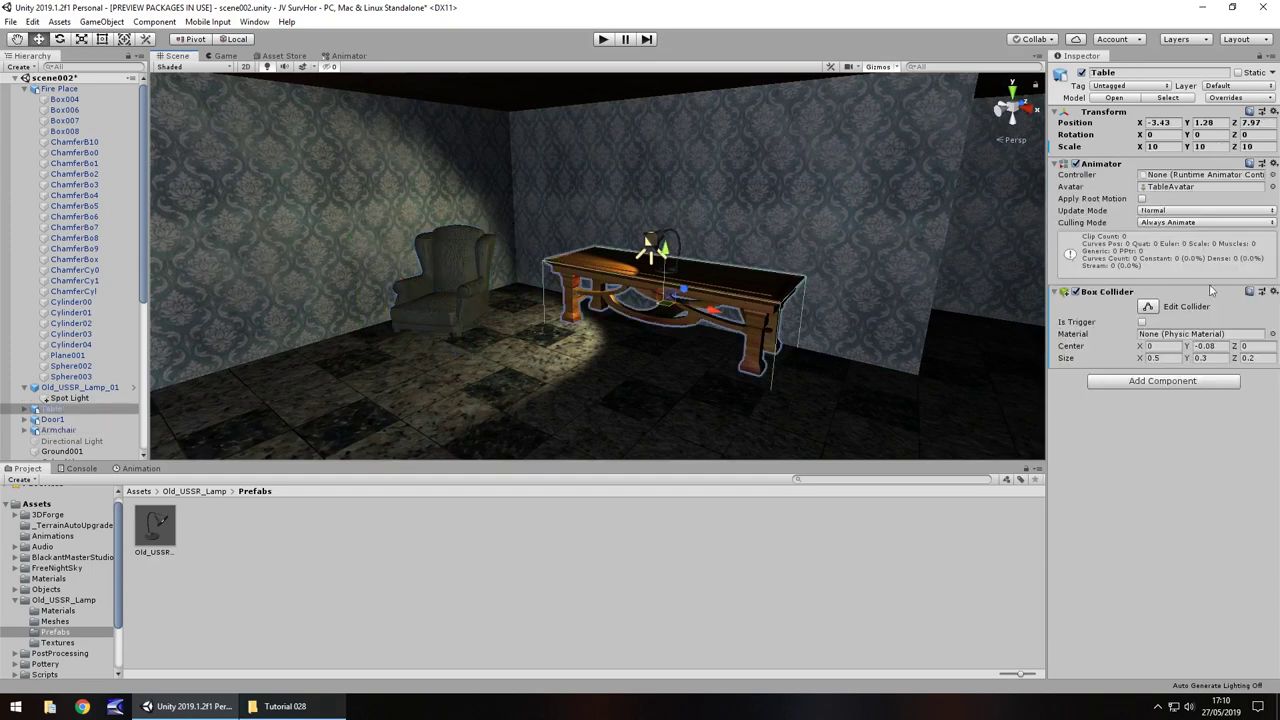
click(1162, 146)
text(8)
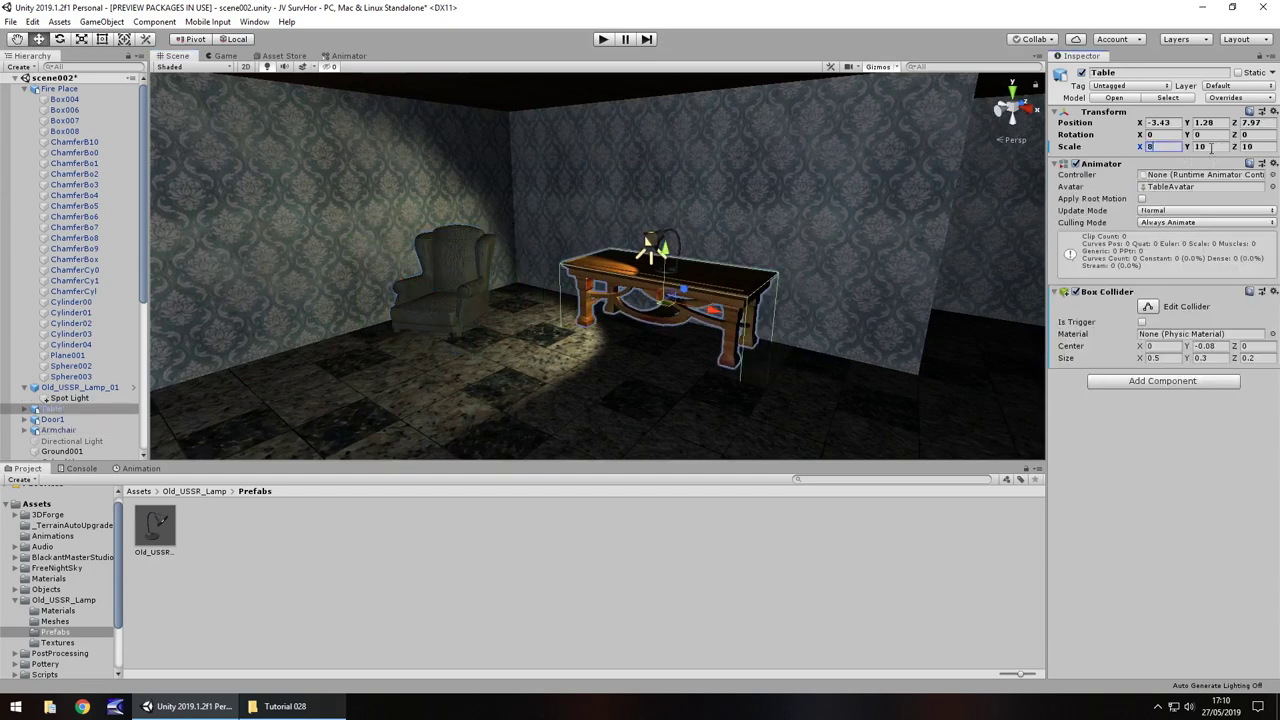
key(Tab)
text(8)
key(Tab)
text(8)
drag(664, 247, 668, 256)
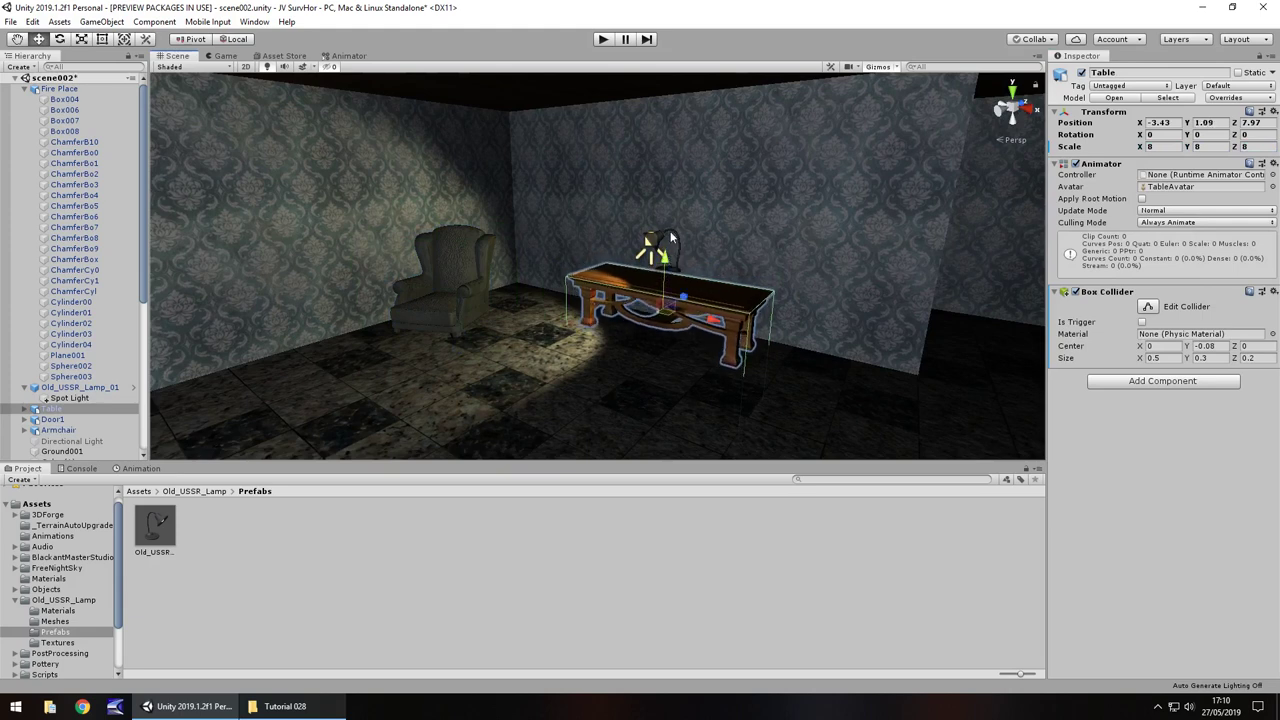
Lower the lamp onto the resized table's top, to Y 1.662.
click(671, 238)
click(671, 238)
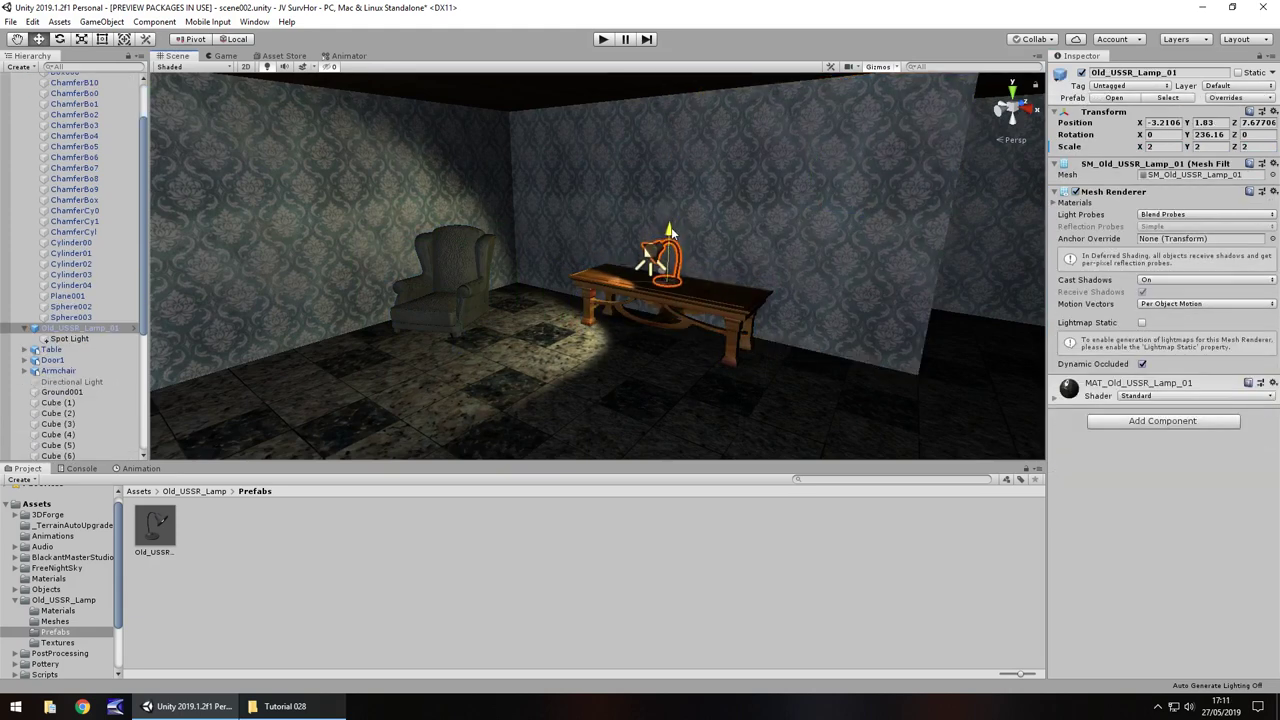
drag(671, 234, 672, 244)
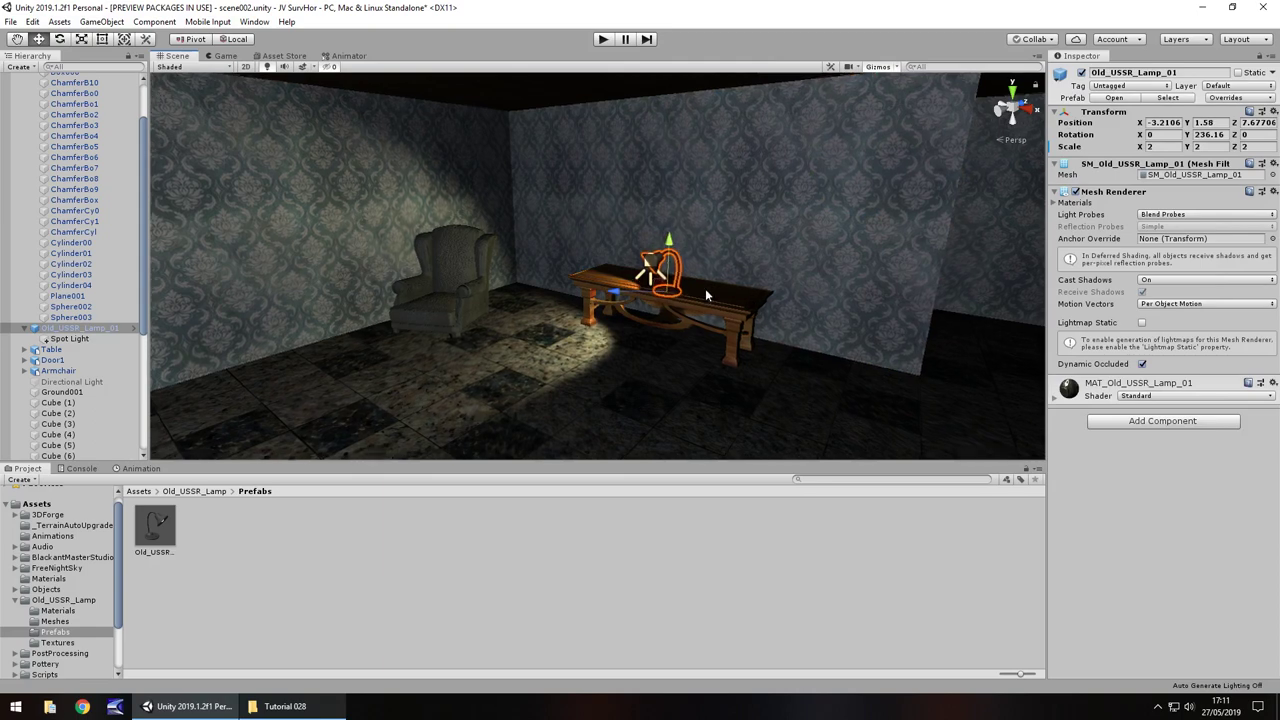
scroll(704, 296, up, 15)
alt+drag(737, 277, 355, 380)
middle_drag(355, 380, 606, 356)
drag(521, 360, 523, 340)
Play-test the scene to view the resized table and repositioned lamp, and stop the game.
click(601, 38)
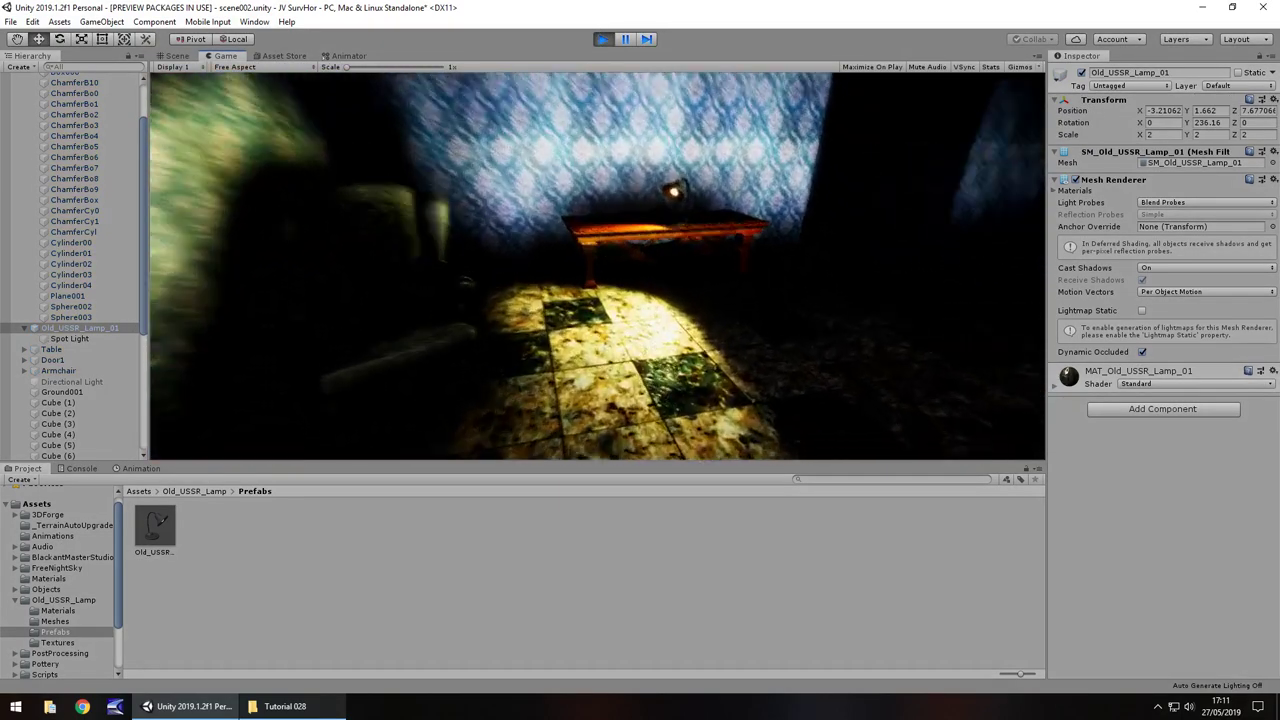
key(w)
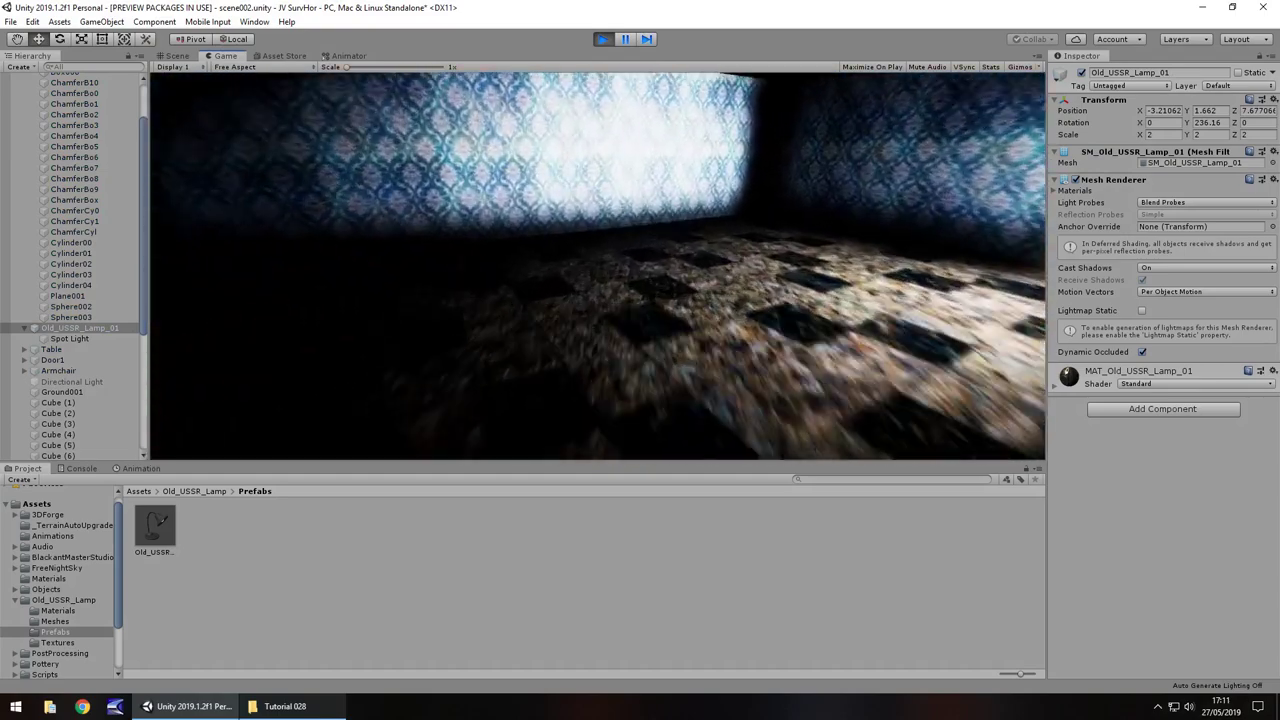
key(ctrl+p)
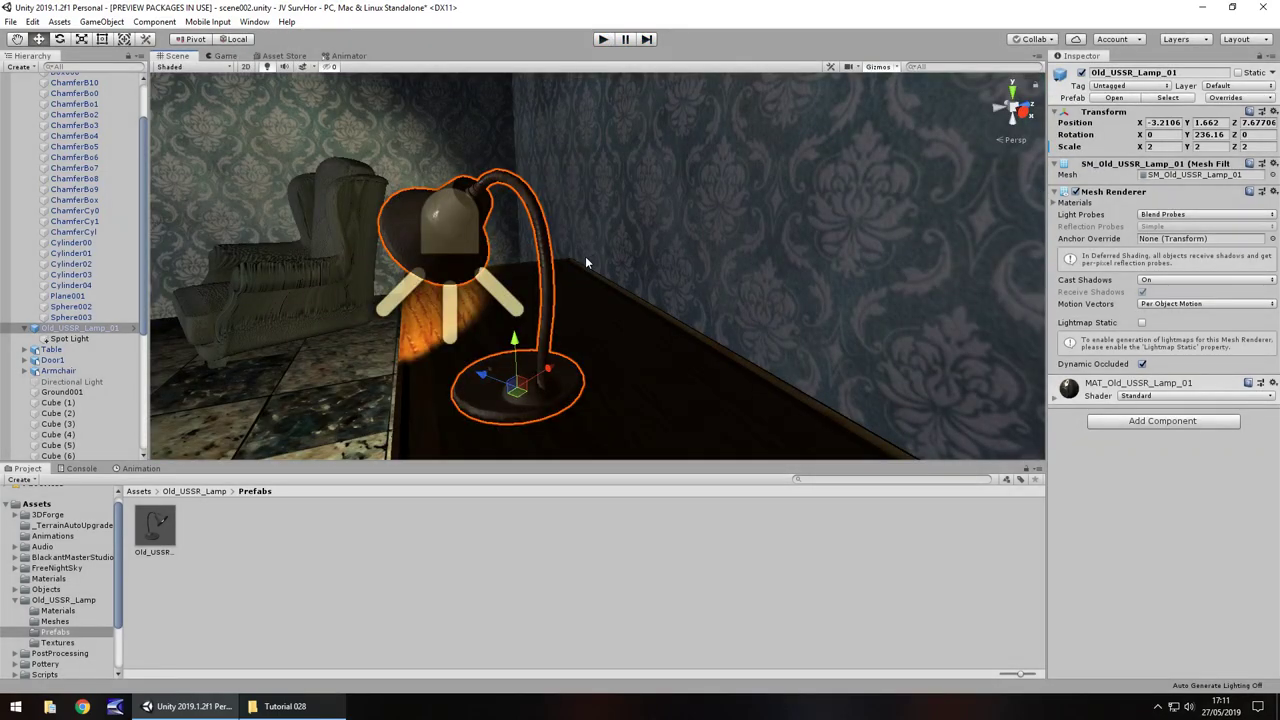
Search the Asset Store for "breakable pottery" and open the Ancient Breakable Pottery asset's page.
right_drag(646, 186, 8, 163)
right_drag(229, 151, 390, 195)
scroll(645, 269, up, 5)
mouse_move(556, 263)
right_down()
mouse_move(509, 240)
mouse_move(583, 280)
mouse_move(550, 280)
right_up()
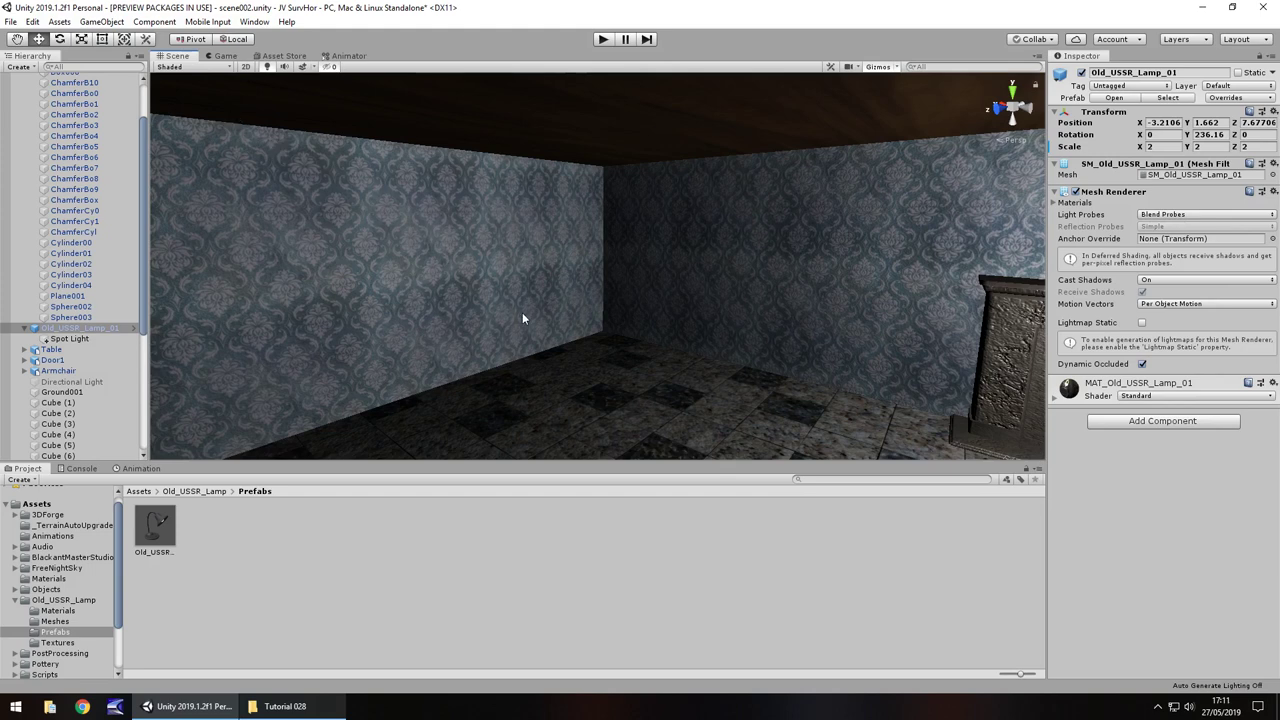
click(285, 56)
click(723, 100)
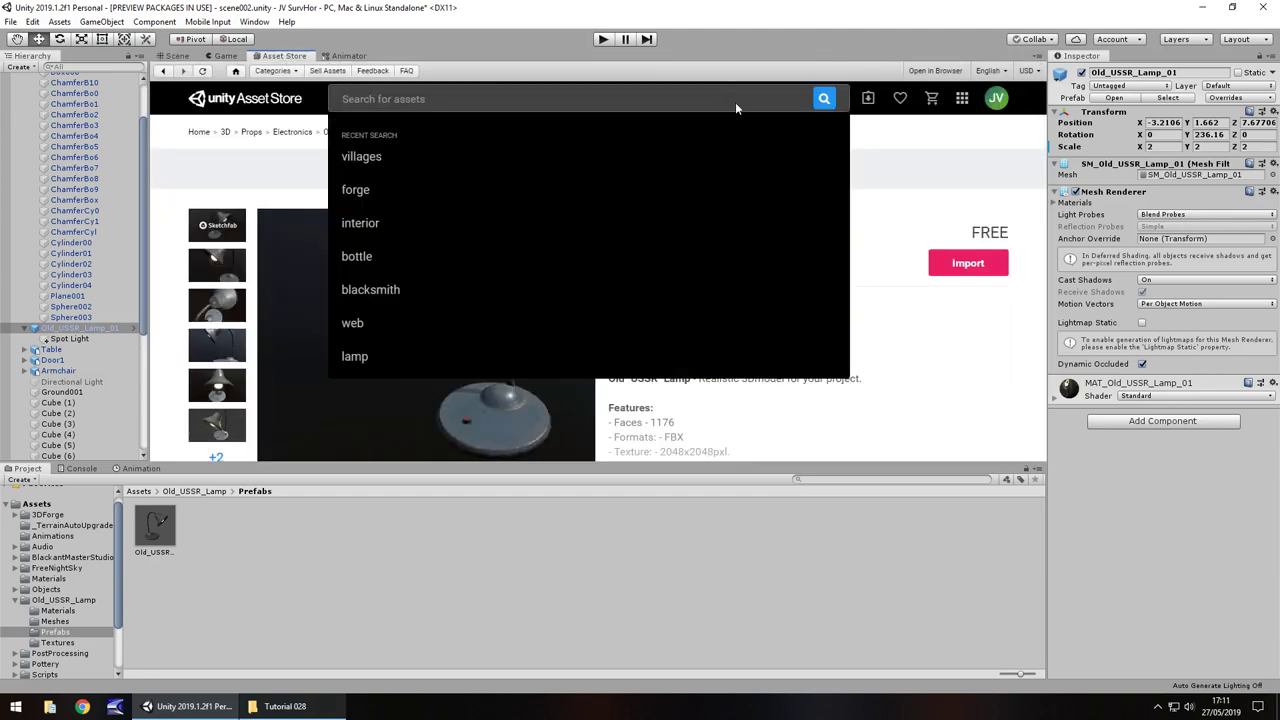
text(breakable)
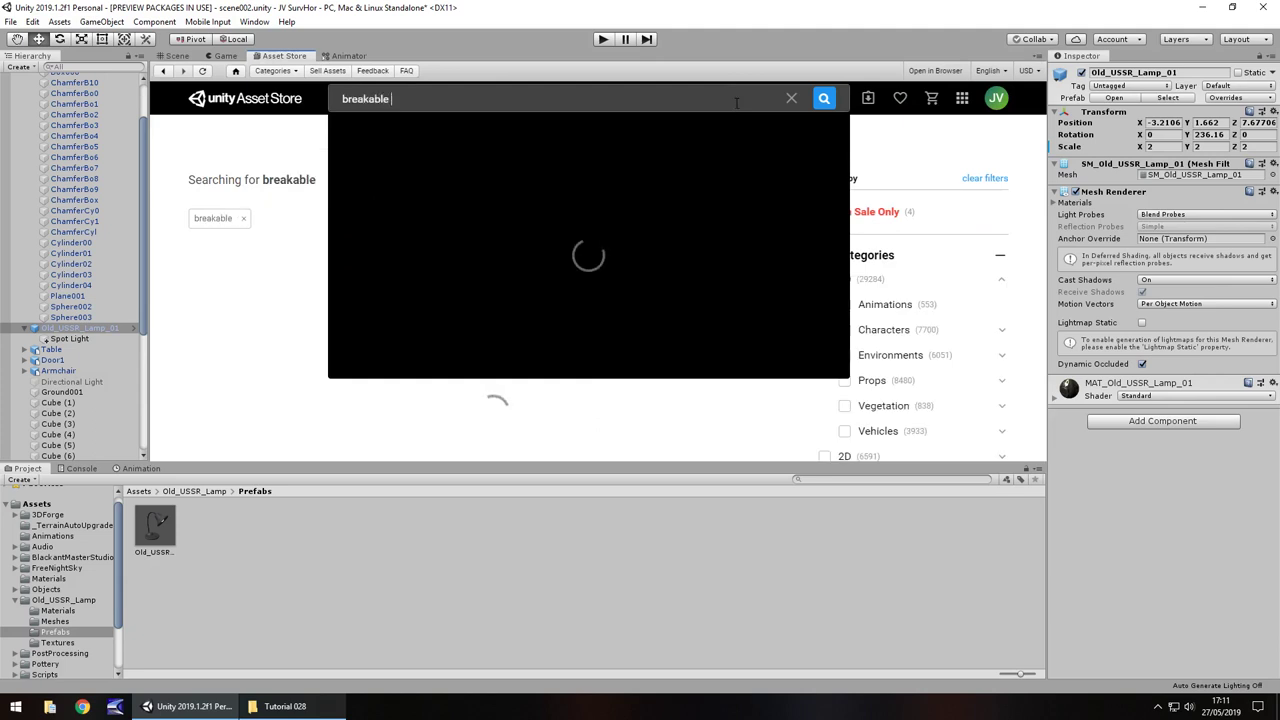
text( pottery)
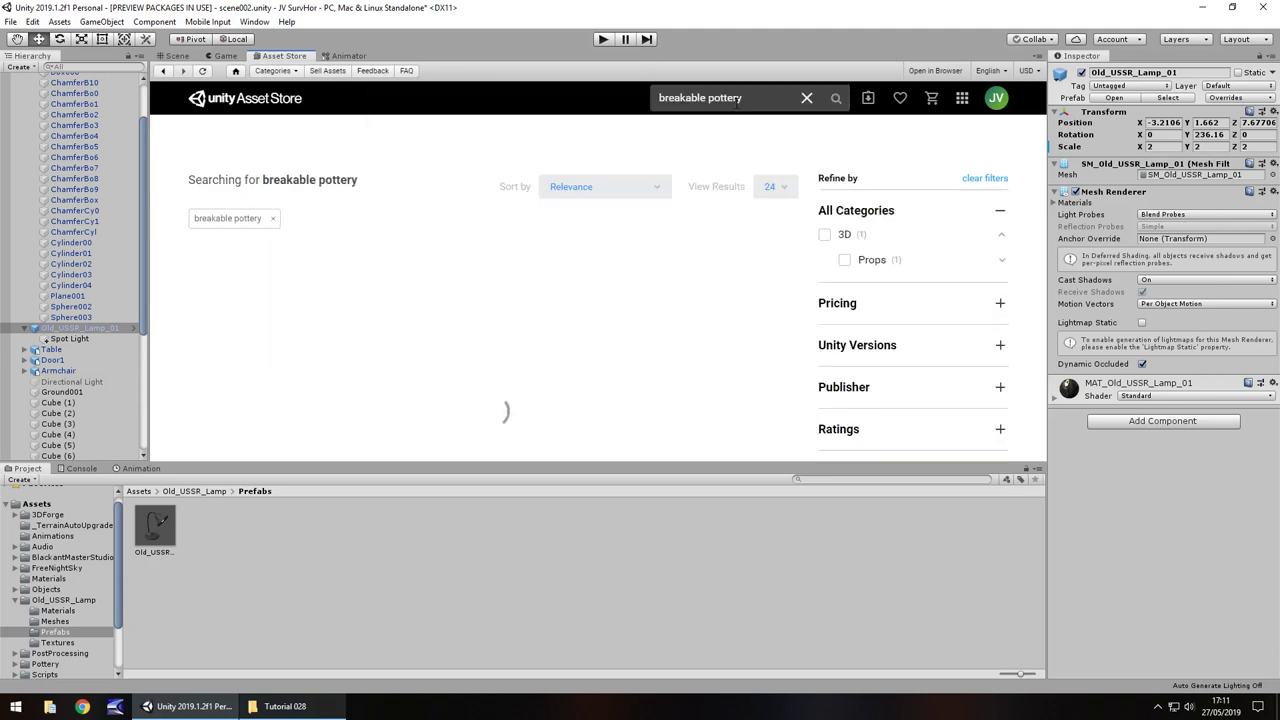
mouse_move(250, 292)
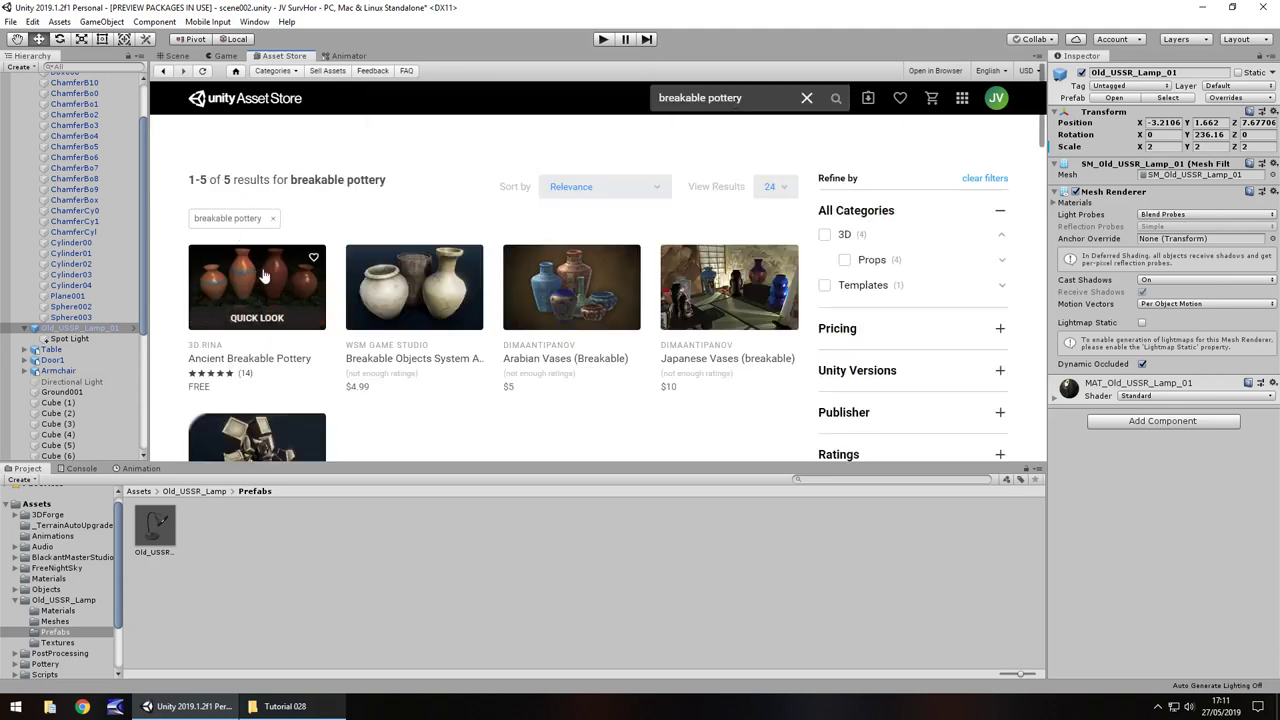
click(245, 280)
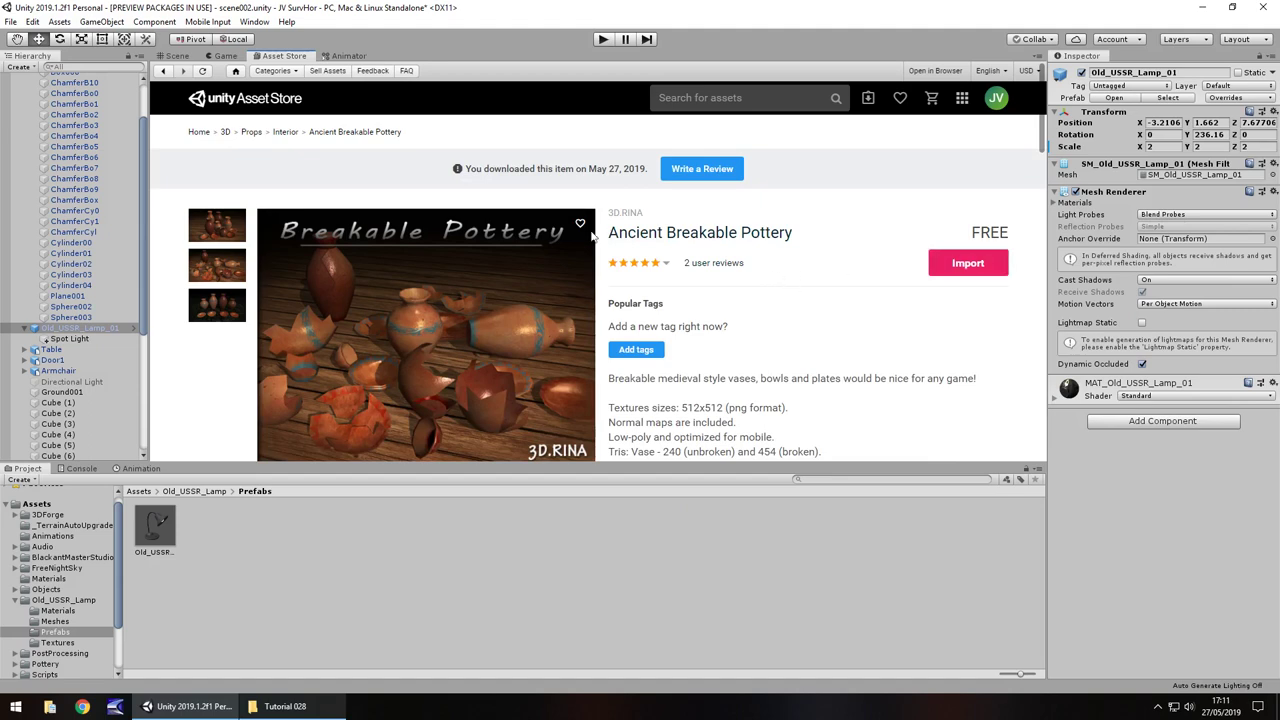
Open the Pottery prefabs folder and place the vase_broken prefab on the floor near the empty corner beyond the fireplace.
click(180, 58)
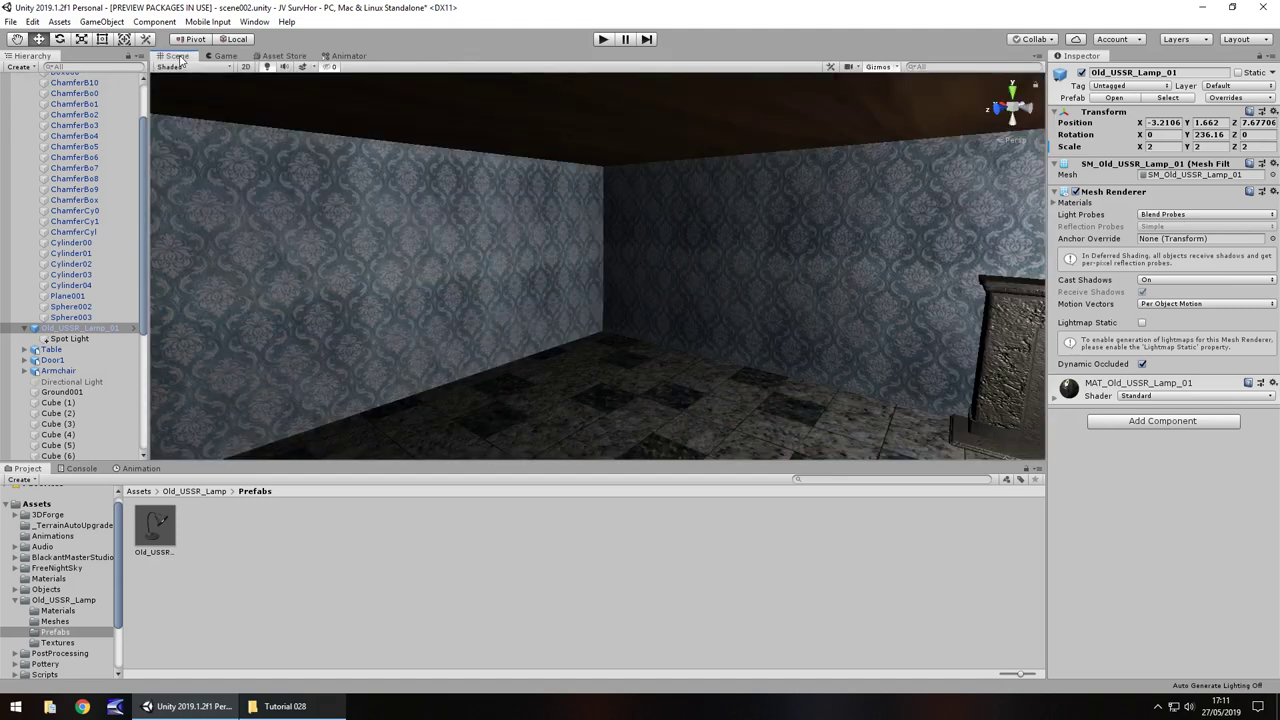
scroll(75, 610, down, 3)
click(55, 599)
double_click(254, 533)
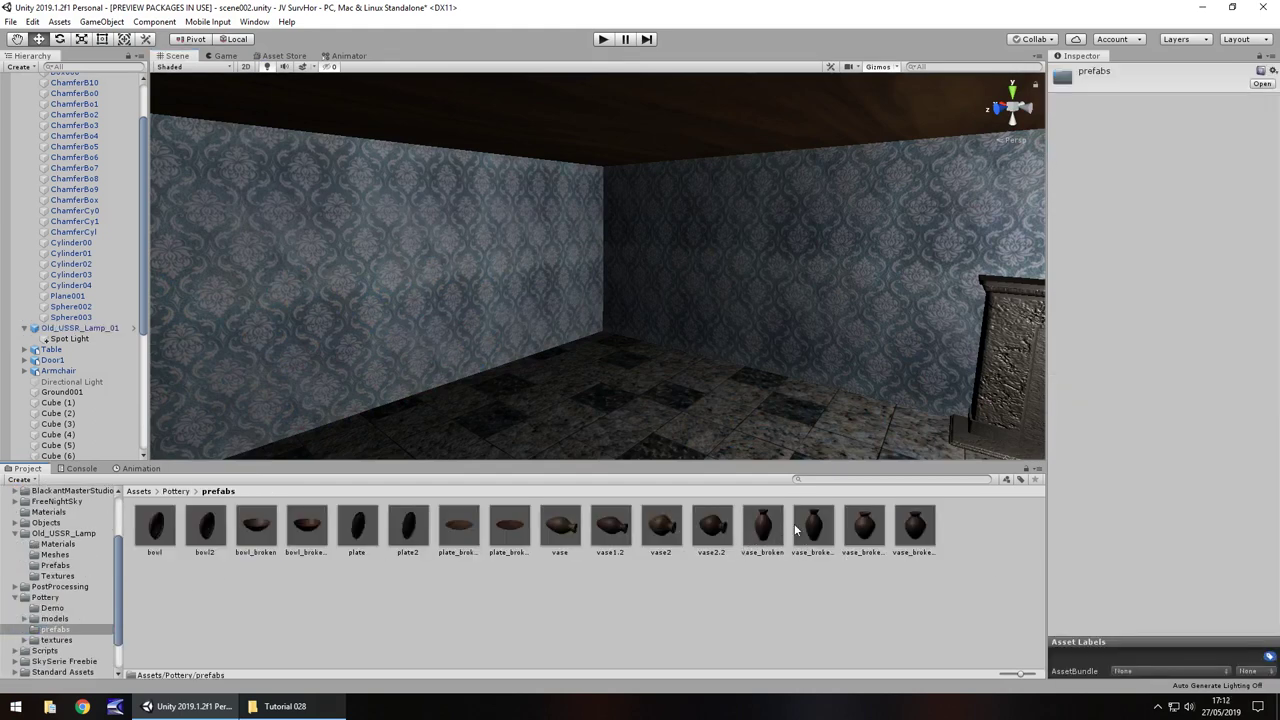
right_drag(689, 390, 684, 437)
drag(769, 518, 546, 347)
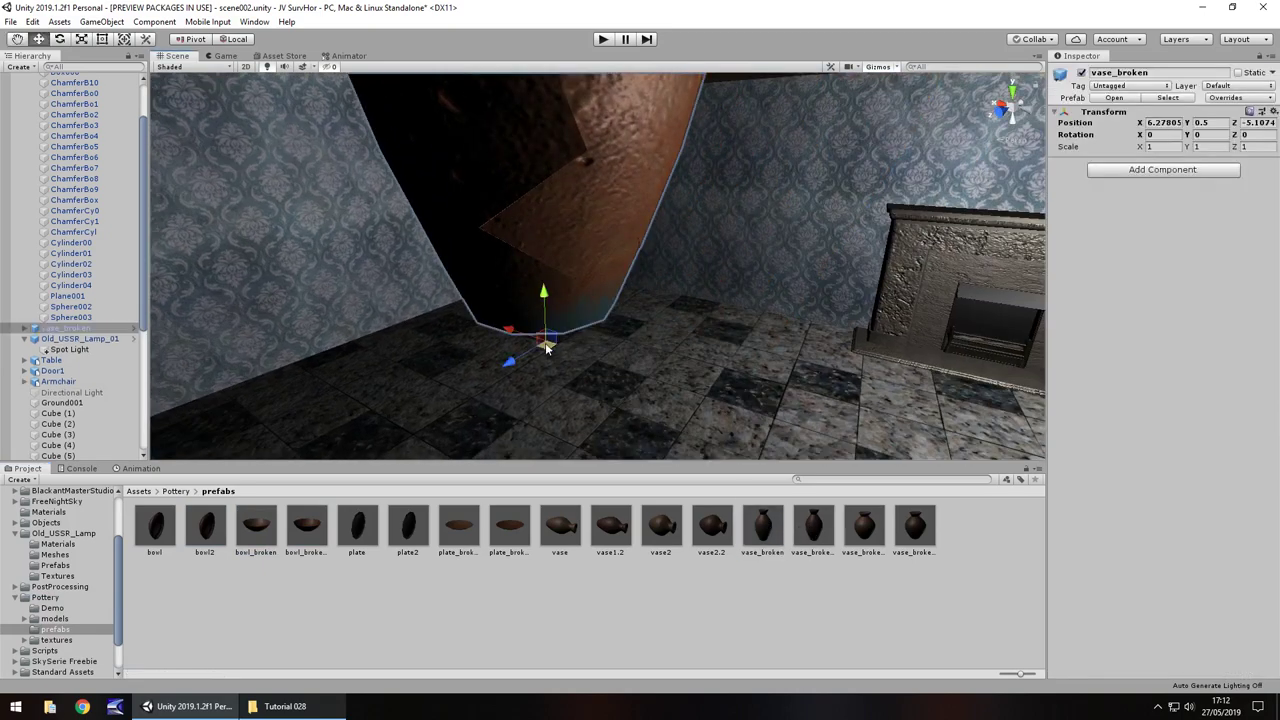
Rotate the broken vase to 180 on Y, scale it to 0.2 on all axes, and move it into the corner at X 8.45, Z -7.46.
click(1205, 134)
text(180)
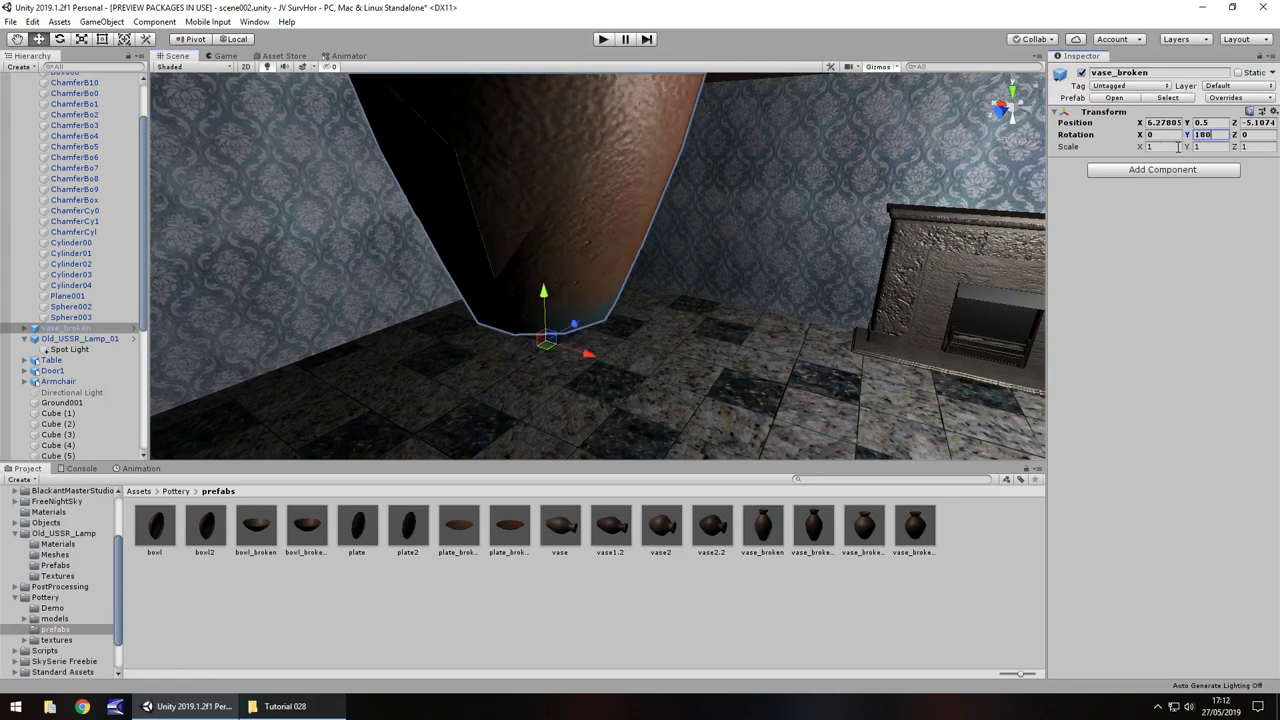
click(1172, 146)
text(.2)
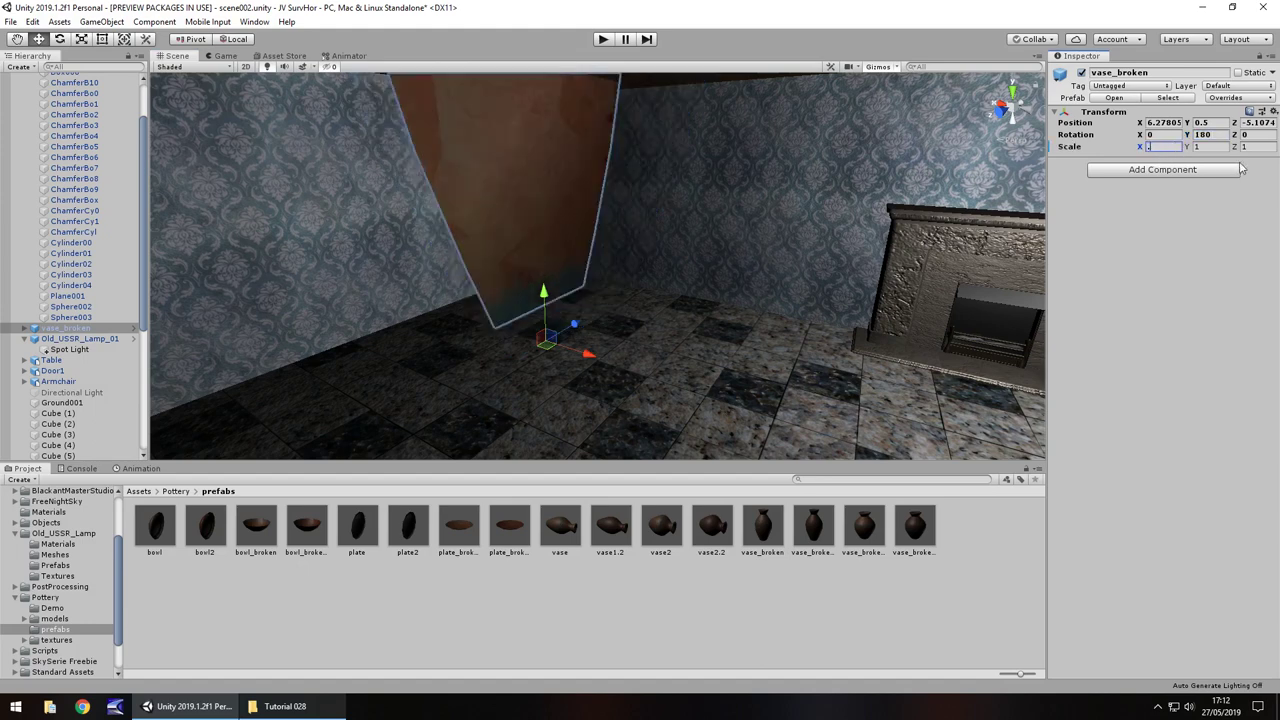
key(Tab)
text(.2)
key(Tab)
text(.2)
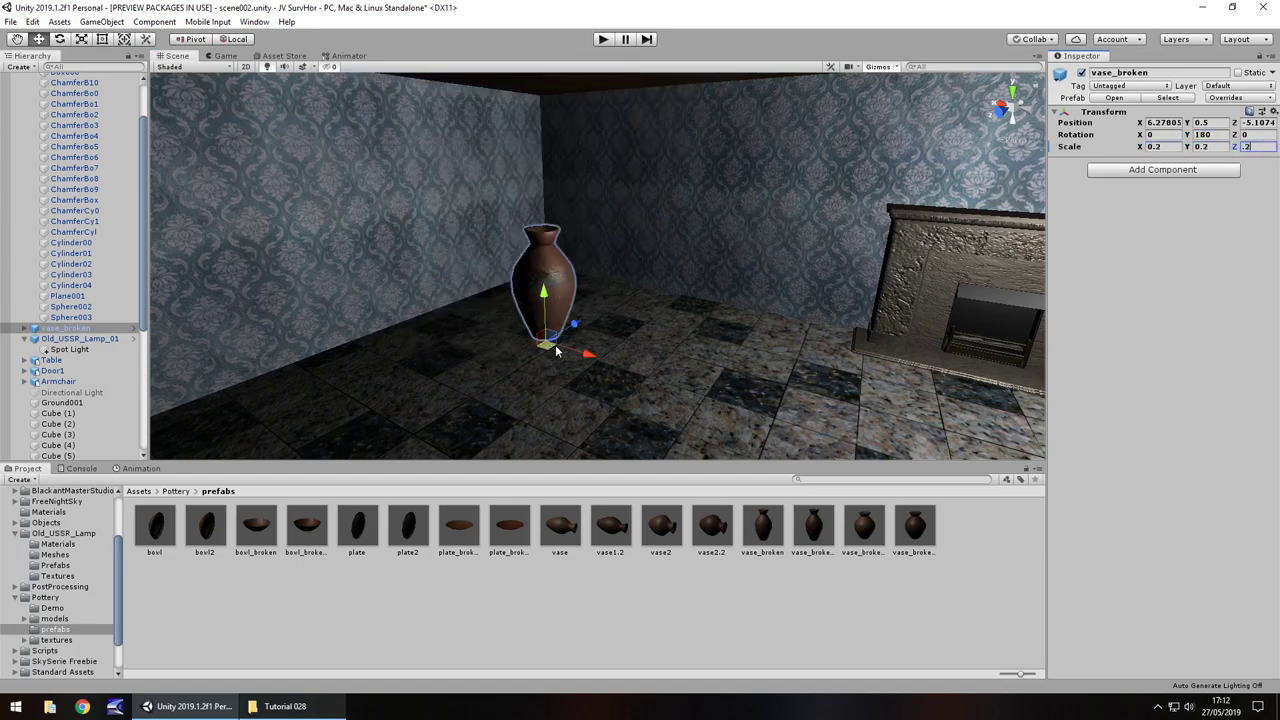
drag(586, 355, 580, 275)
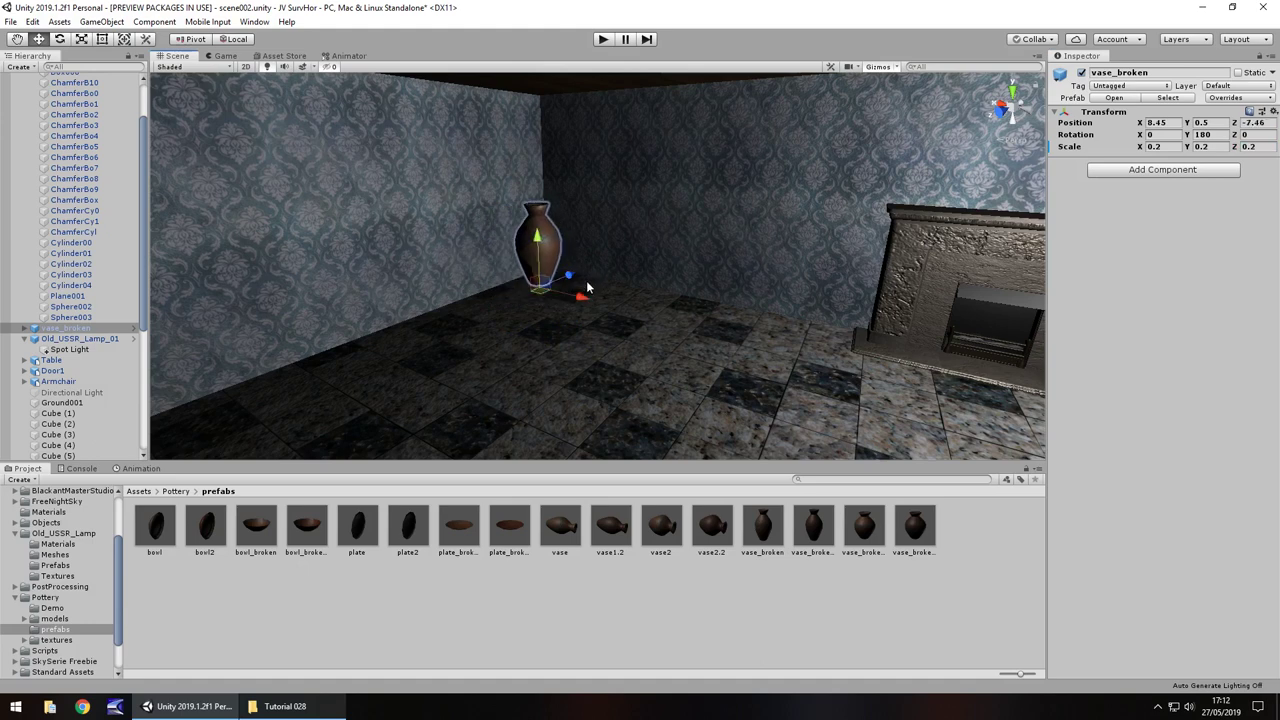
Add a convex Mesh Collider to all four parts of the corner vase.
click(25, 328)
click(80, 340)
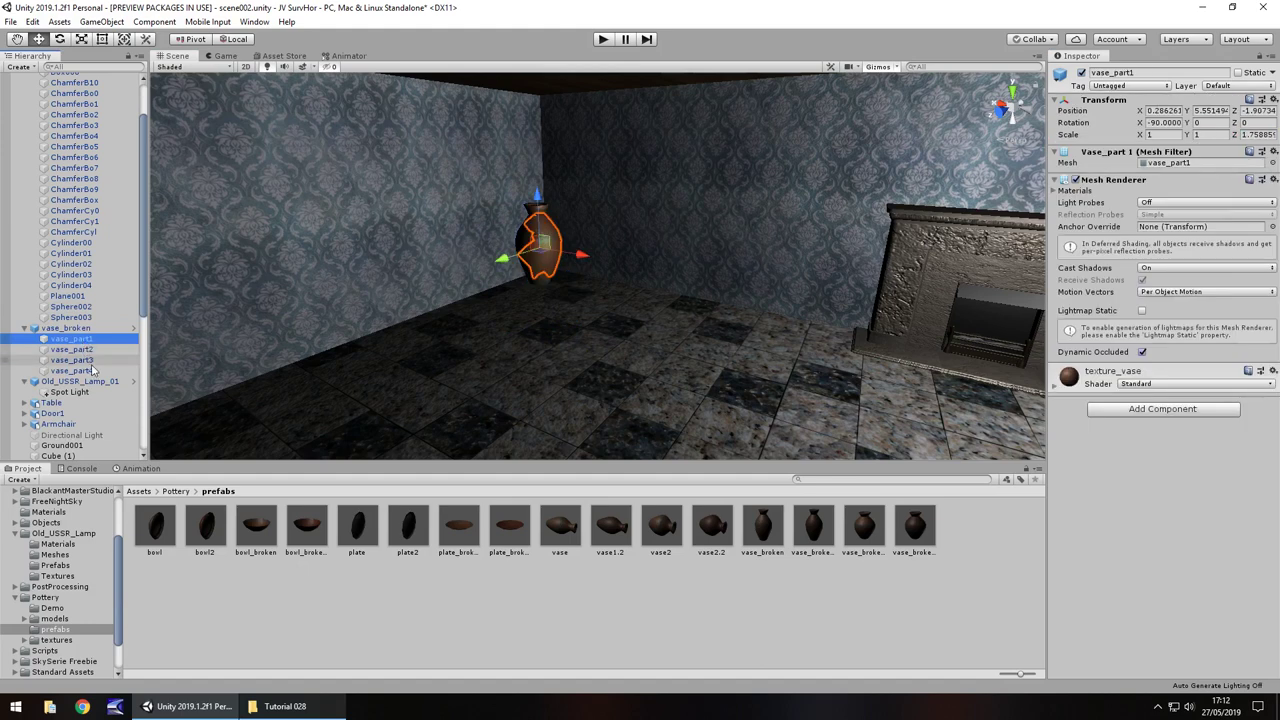
shift+click(75, 371)
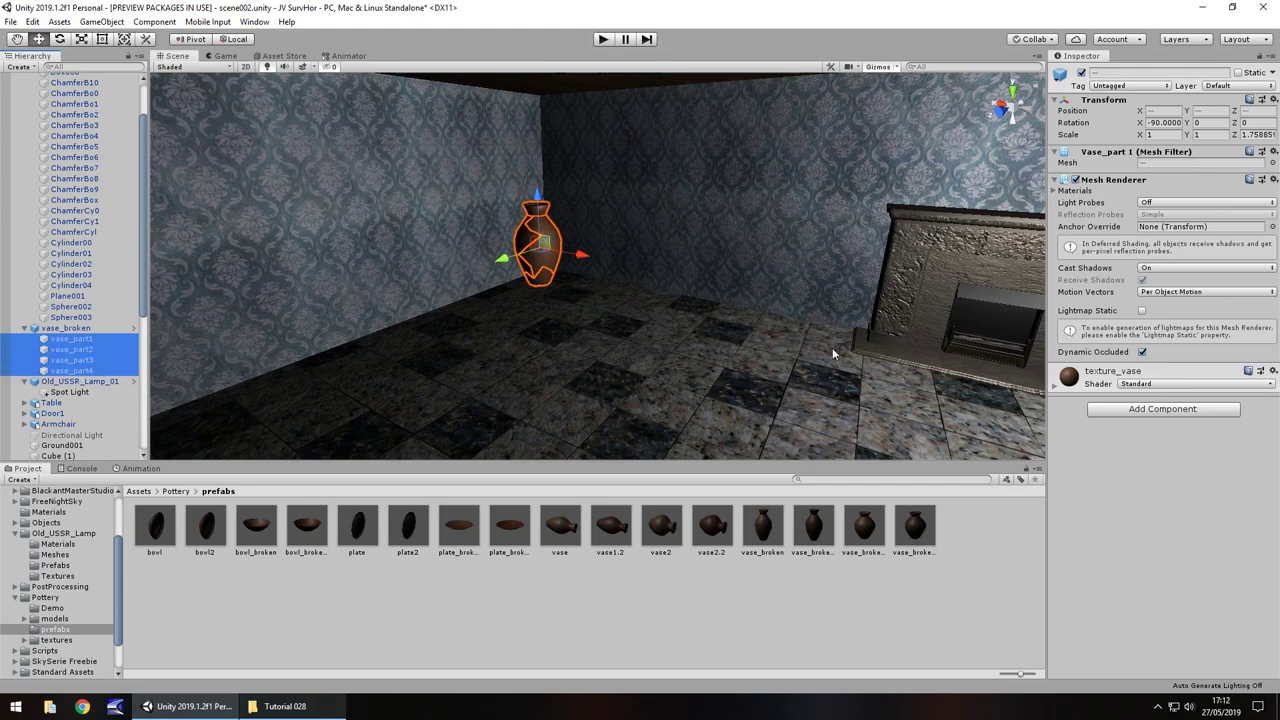
click(1163, 409)
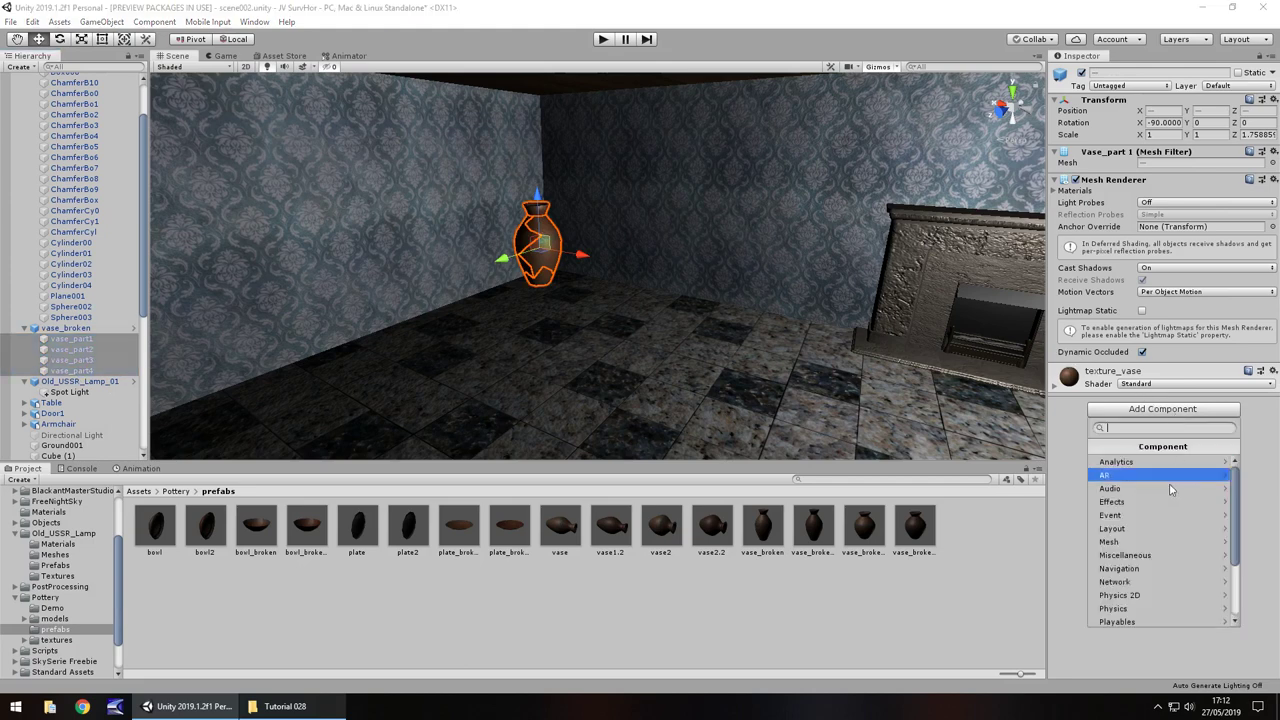
click(1134, 608)
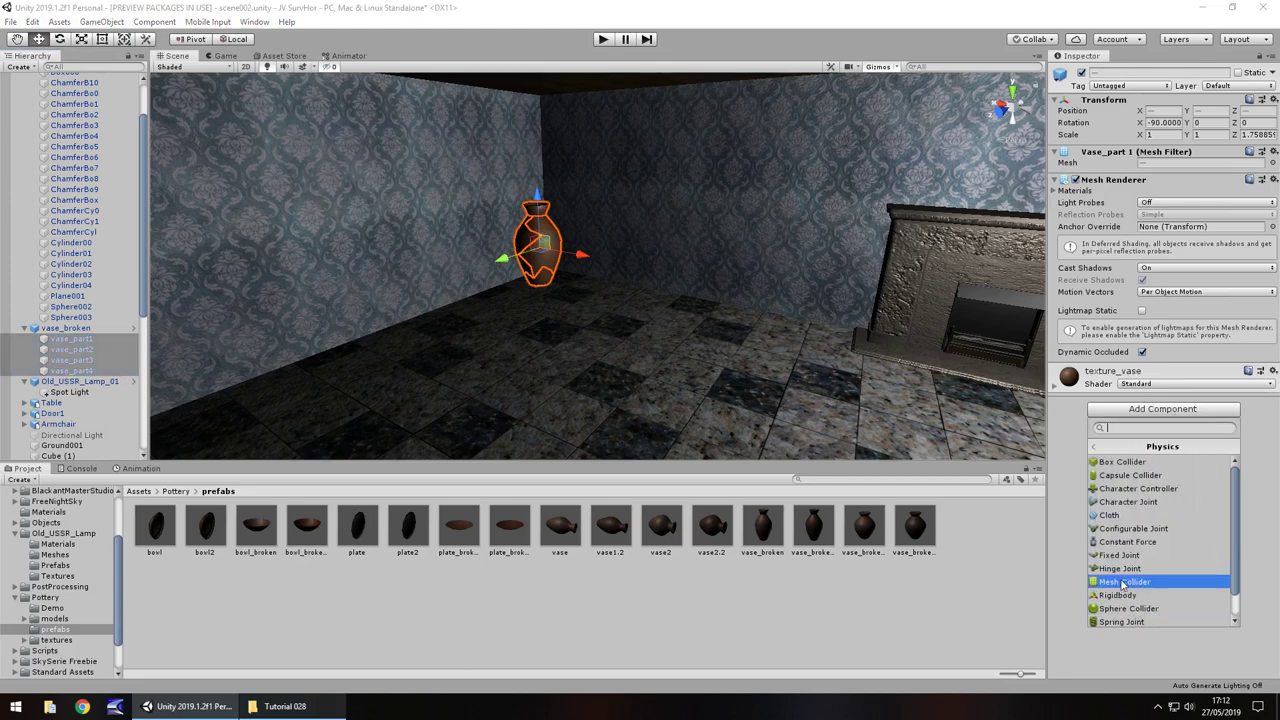
click(1119, 581)
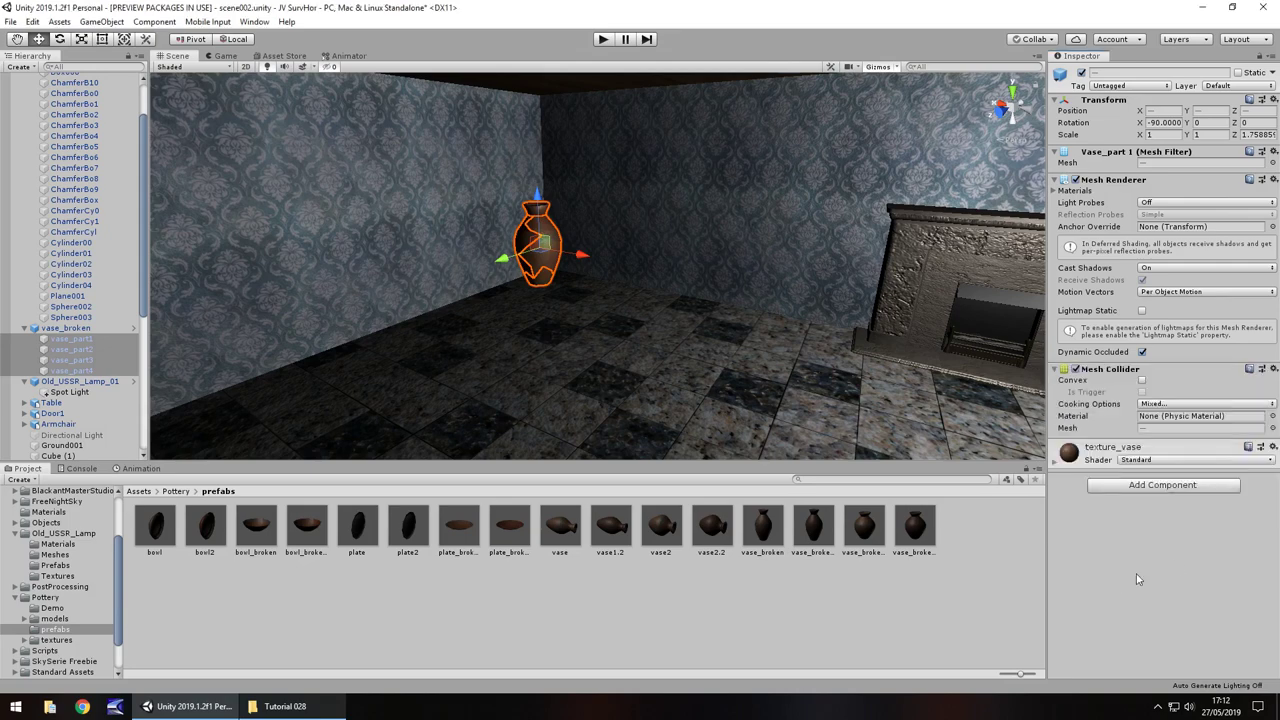
click(1143, 381)
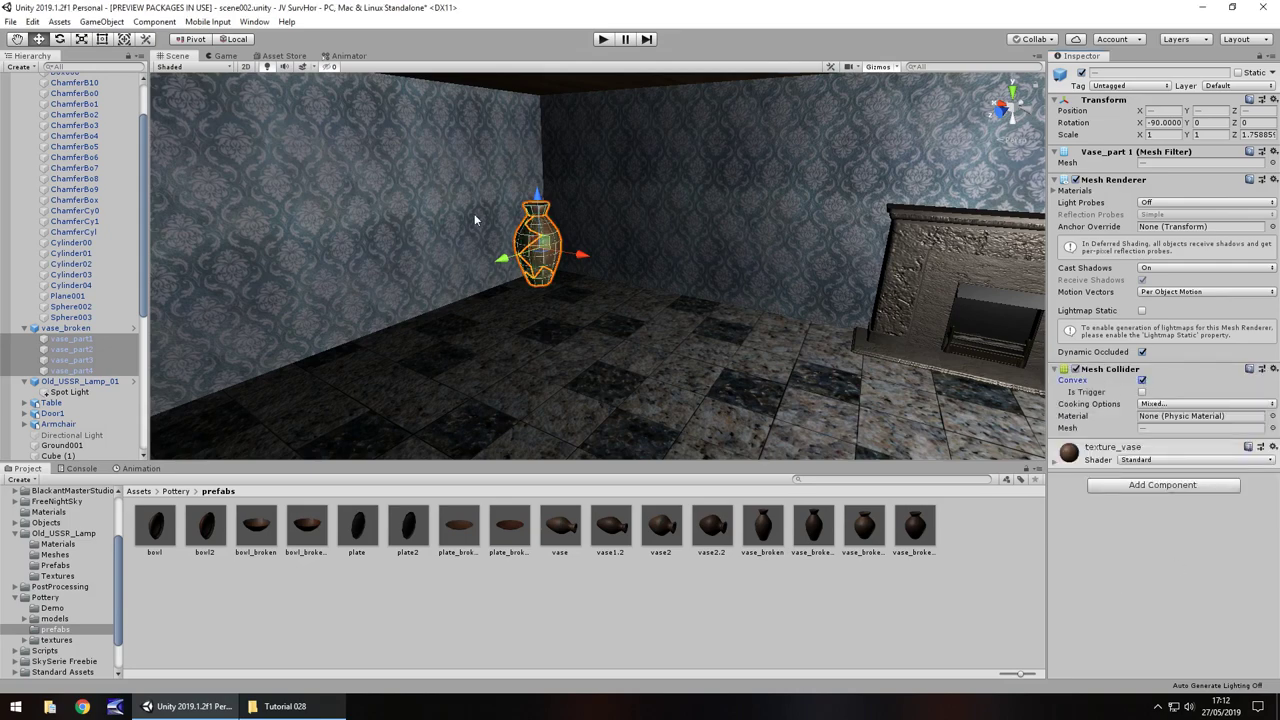
Play-test the scene and walk the player up to the corner vase to check it.
scroll(554, 263, up, 6)
middle_drag(506, 274, 680, 310)
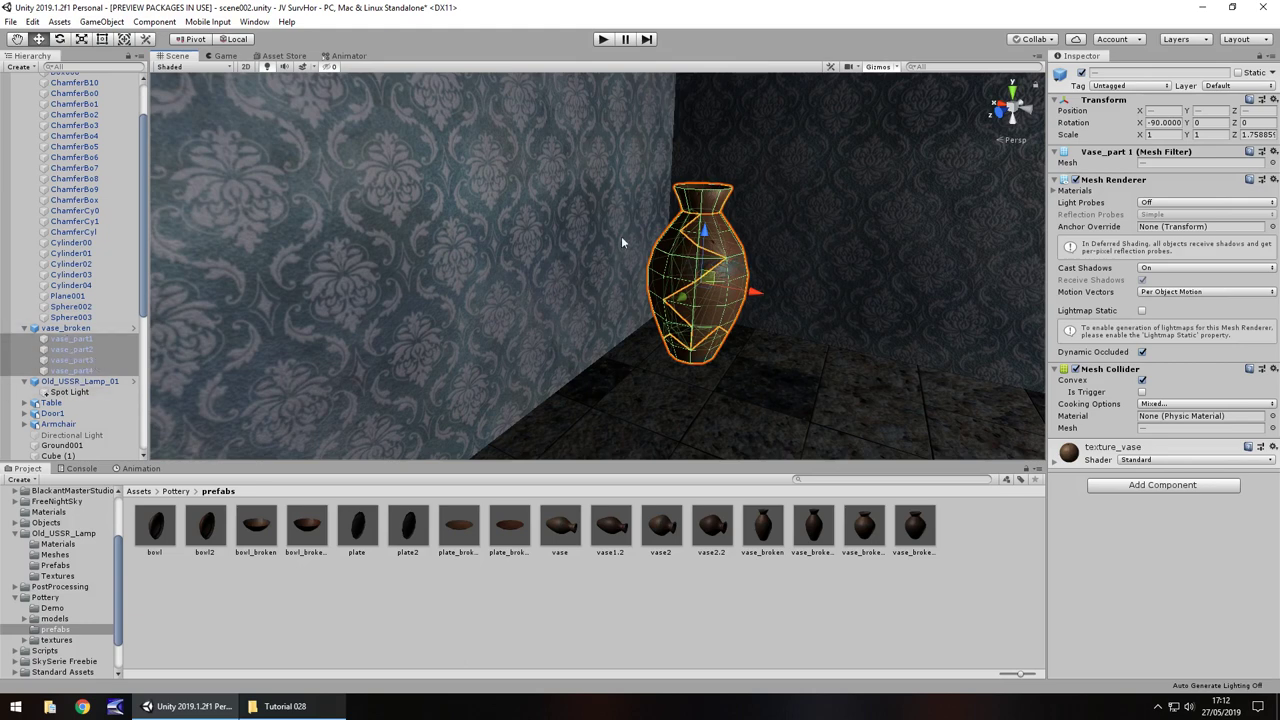
click(603, 40)
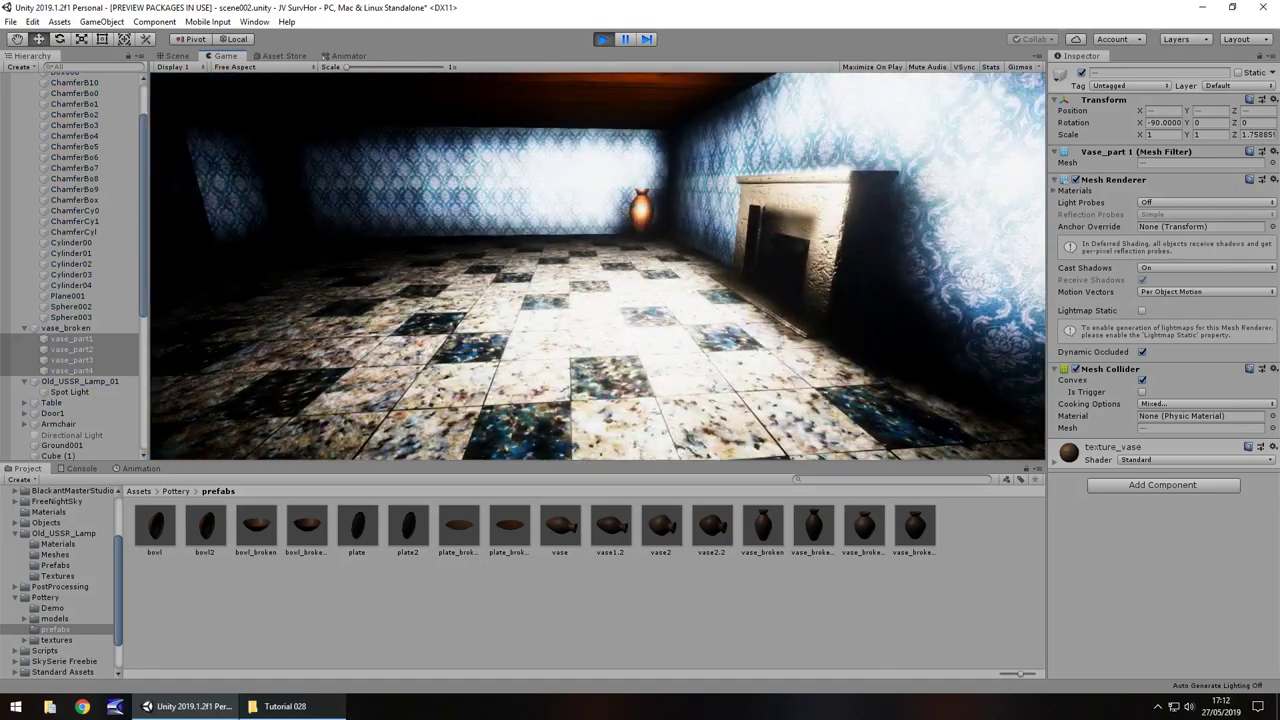
key(w)
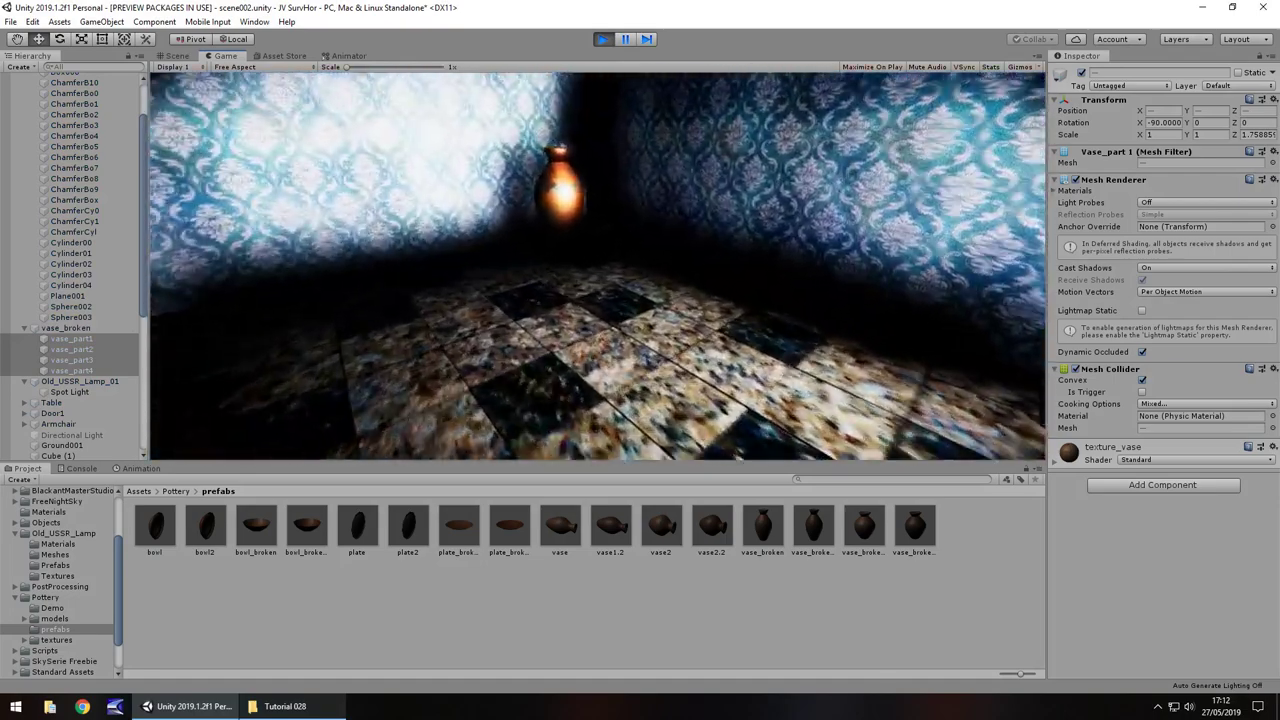
key(w)
key(Escape)
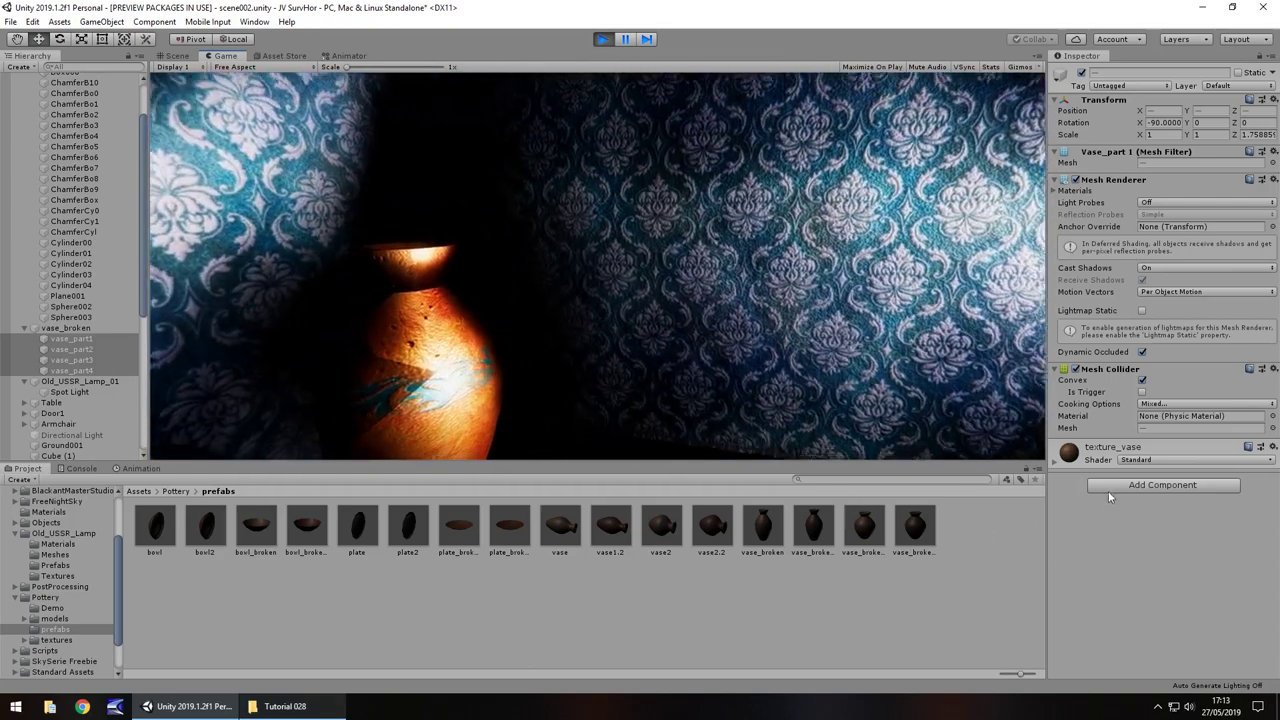
Try a Rigidbody on the corner vase's four parts while the game is running, and stop the game.
click(1107, 486)
click(1125, 674)
click(1133, 661)
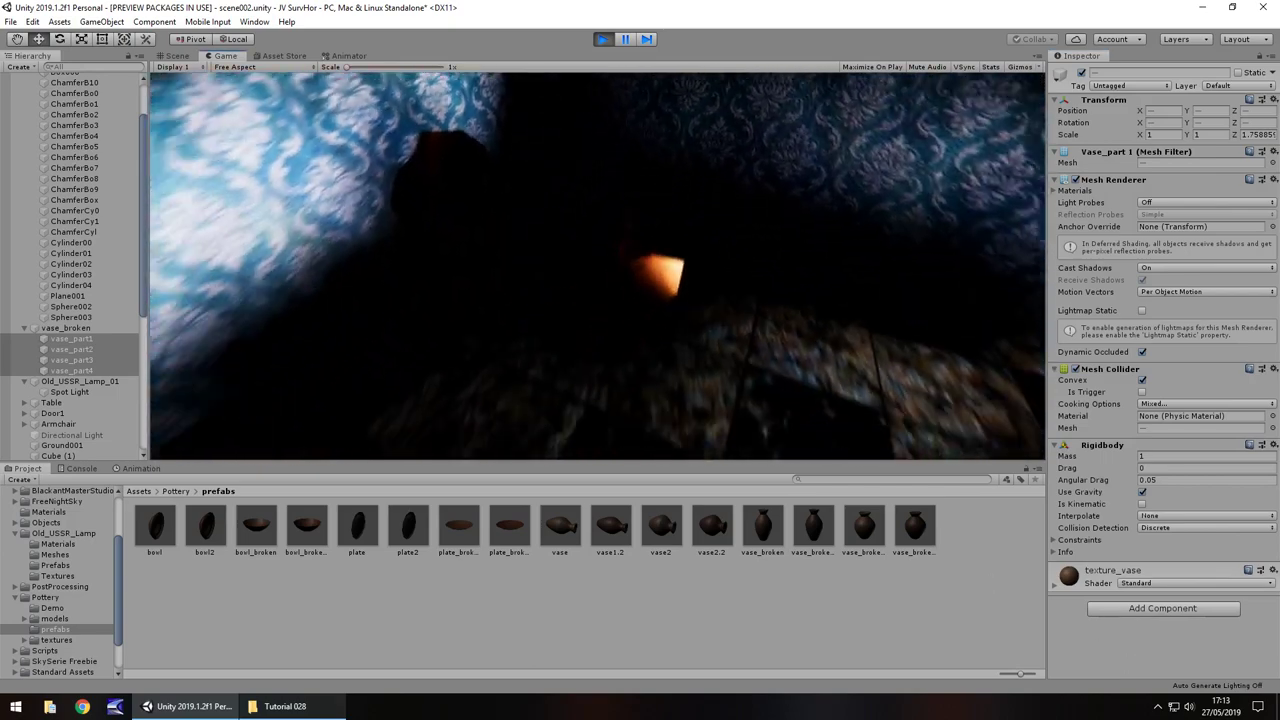
key(ctrl+p)
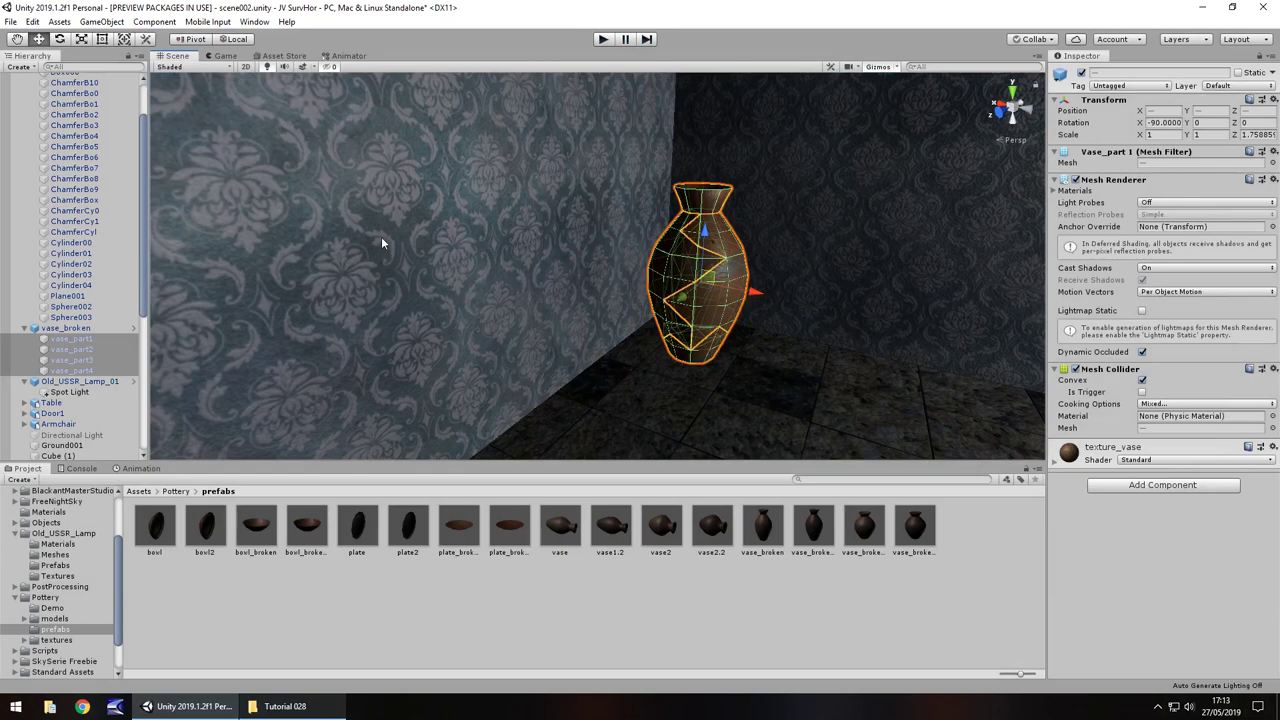
Place the vase_broken2 prefab on the floor between the corner vase and the fireplace, and scale it to 0.2 on all axes.
right_drag(382, 238, 562, 246)
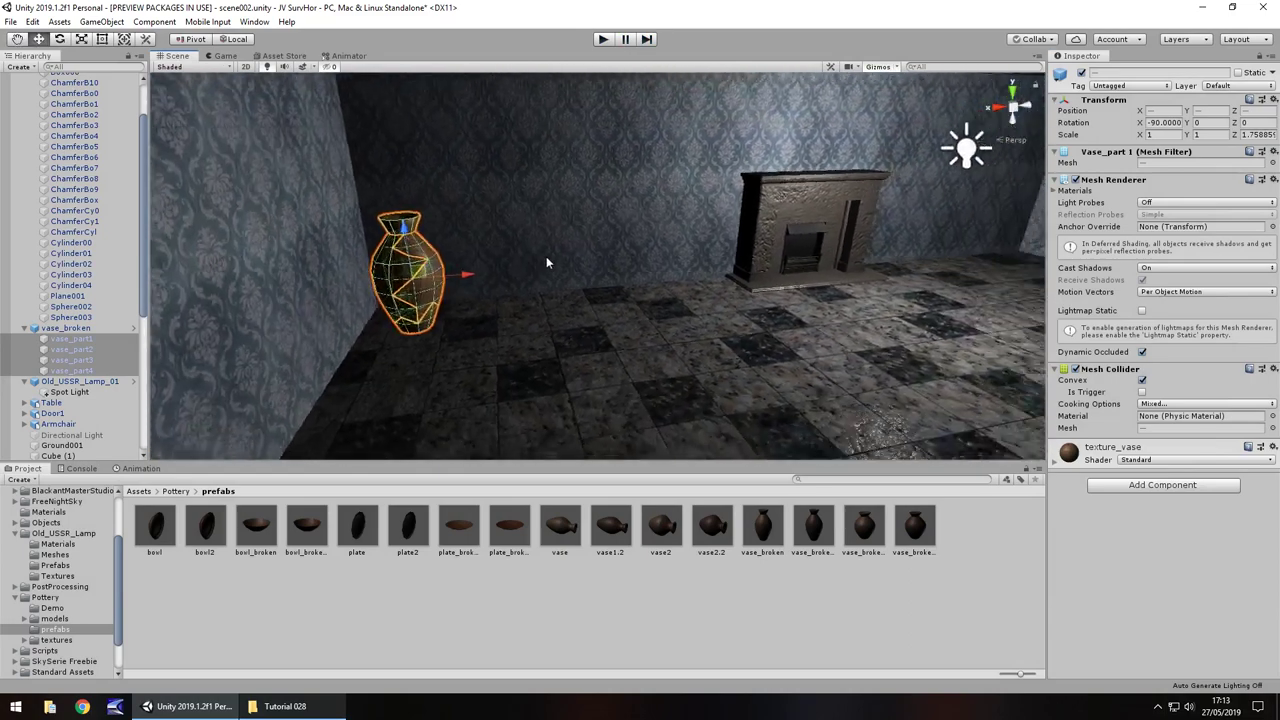
right_drag(535, 260, 548, 306)
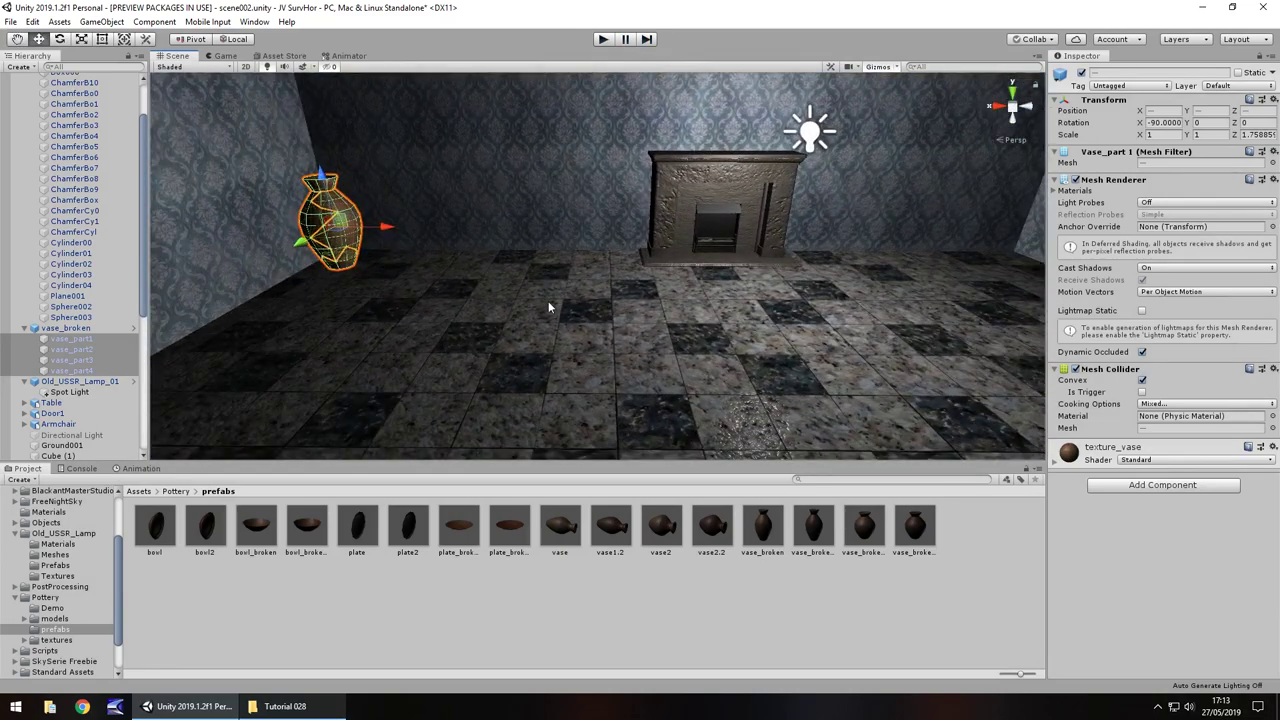
right_drag(531, 400, 640, 322)
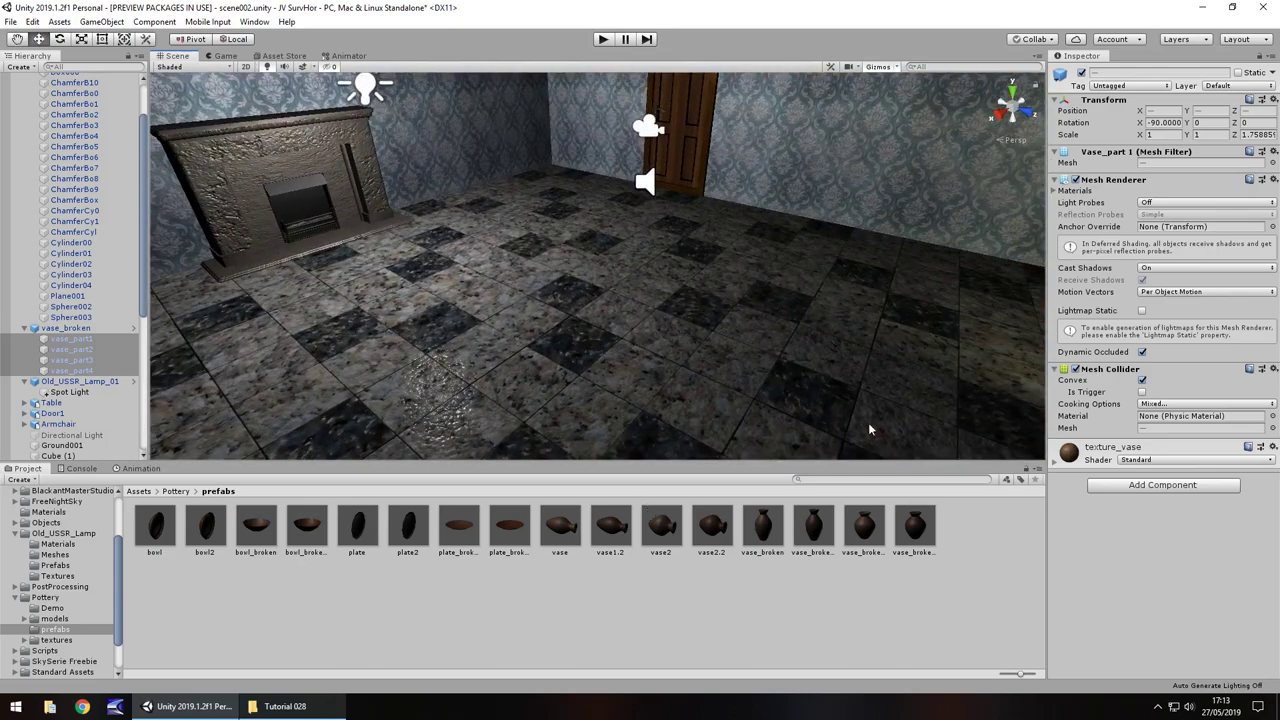
right_drag(856, 400, 826, 537)
drag(866, 540, 743, 317)
click(1170, 146)
text(.2)
key(Tab)
text(.2)
key(Tab)
text(.2)
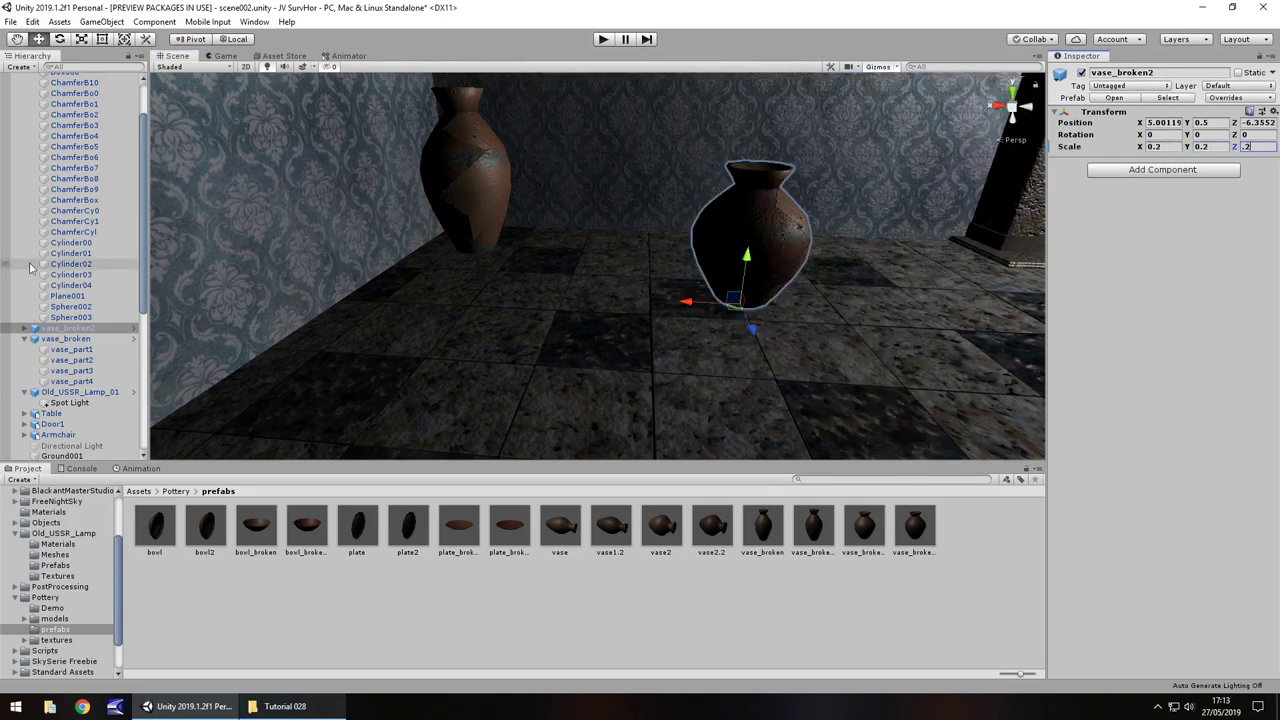
Add a convex Mesh Collider to all four parts of vase_broken2.
click(24, 328)
click(80, 339)
shift+click(71, 370)
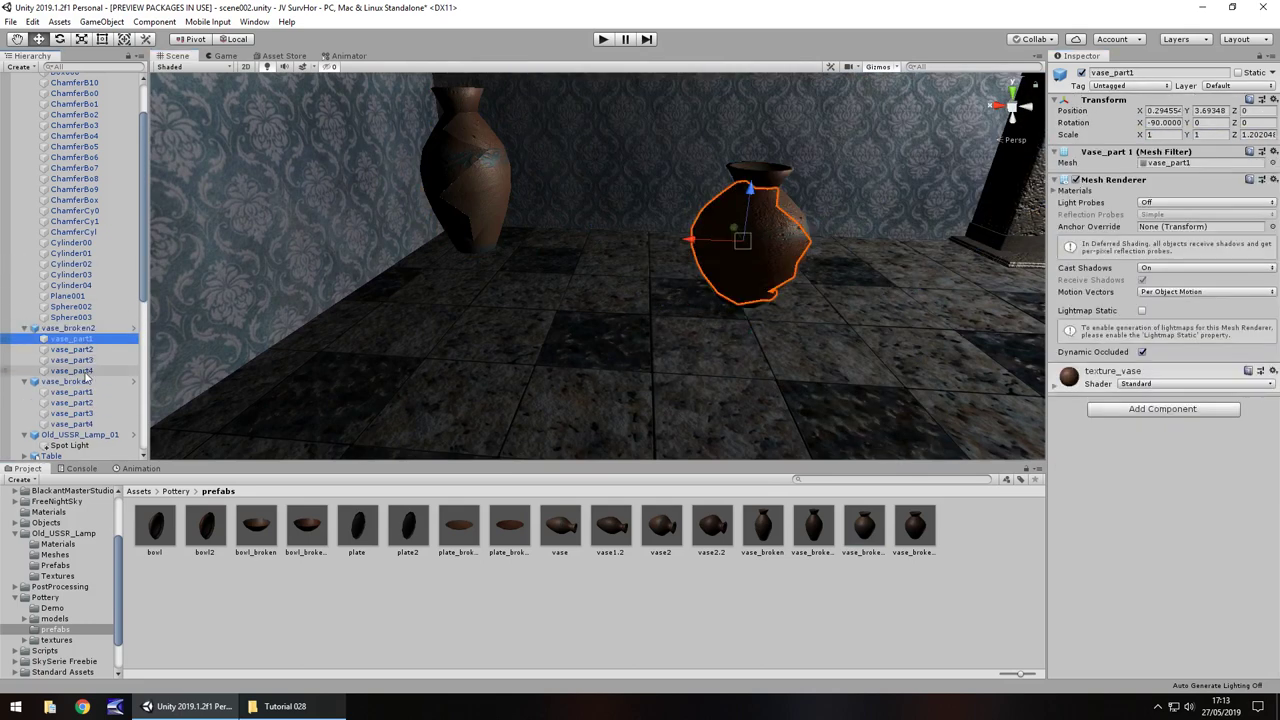
click(1134, 410)
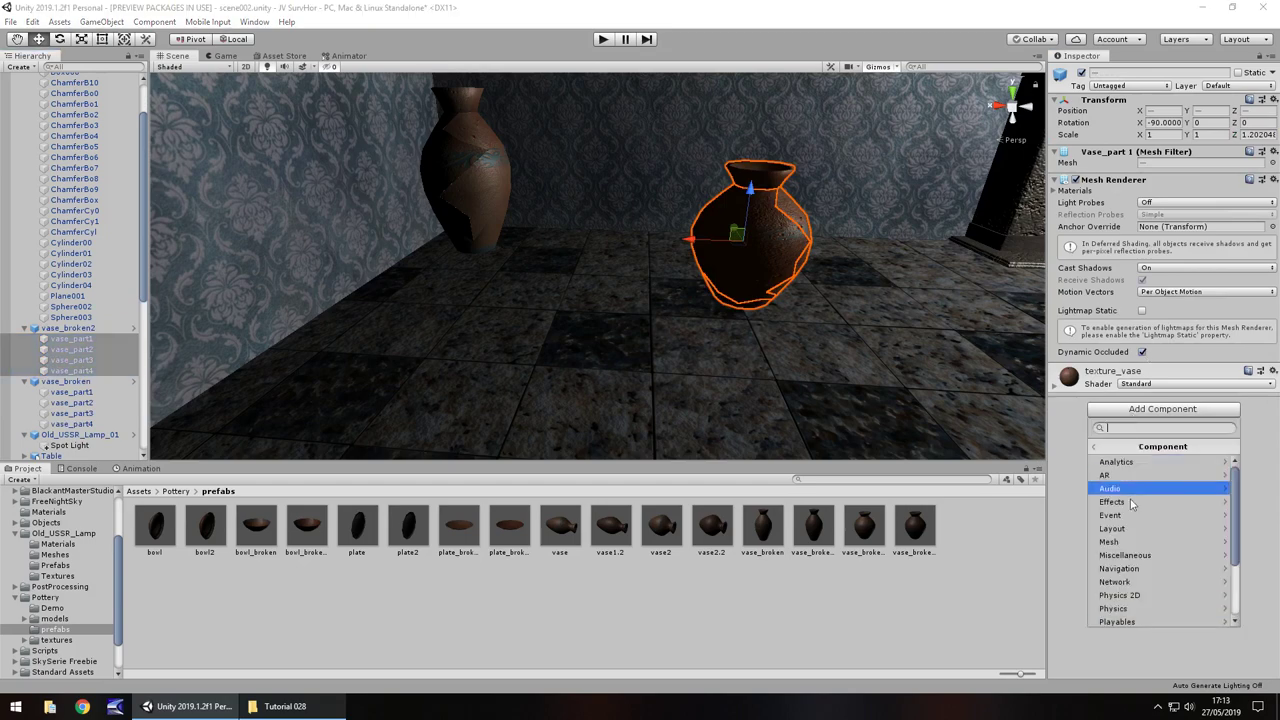
click(1182, 619)
click(1142, 582)
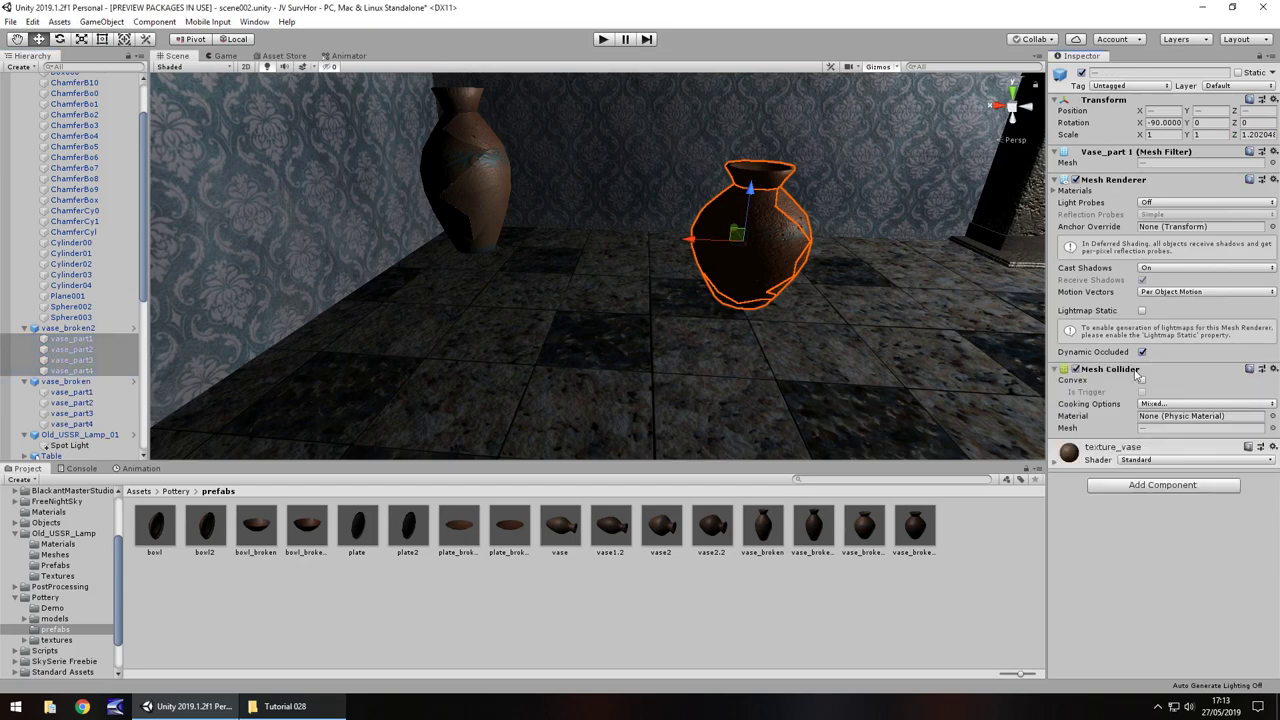
click(1142, 380)
Place the intact vase prefab in front of the corner vase, scale it to 0.2 on all axes, and raise it to Y 0.95.
right_drag(857, 263, 780, 214)
scroll(491, 449, down, 3)
right_drag(491, 449, 620, 448)
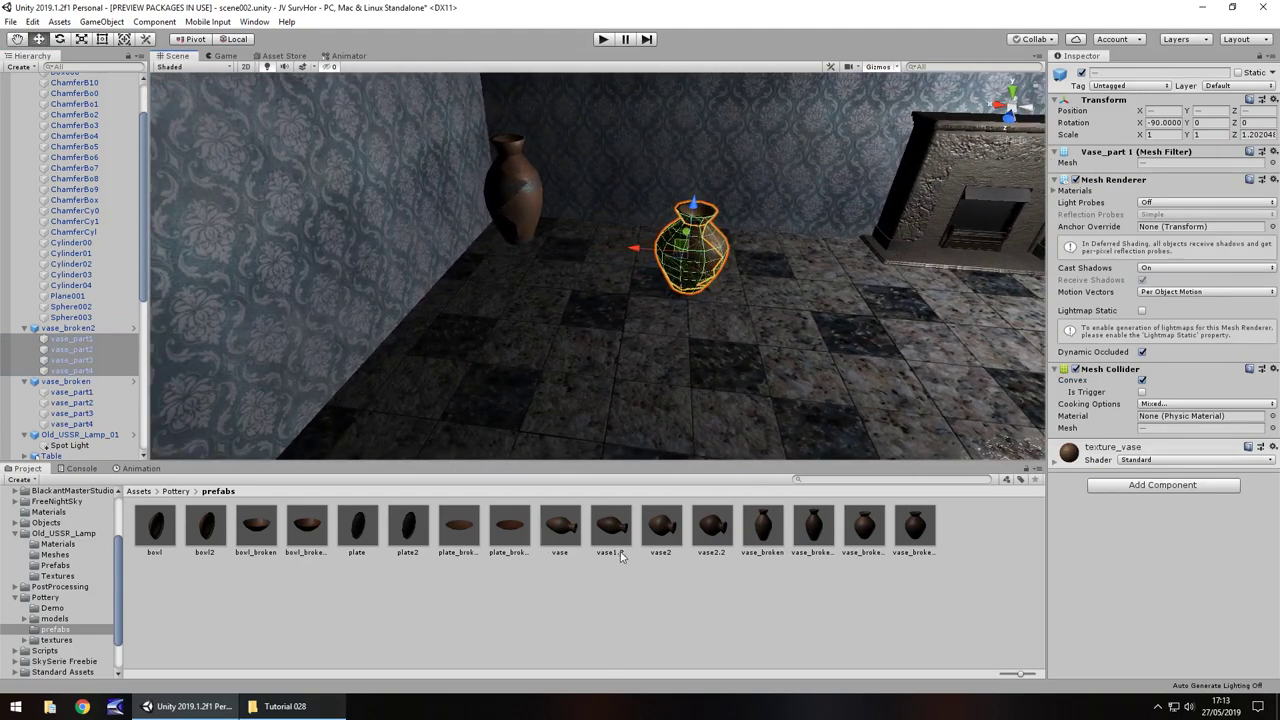
drag(560, 530, 535, 262)
click(1162, 148)
text(0.2)
click(1213, 147)
text(0.2)
key(Tab)
text(.2)
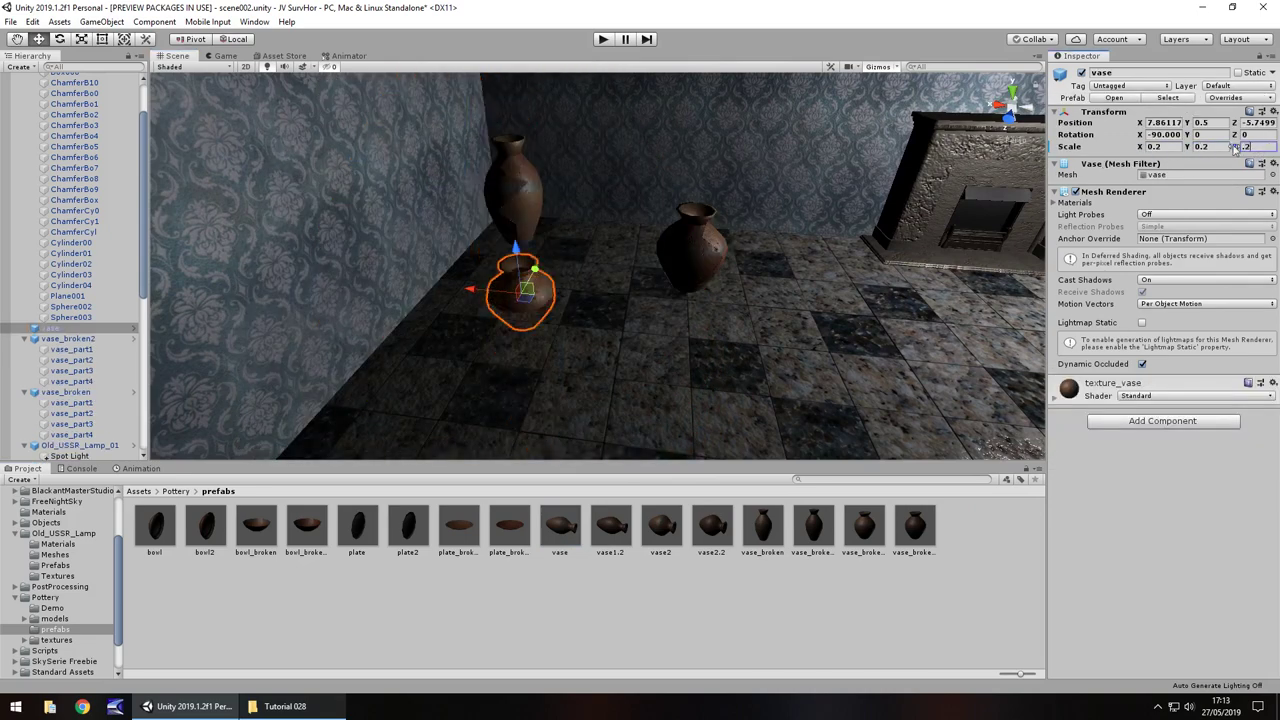
drag(532, 258, 518, 224)
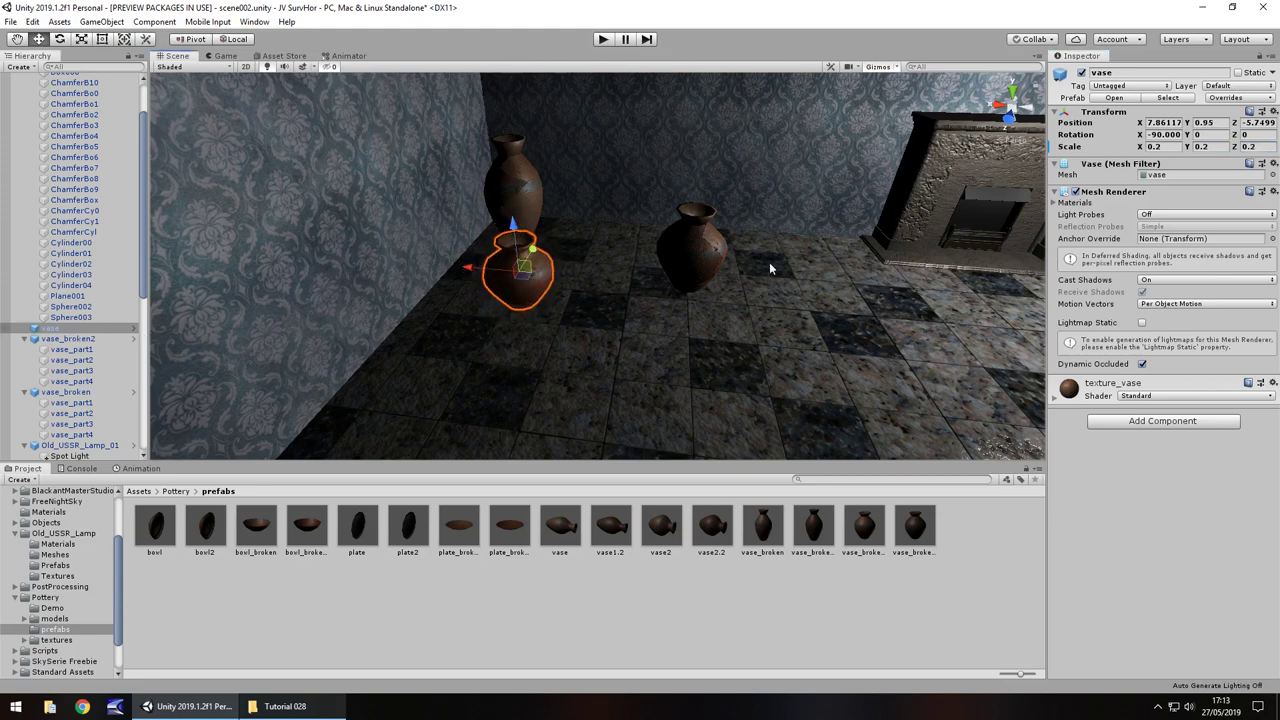
Delete the intact vase in front of the corner vase and look through the pottery prefabs for a broken version to replace it.
right_drag(752, 294, 513, 250)
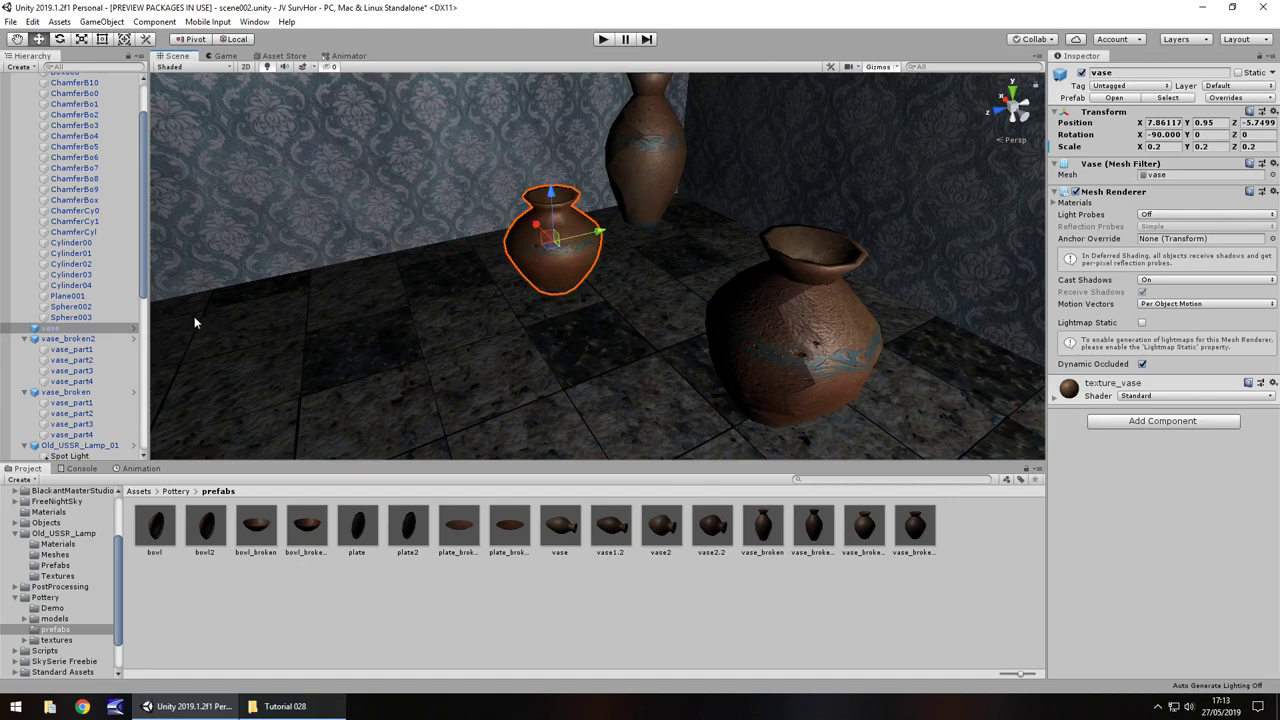
click(80, 328)
key(Delete)
click(560, 527)
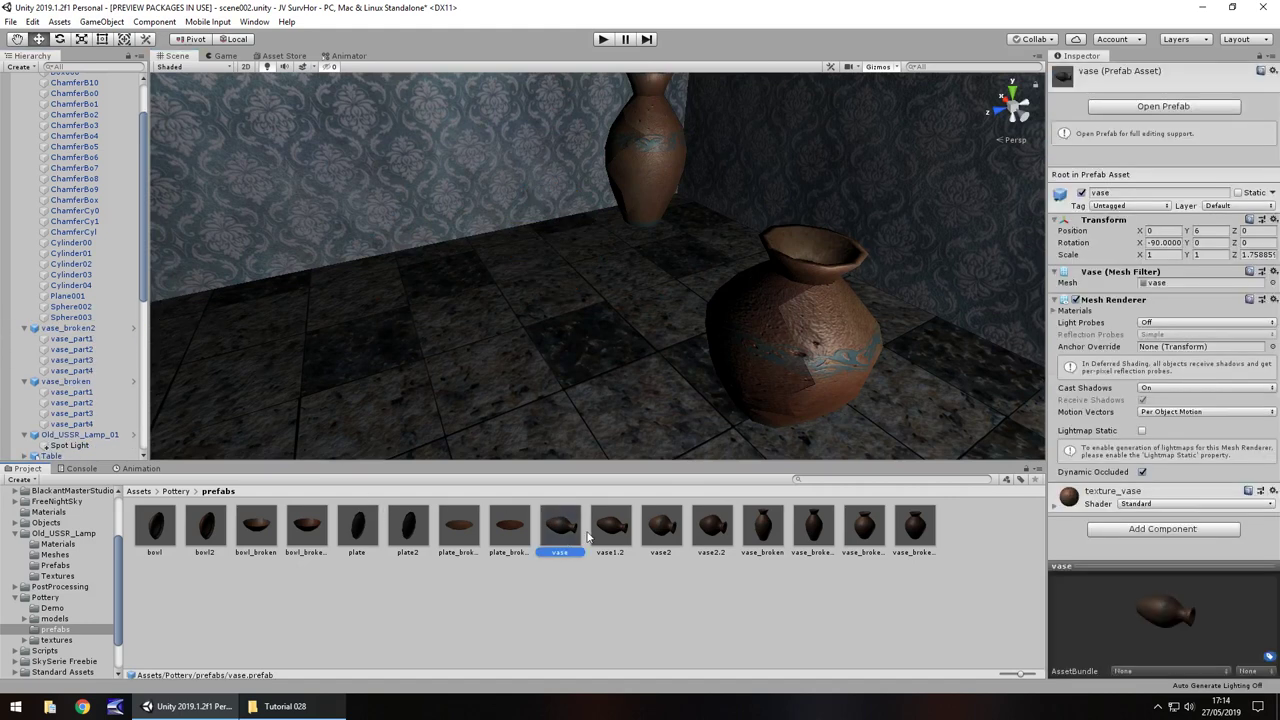
key(Right)
key(Right)
key(Right)
key(Right)
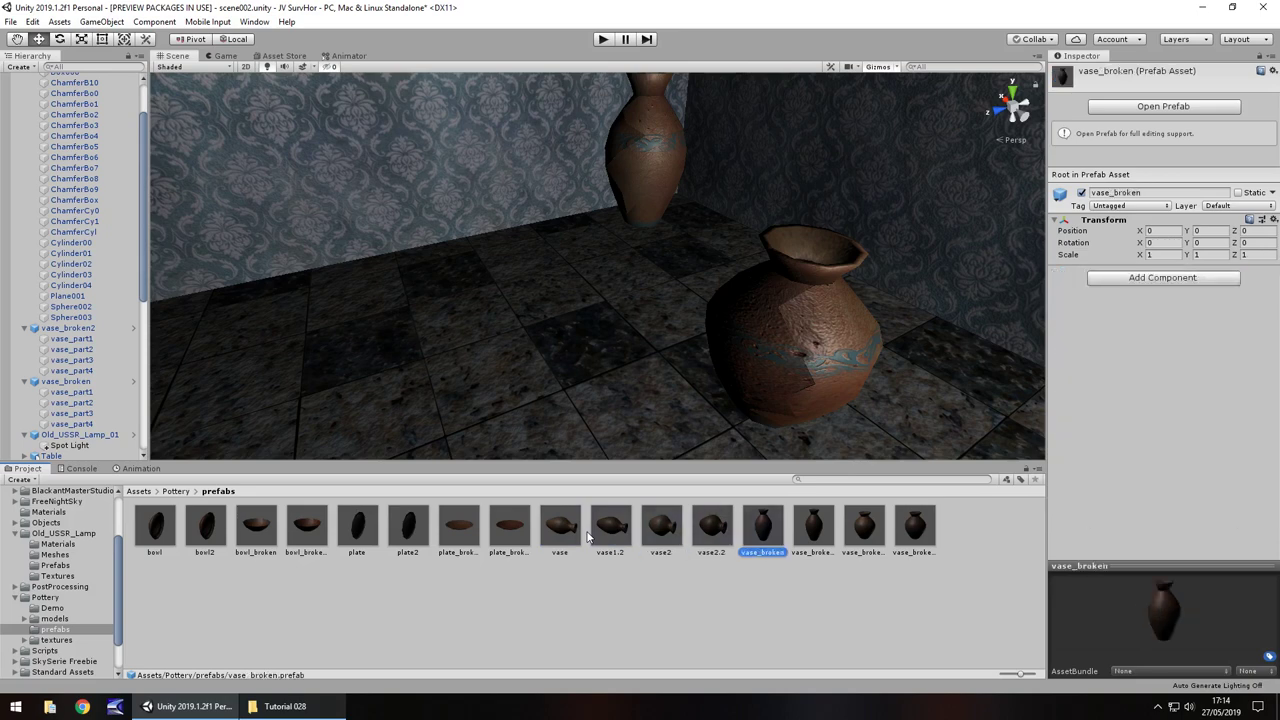
key(Right)
key(Right)
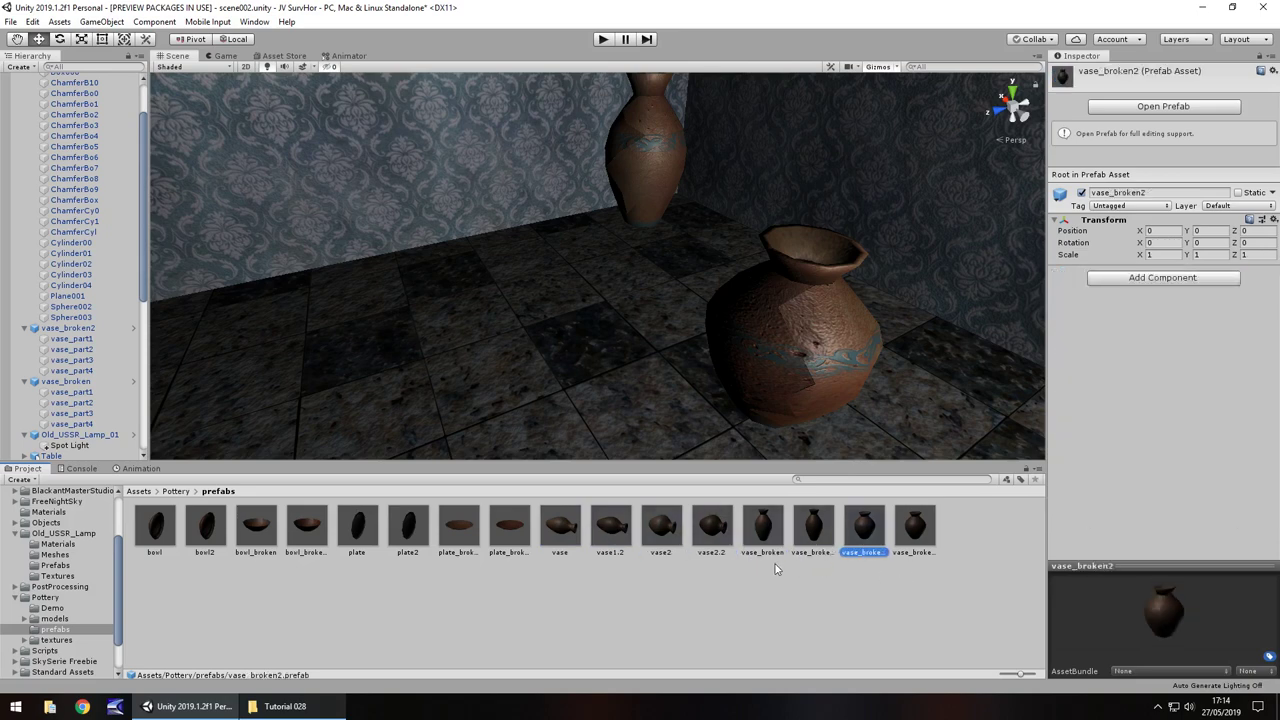
Place the vase_broken2.2 prefab on the floor in front of the corner vase and scale it to 0.2 on all axes.
drag(921, 526, 410, 335)
click(1160, 146)
text(0.2)
click(1205, 146)
text(0.2)
click(1262, 147)
text(0.2)
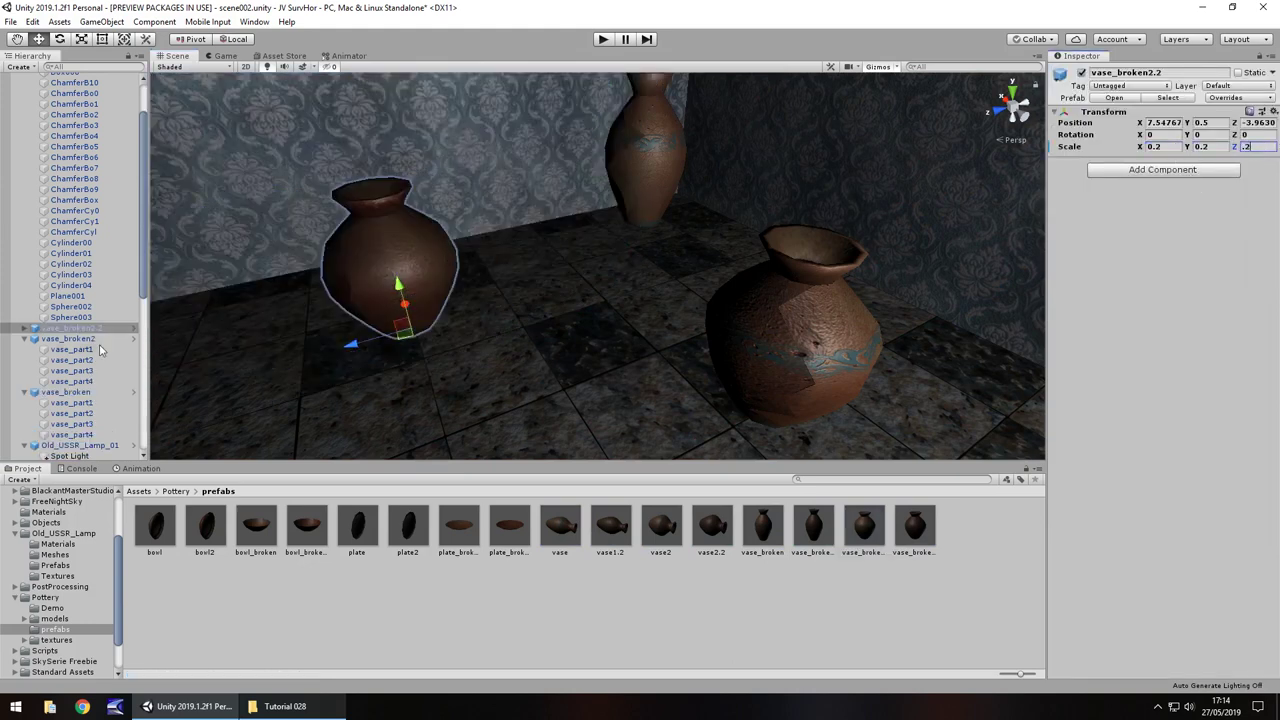
Add a convex Mesh Collider to all four parts of vase_broken2.2.
click(27, 330)
click(70, 339)
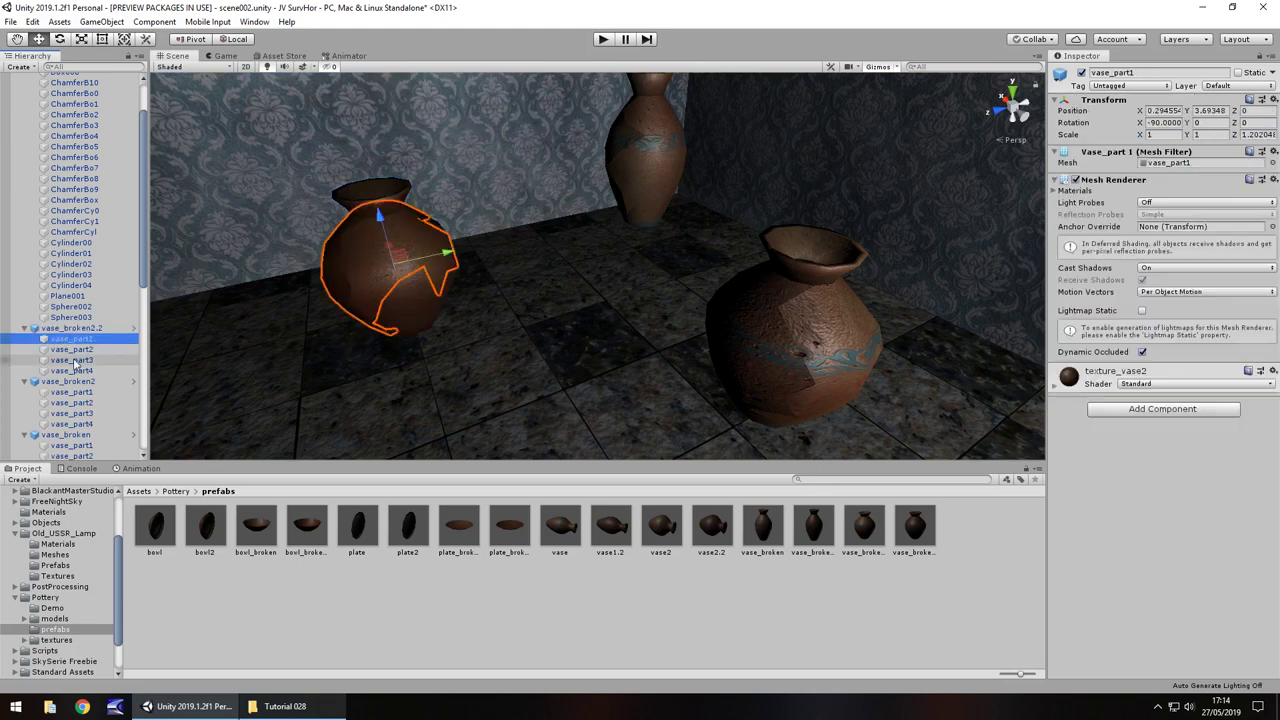
shift+click(70, 371)
click(1156, 413)
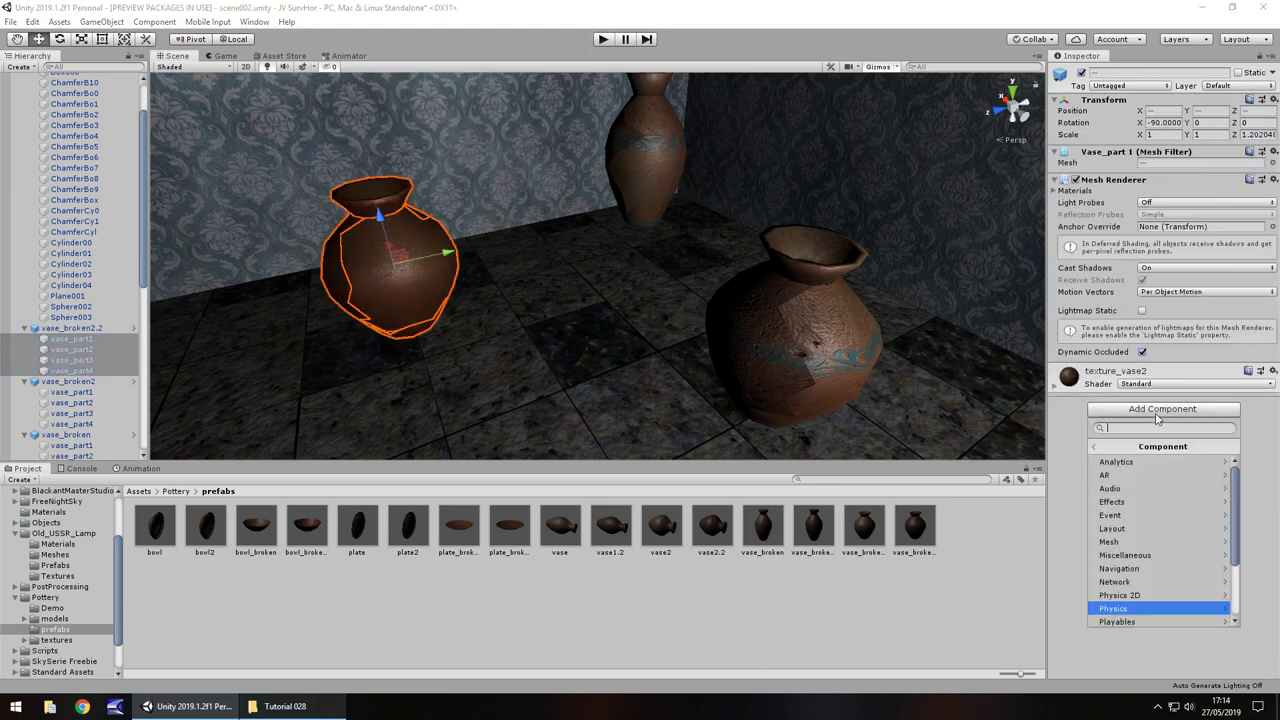
click(1110, 595)
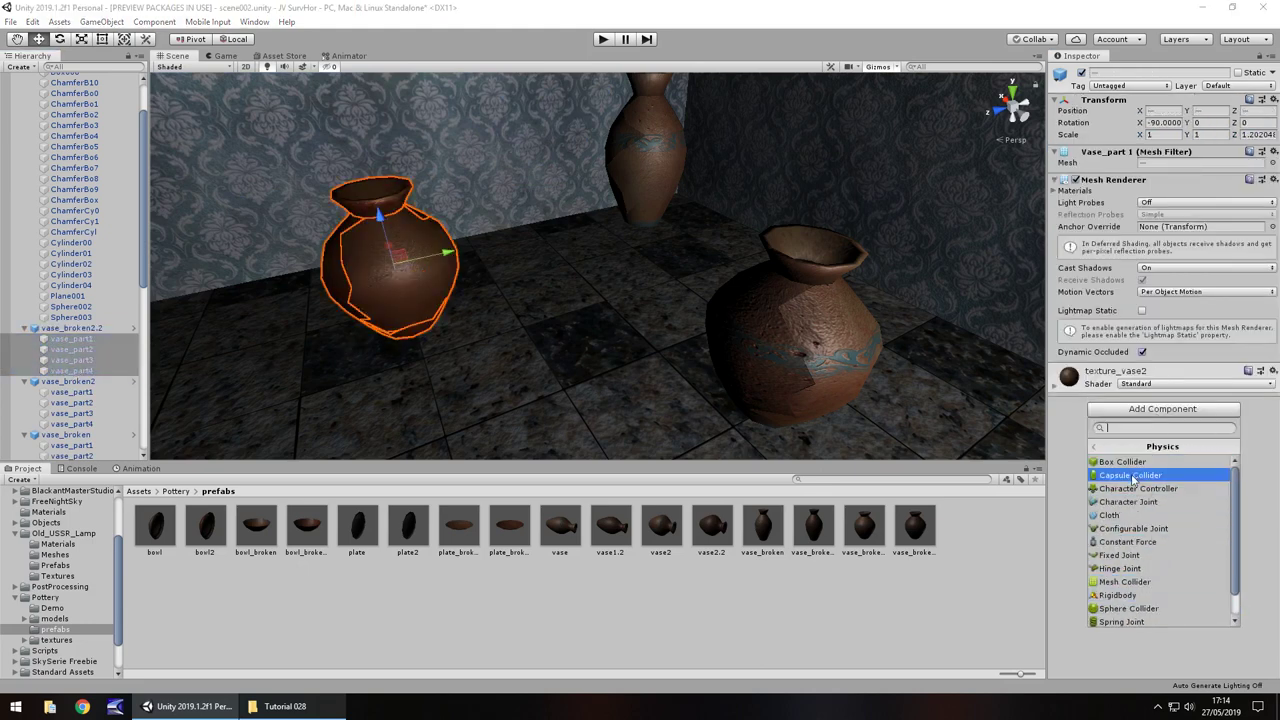
click(1125, 582)
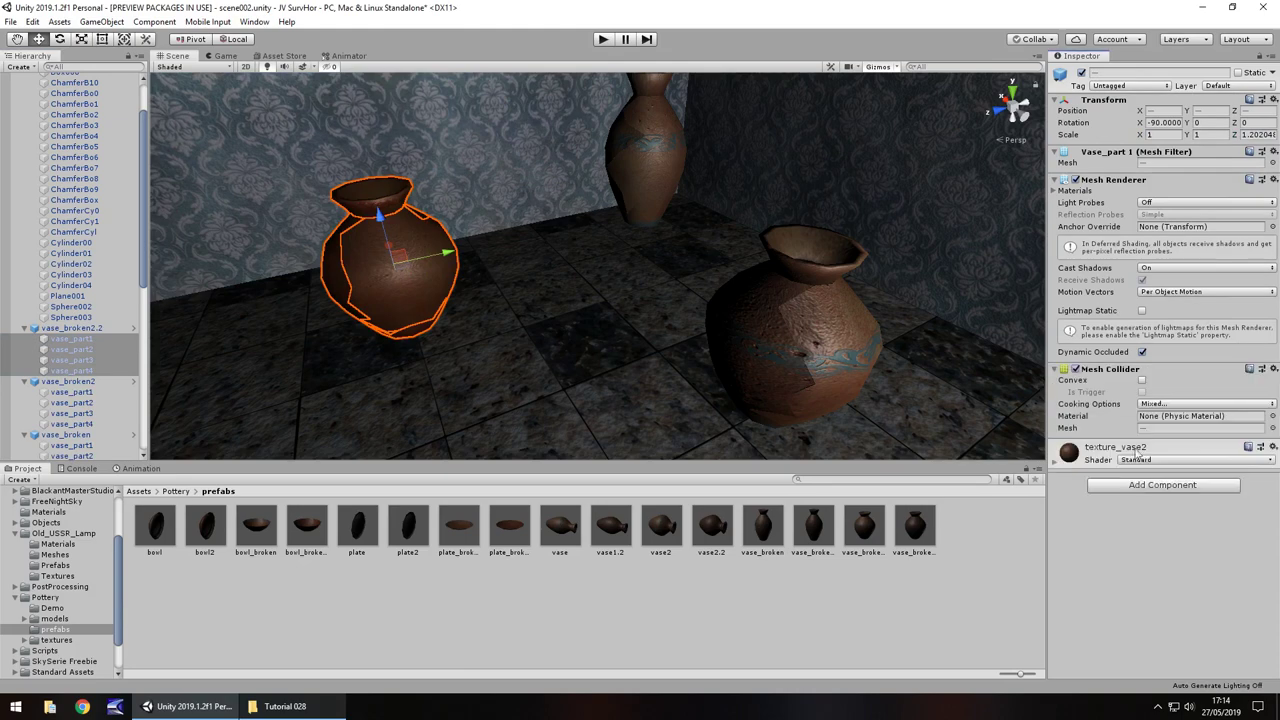
click(1143, 380)
Place the plate_broken prefab on the table beside the lamp and scale it to 0.2 on all axes.
right_drag(592, 146, 209, 260)
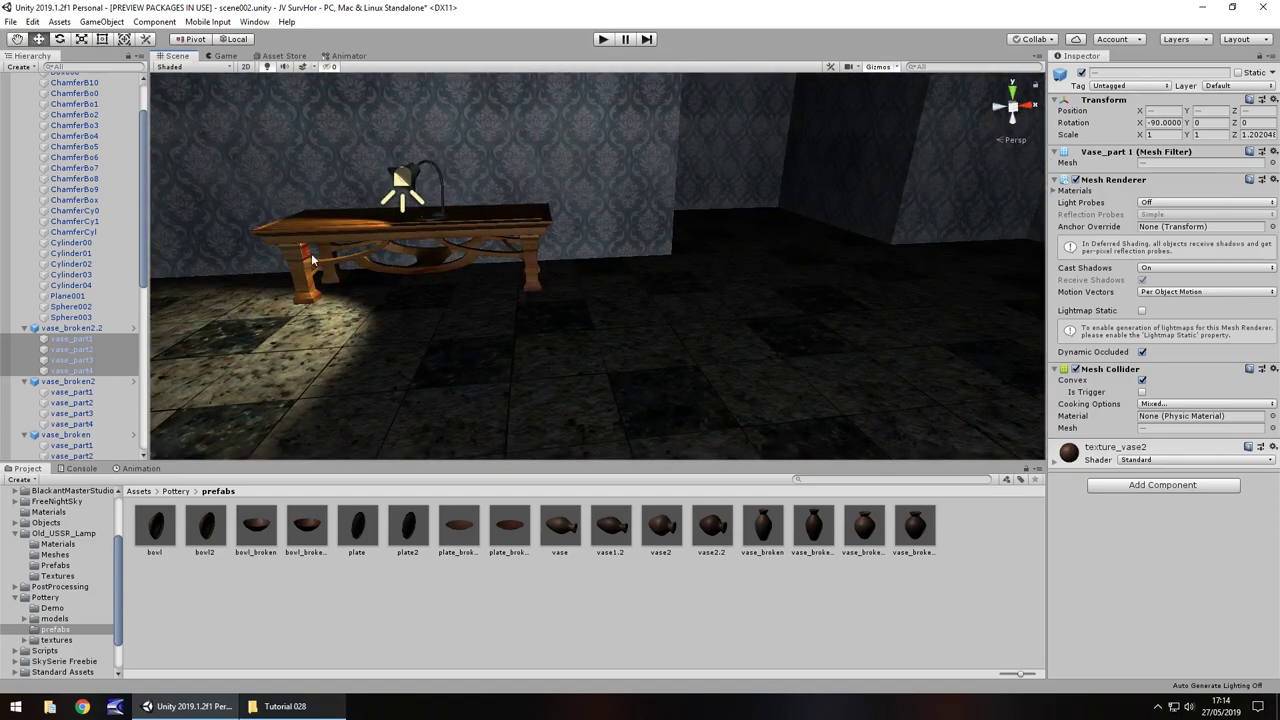
mouse_move(565, 316)
right_down()
mouse_move(474, 323)
mouse_move(573, 311)
mouse_move(576, 328)
right_up()
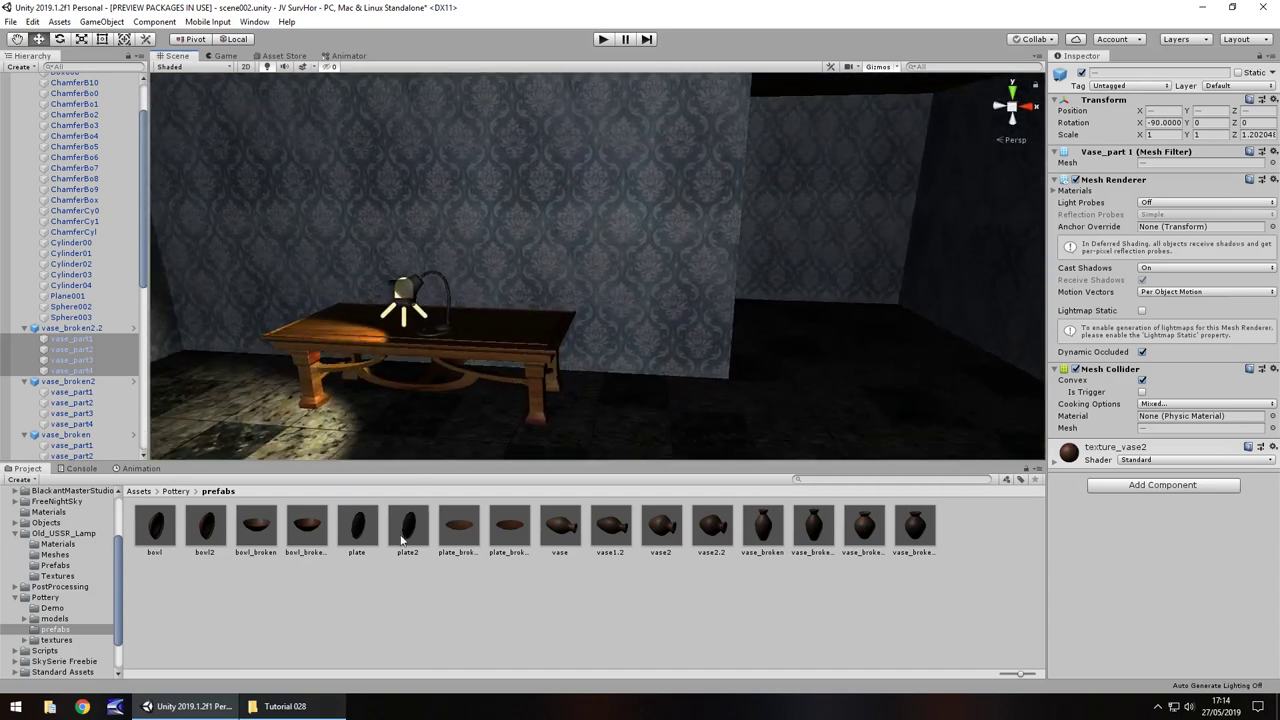
drag(496, 555, 524, 345)
click(1175, 149)
text(0.2)
click(1204, 149)
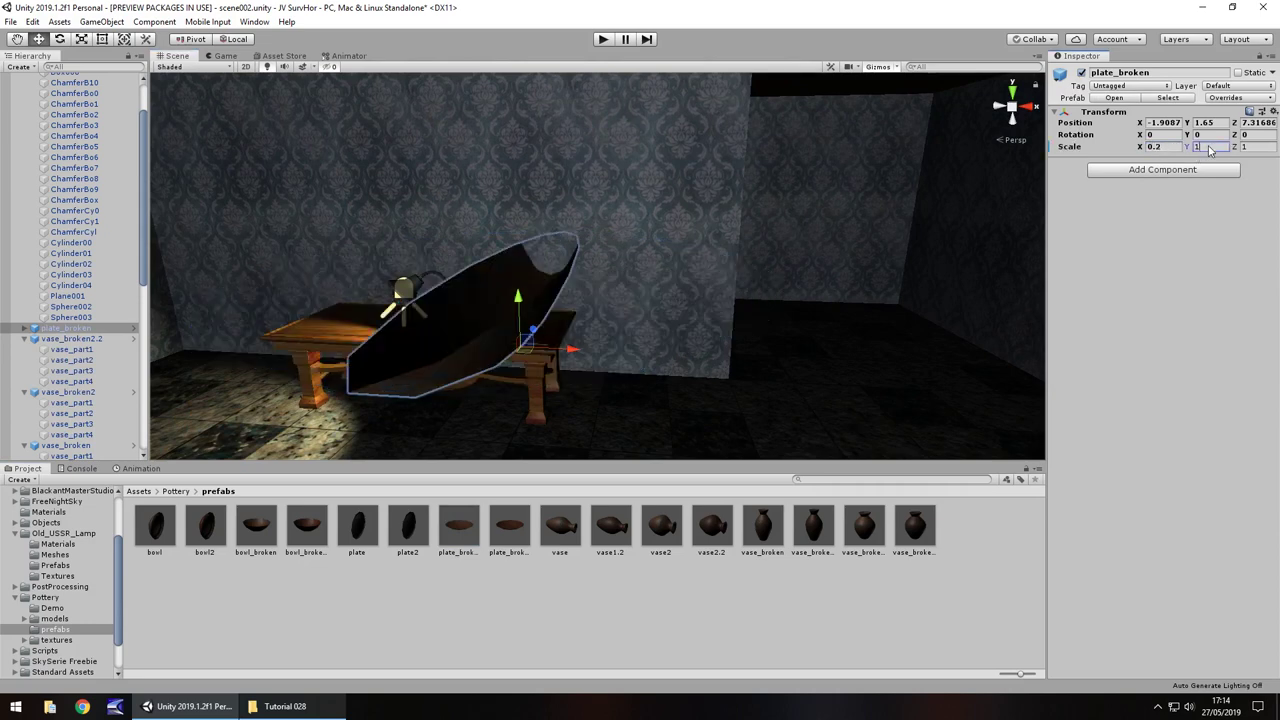
text(0.2)
click(1265, 151)
text(0.2)
key(Return)
drag(530, 335, 561, 339)
Search the Asset Store for "blacksmith forge", and return to the scene view.
click(282, 56)
click(719, 97)
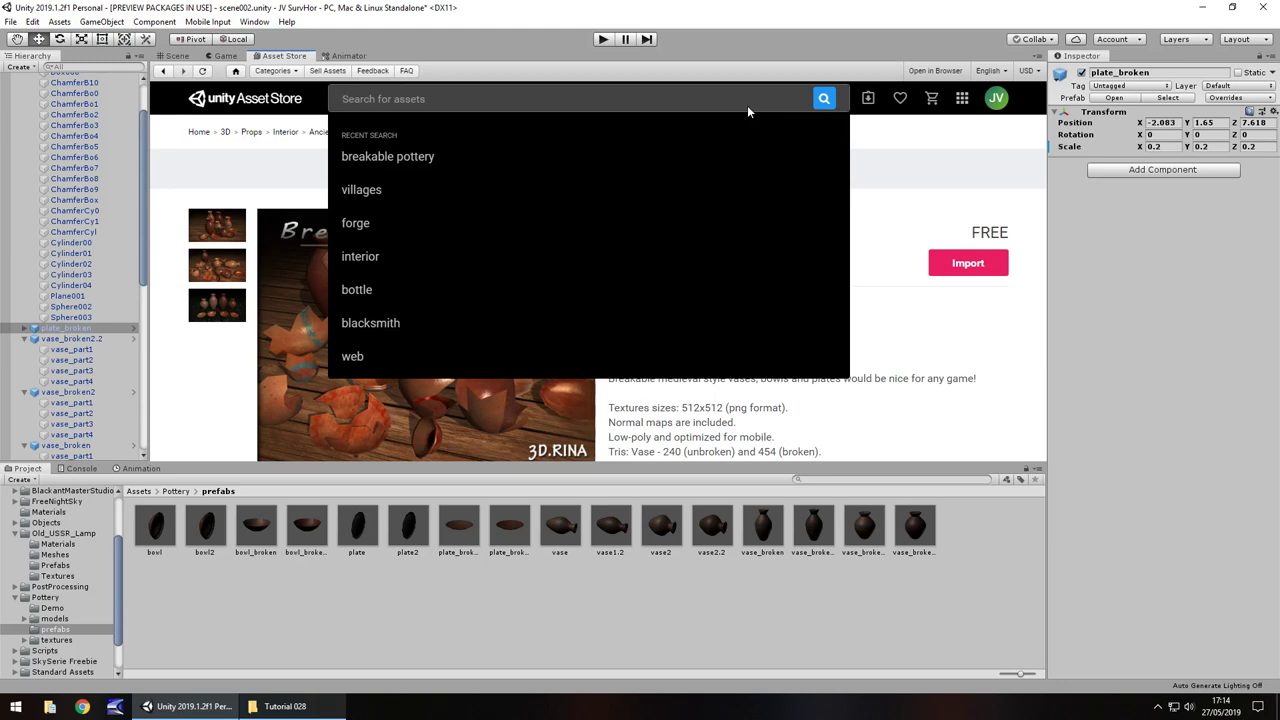
text(black)
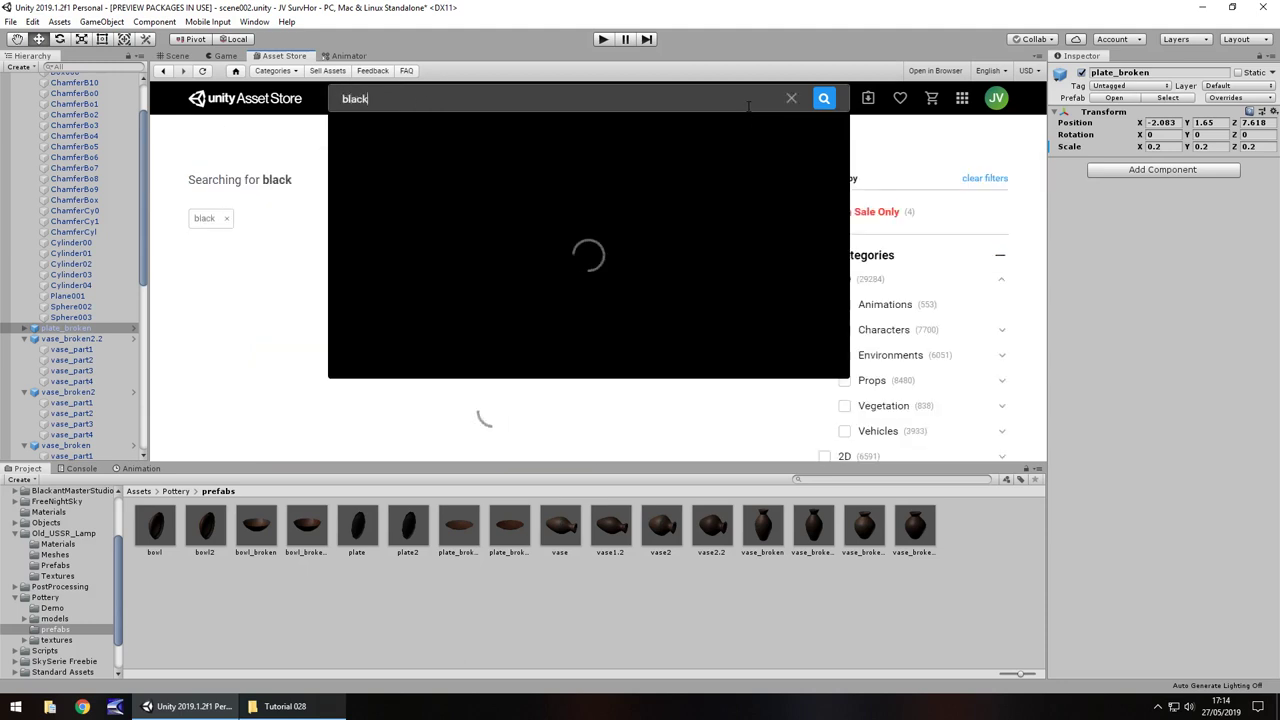
text(smith forge)
key(Return)
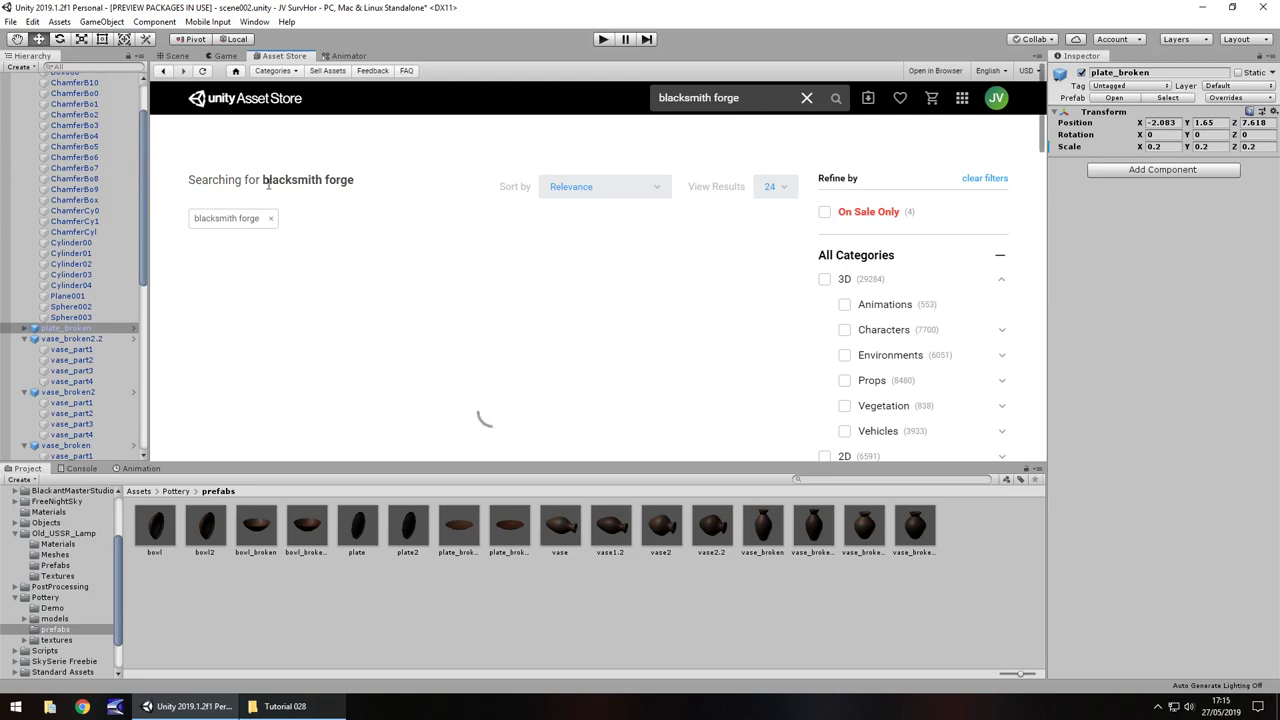
drag(290, 180, 406, 177)
click(388, 153)
scroll(643, 280, down, 3)
scroll(705, 297, up, 3)
click(731, 99)
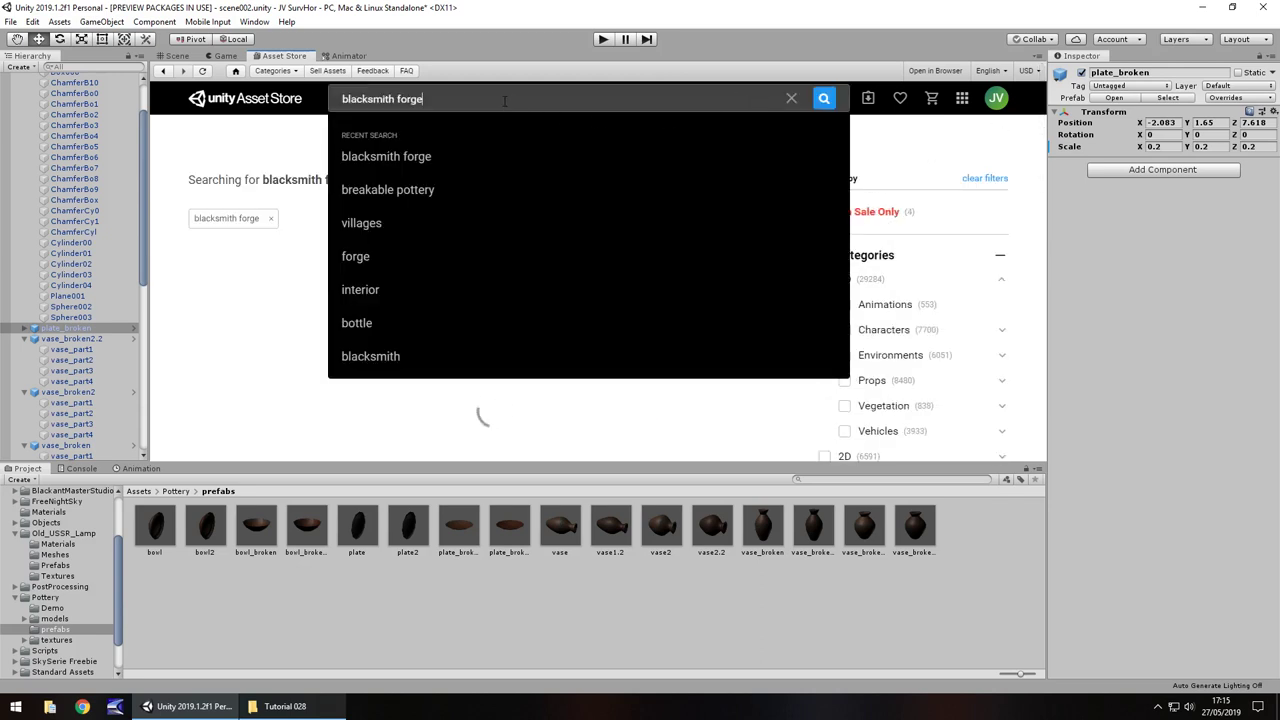
key(Return)
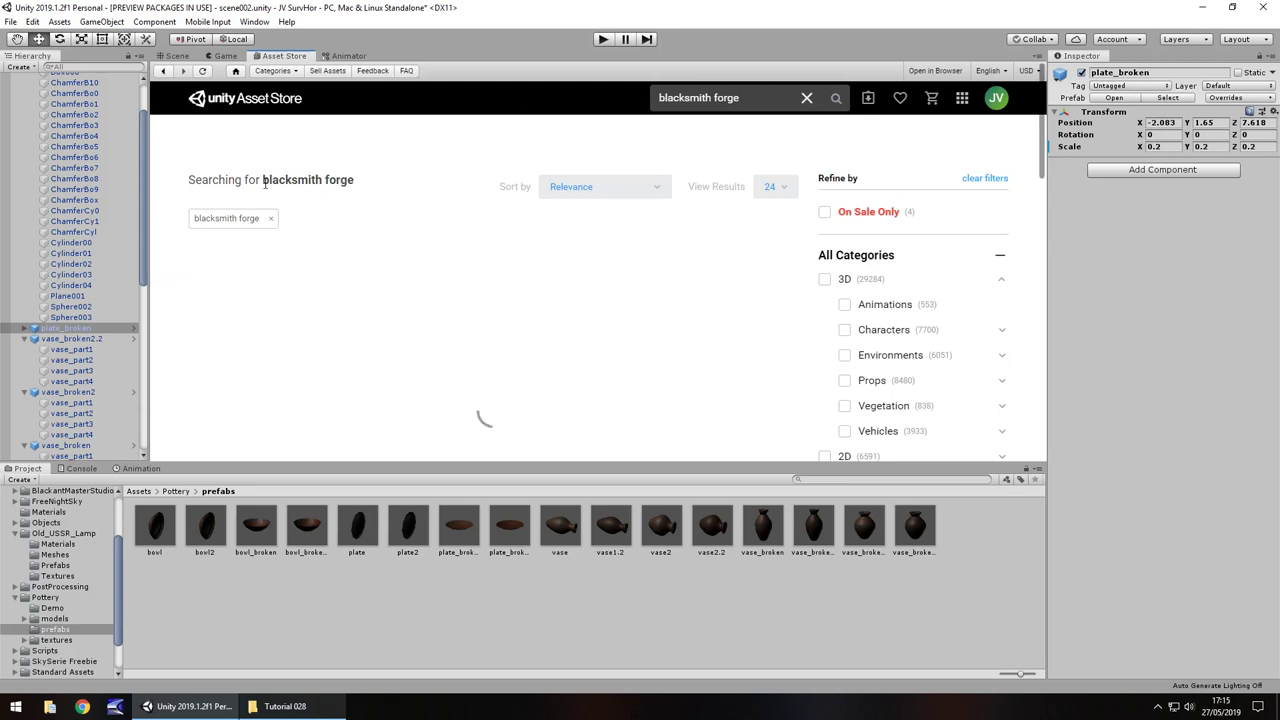
click(179, 56)
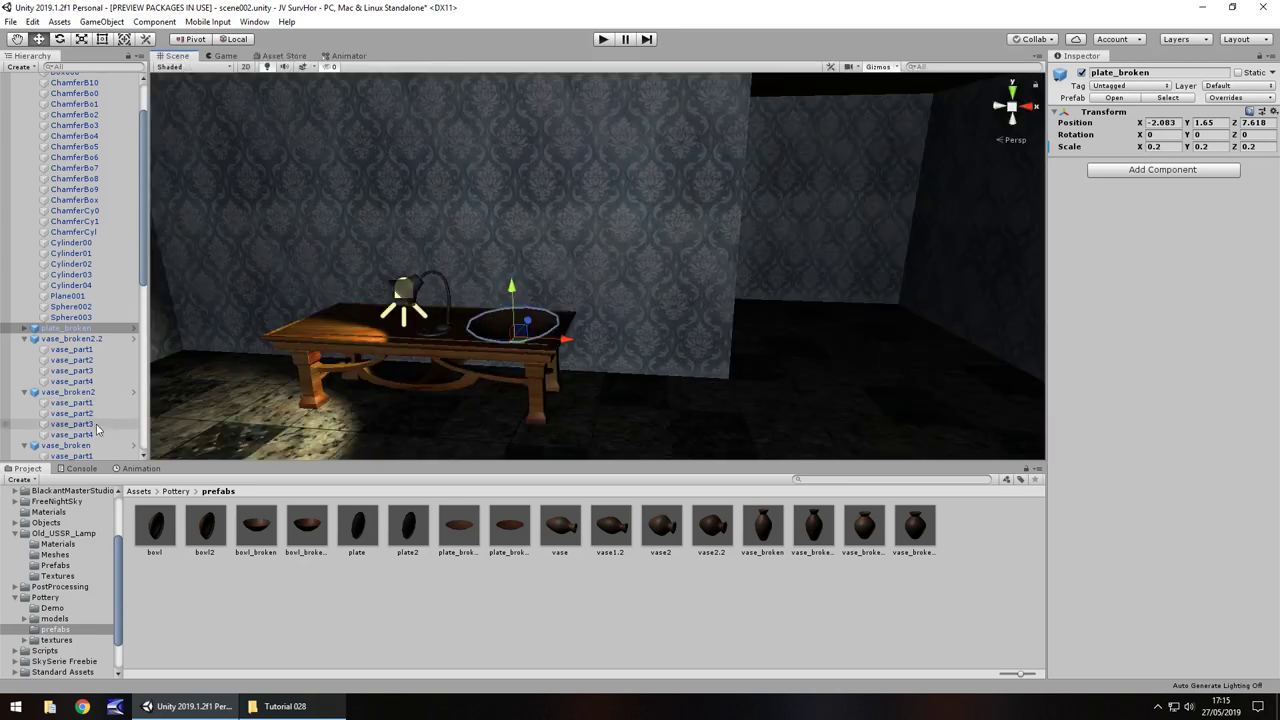
Collapse the Old_USSR_Lamp and Pottery folders and look through the project's asset folders for the forge pack.
scroll(62, 628, up, 4)
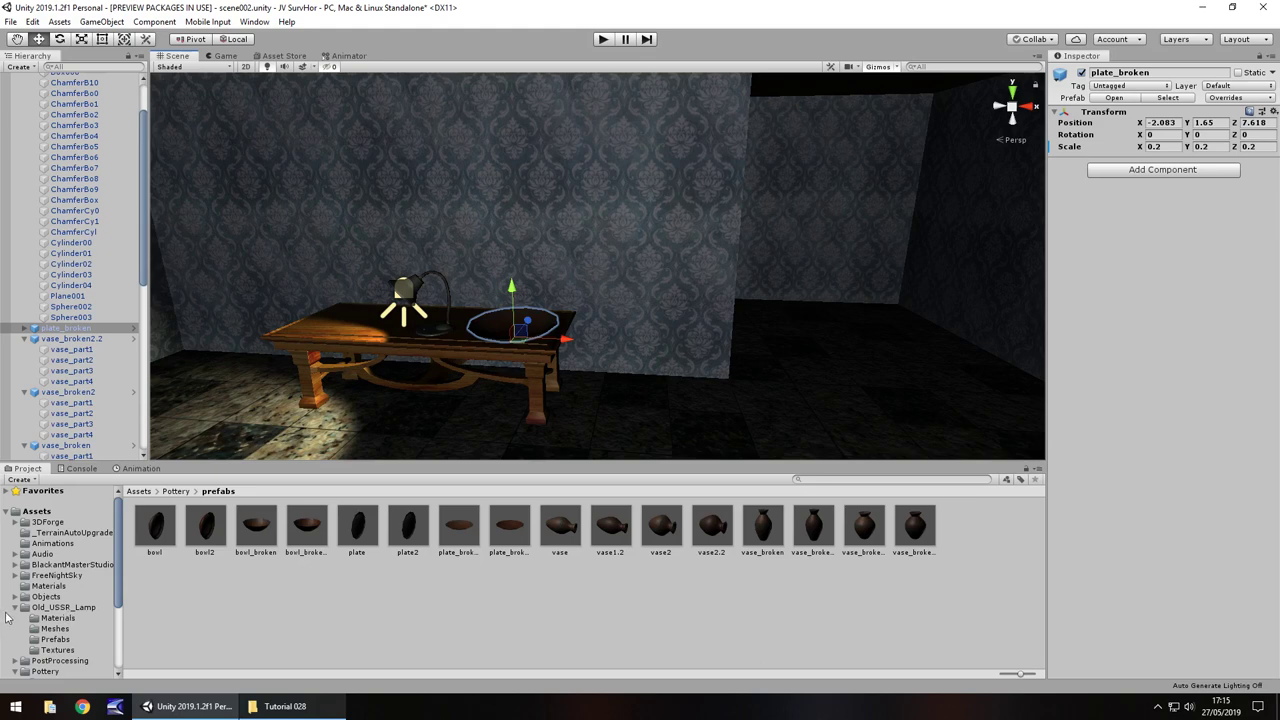
click(14, 607)
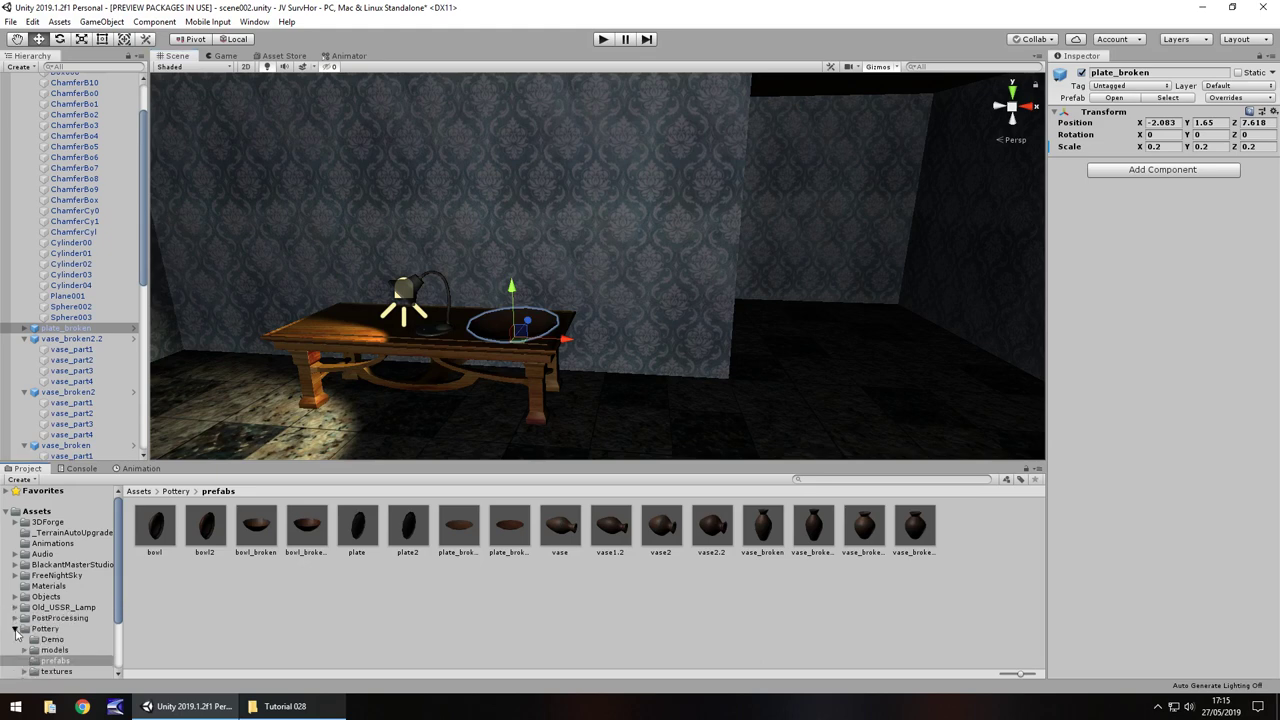
click(15, 628)
click(42, 553)
click(56, 575)
click(46, 596)
click(62, 607)
click(70, 618)
scroll(72, 626, down, 1)
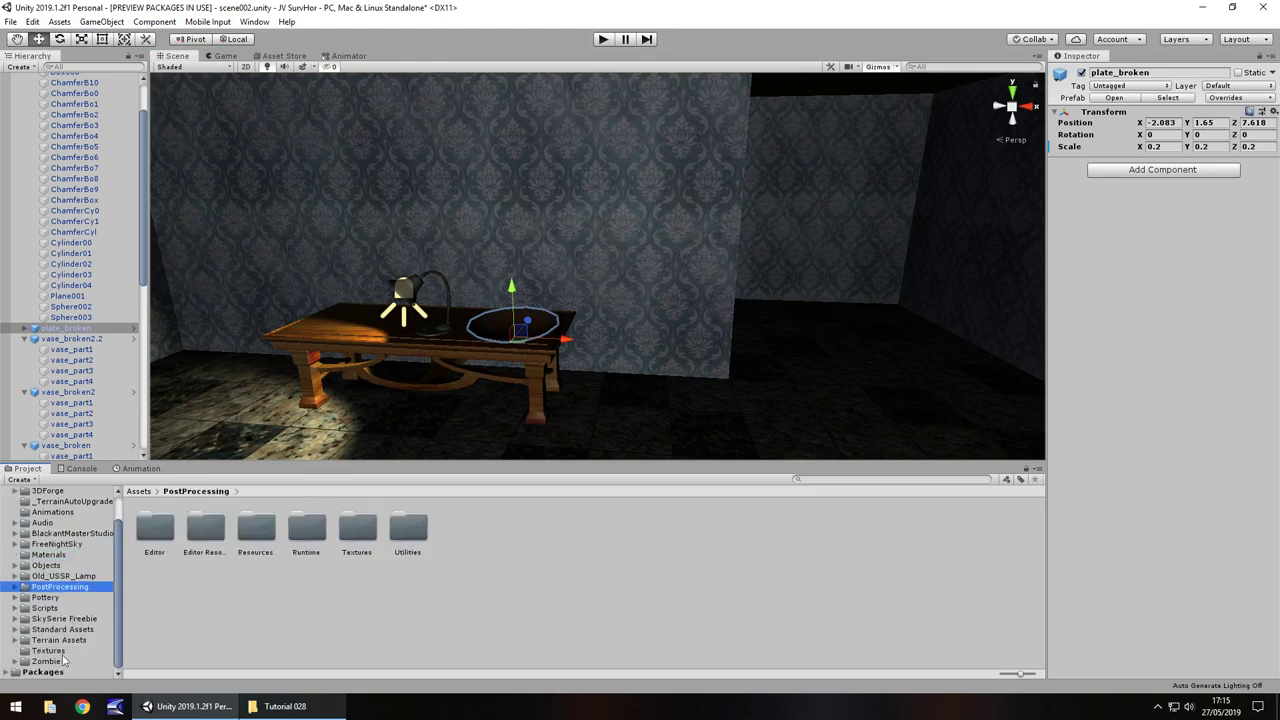
scroll(62, 537, up, 1)
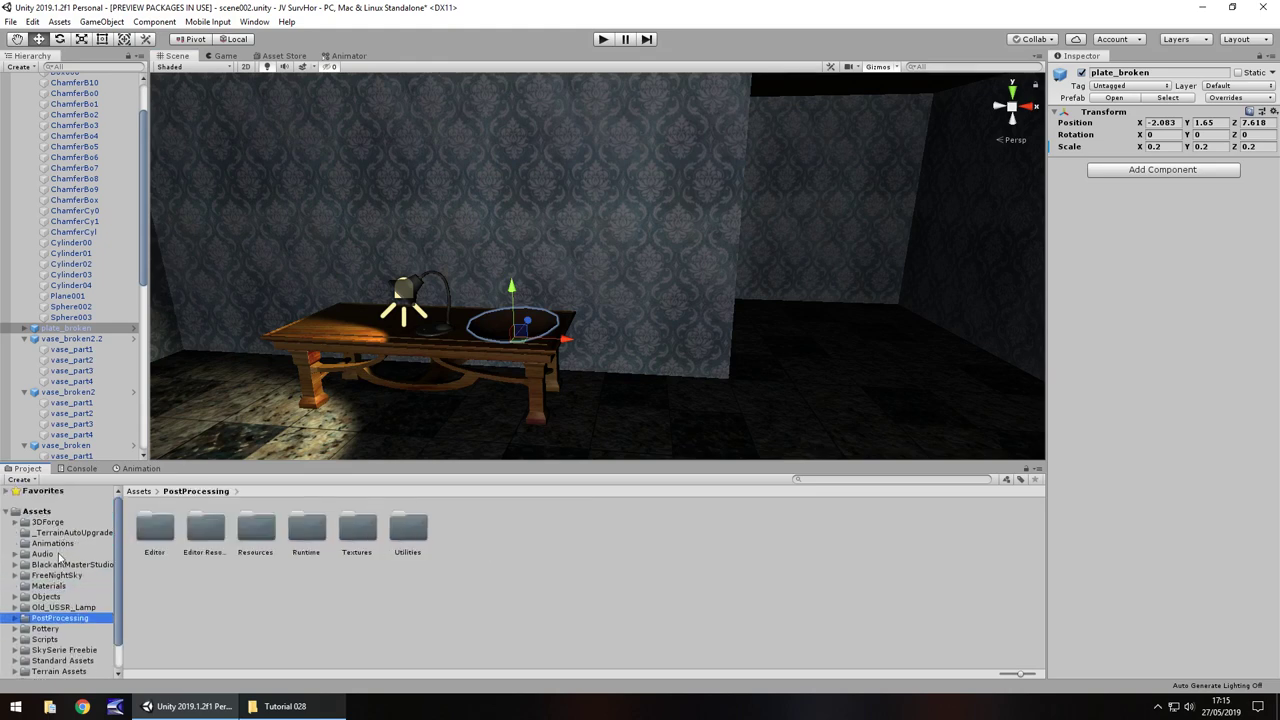
Open the Shields prefab folder under 3DForge, Fantasy_Interiors, Villages_&_Towns, Prefabs, Props.
click(48, 522)
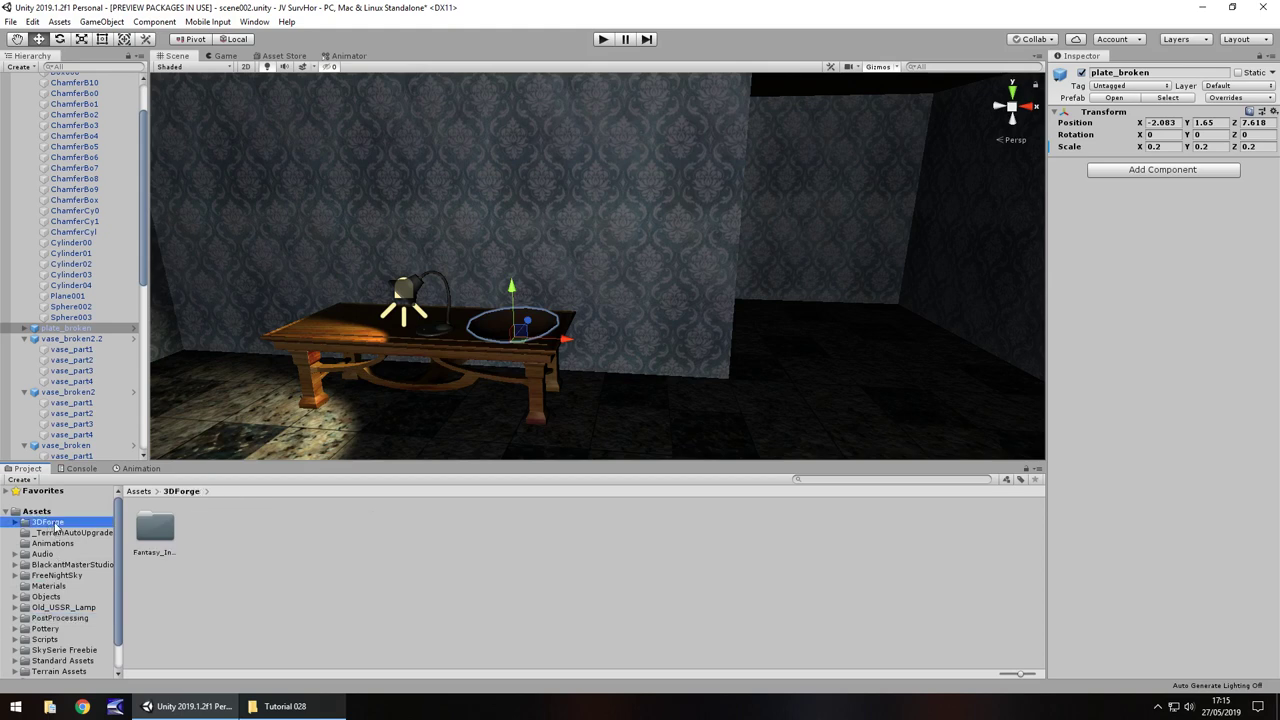
double_click(157, 537)
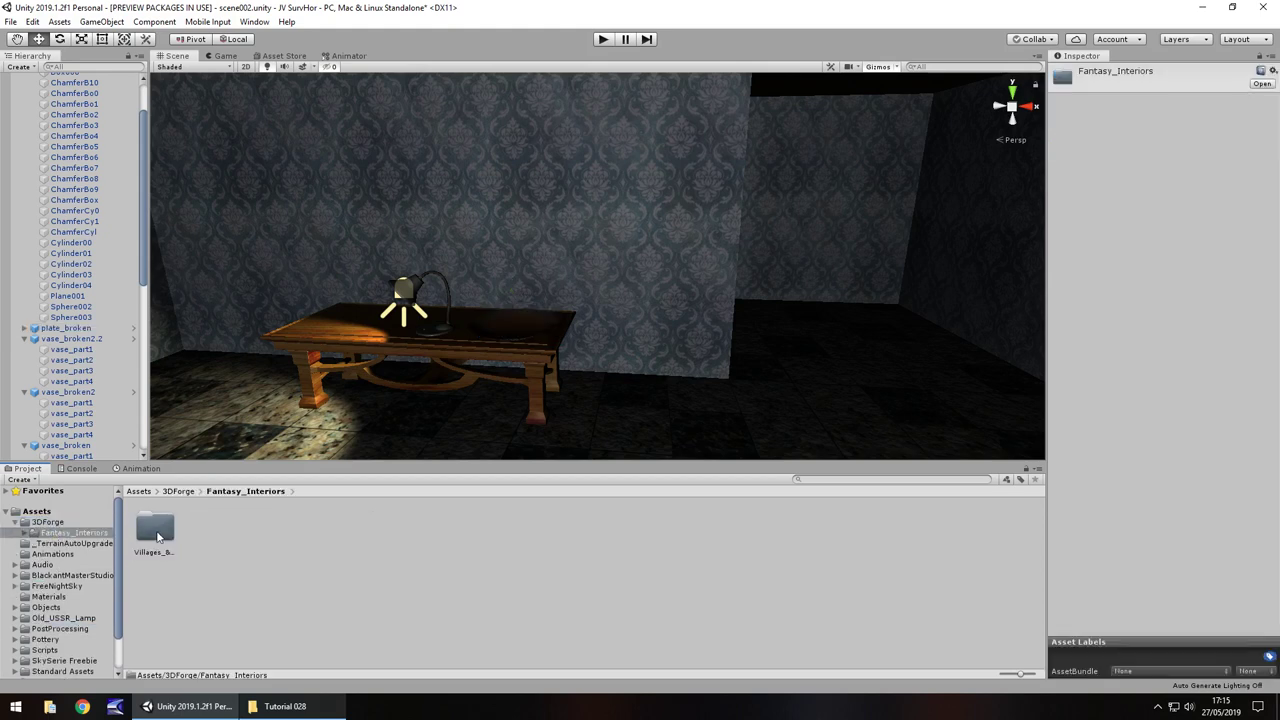
double_click(156, 525)
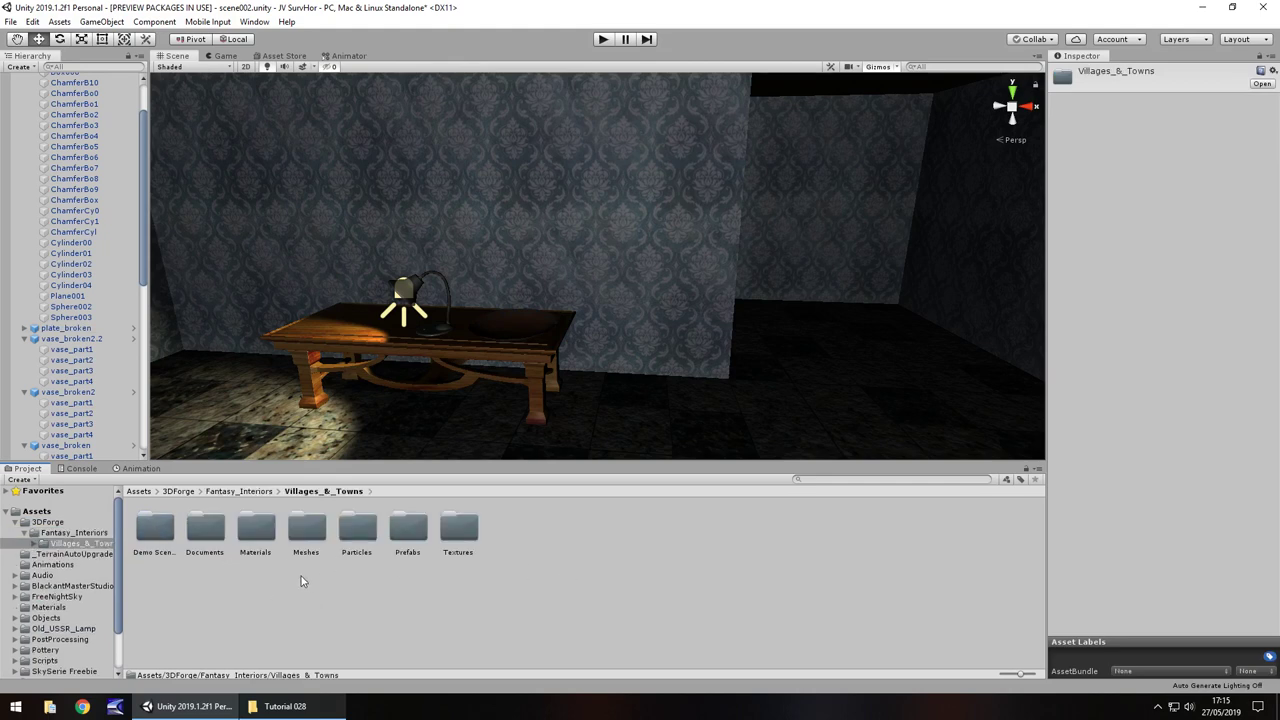
double_click(407, 528)
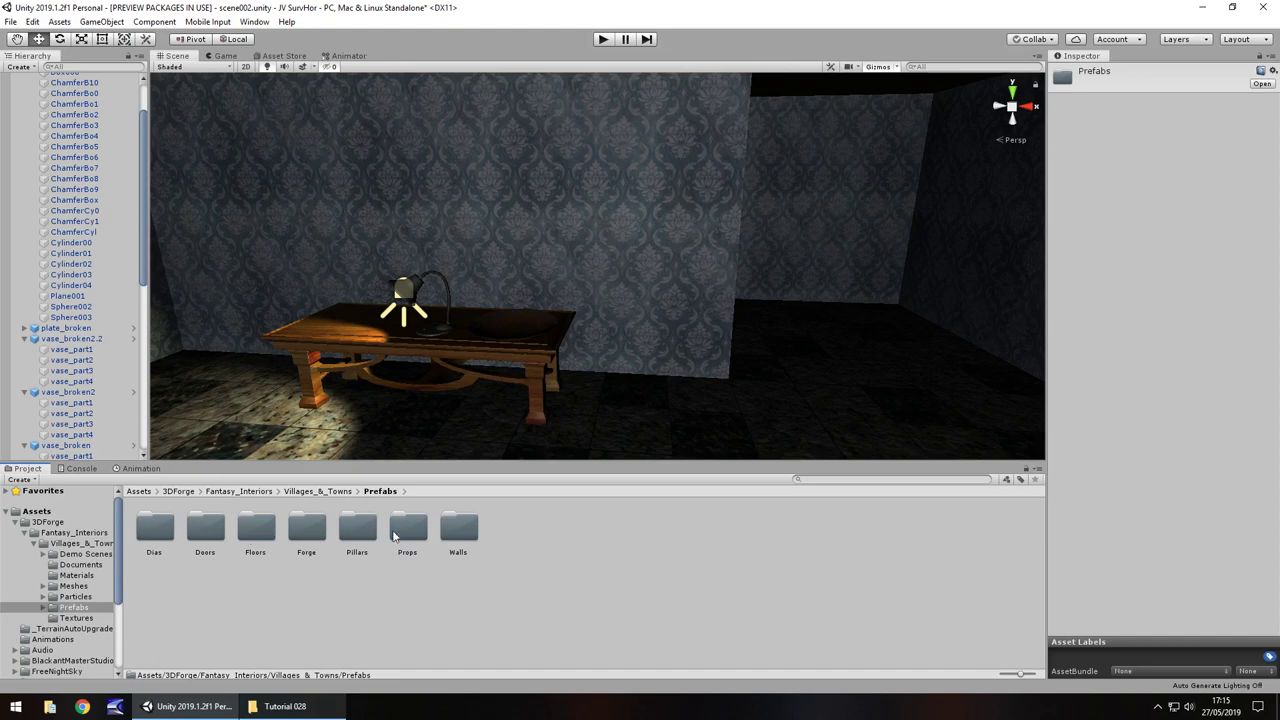
double_click(407, 528)
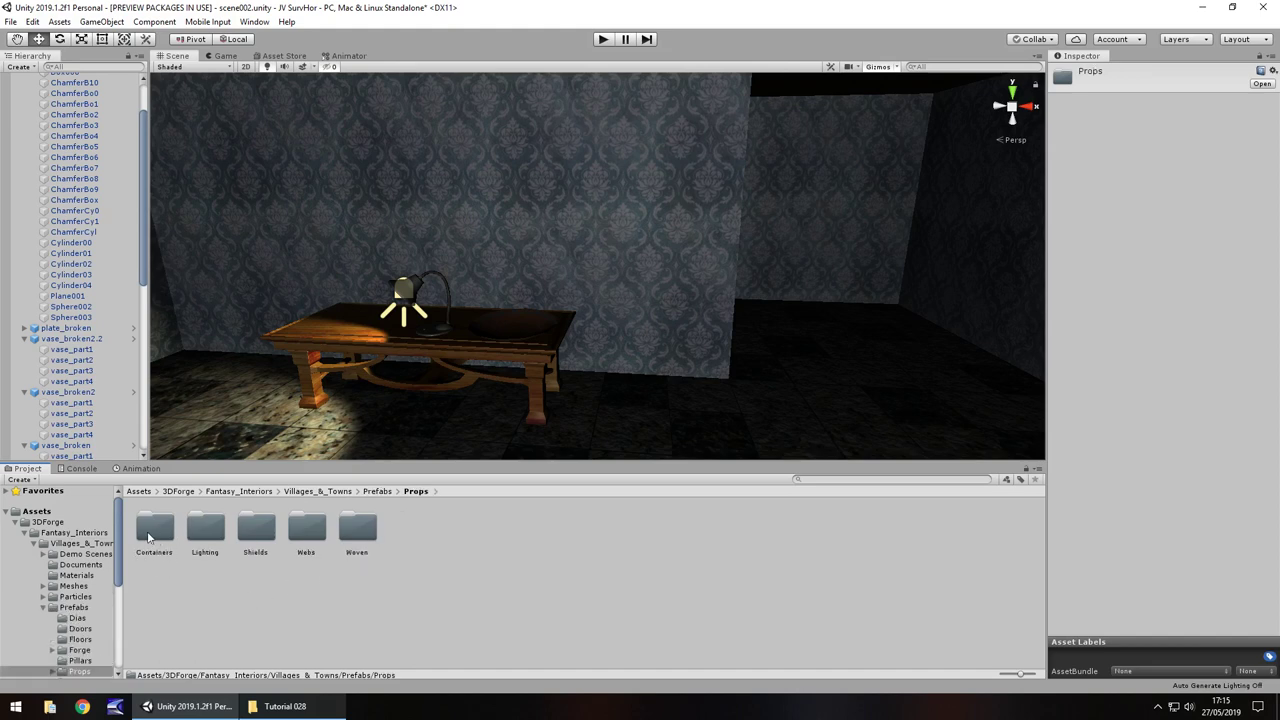
double_click(270, 533)
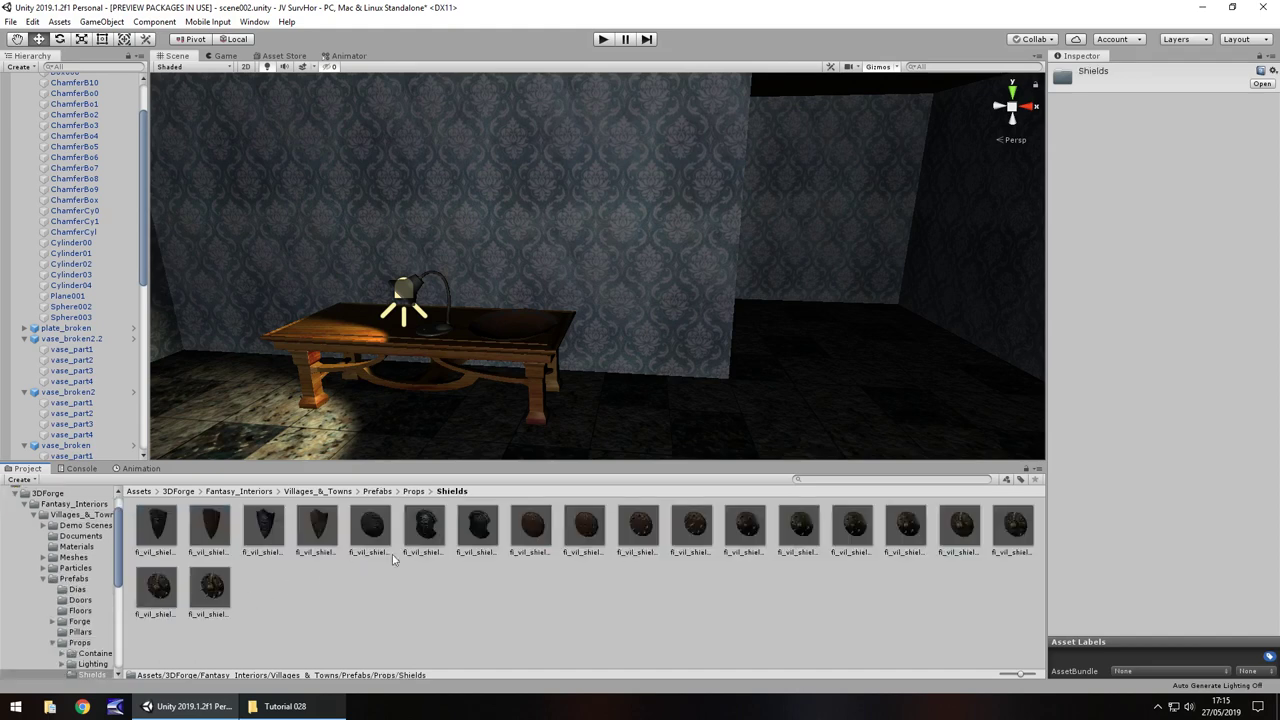
Place the fi_vil_shield04_a prefab on the wall between the door and the armchair, and scale it to 2 on all axes.
right_drag(718, 365, 410, 329)
key(Left)
key(Right)
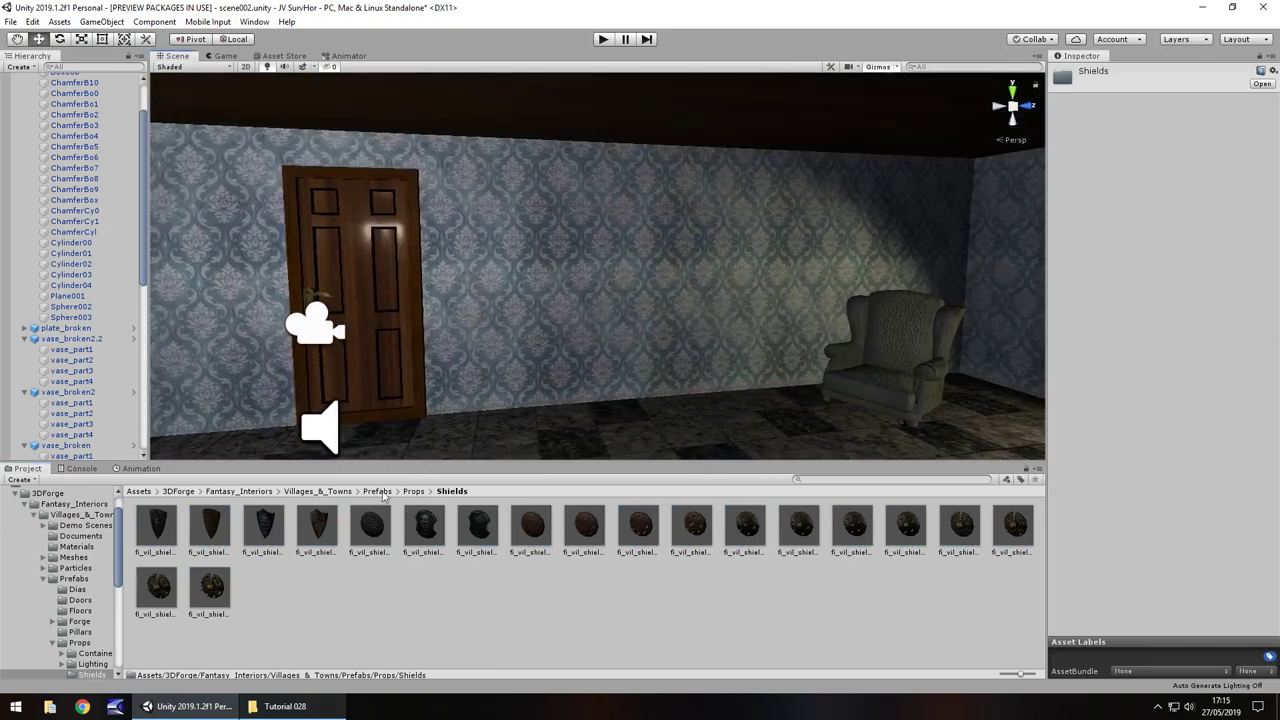
drag(327, 525, 602, 300)
click(1178, 147)
text(2)
key(Tab)
text(2)
key(Tab)
text(2)
Place the fi_vil_shield09_b prefab on the wall near the vases and raise it to about Y 1.79.
middle_drag(773, 264, 668, 272)
alt+drag(690, 320, 853, 334)
right_drag(885, 360, 859, 446)
key(w)
drag(787, 530, 656, 293)
drag(636, 347, 641, 320)
Scale fi_vil_shield09_b to 3 on all axes and set its Y rotation to 180.
click(1155, 146)
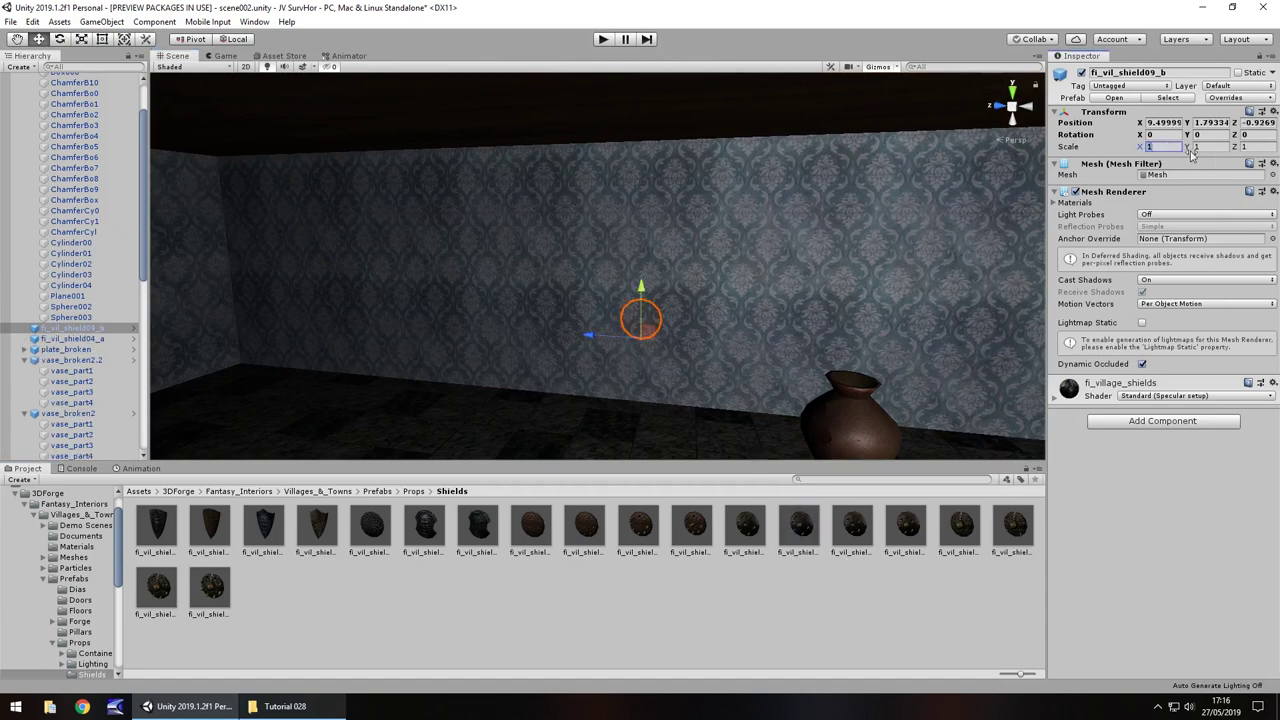
text(3)
key(Tab)
text(3)
key(Tab)
text(3)
click(1203, 135)
text(180)
Look over the room and browse the Pillars, Floors, Doors and Dias prefab folders for further props.
right_drag(695, 335, 923, 246)
scroll(751, 328, up, 1)
middle_drag(751, 328, 780, 323)
right_drag(733, 395, 827, 345)
right_drag(481, 302, 497, 376)
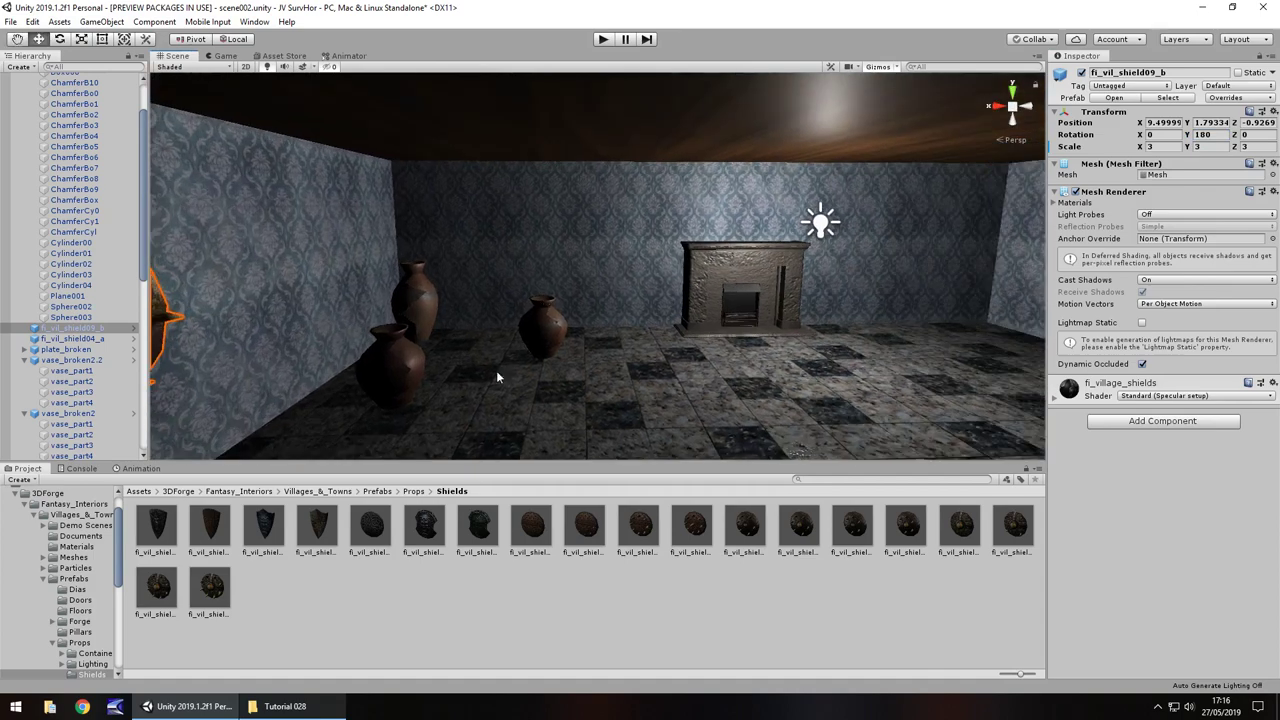
click(79, 632)
click(78, 611)
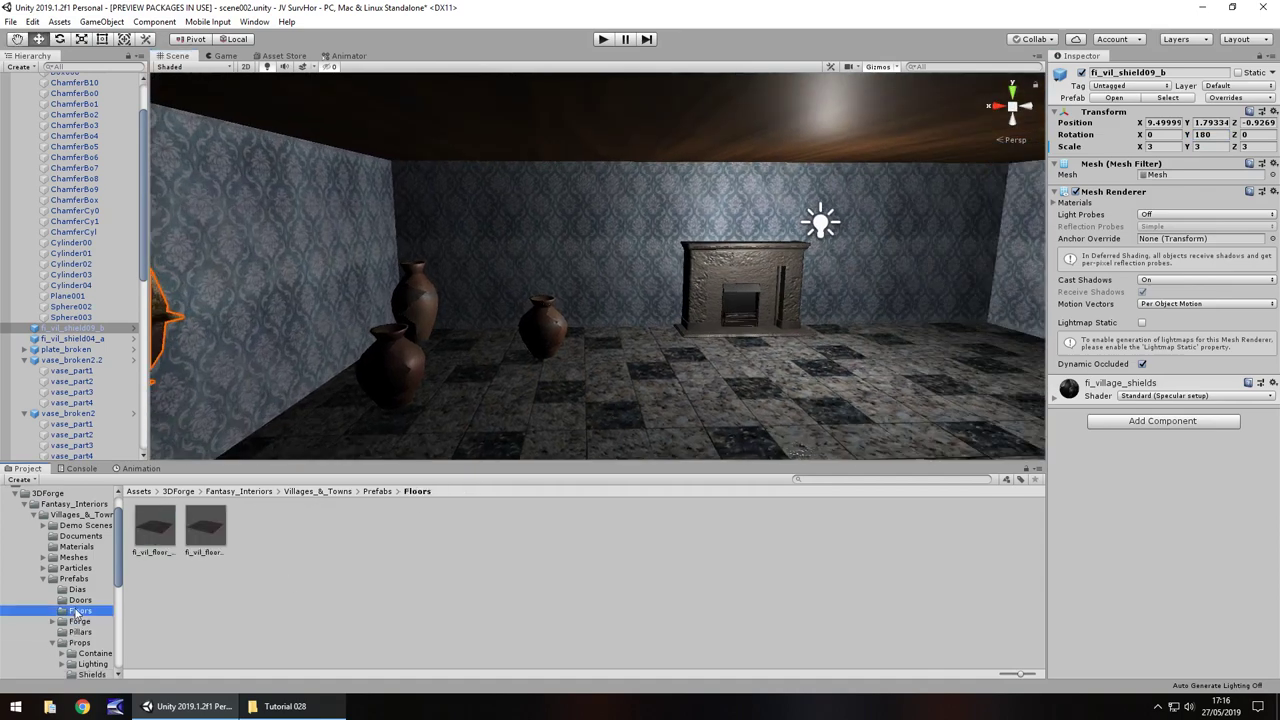
click(78, 600)
click(78, 589)
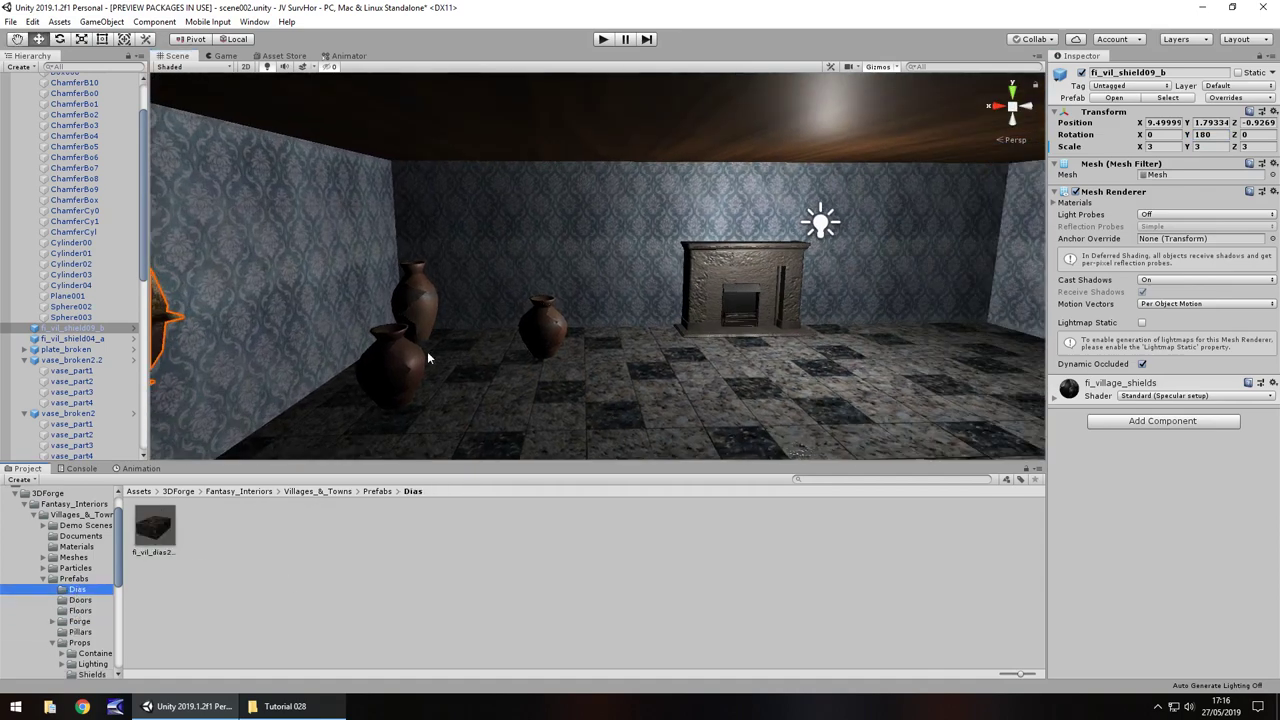
Open the WallMounted prefab folder under Props, Lighting.
right_drag(431, 354, 410, 391)
scroll(410, 398, down, 1)
scroll(71, 636, down, 2)
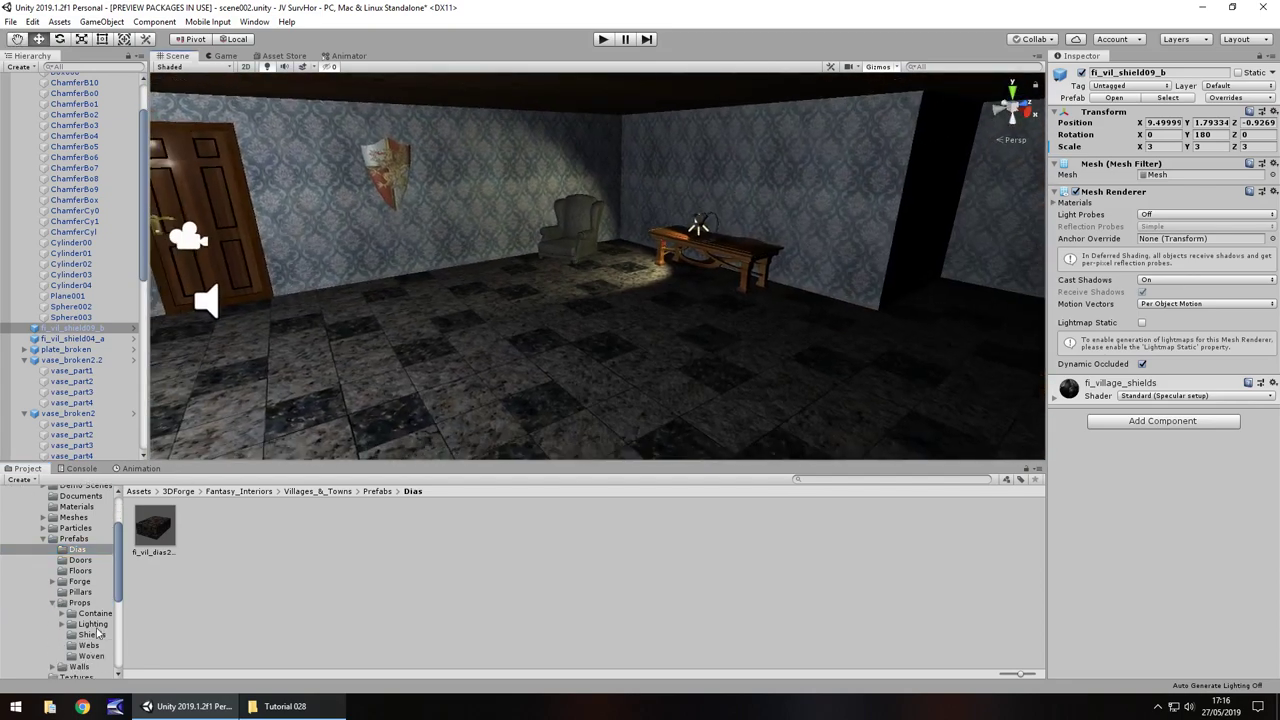
click(93, 624)
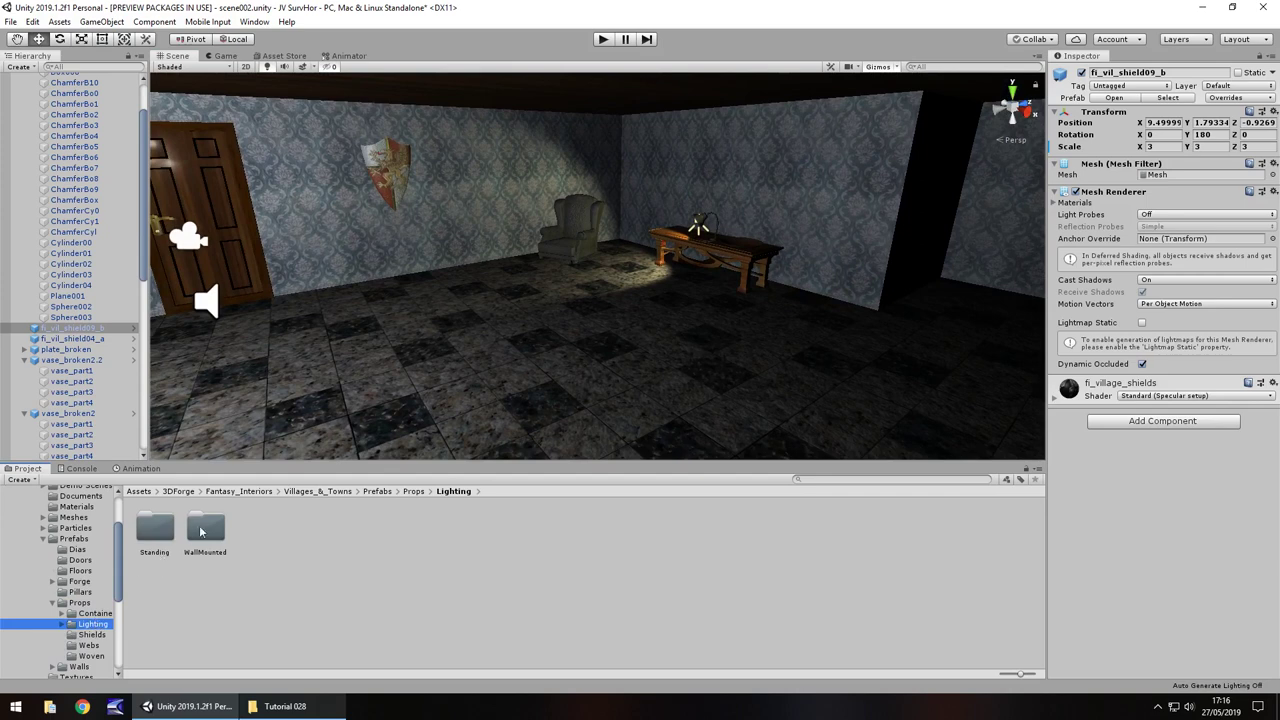
double_click(212, 532)
Place the lit wall candle prefab fi_vil_light_candle_wall02_lit_b on the mantelpiece at about X 0.3, Y 1.38, Z -8.67.
drag(163, 525, 411, 415)
right_drag(1030, 390, 793, 398)
drag(932, 410, 398, 336)
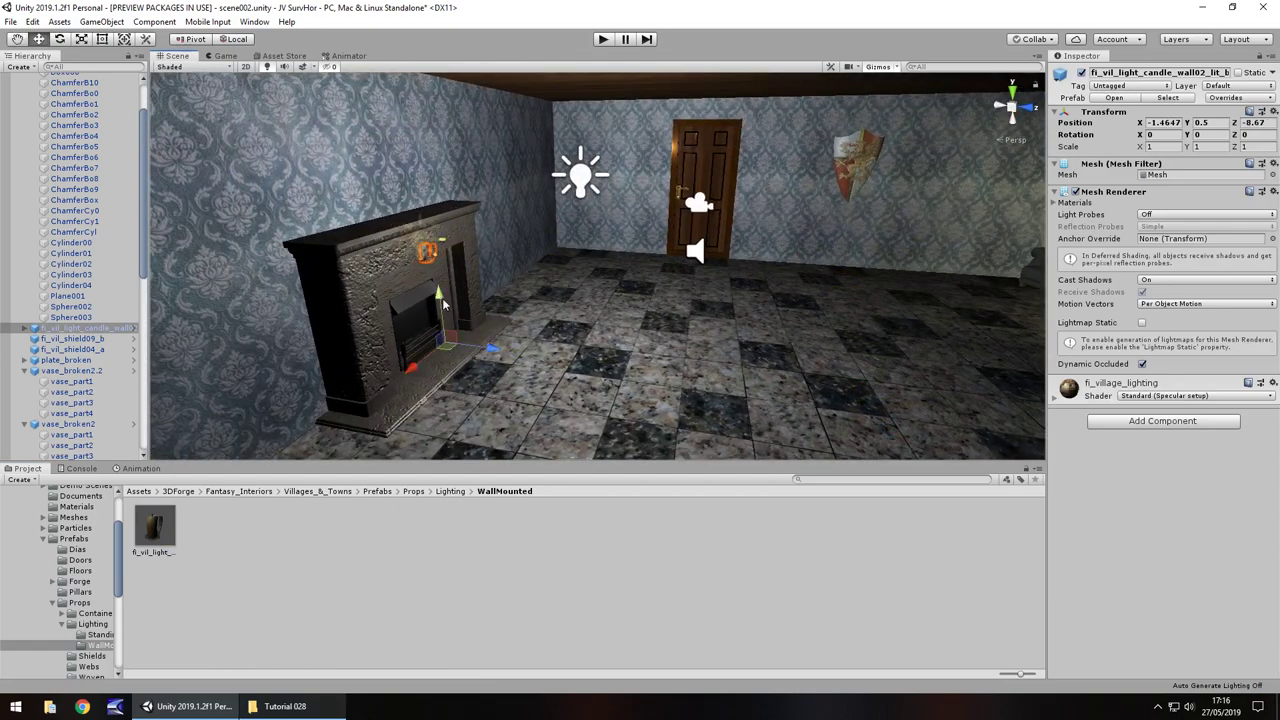
drag(438, 297, 430, 262)
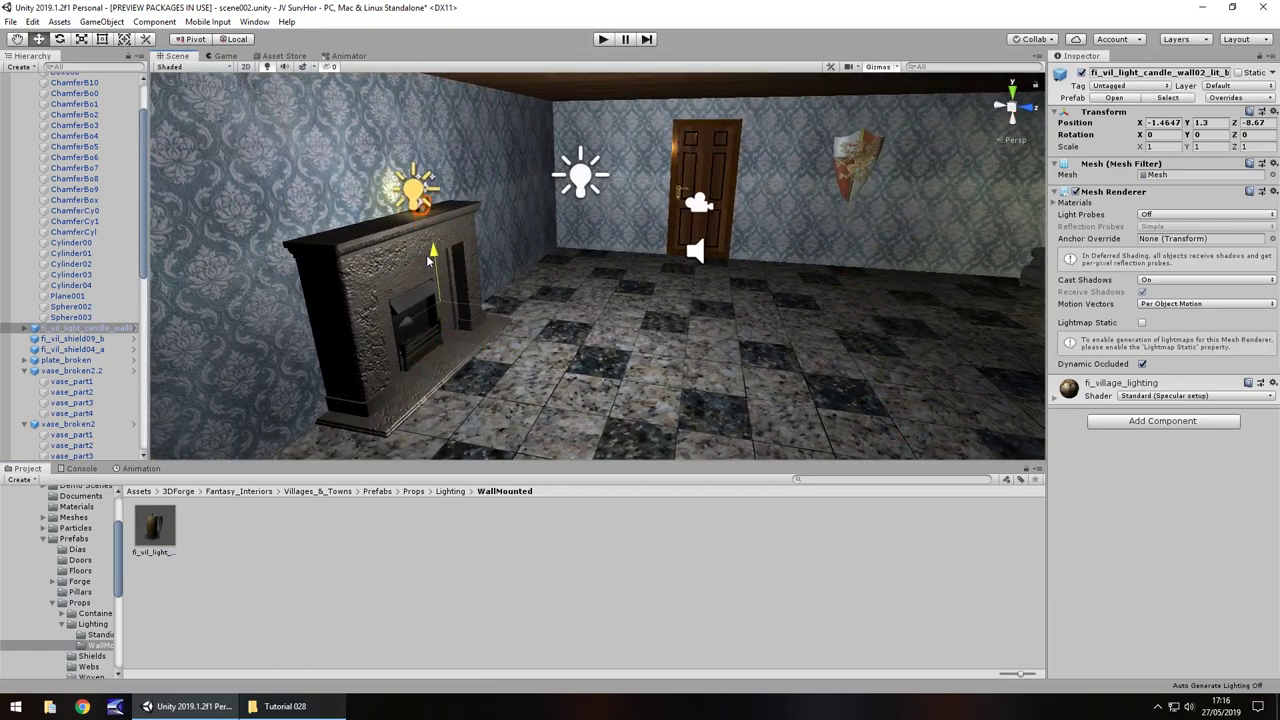
drag(428, 260, 338, 273)
Disable the room's Point Light to judge the candle's glow above the fireplace in the dark.
click(584, 176)
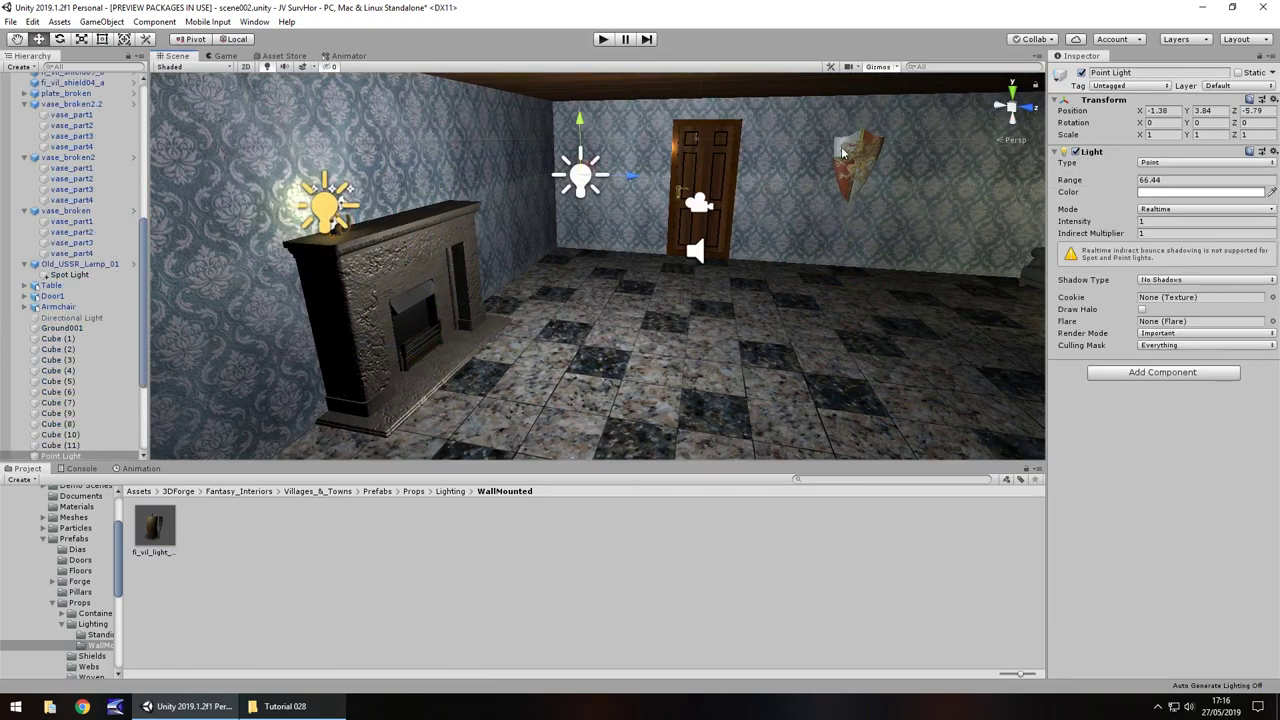
click(579, 190)
right_drag(380, 322, 574, 250)
key(w)
key(a)
click(570, 258)
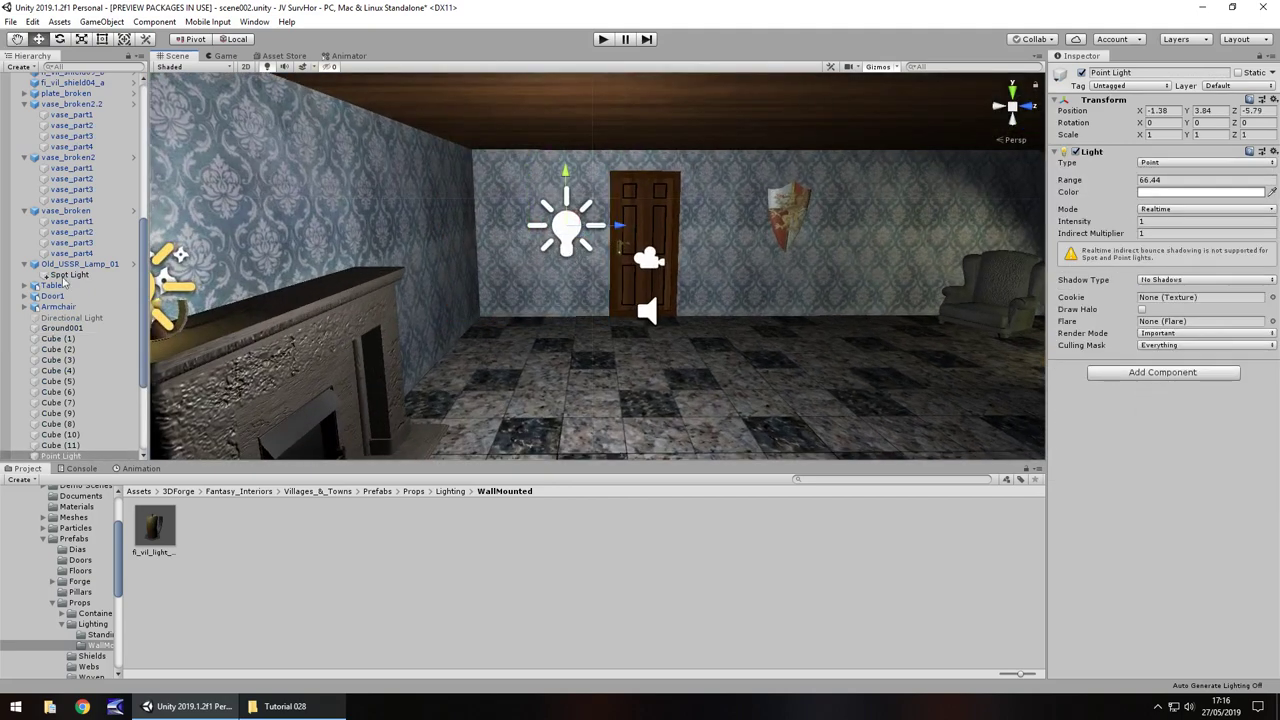
right_drag(597, 330, 602, 270)
click(1081, 73)
scroll(602, 270, down, 2)
middle_drag(602, 270, 356, 281)
scroll(349, 297, down, 3)
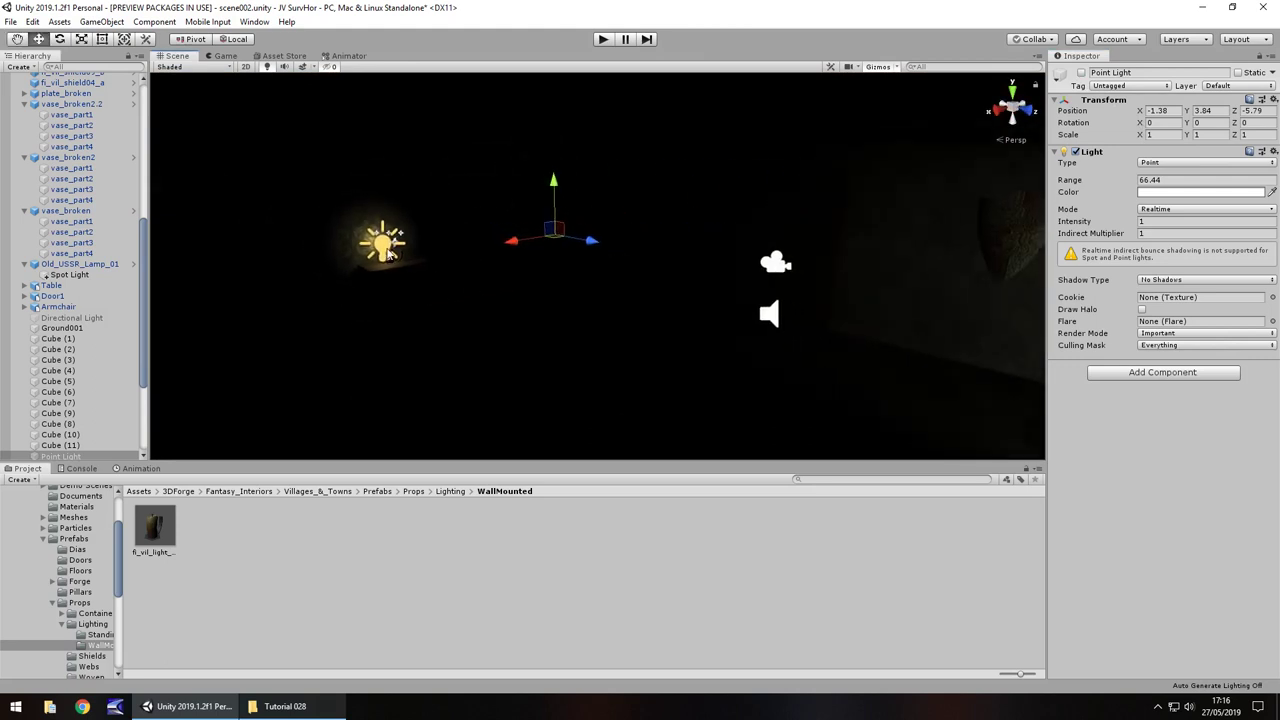
Set the mantelpiece candle's CandleLight range to about 4.9 and its render mode to Important.
click(388, 252)
click(380, 249)
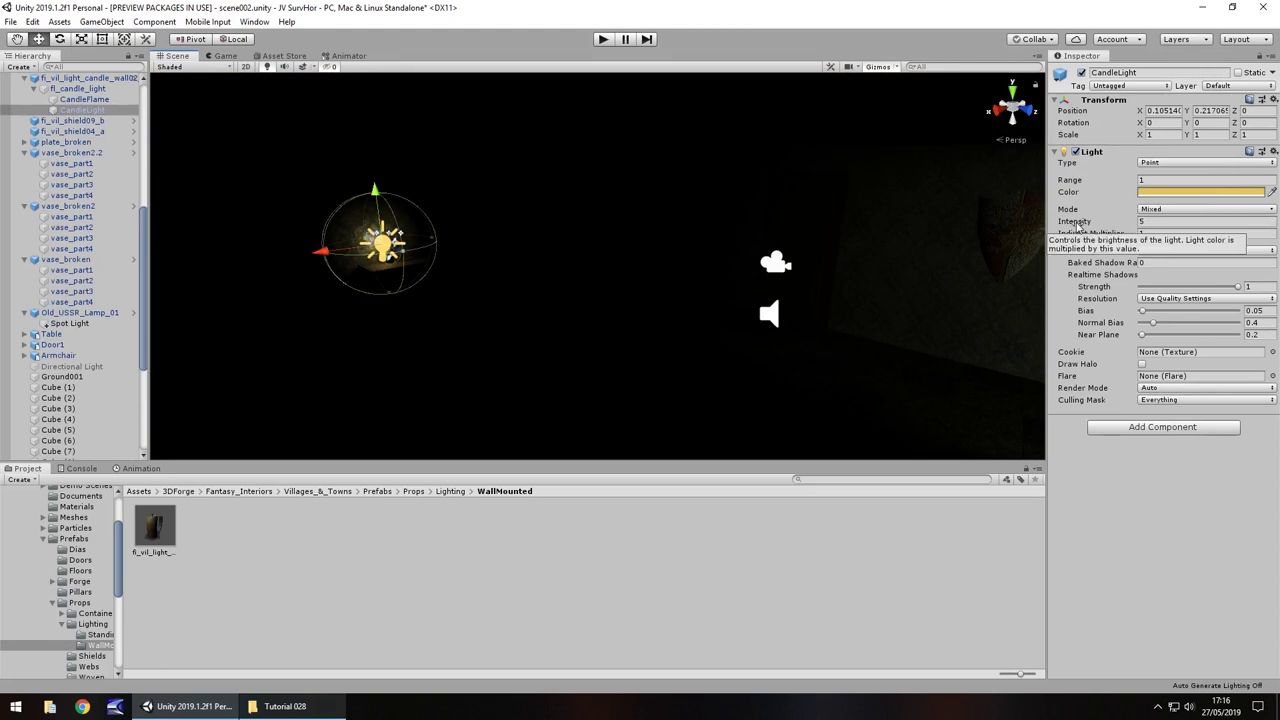
drag(1070, 180, 1163, 193)
click(1165, 388)
click(1172, 431)
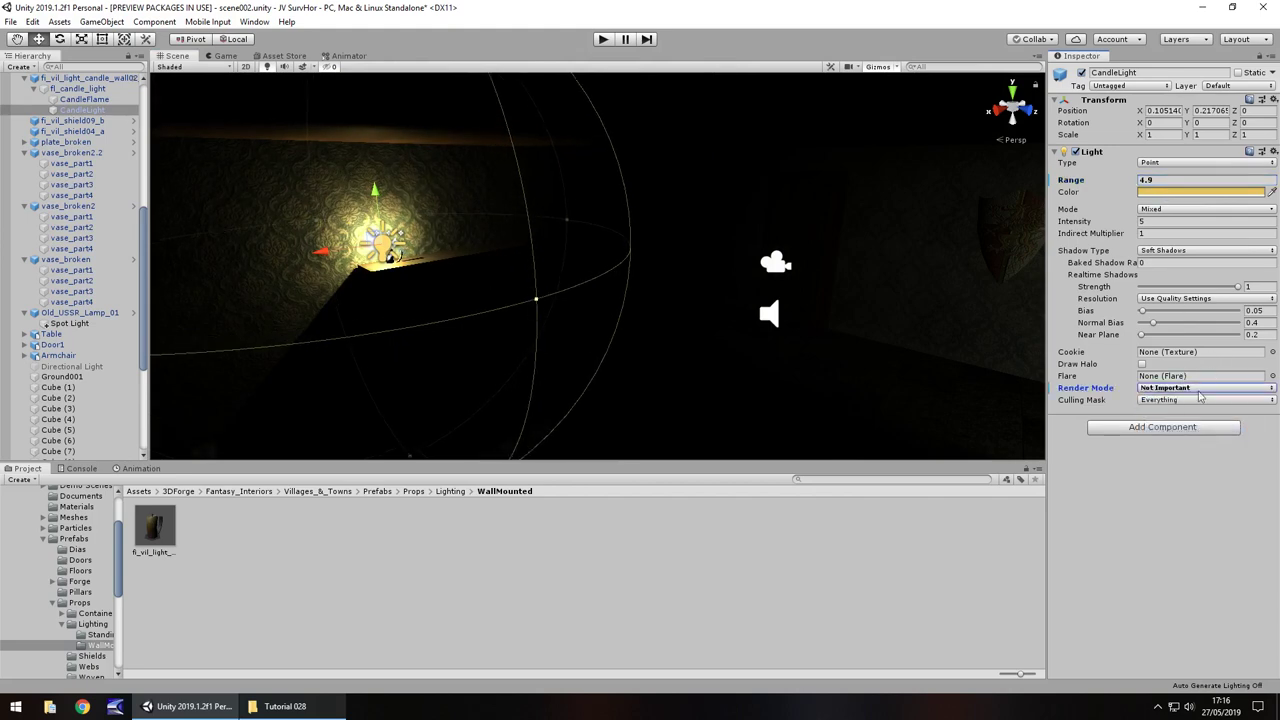
click(1165, 388)
click(1167, 417)
middle_drag(765, 339, 579, 304)
right_drag(579, 304, 446, 243)
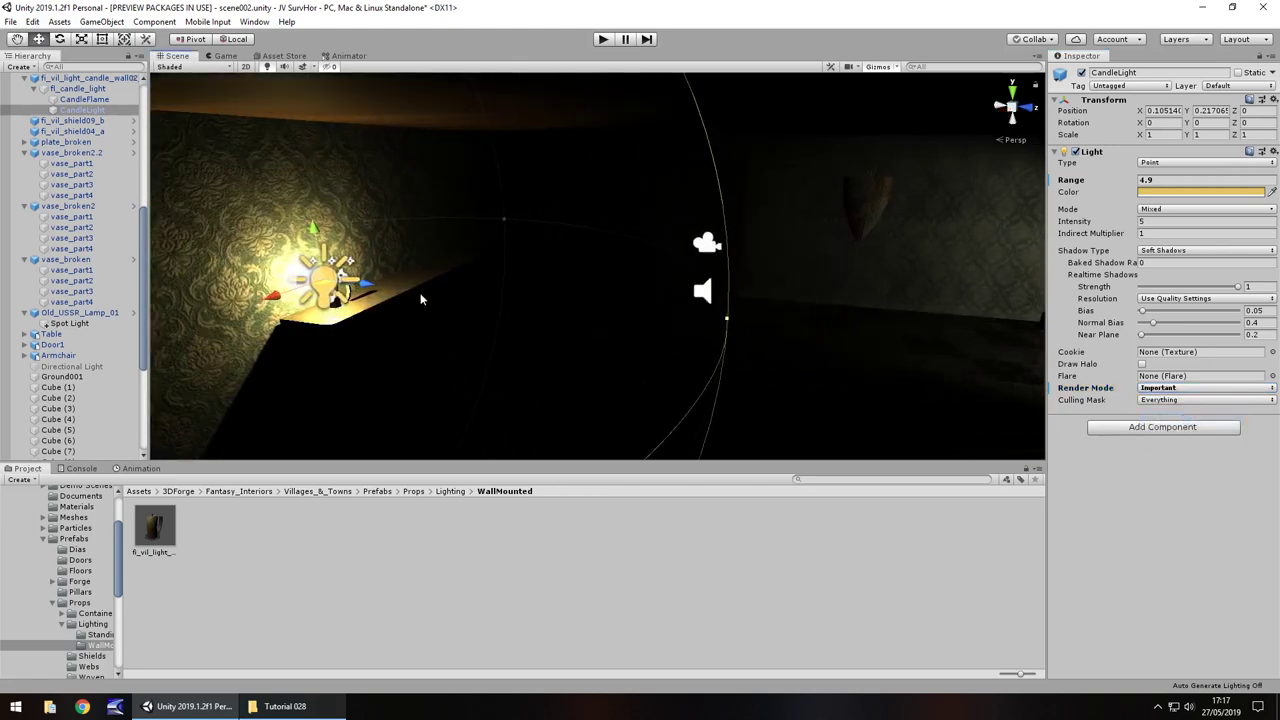
right_drag(916, 257, 937, 255)
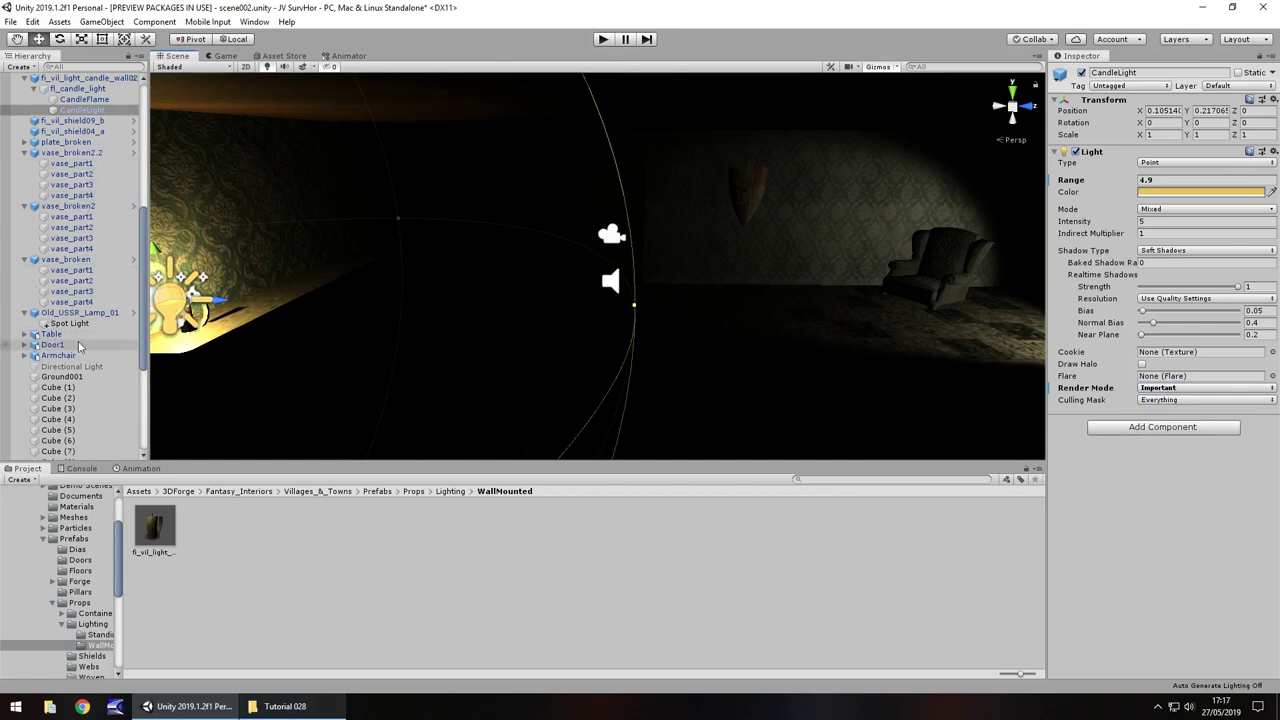
Re-enable the room's Point Light and set its range to 10.
scroll(72, 358, down, 5)
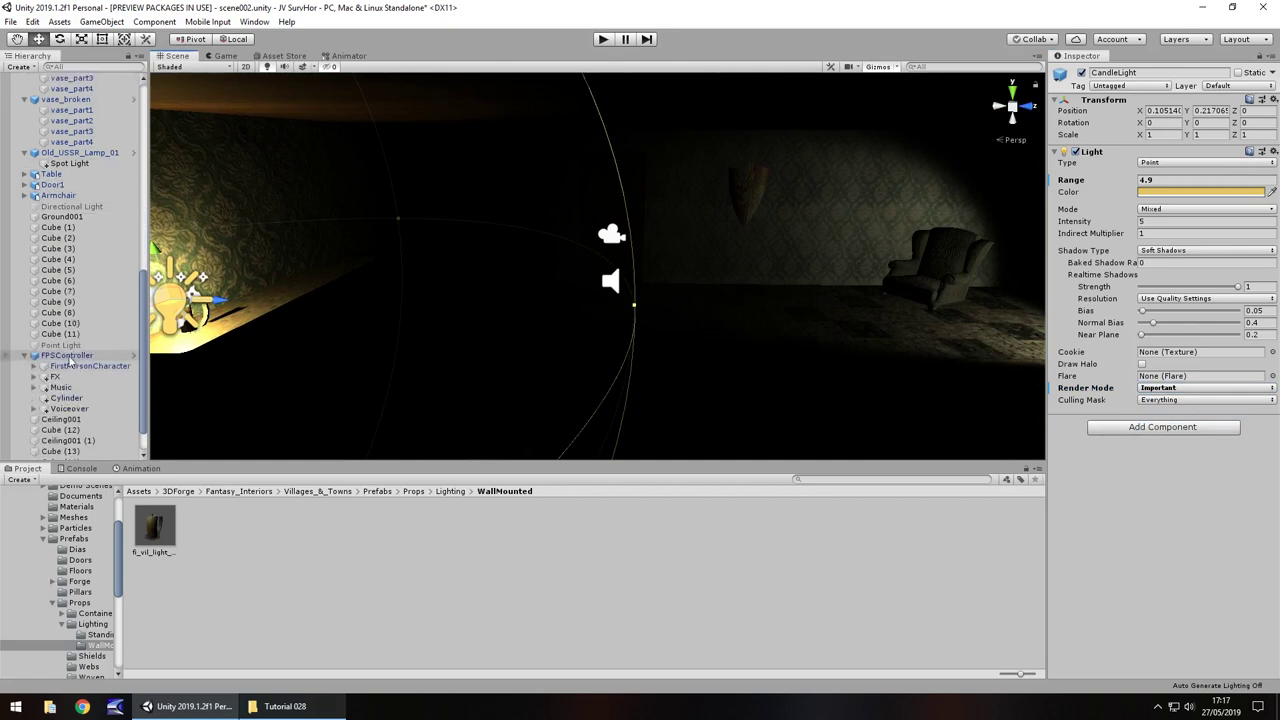
click(80, 346)
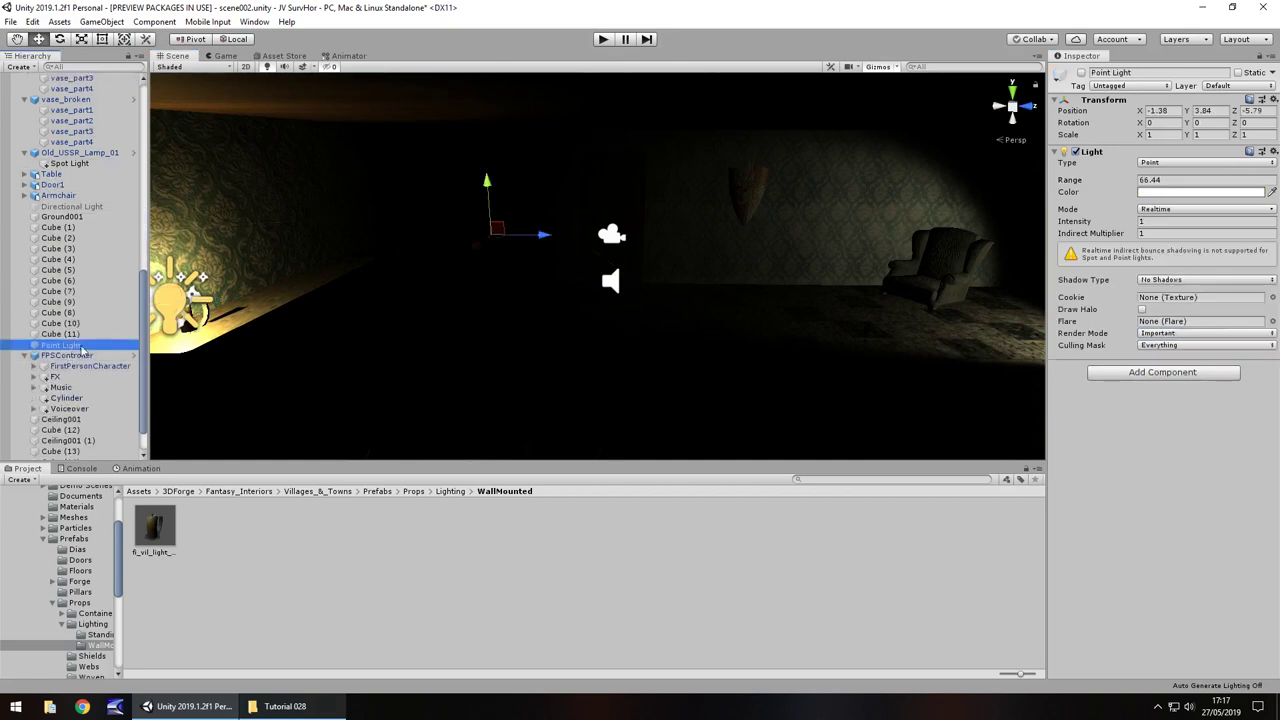
click(1082, 73)
click(1179, 179)
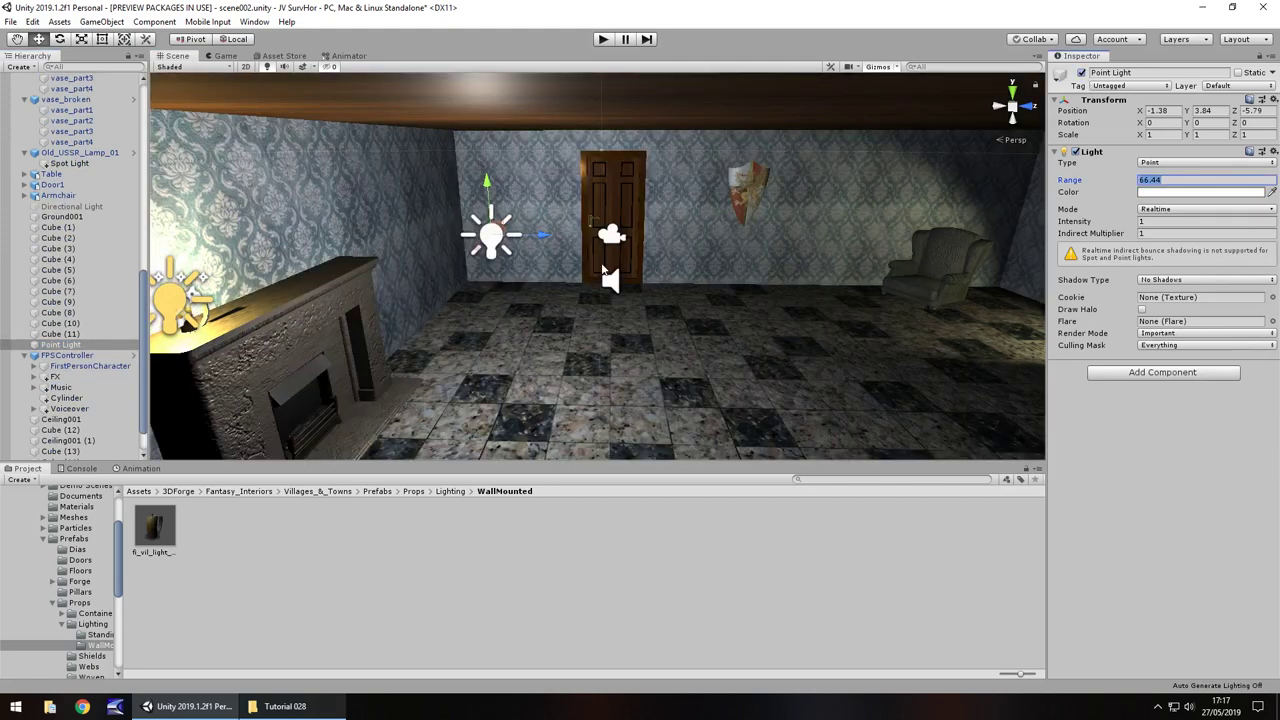
text(10)
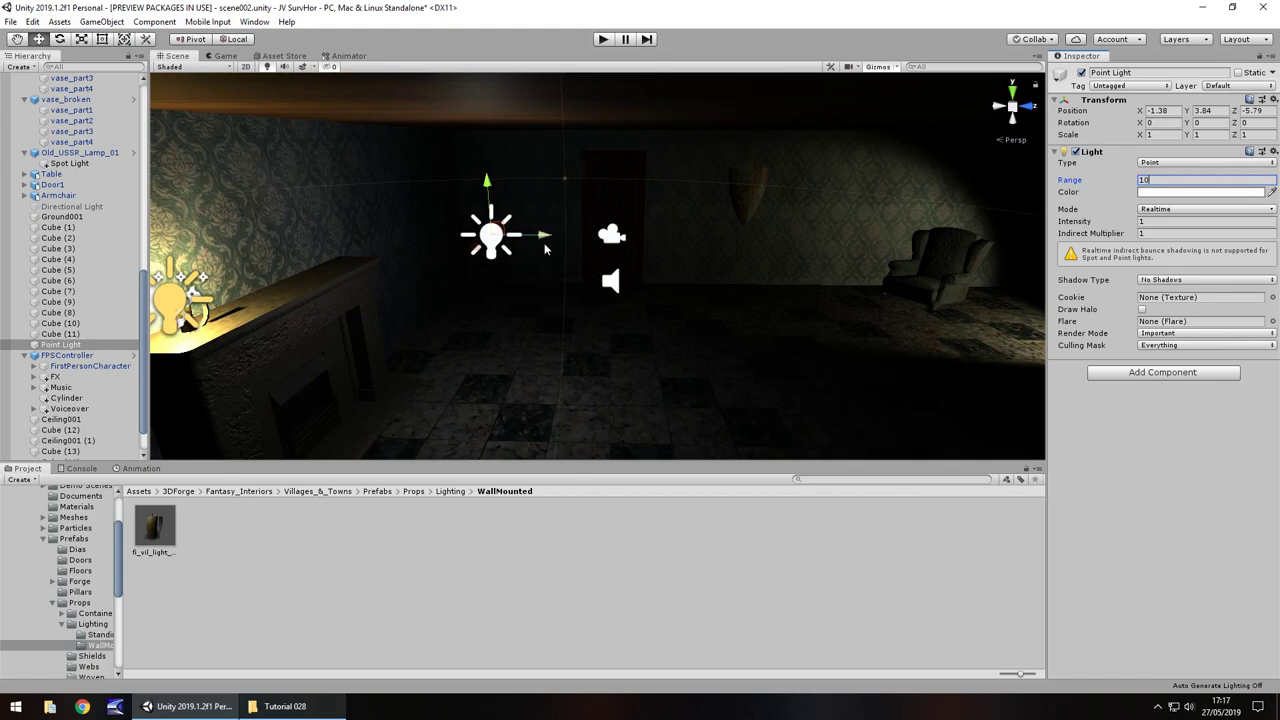
Move the Point Light towards the middle of the room, to about X 2.11, Z -1.17.
drag(544, 243, 850, 246)
right_drag(850, 246, 855, 255)
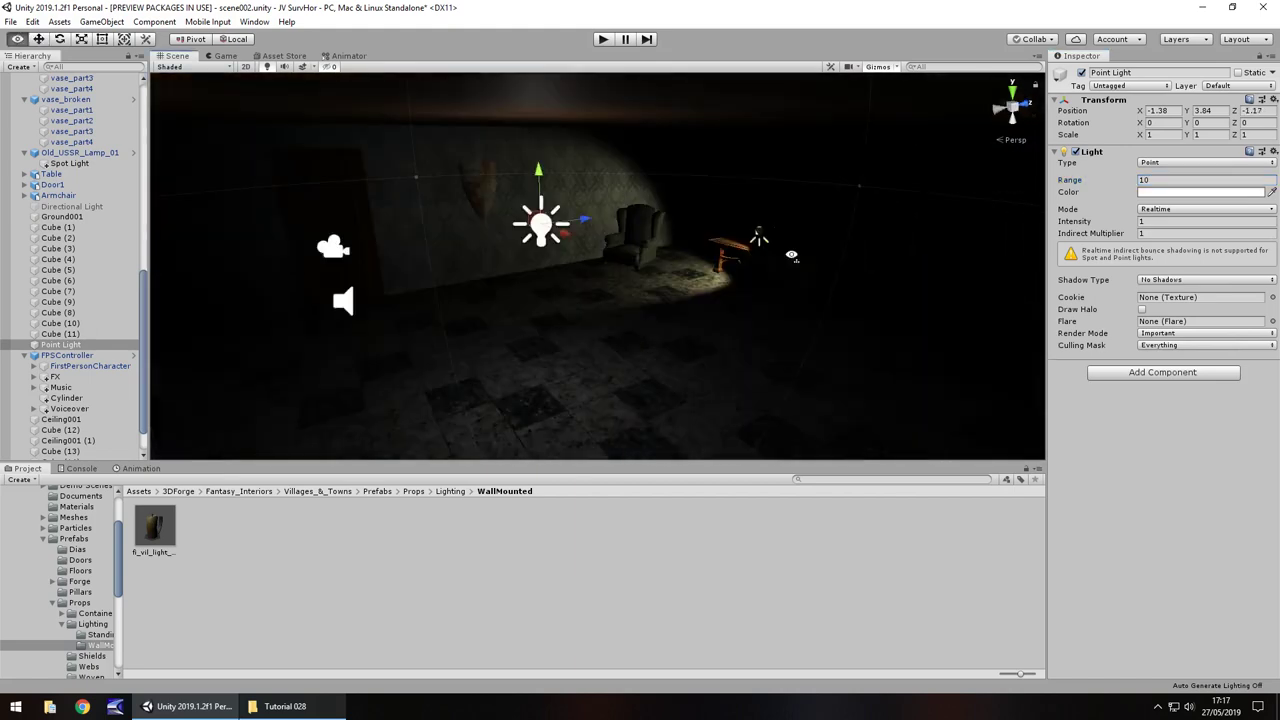
alt+drag(855, 255, 670, 189)
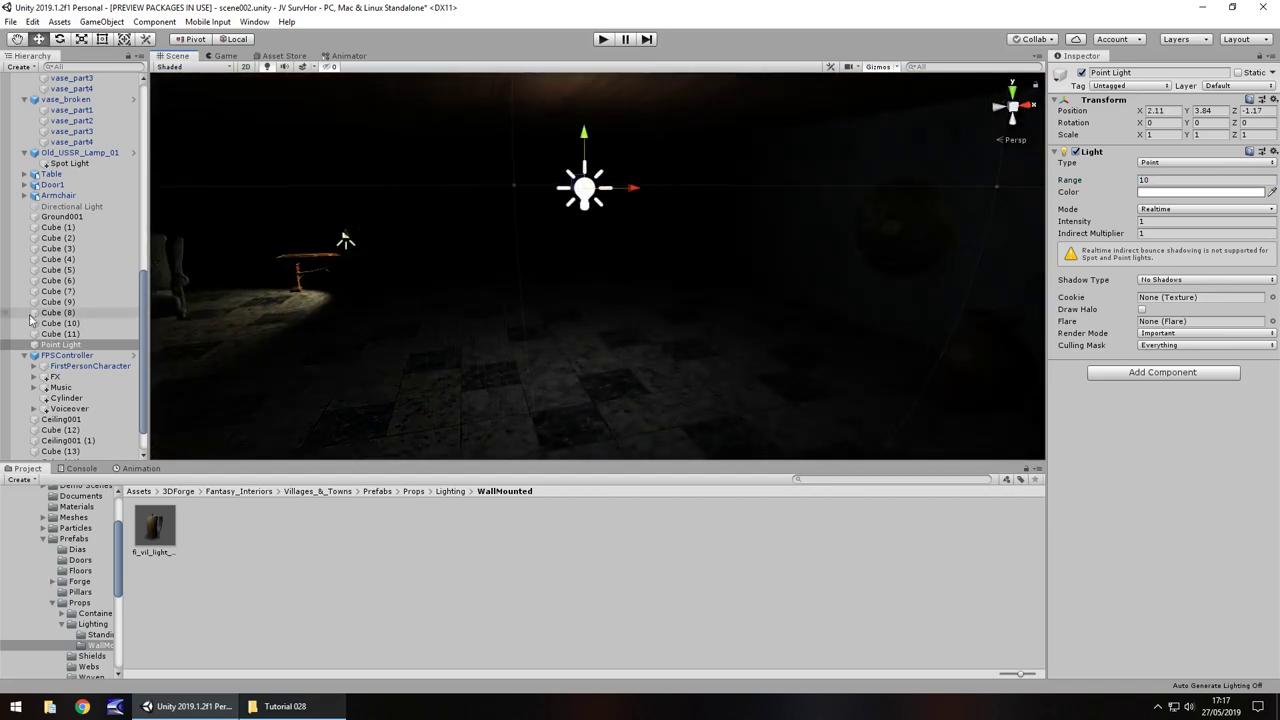
Duplicate the lamp table and move the copy along X to about 6.49, towards the opposite wall.
alt+drag(420, 300, 541, 268)
click(456, 252)
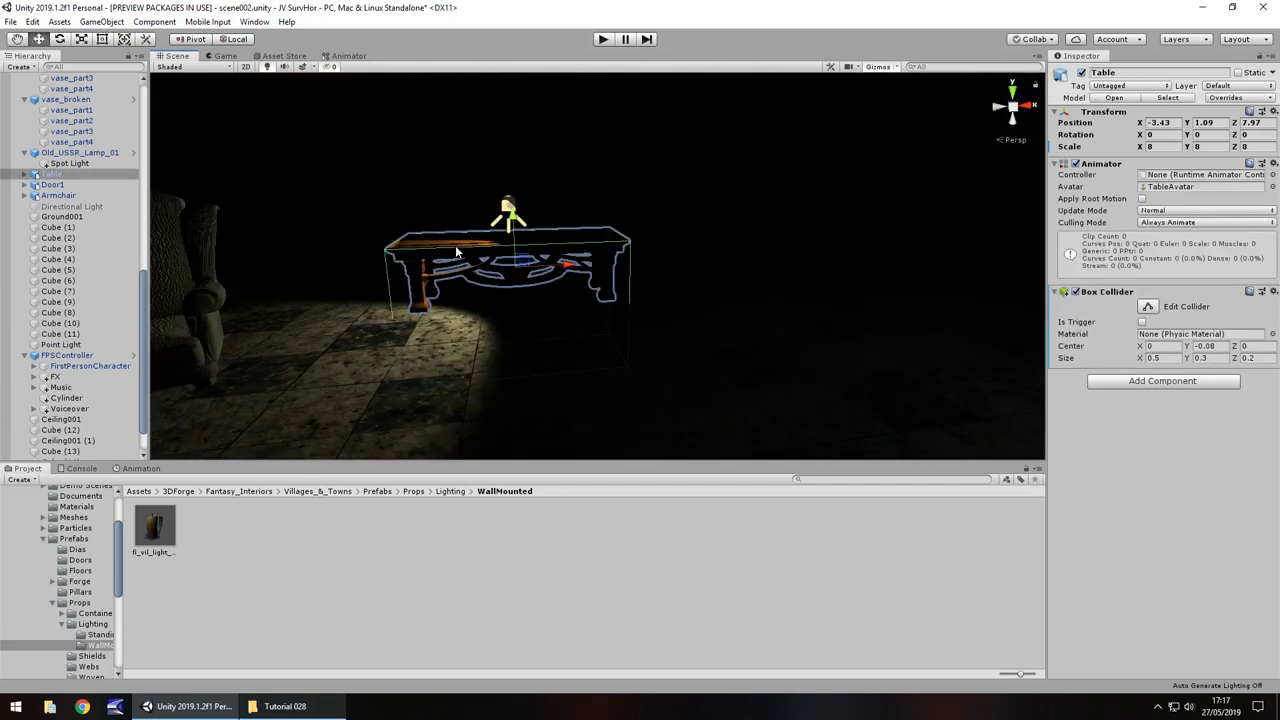
key(ctrl+d)
drag(572, 269, 1190, 228)
mouse_move(589, 243)
right_down()
mouse_move(784, 216)
mouse_move(603, 253)
right_up()
key(Right)
key(Left)
Duplicate the mantelpiece candle and move the copy to the wall by the second table, at about X 8.54, Y -0.07, Z 6.59.
drag(897, 252, 162, 273)
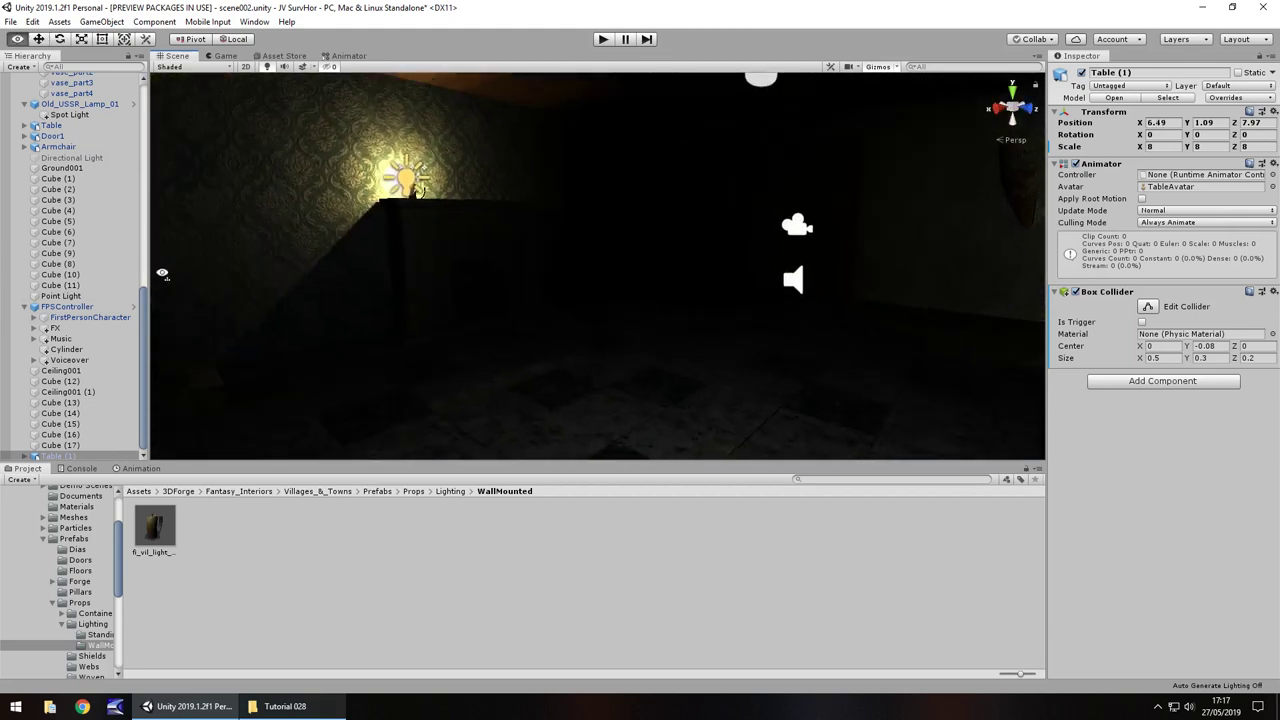
click(413, 194)
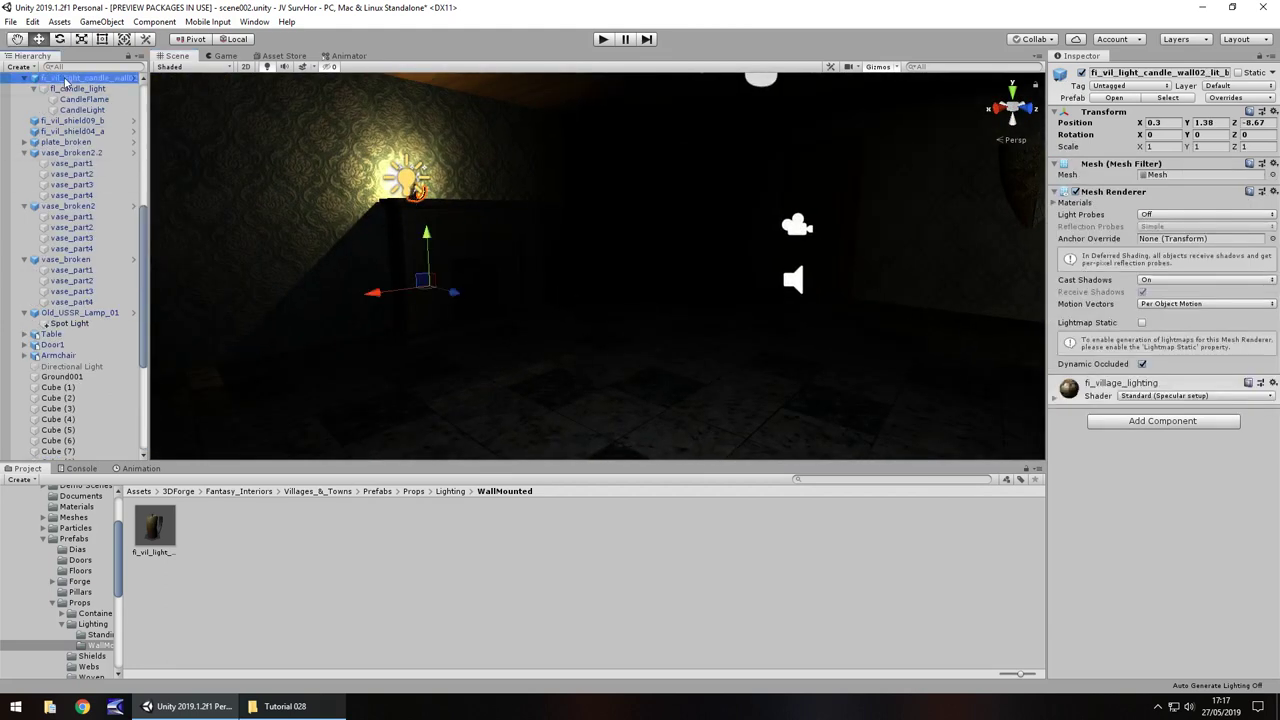
alt+drag(413, 200, 471, 247)
right_drag(471, 247, 511, 286)
scroll(514, 290, down, 2)
scroll(70, 264, down, 4)
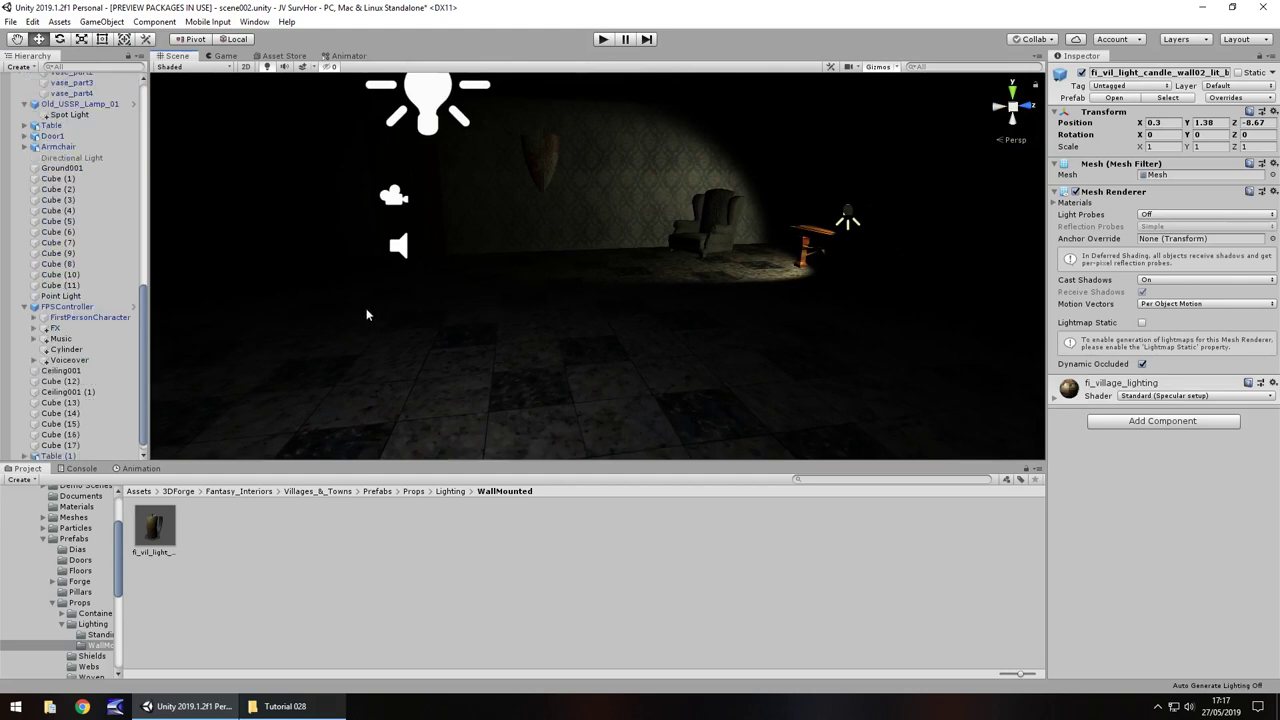
right_drag(440, 311, 398, 311)
alt+drag(397, 311, 879, 299)
drag(505, 254, 847, 303)
drag(920, 262, 803, 312)
drag(717, 298, 800, 336)
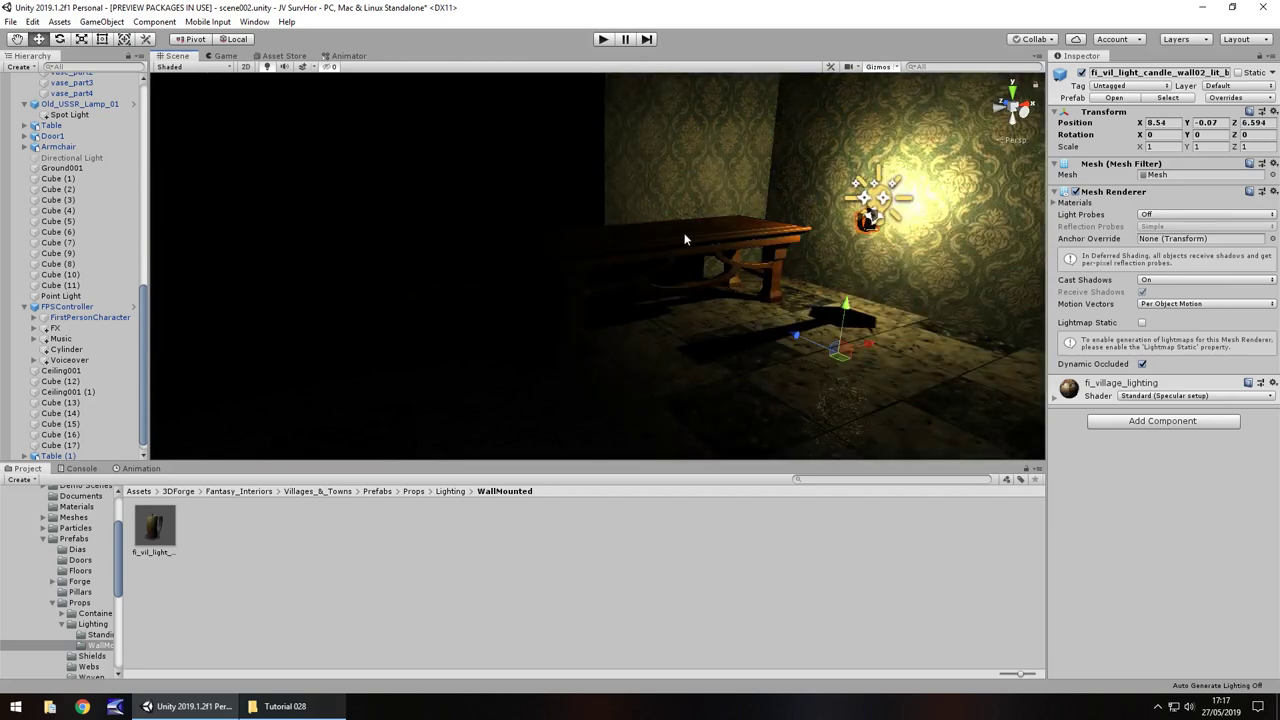
Set Table (1)'s Y rotation to 90 and move it against the wall under the candle, at about X 8.74, Z 6.76.
click(686, 240)
click(686, 240)
text(90)
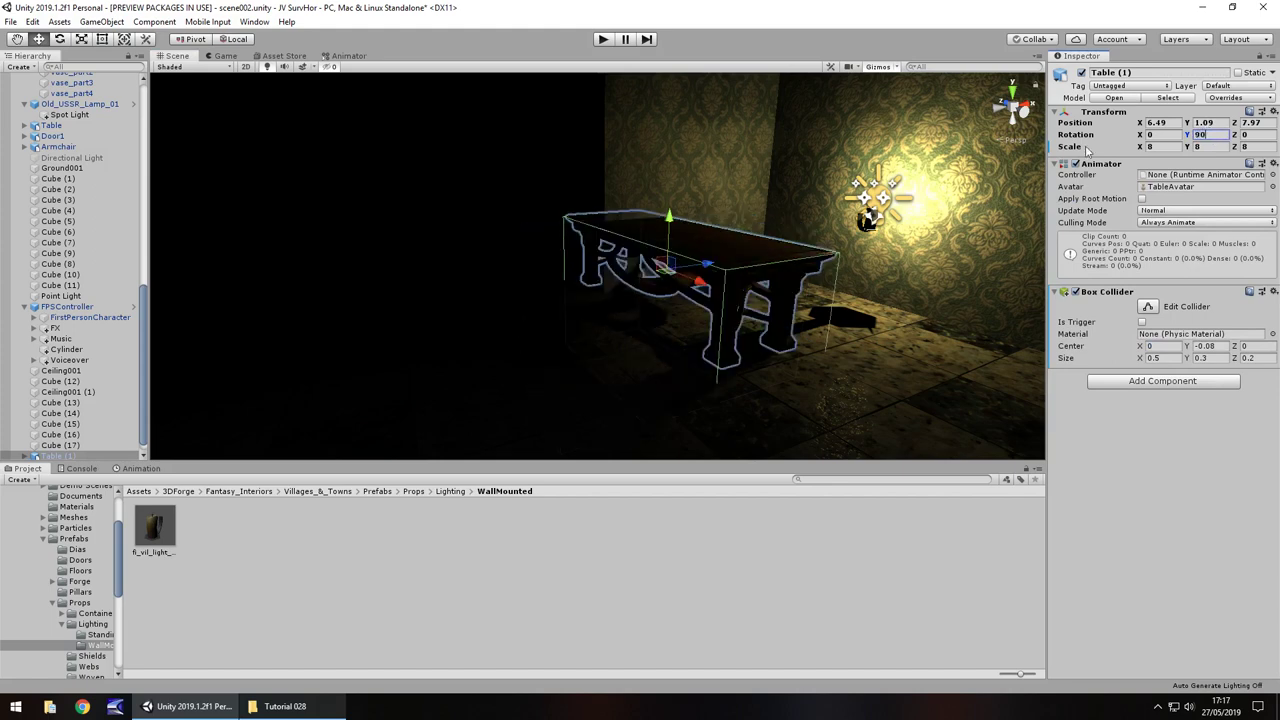
drag(684, 277, 866, 288)
Check the candlelit table from across the room and open the Webs prefab folder under Props.
right_drag(829, 300, 250, 278)
right_drag(781, 280, 421, 233)
right_drag(660, 263, 594, 255)
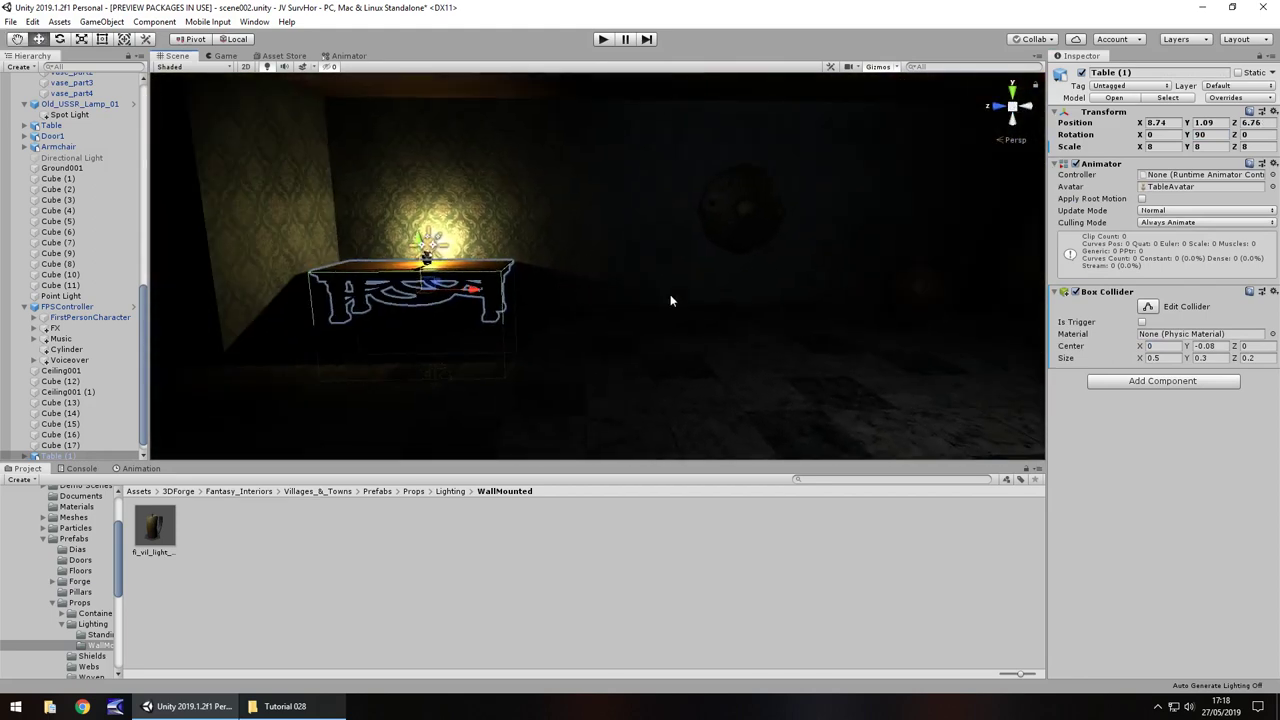
right_drag(701, 300, 626, 298)
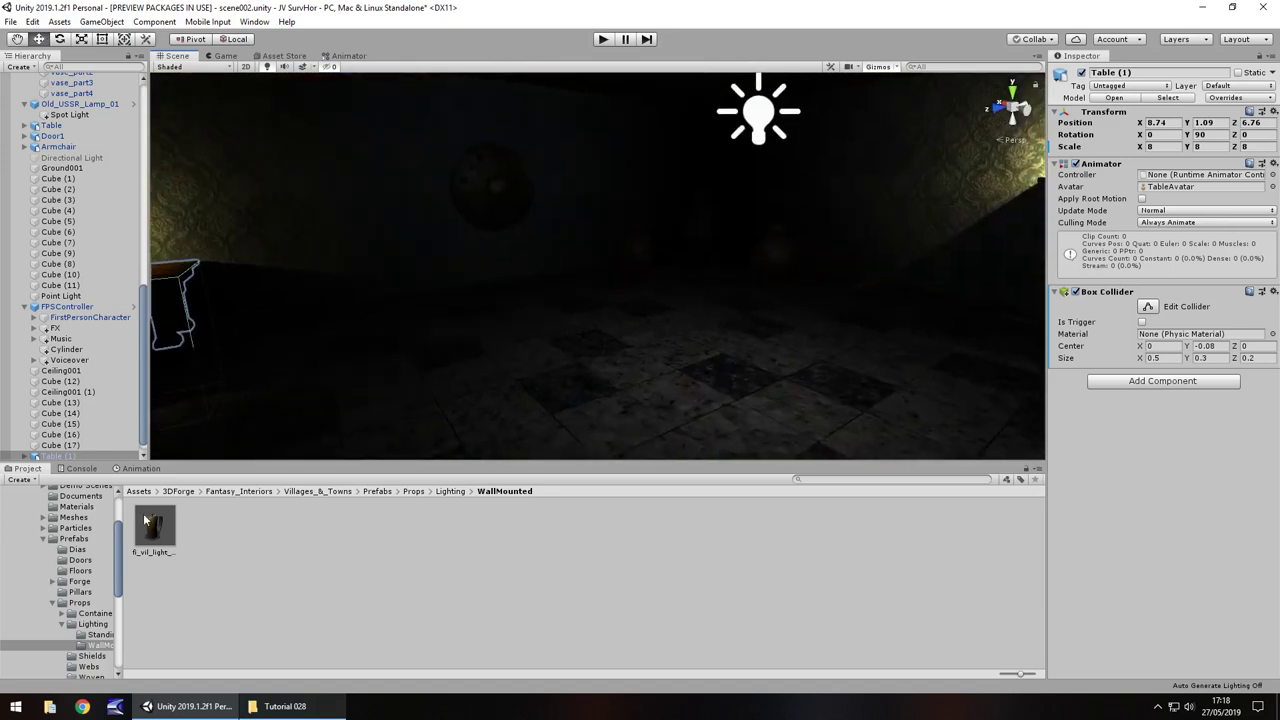
scroll(40, 567, down, 5)
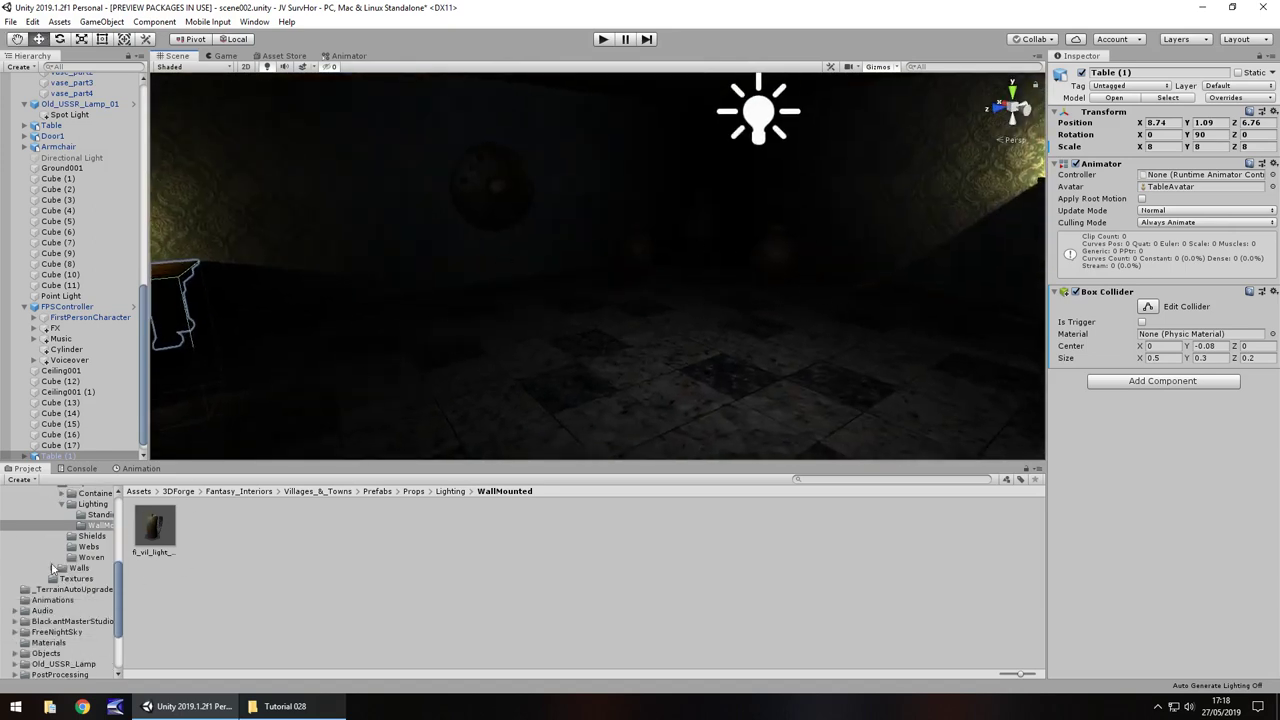
click(88, 547)
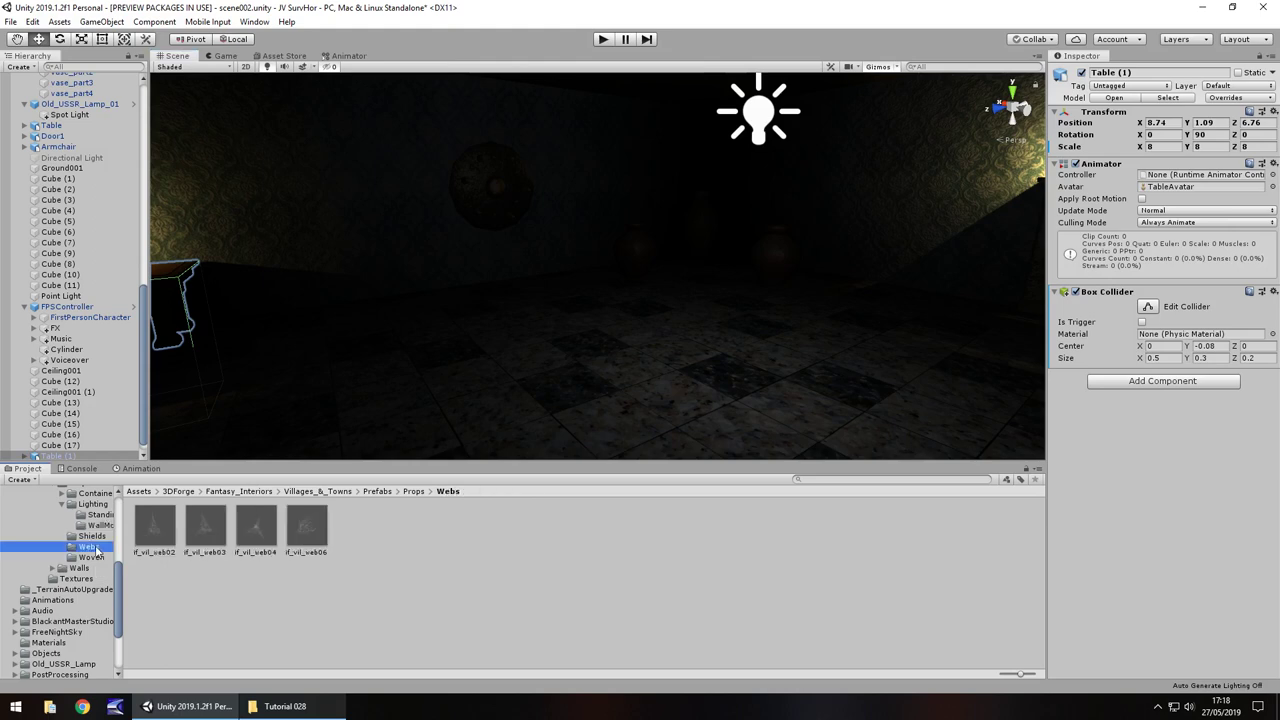
Place the if_vil_web02 prefab on the floor between the armchair and the lamp table, and scale it to 1.5 on all axes.
right_drag(508, 364, 1157, 372)
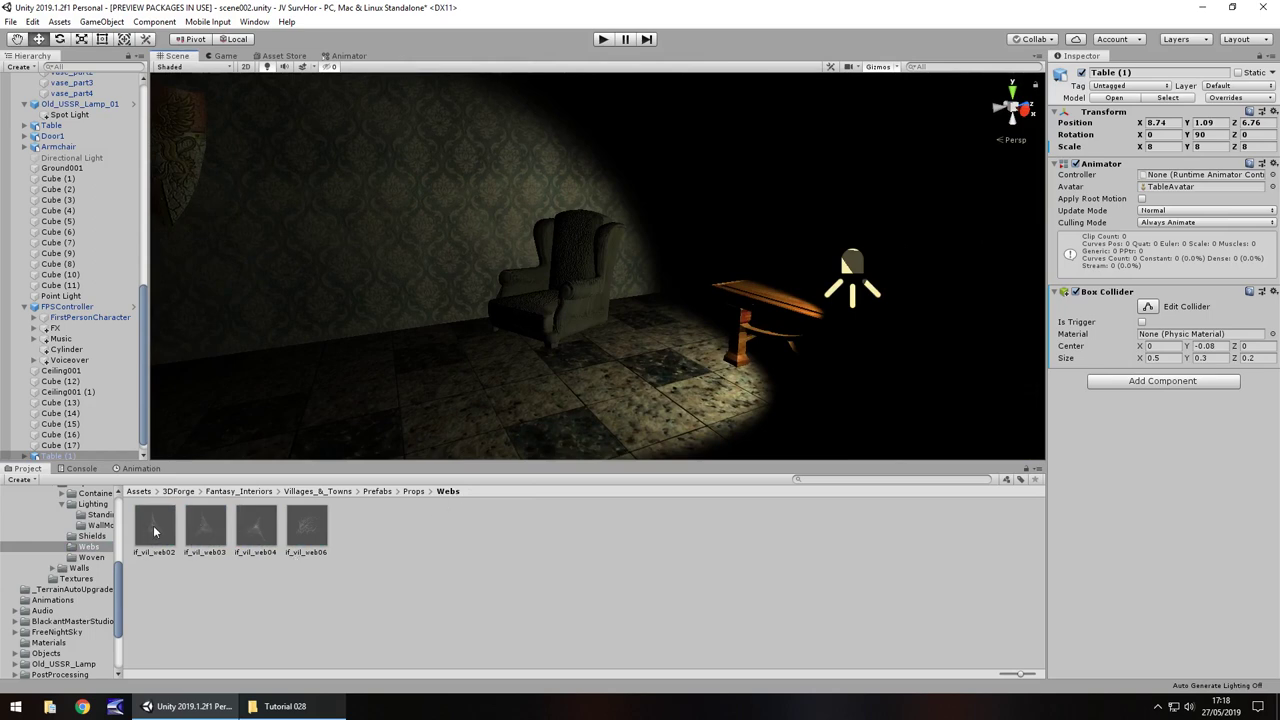
drag(154, 531, 656, 334)
click(1158, 147)
text(1.5)
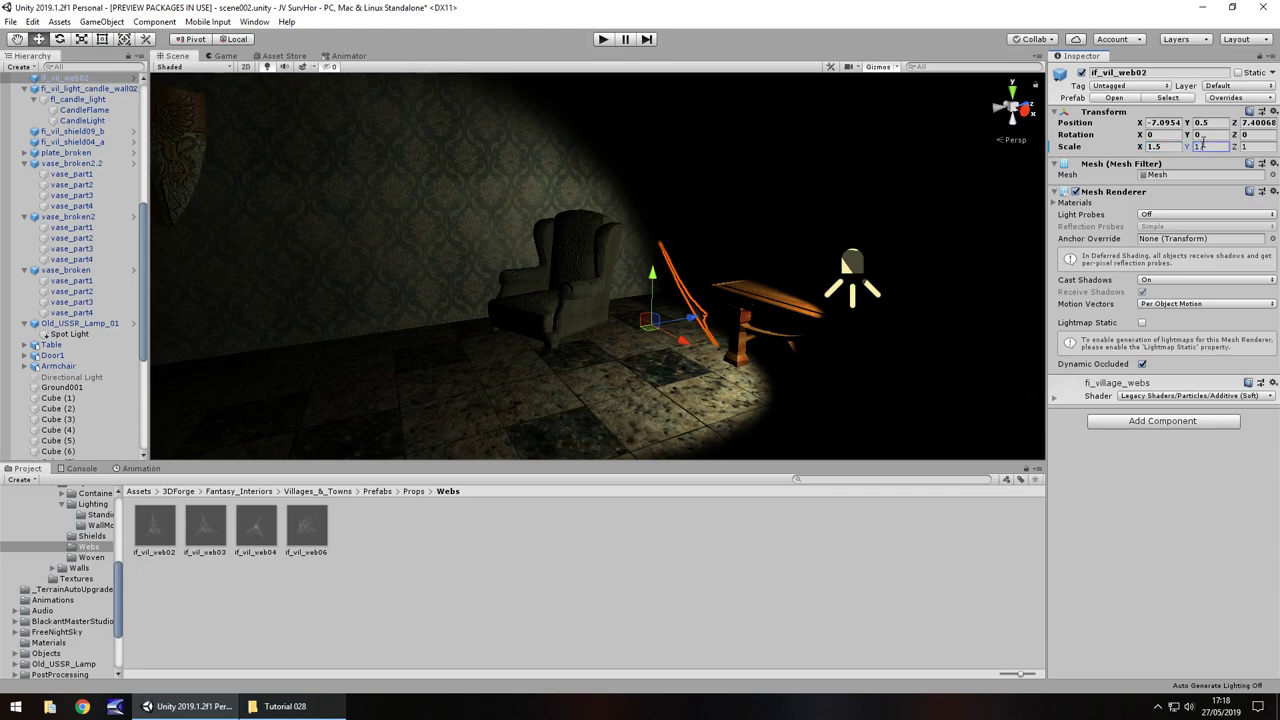
text(1.5)
click(1250, 146)
text(1.5)
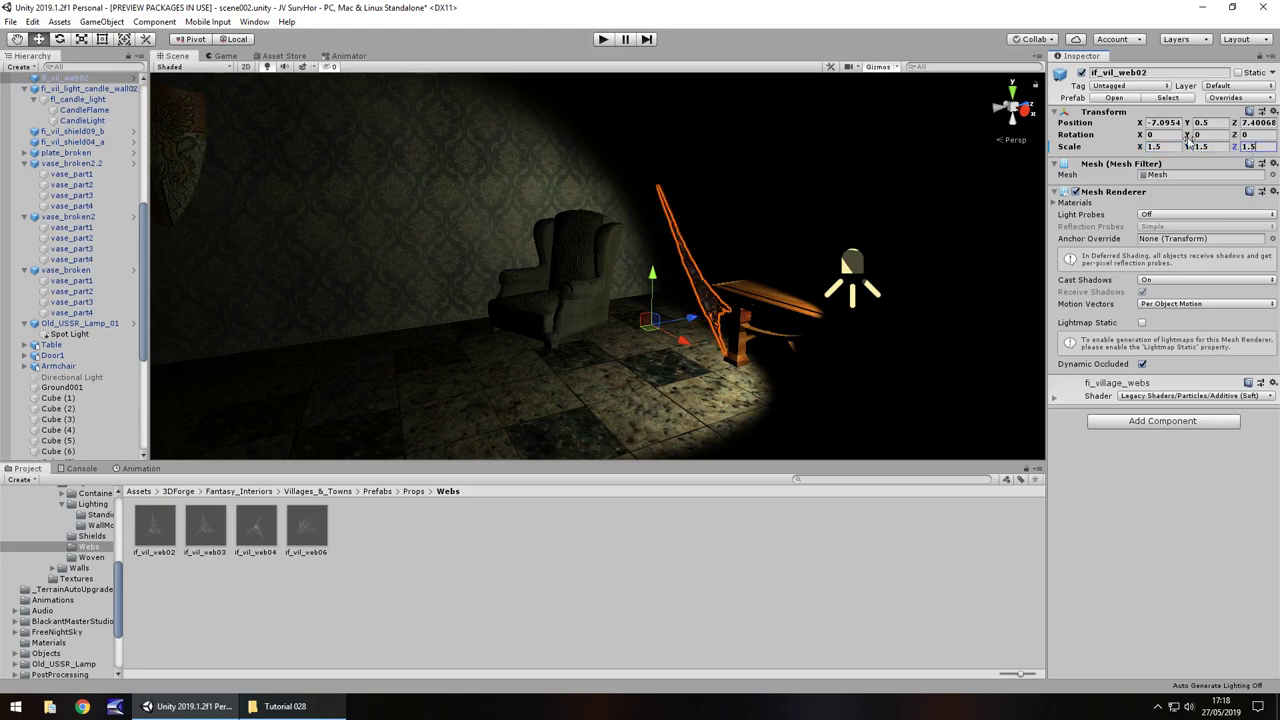
Rotate if_vil_web02 to about 99.18 on Y and move it into the room corner by the armchair, at about X -8.515, Z 9.975.
drag(1189, 137, 859, 292)
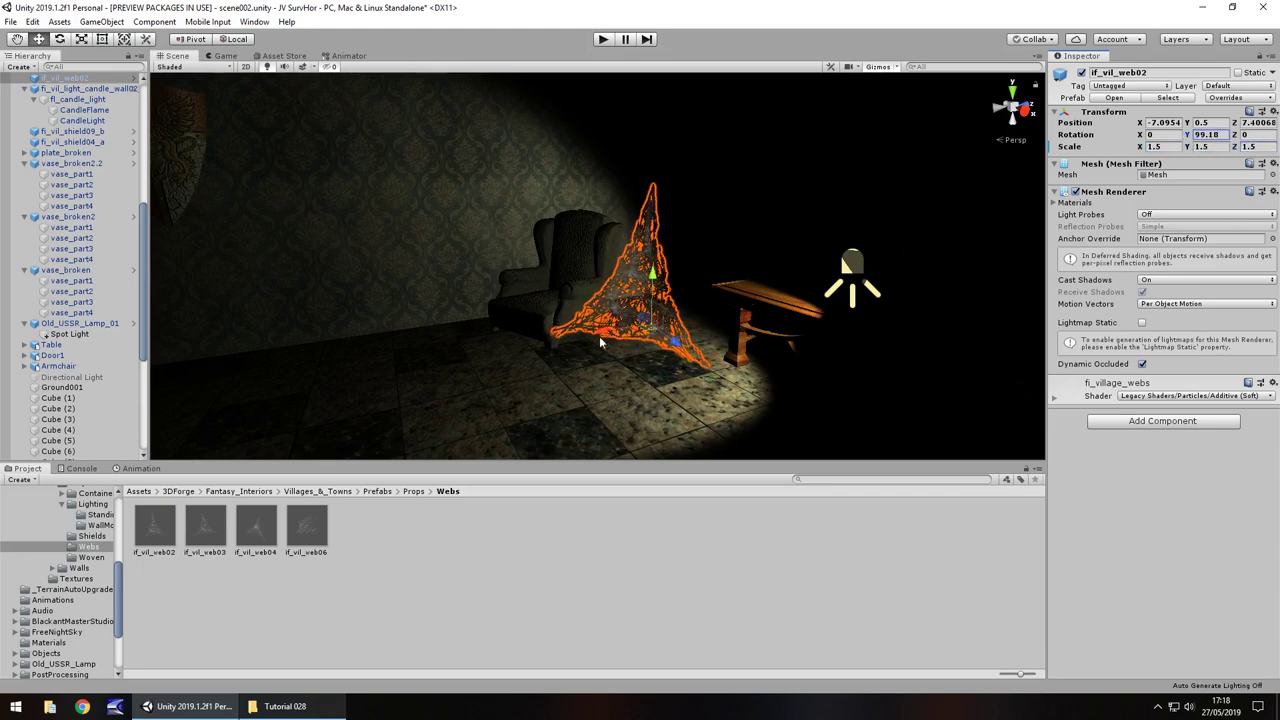
drag(596, 335, 672, 288)
right_drag(746, 302, 700, 285)
alt+drag(700, 285, 687, 324)
scroll(687, 319, up, 5)
drag(589, 258, 690, 286)
Open the Woven prefab folder under Props.
right_drag(609, 358, 410, 330)
click(92, 557)
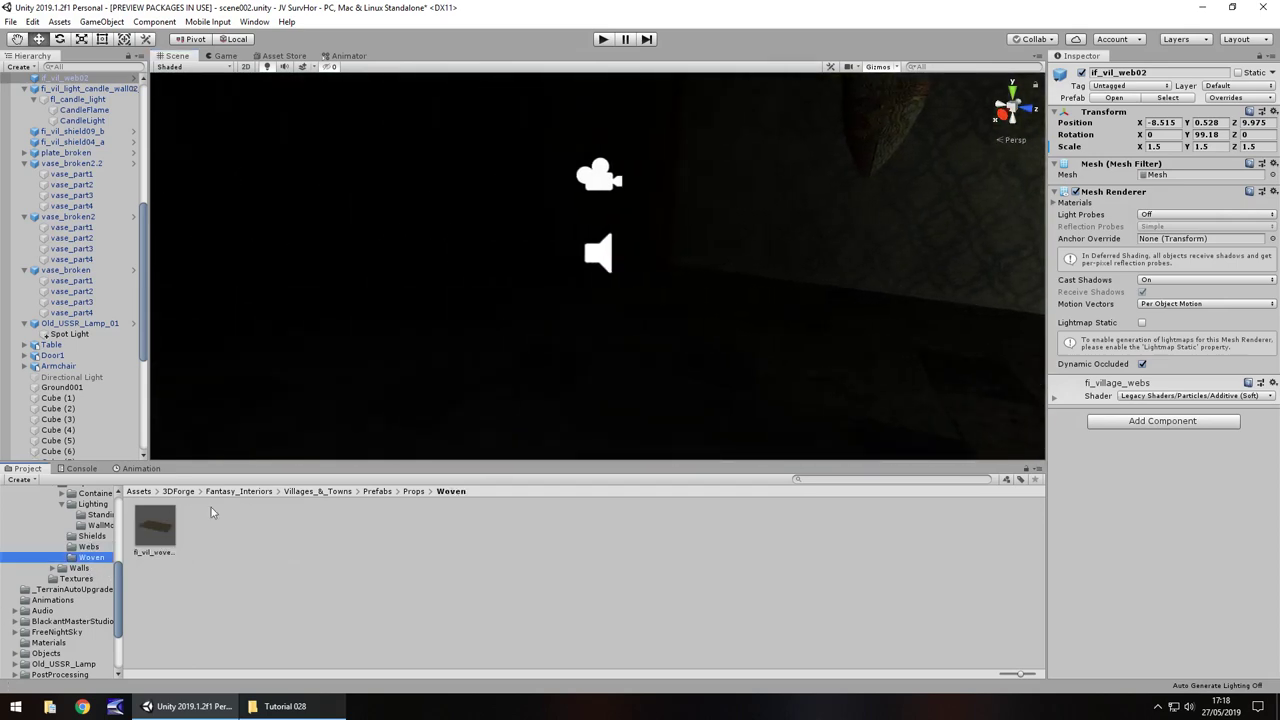
Place the fi_vil_woven_carpet01a prefab on the open floor in the middle of the room.
right_drag(757, 275, 206, 531)
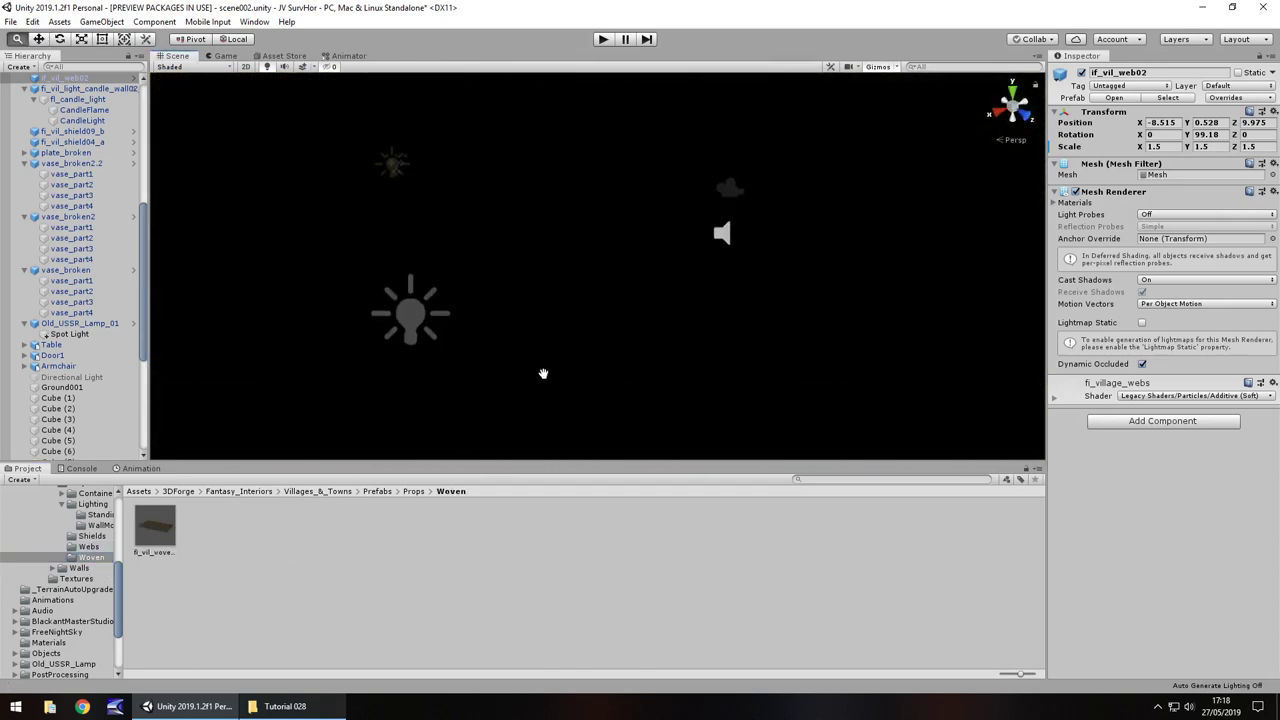
middle_drag(543, 374, 543, 369)
drag(155, 527, 495, 335)
Set the woven carpet's scale to 5 on all axes.
click(1166, 148)
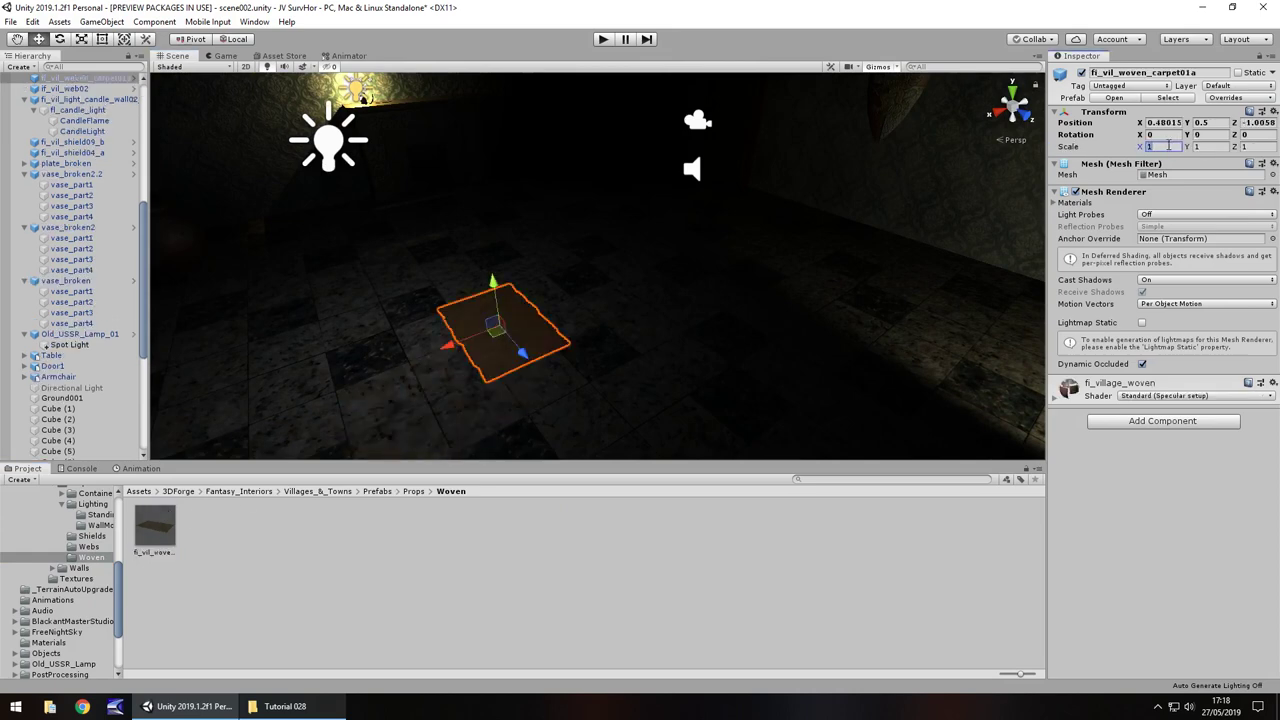
text(5)
click(1214, 147)
click(1267, 146)
text(5)
right_drag(755, 235, 597, 258)
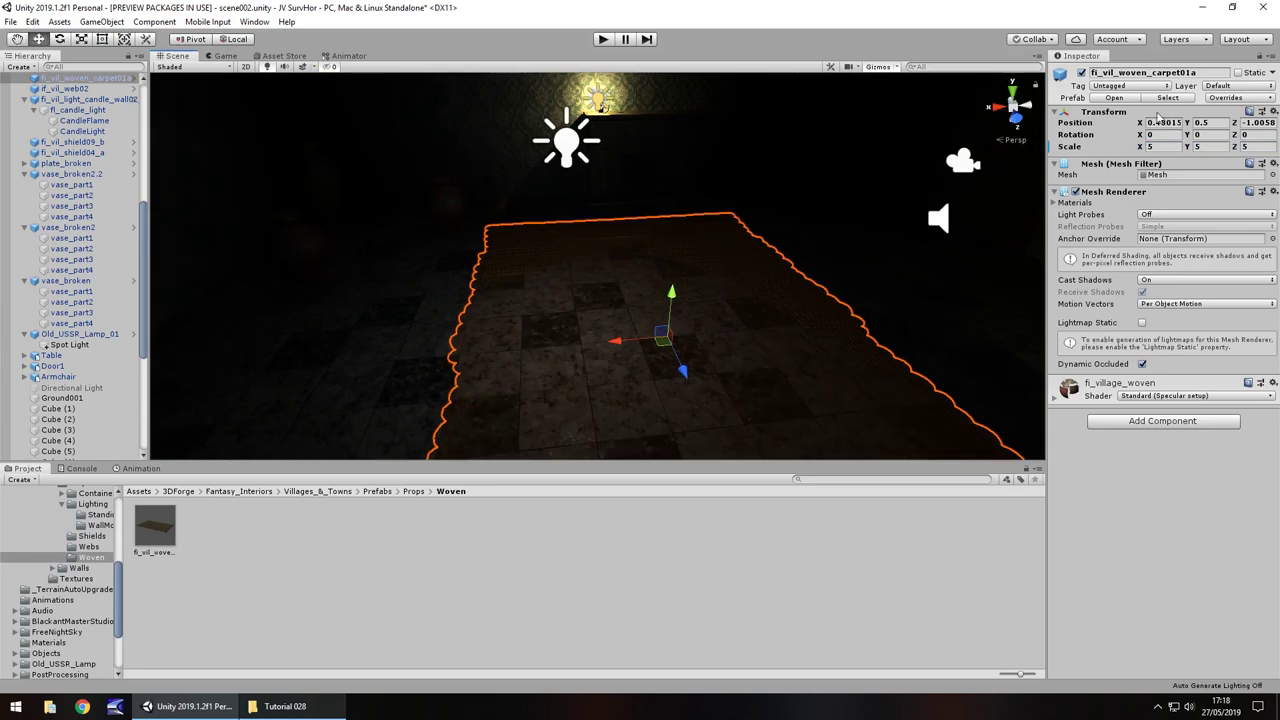
Set the woven carpet's scale to 3 on all axes and raise it to Y 0.51.
text(3)
click(1214, 147)
text(3)
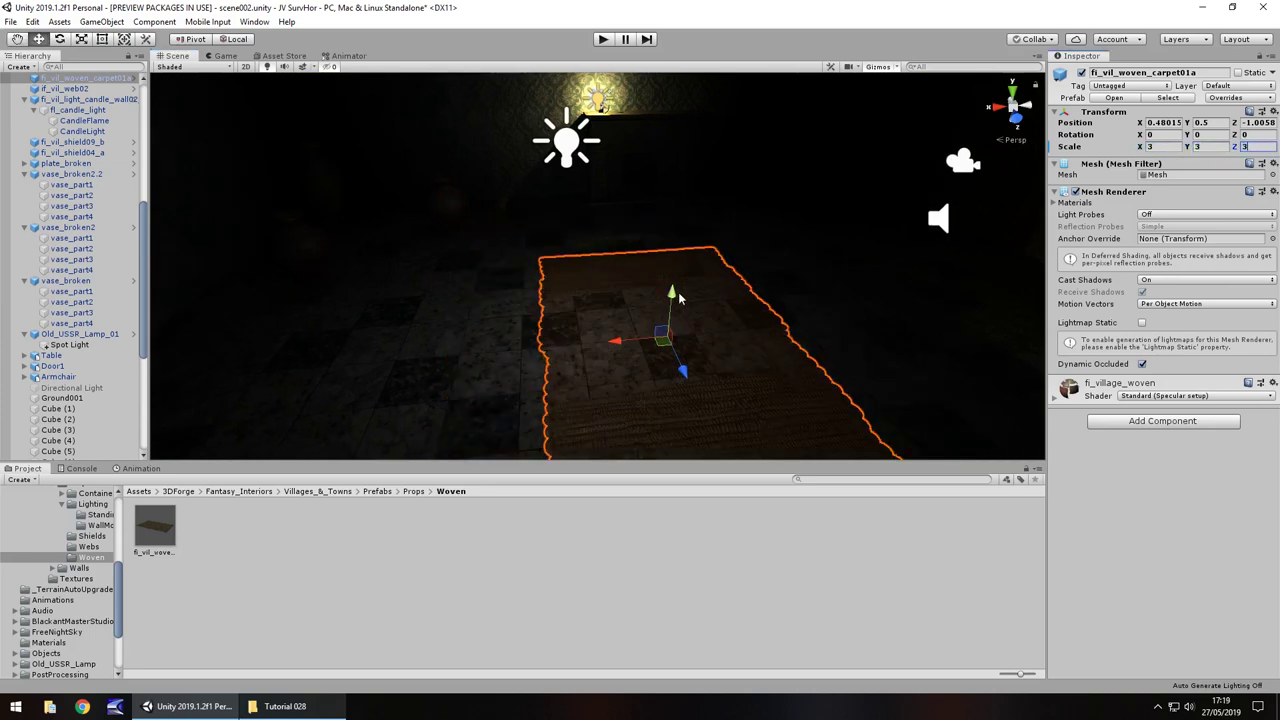
drag(676, 296, 676, 293)
Select Table (1) together with the candle on it and slide both along the wall toward the wall shield.
right_drag(850, 315, 517, 271)
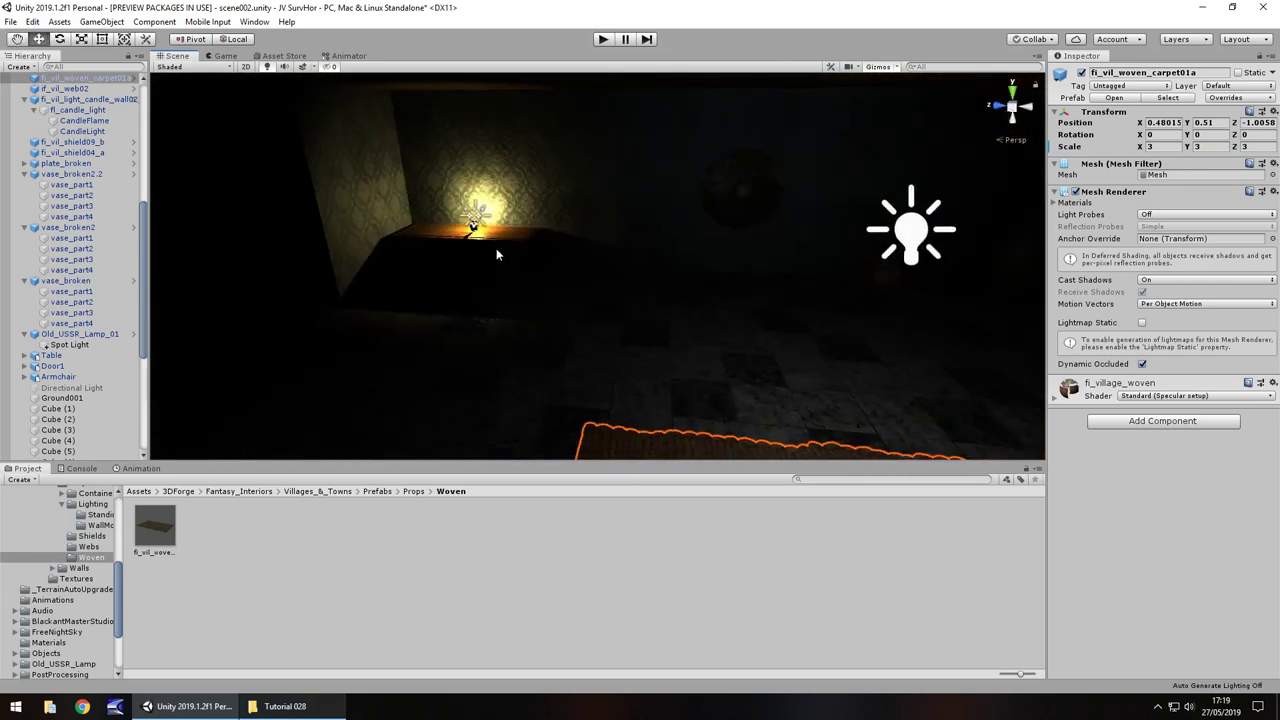
click(499, 244)
key(f)
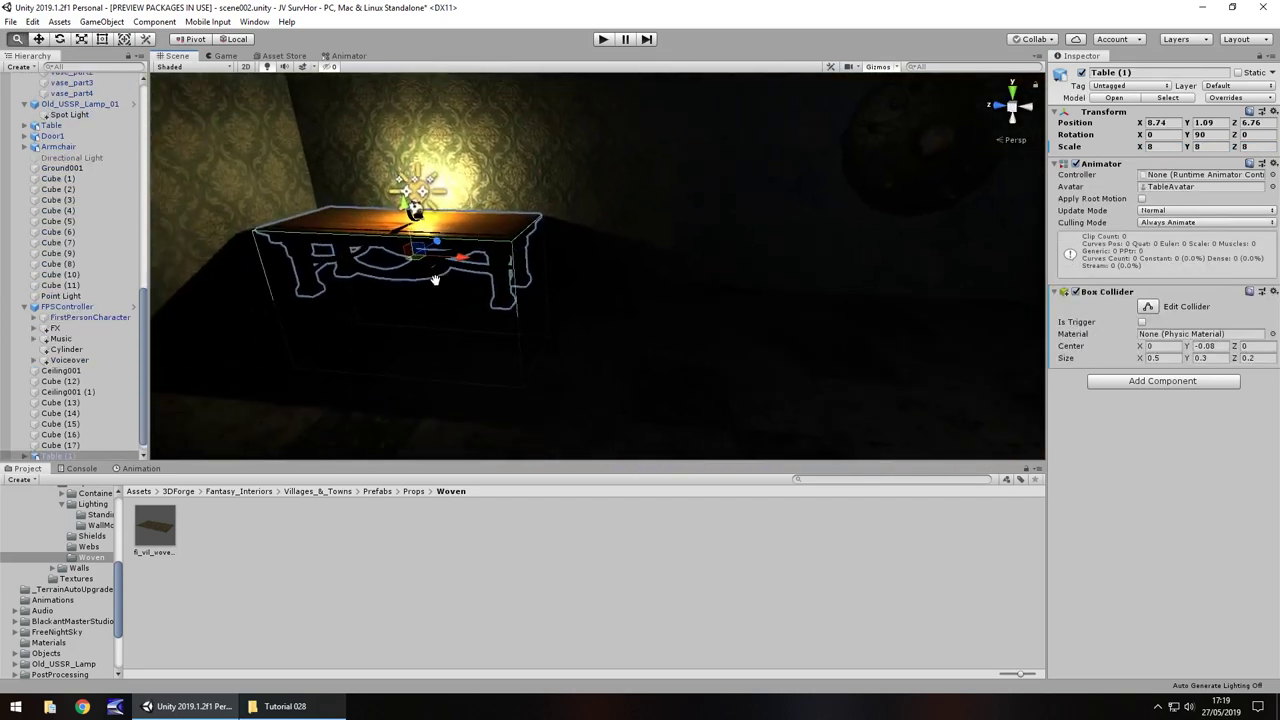
shift+click(500, 228)
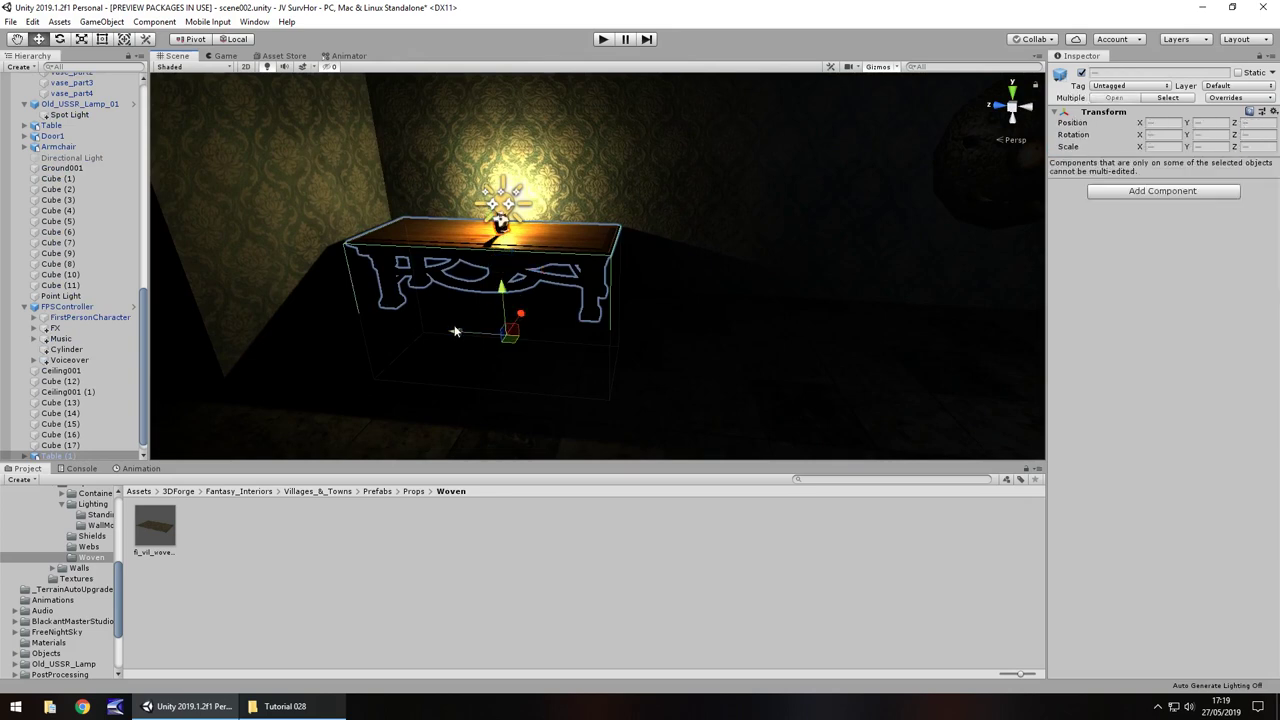
drag(455, 331, 679, 376)
Move the Point Light above the room along Z to -2.222.
right_drag(549, 242, 649, 249)
right_drag(494, 271, 642, 277)
right_drag(340, 285, 427, 285)
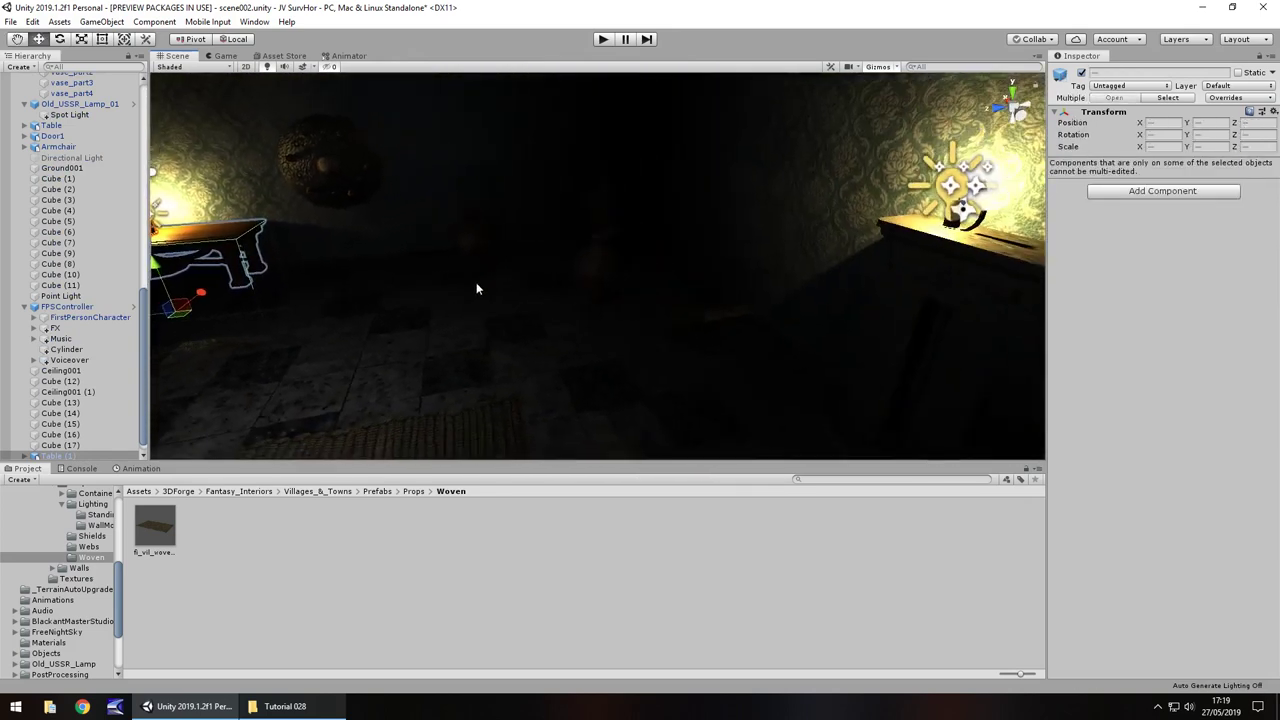
right_drag(500, 256, 428, 240)
click(389, 174)
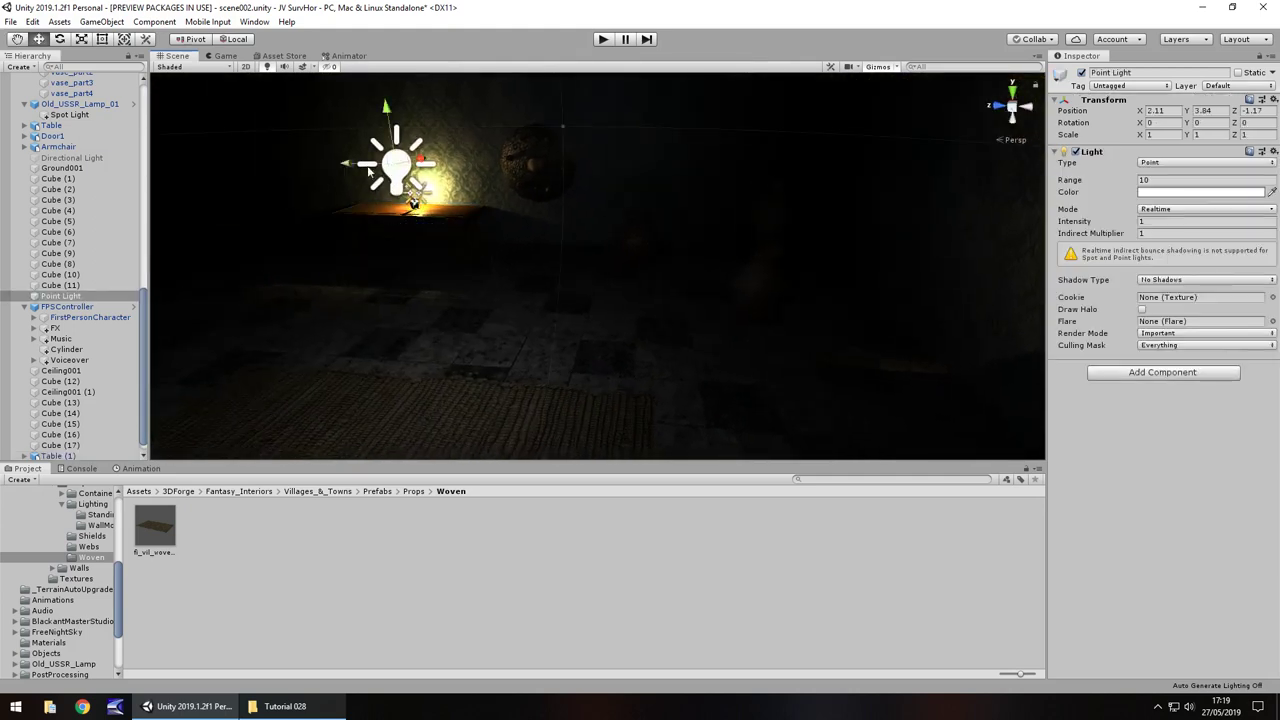
drag(352, 167, 519, 181)
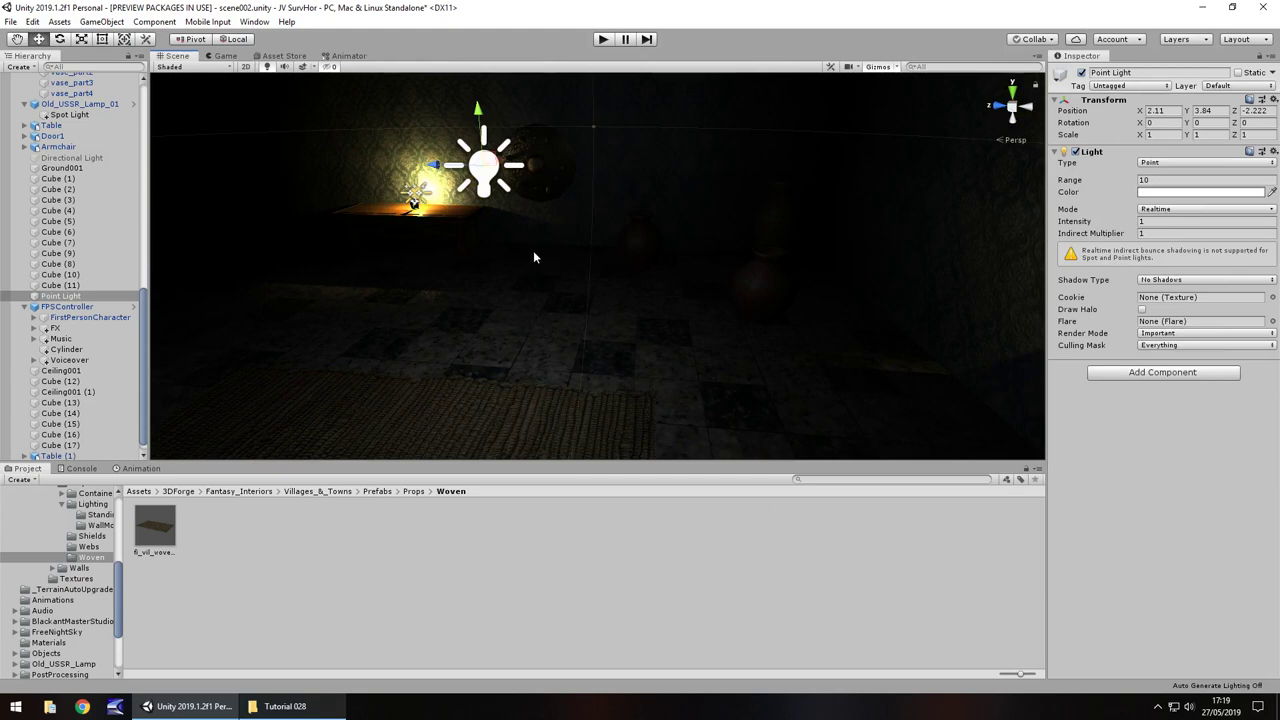
Place the if_vil_web06 prefab from the Webs folder beside the candlelit table and scale it to 3 on all axes.
right_drag(611, 257, 286, 461)
click(89, 547)
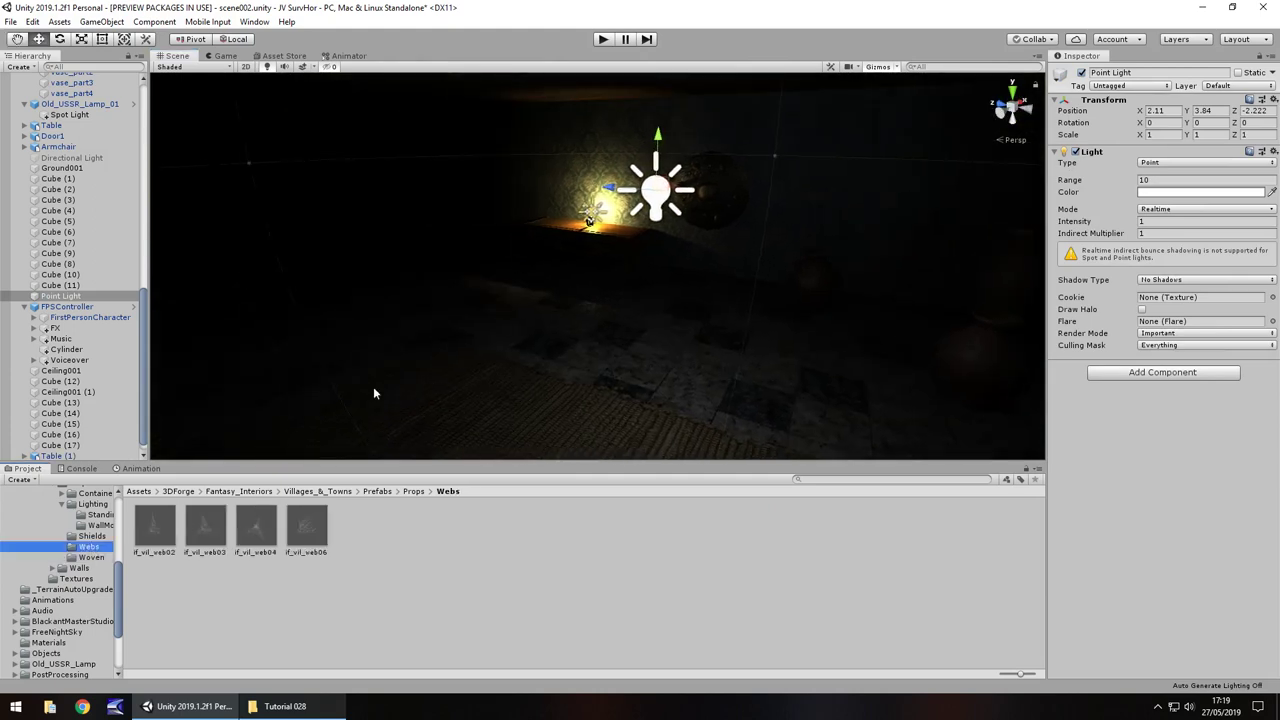
right_drag(428, 357, 567, 338)
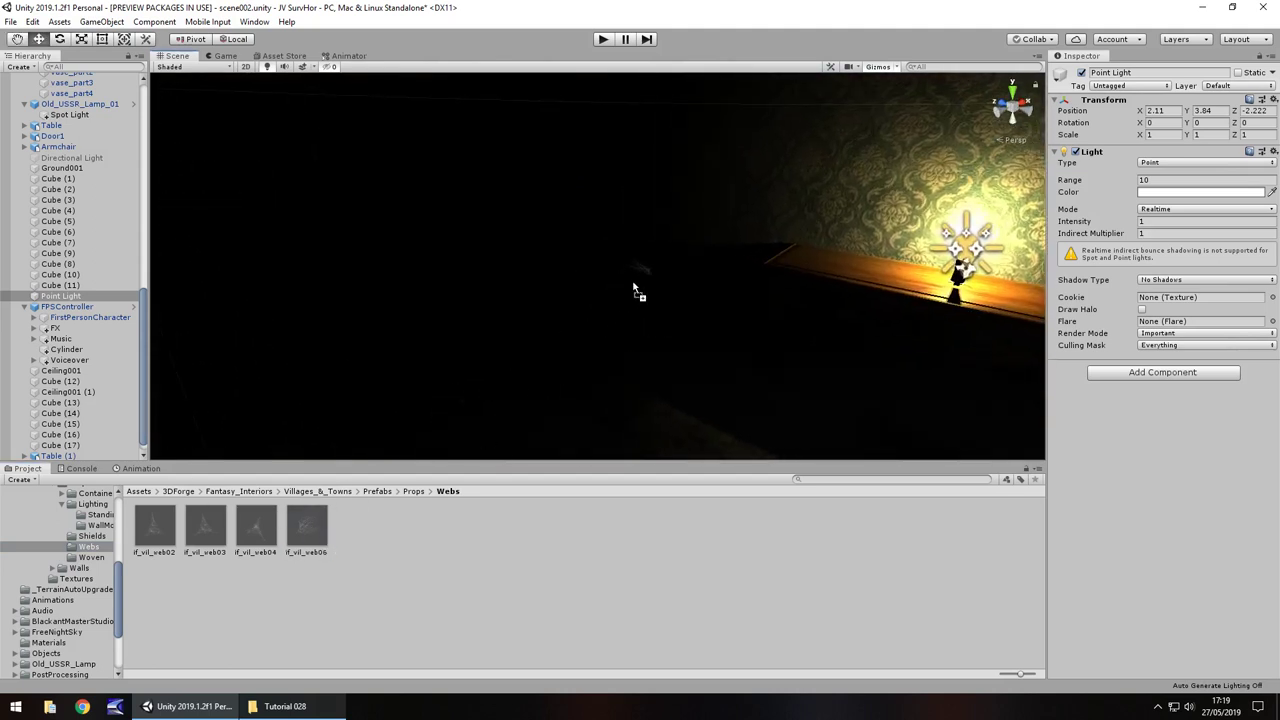
drag(633, 290, 636, 292)
click(1163, 147)
text(3)
key(Tab)
text(3)
key(Tab)
text(3)
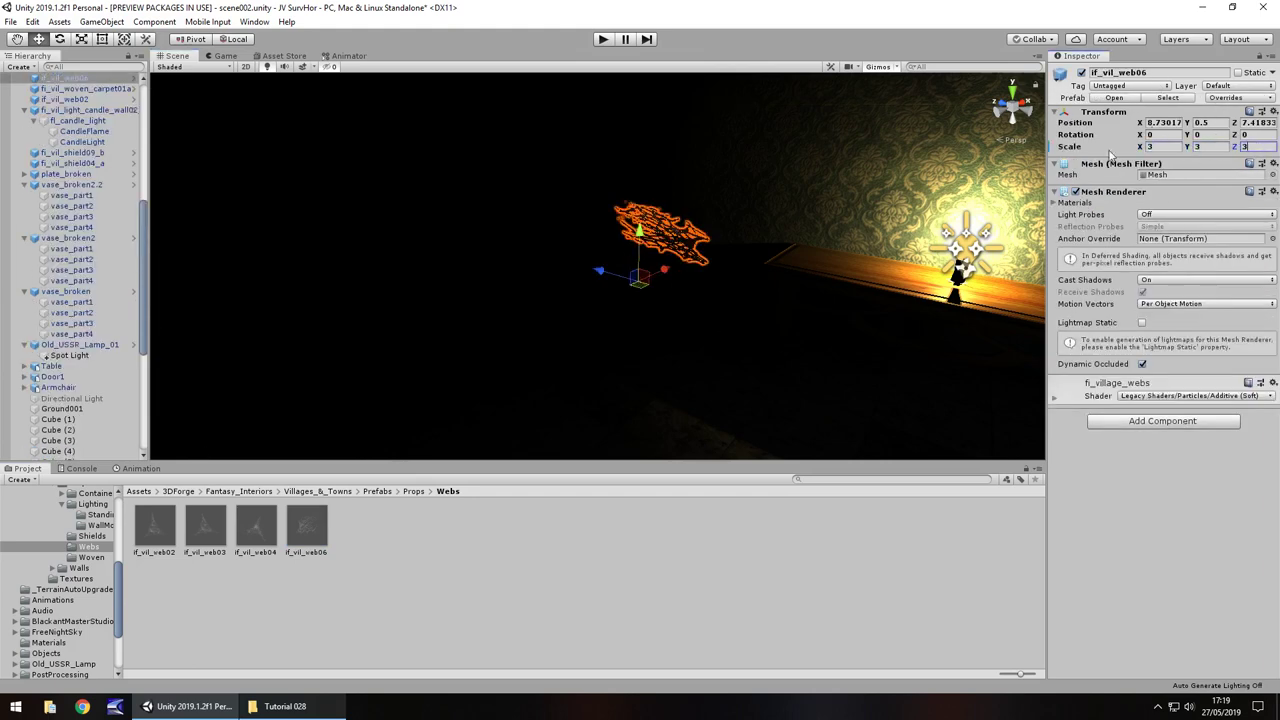
Rotate if_vil_web06 to 180 on Y and move it toward the room corner at Y -0.08, Z 8.81.
right_drag(789, 259, 704, 236)
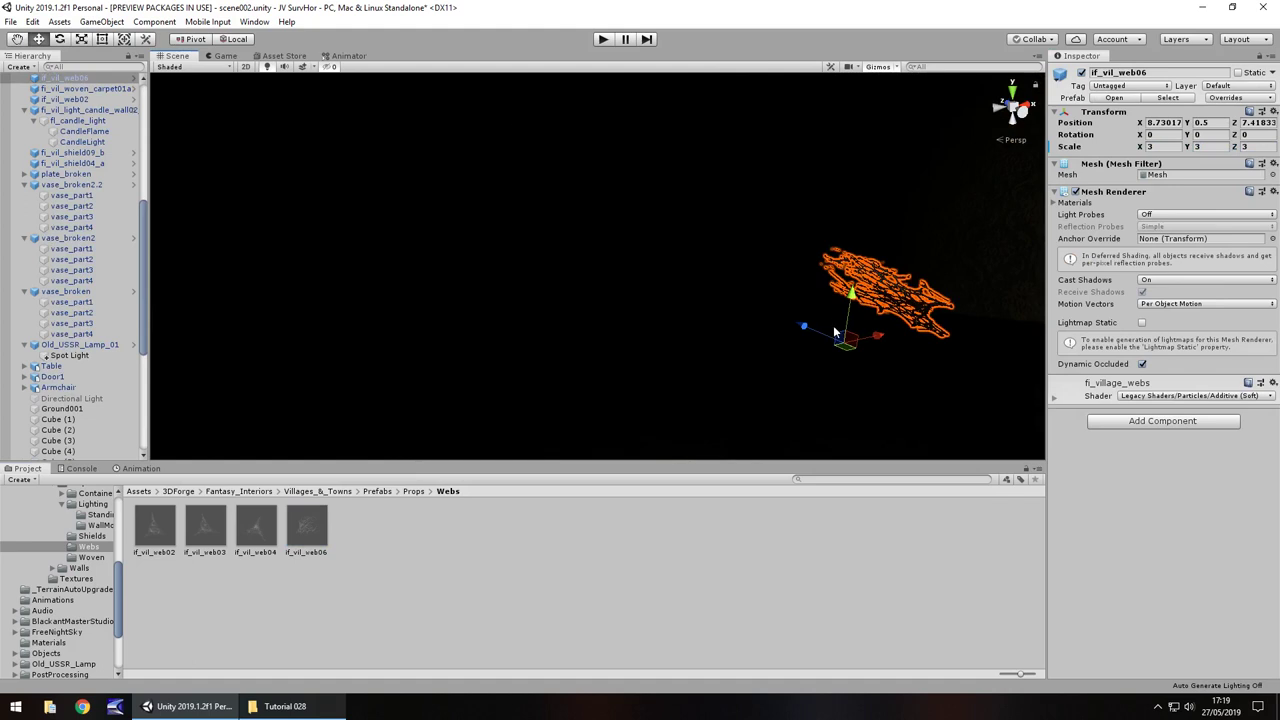
mouse_move(840, 333)
mouse_down()
mouse_move(849, 408)
mouse_move(850, 305)
mouse_move(859, 329)
mouse_up()
right_drag(540, 300, 838, 275)
middle_drag(510, 266, 868, 238)
text(180)
drag(748, 298, 680, 297)
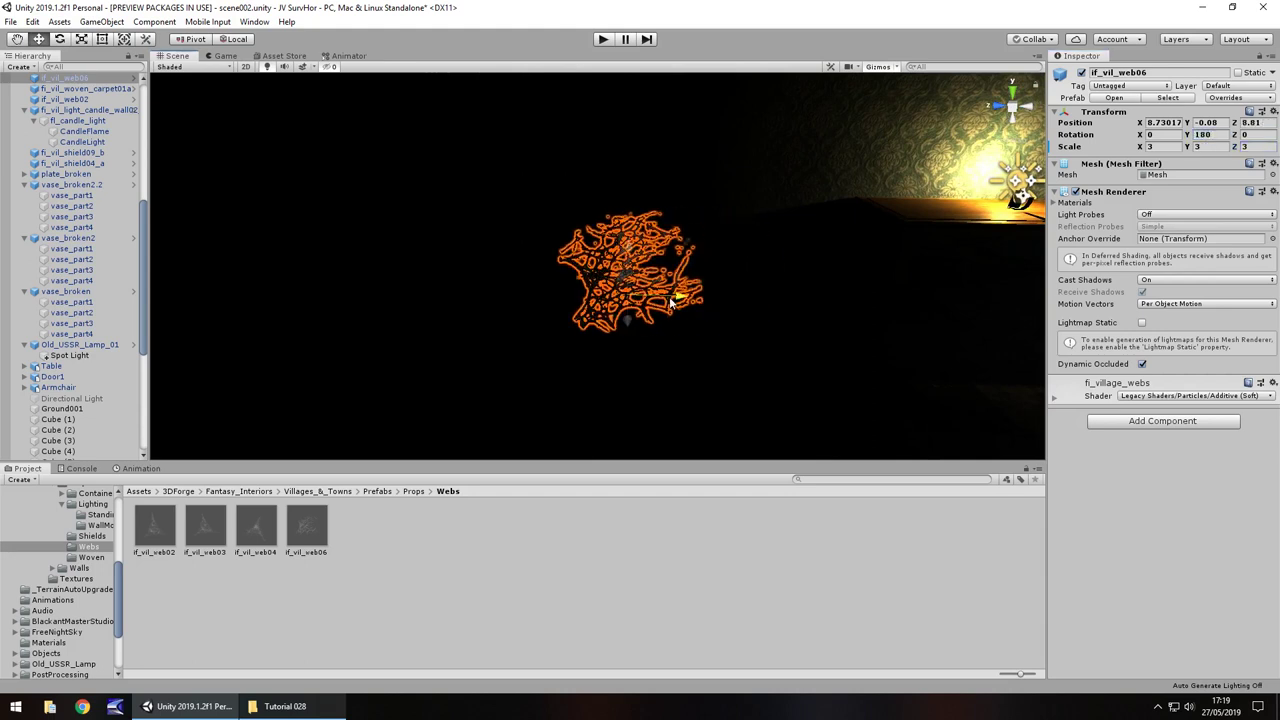
Play the scene, walk through the darkened room to check the new props, and stop playback.
click(603, 39)
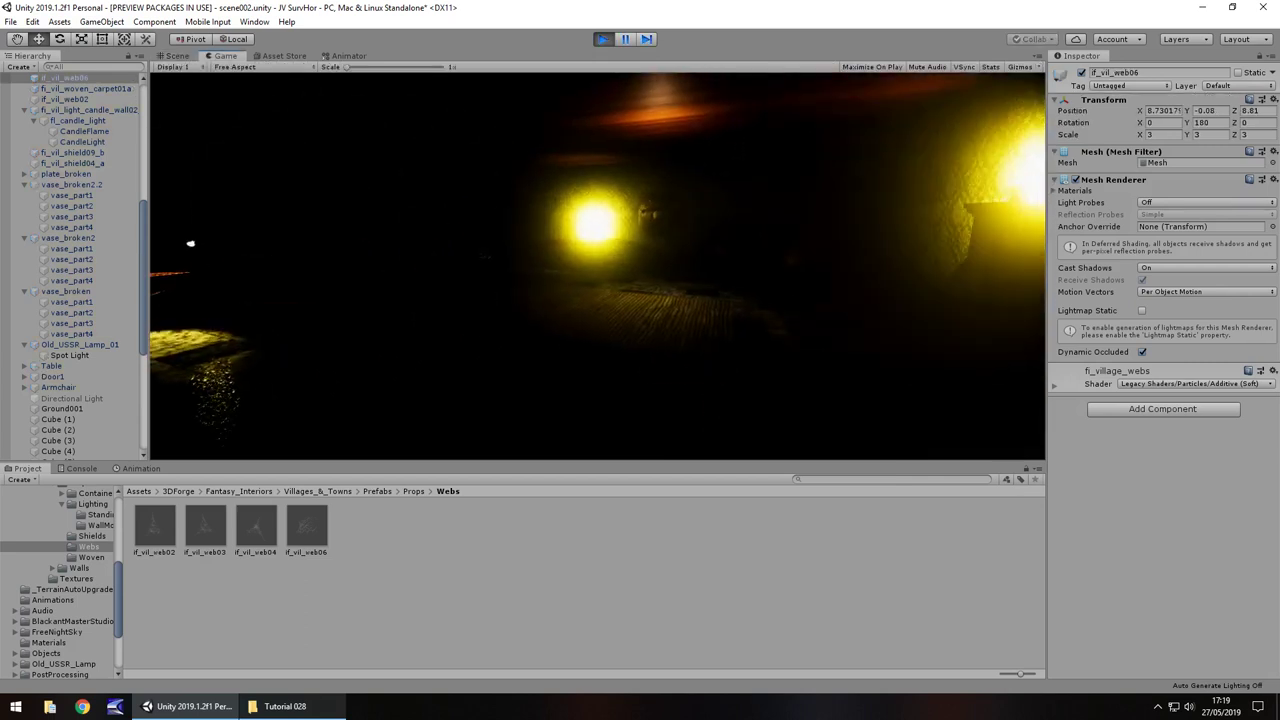
key(w)
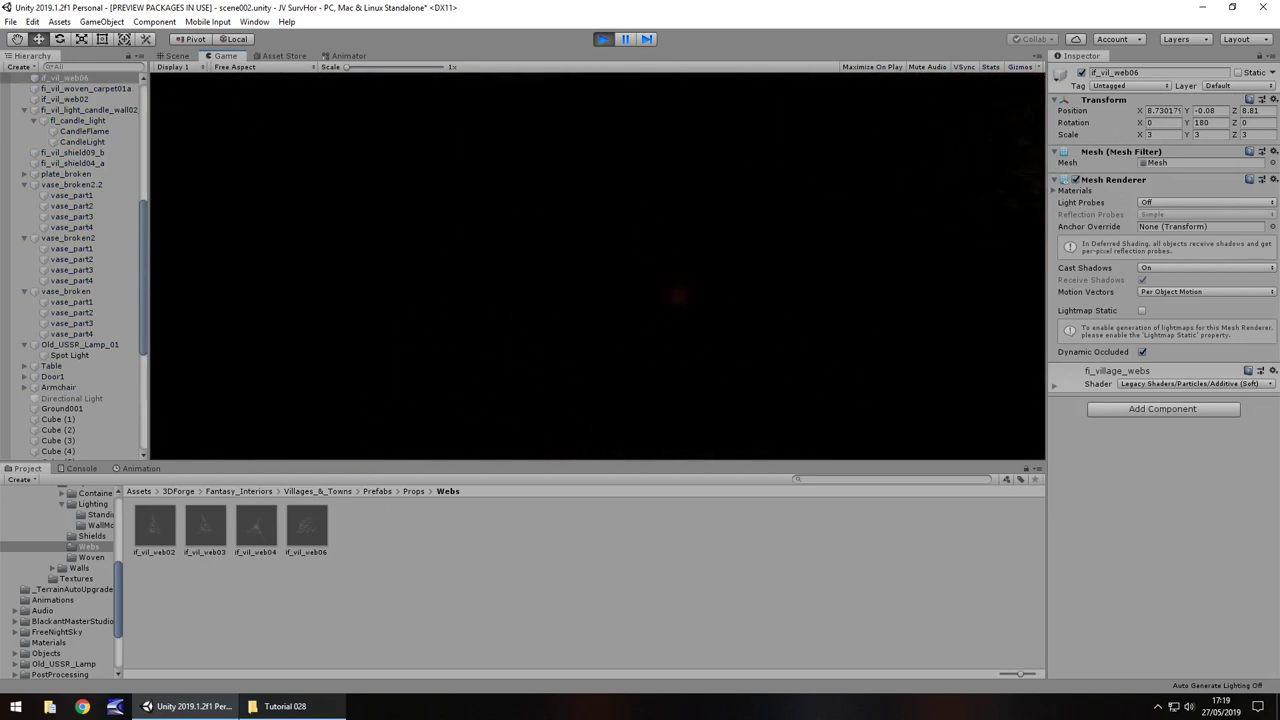
key(ctrl+p)
Select FirstPersonCharacter and locate the JVSH profile of its Post Processing Behaviour in the project.
scroll(72, 563, up, 5)
scroll(92, 163, up, 10)
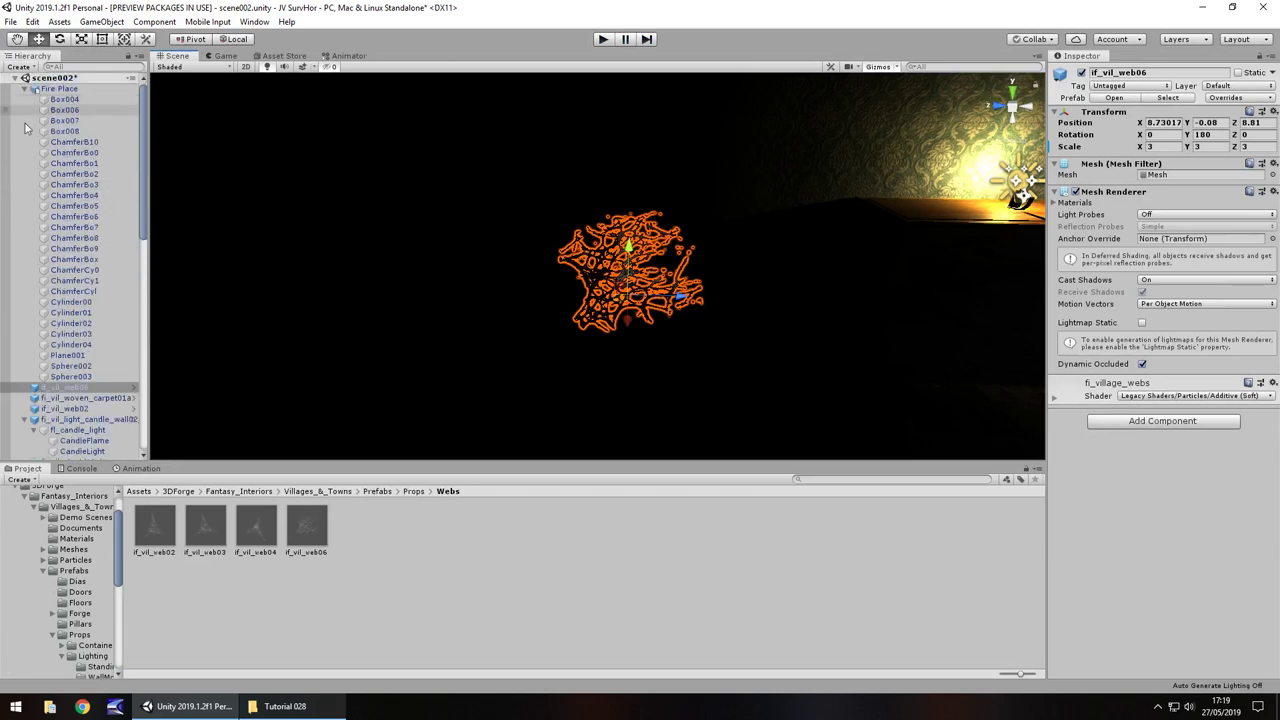
scroll(90, 250, down, 10)
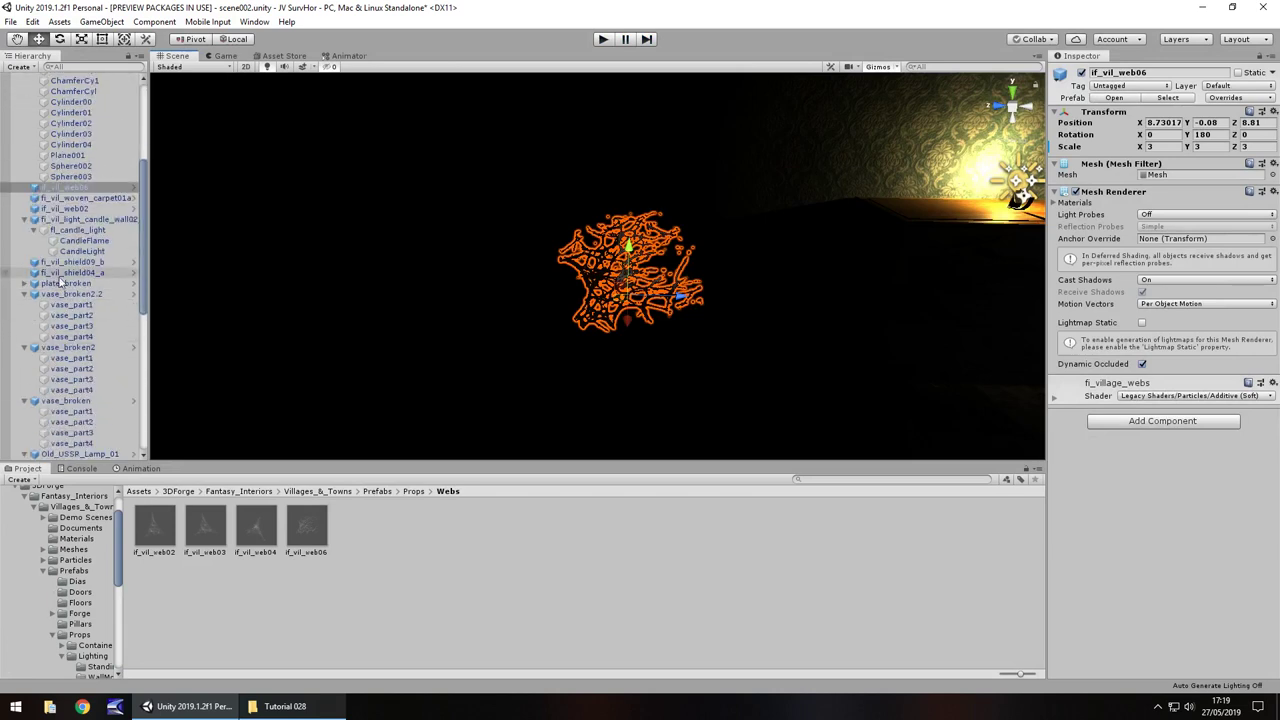
scroll(70, 283, down, 5)
scroll(76, 289, down, 10)
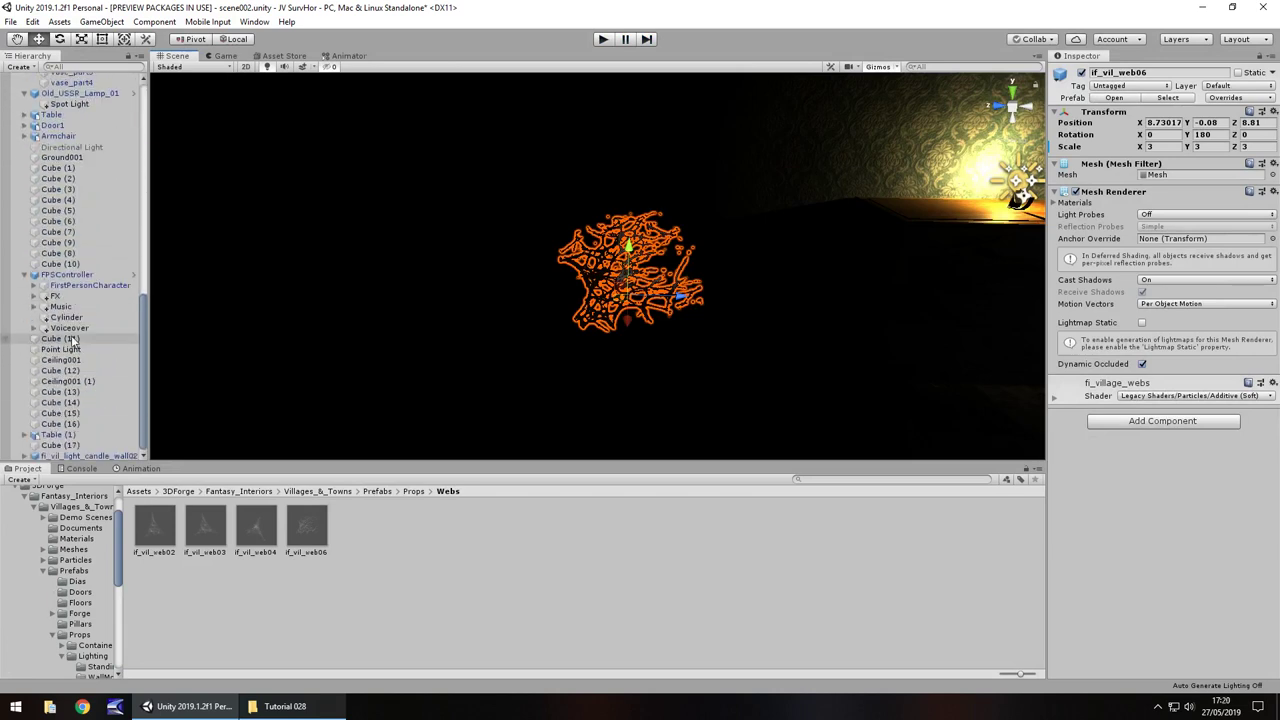
click(72, 279)
click(76, 287)
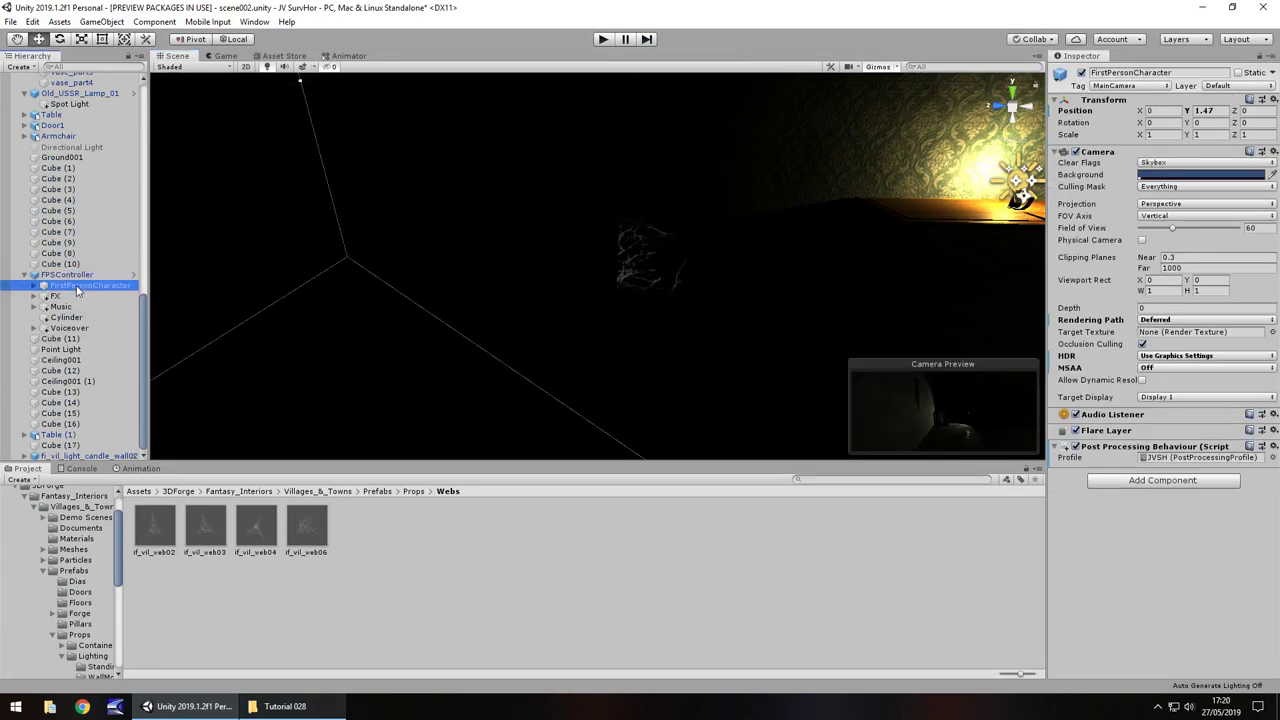
click(1180, 458)
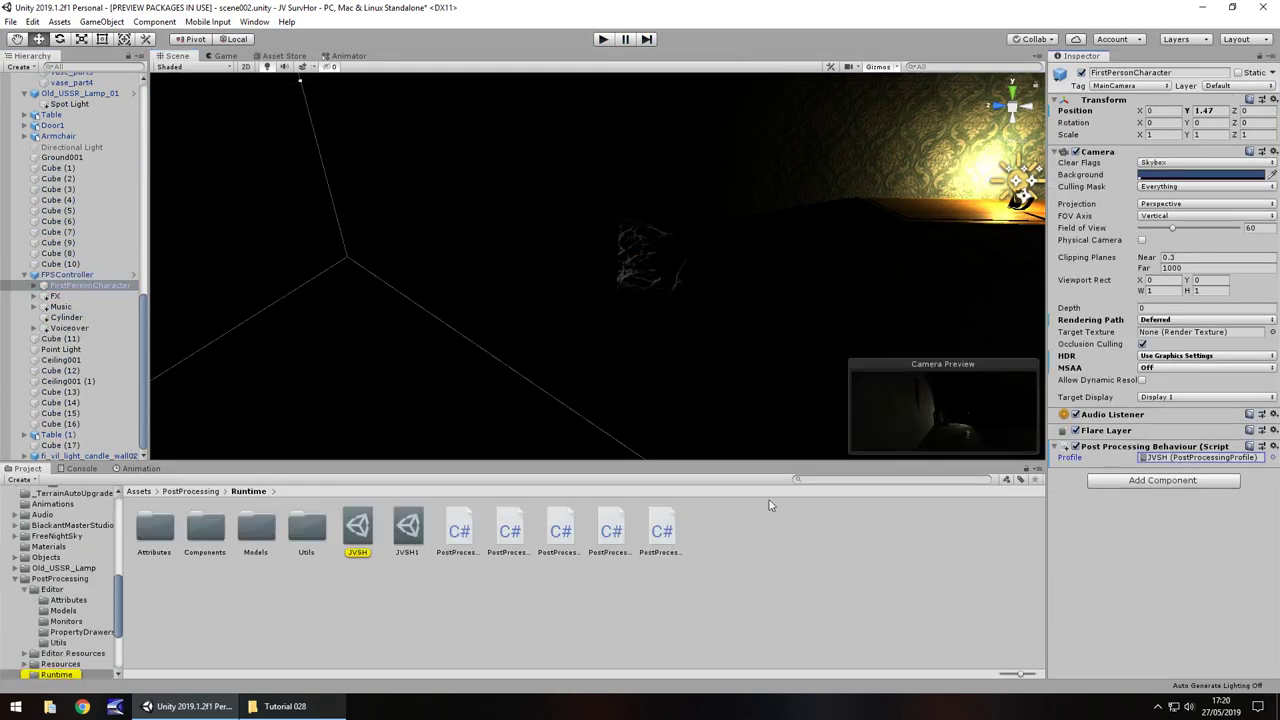
Duplicate the JVSH post-processing profile and name the copy JVSHAREA2.
click(357, 535)
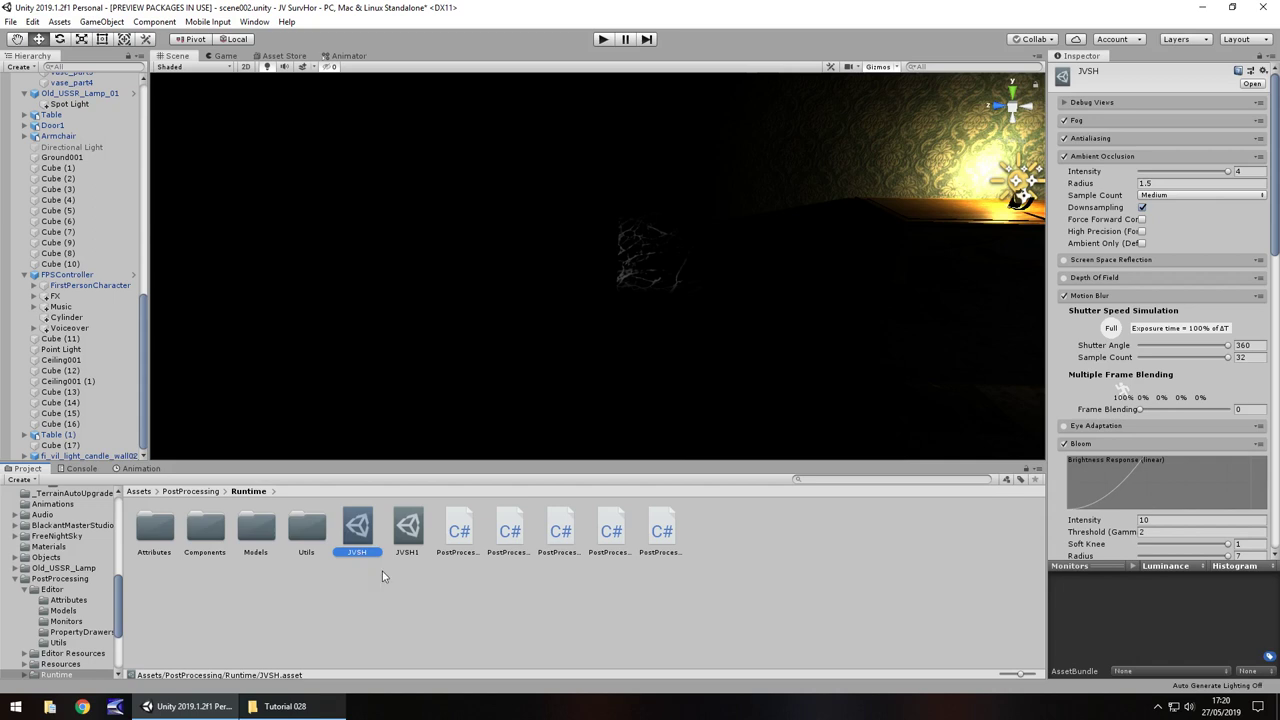
key(ctrl+d)
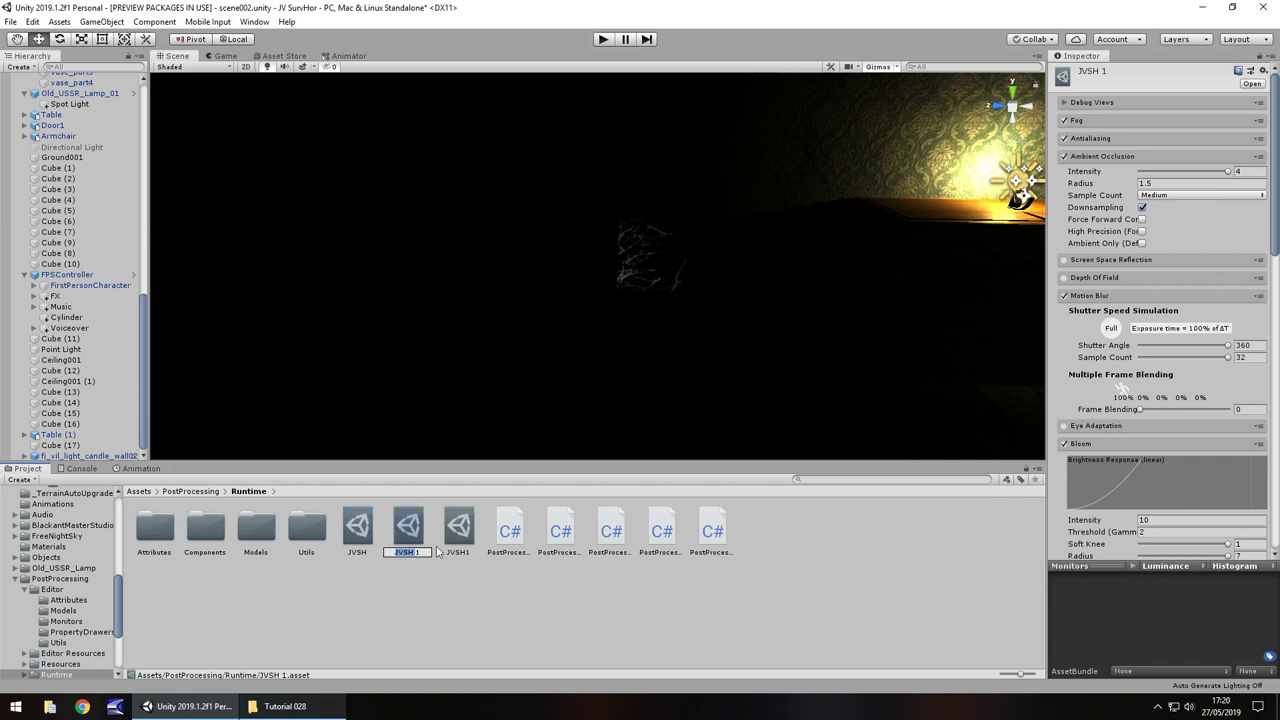
text(JVSHAREA2)
key(Return)
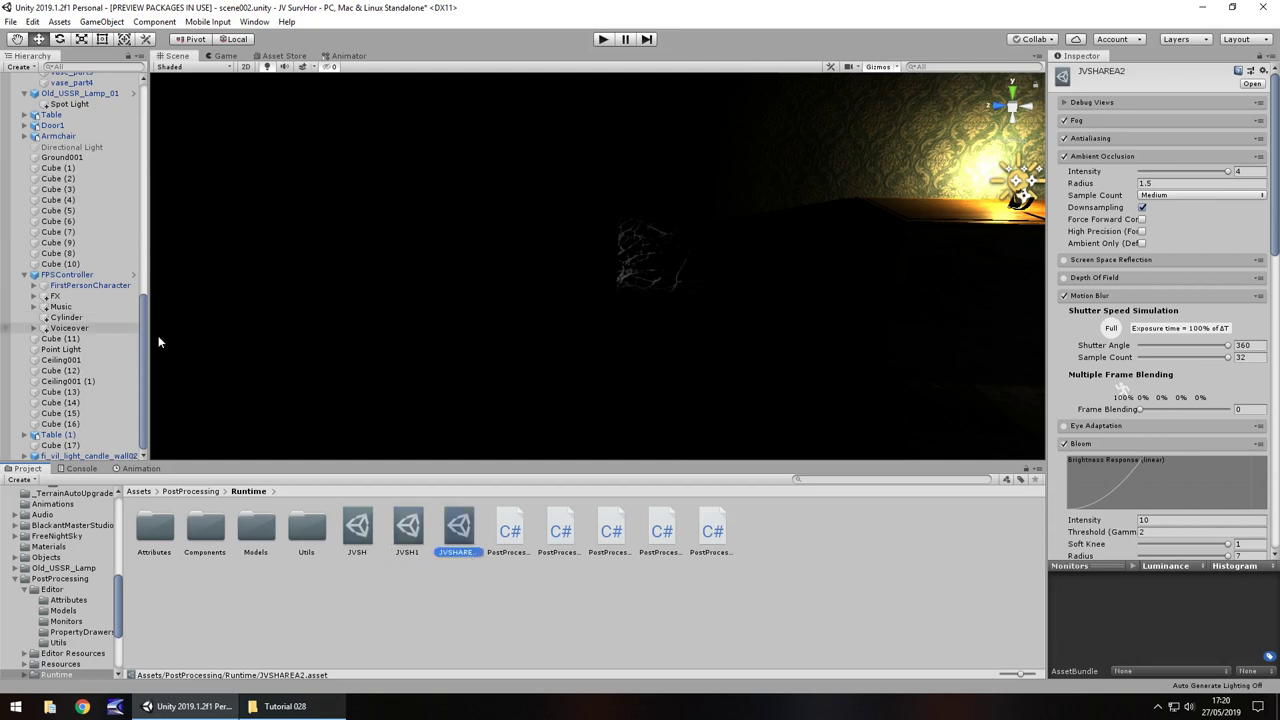
Assign JVSHAREA2 as the profile of FirstPersonCharacter's Post Processing Behaviour and open that profile's settings.
click(62, 285)
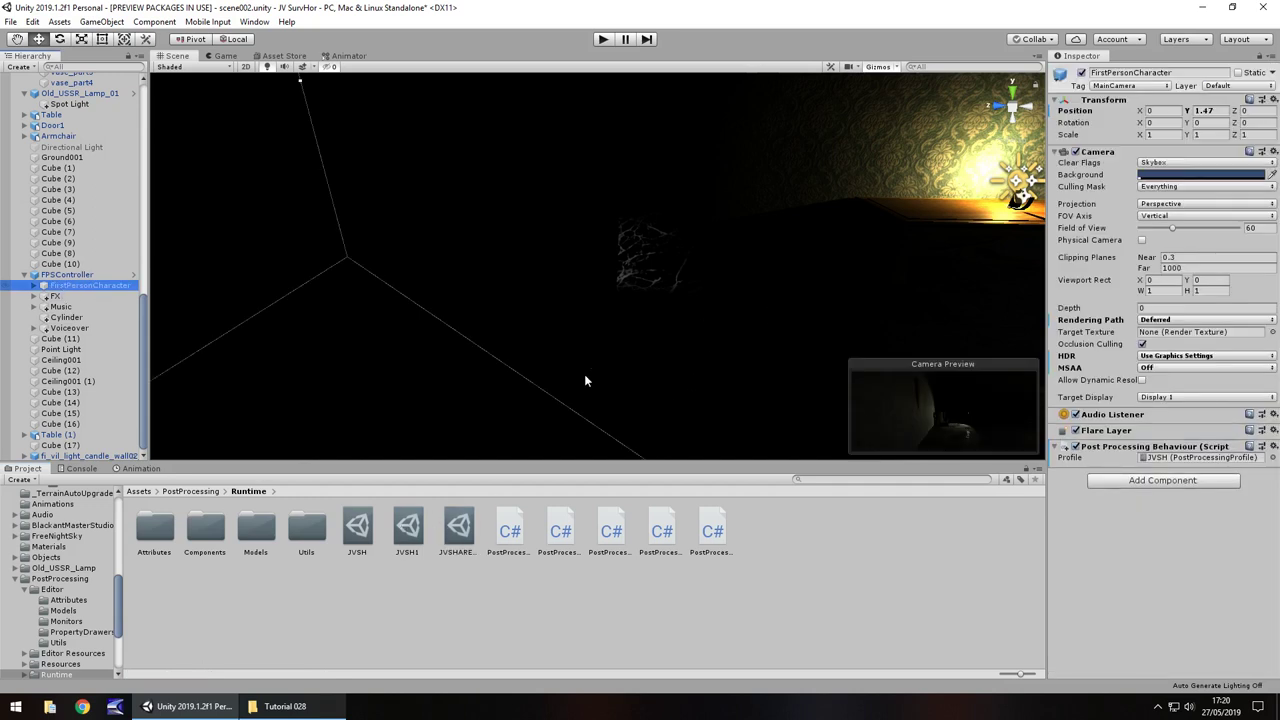
drag(462, 530, 1200, 460)
click(459, 530)
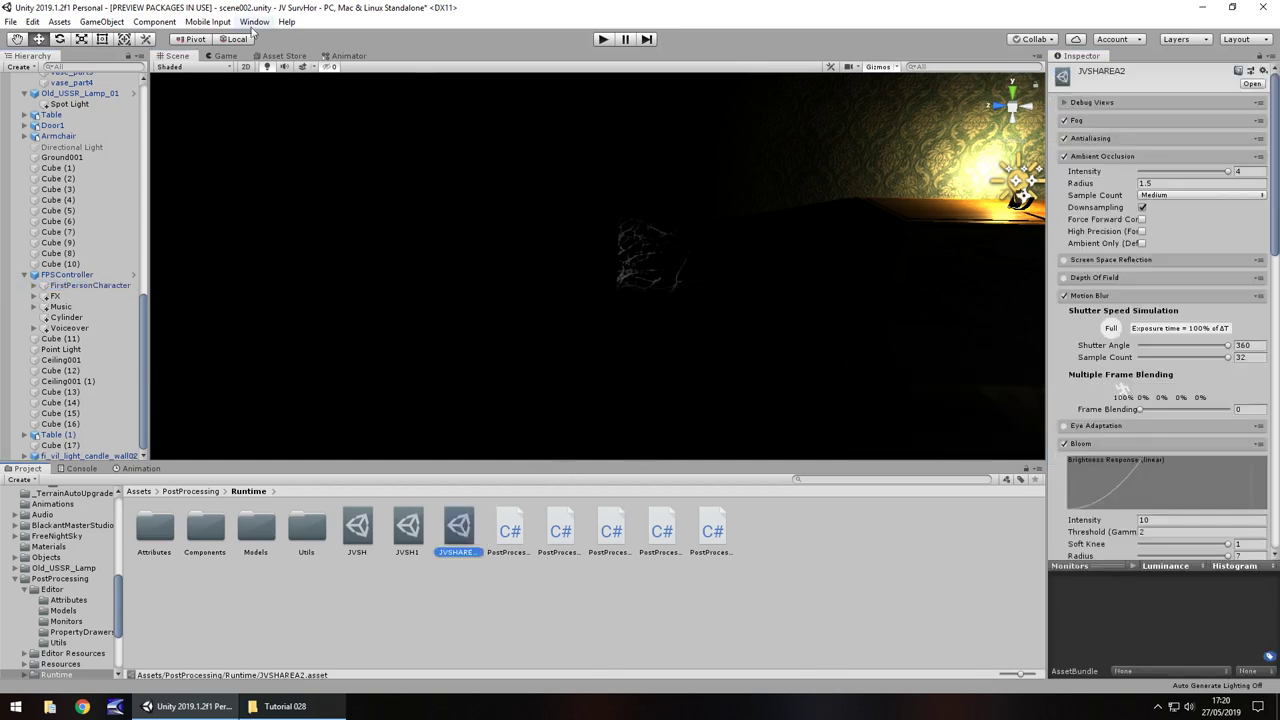
Play the scene, walk to a view of both candles, and set the JVSHAREA2 Bloom intensity to 0.52.
click(610, 40)
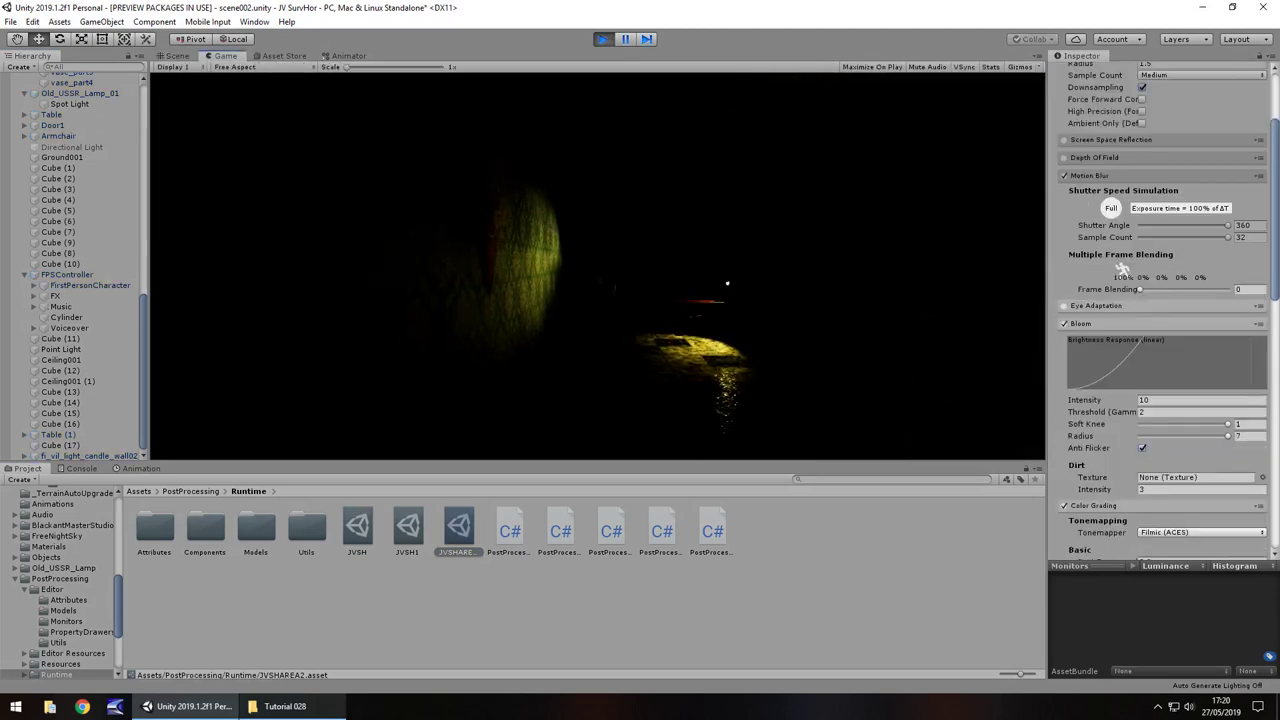
key(Escape)
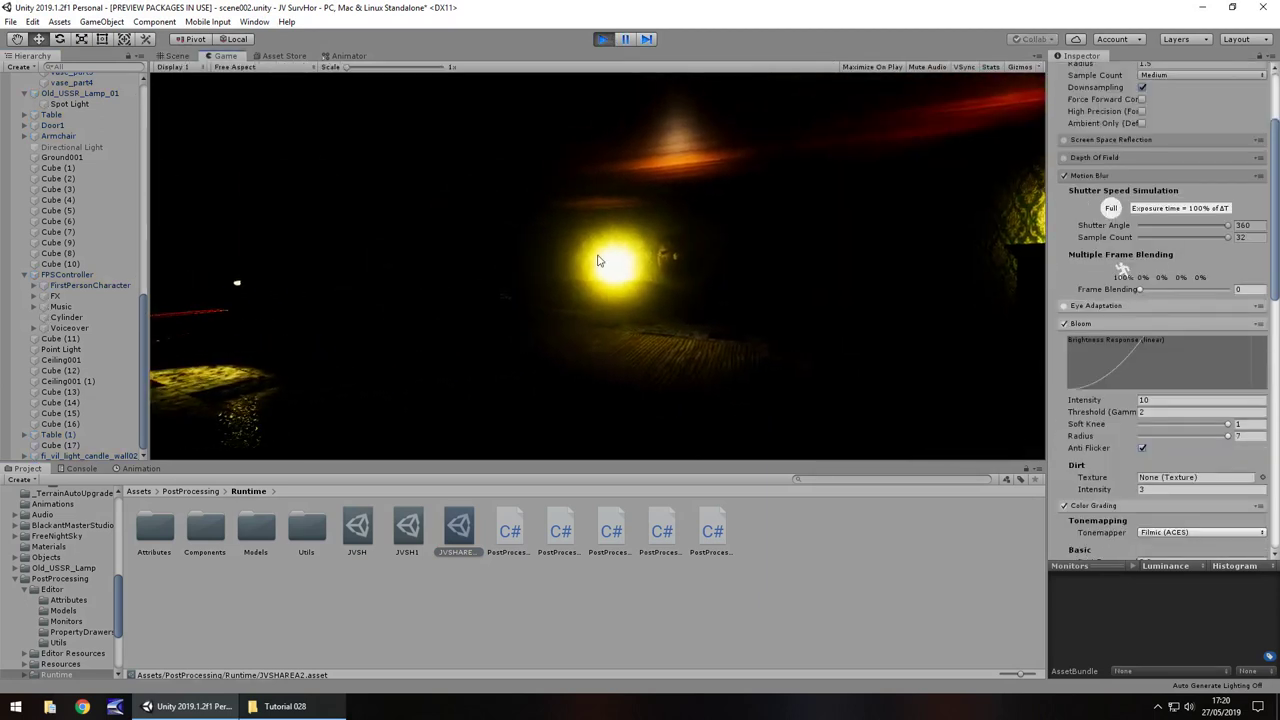
key(w)
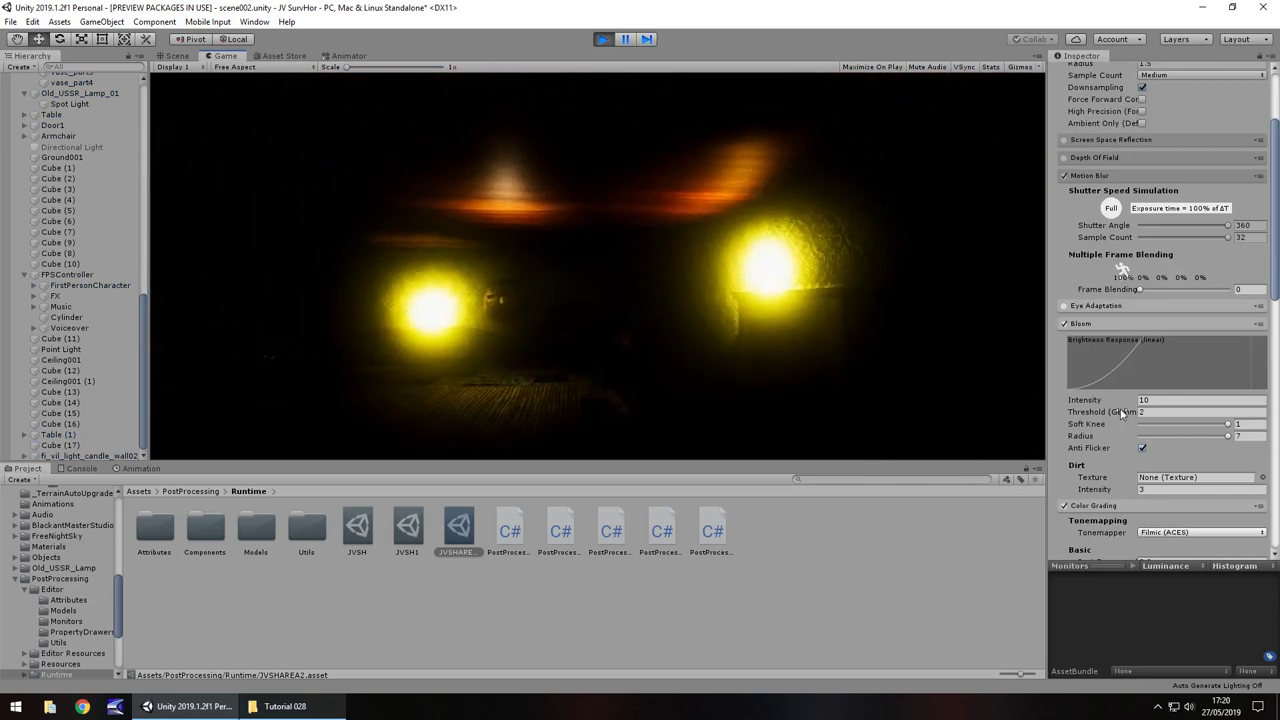
key(Escape)
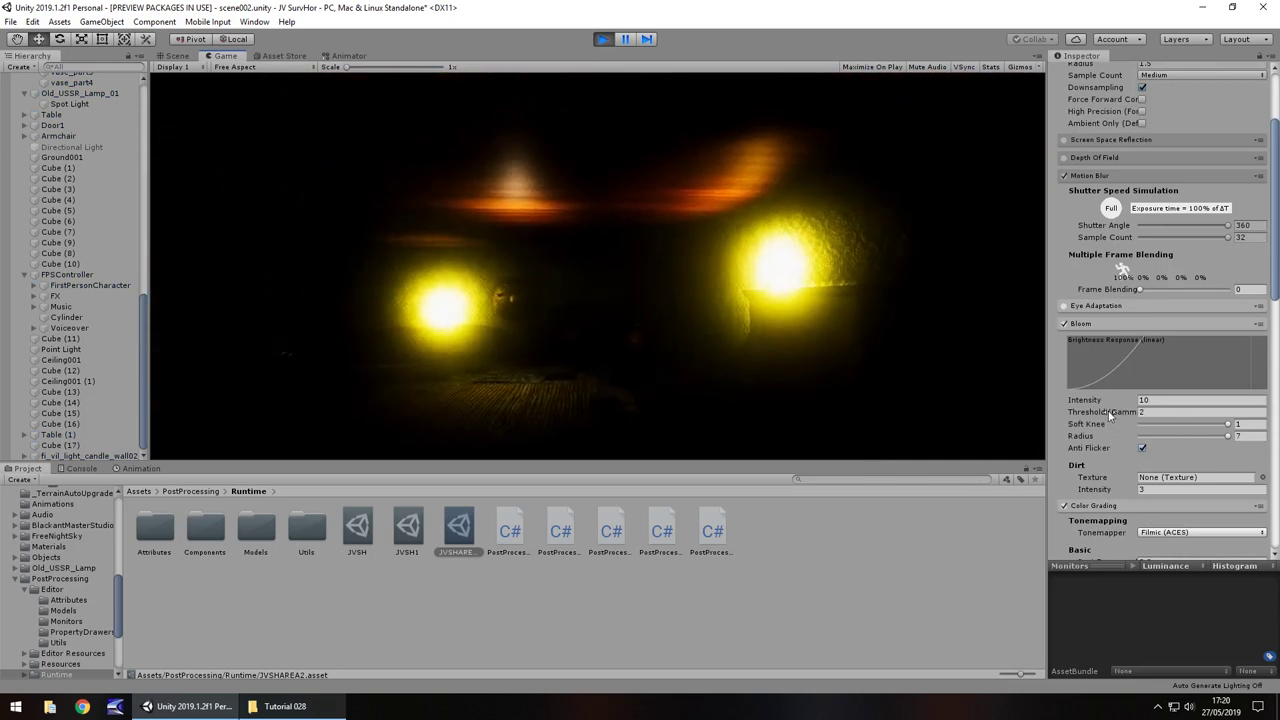
drag(1098, 401, 876, 401)
Try a Bloom threshold of 54.56, undo it, and leave the threshold at 2.
drag(1100, 412, 1263, 435)
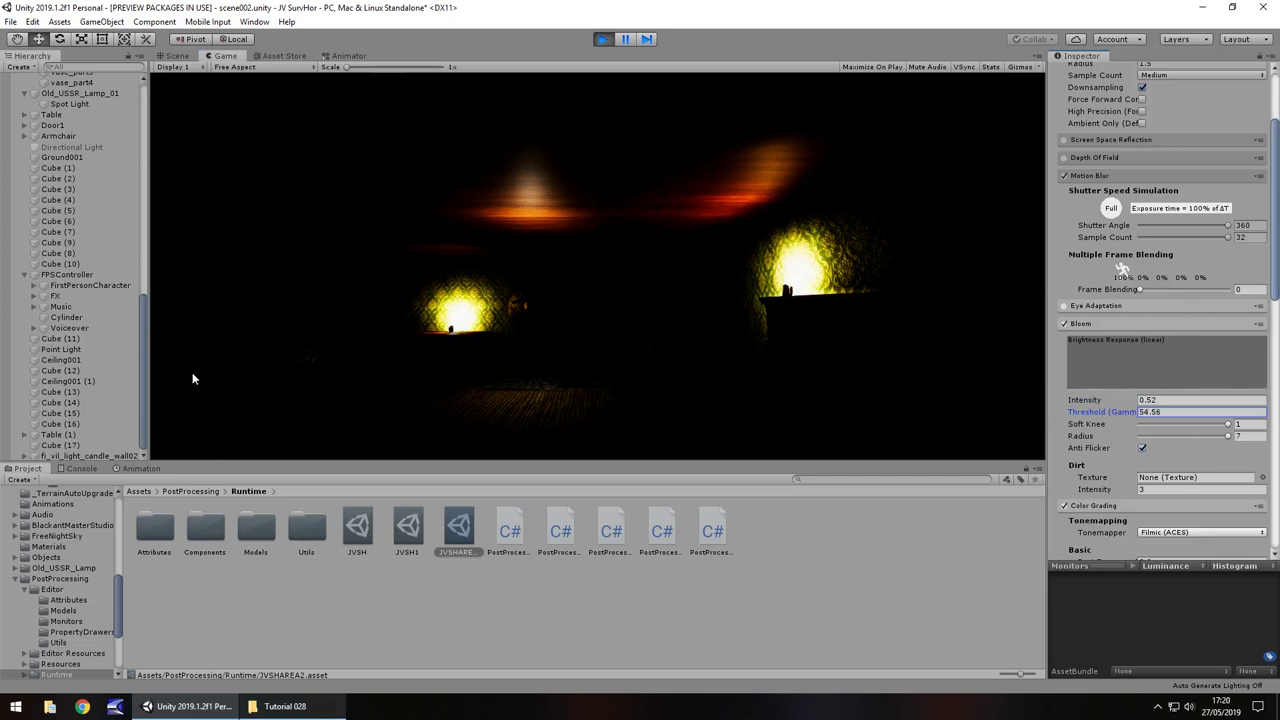
key(ctrl+z)
drag(1094, 412, 938, 416)
key(Escape)
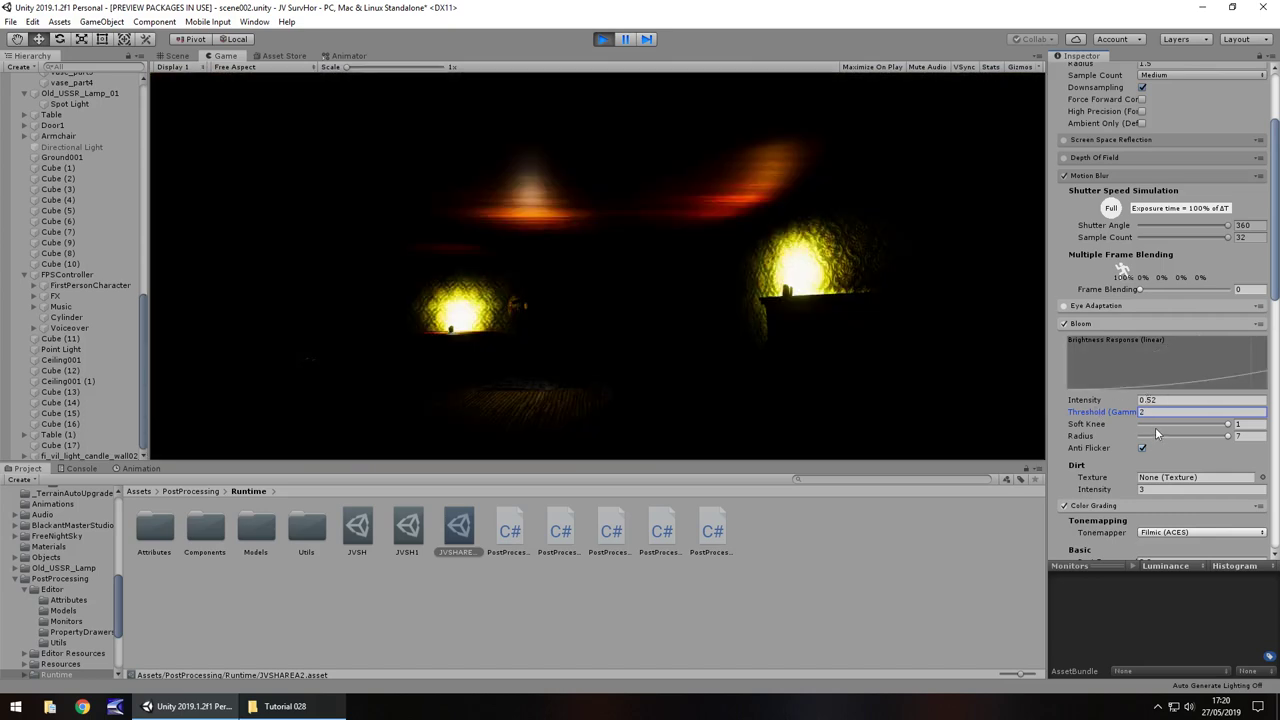
Raise the post exposure in the profile's Color Grading to brighten the room, and return to the Bloom settings.
scroll(1156, 433, down, 5)
click(1146, 203)
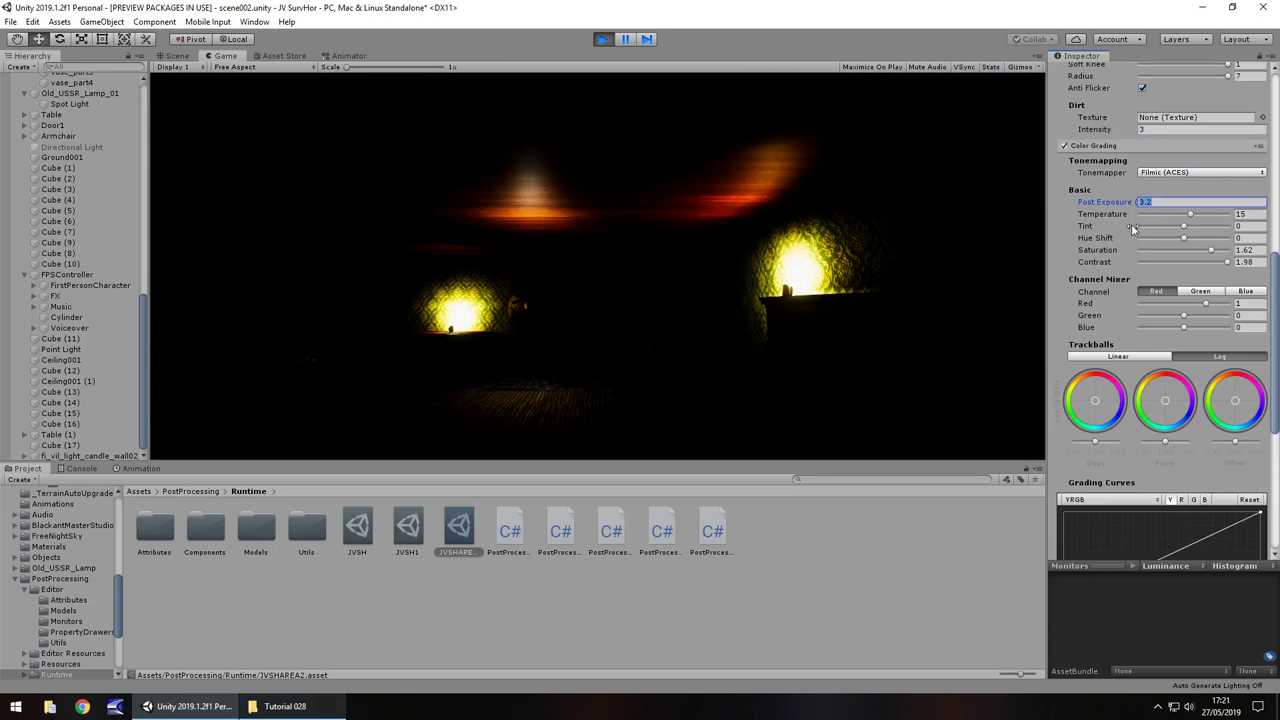
scroll(1152, 200, up, 5)
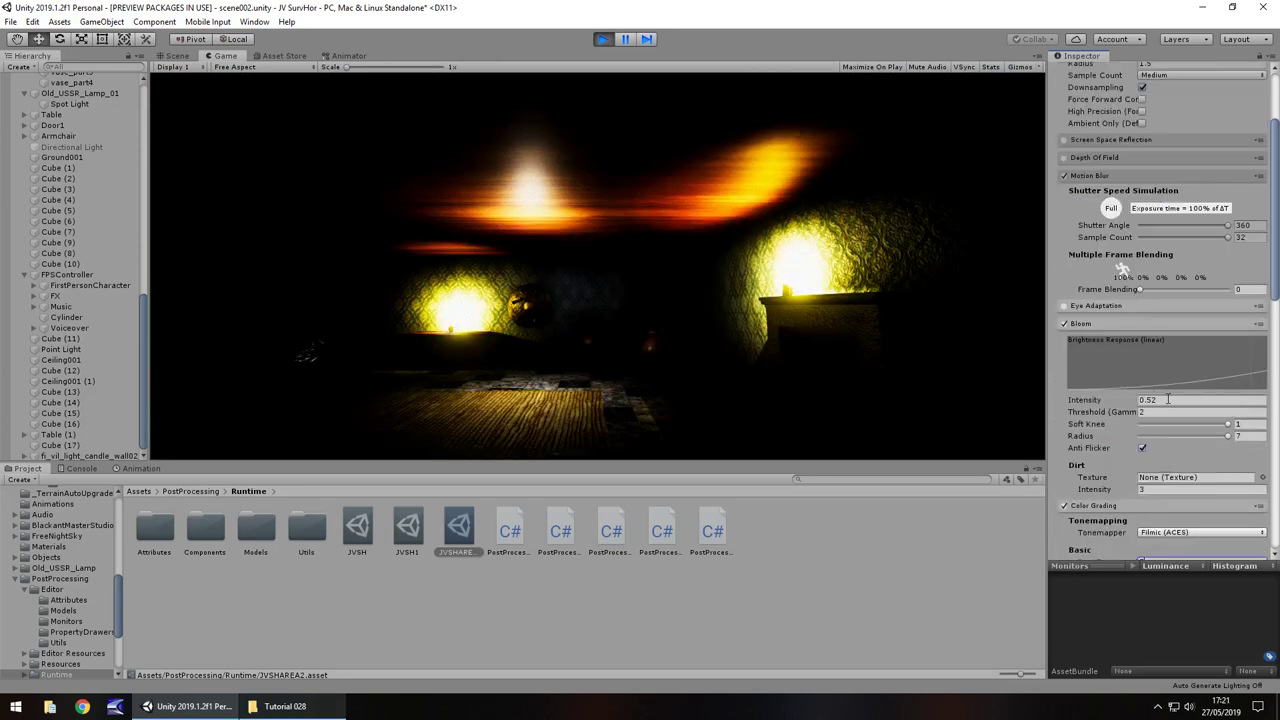
In the JVSHAREA2 Bloom settings, set intensity to 0.1, threshold to 71.58, soft knee to 0.371 and radius to 5.09.
click(1168, 399)
text(.1)
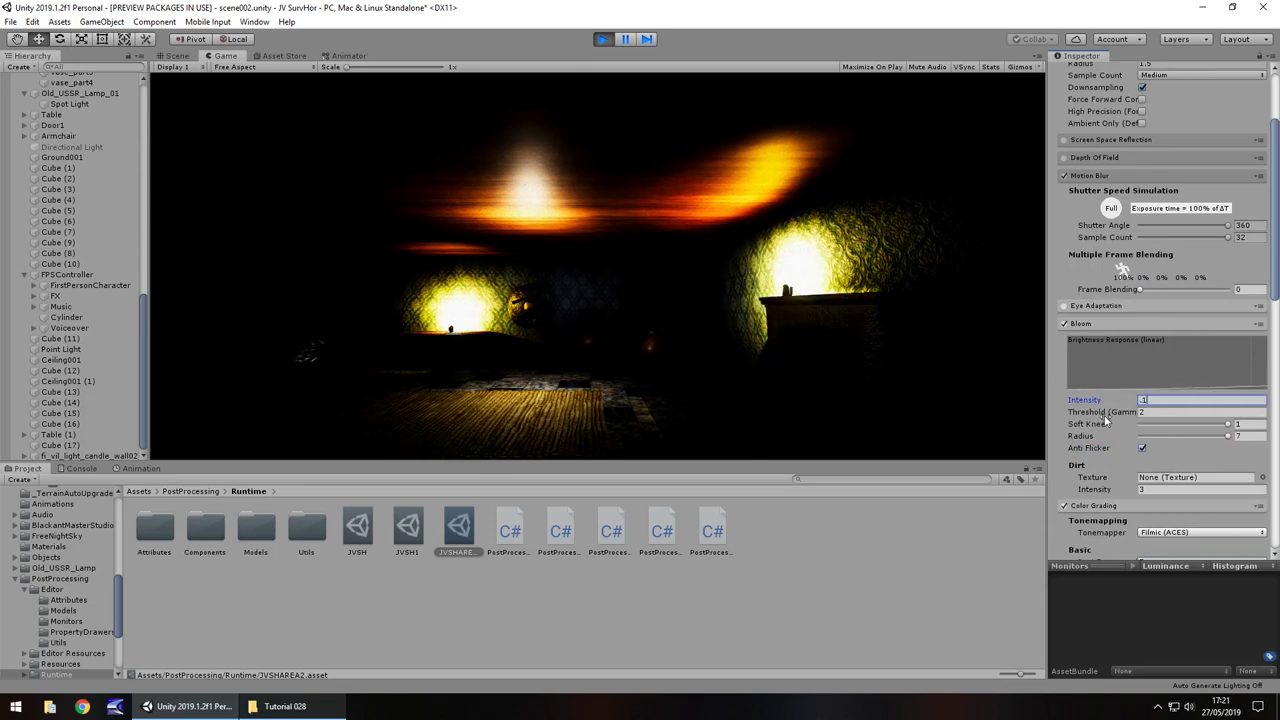
drag(1105, 416, 146, 430)
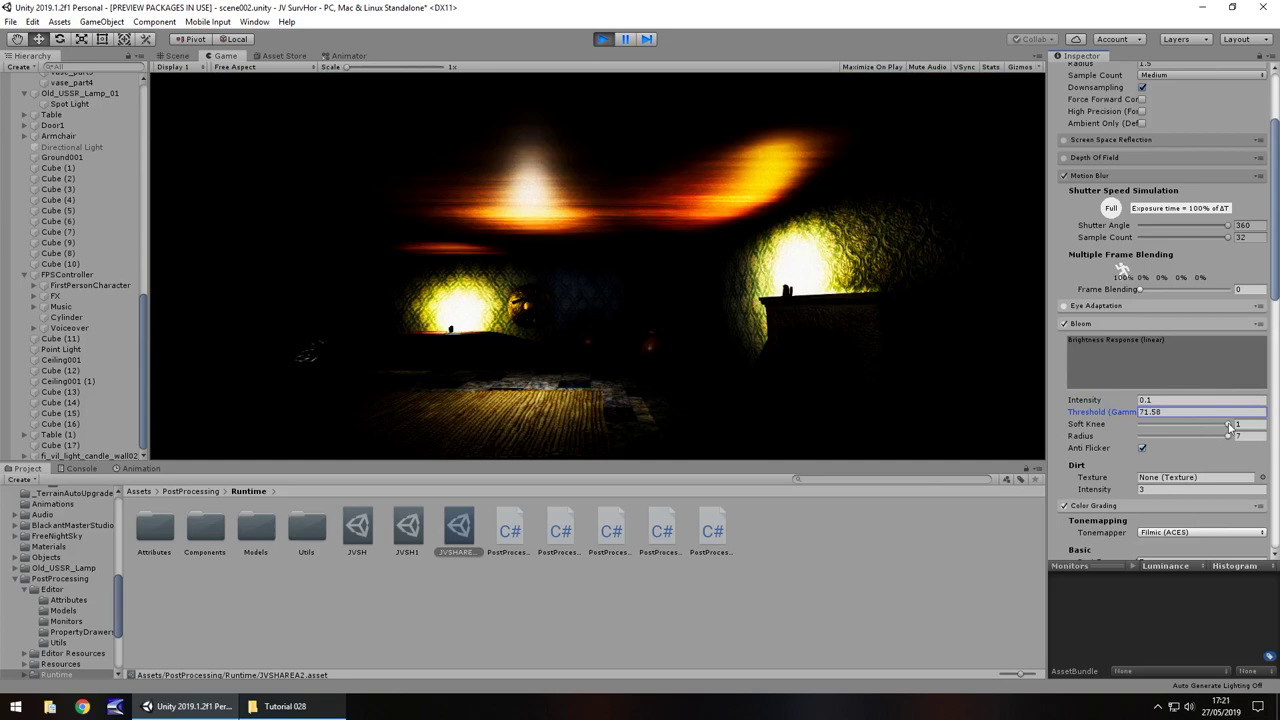
drag(1229, 425, 1201, 447)
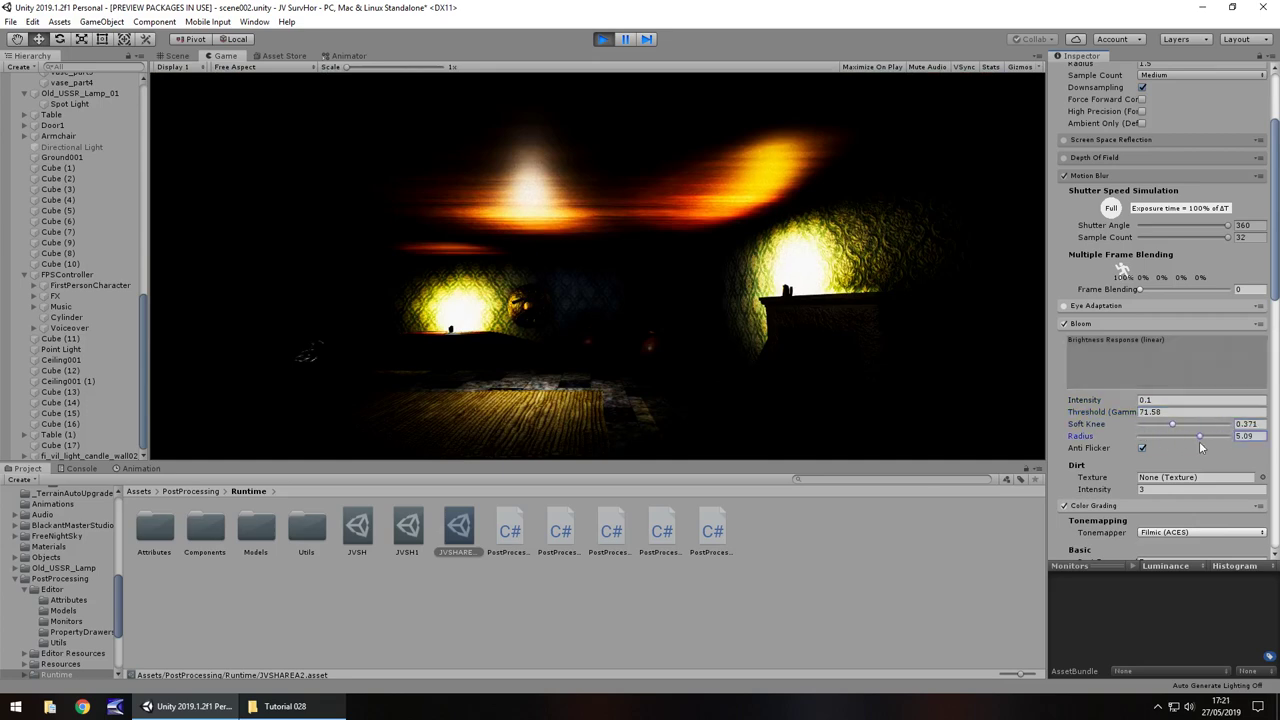
Set the profile's Color Grading temperature to 41, saturation to 2 and contrast to 1.27.
scroll(1200, 335, down, 6)
scroll(1188, 319, up, 2)
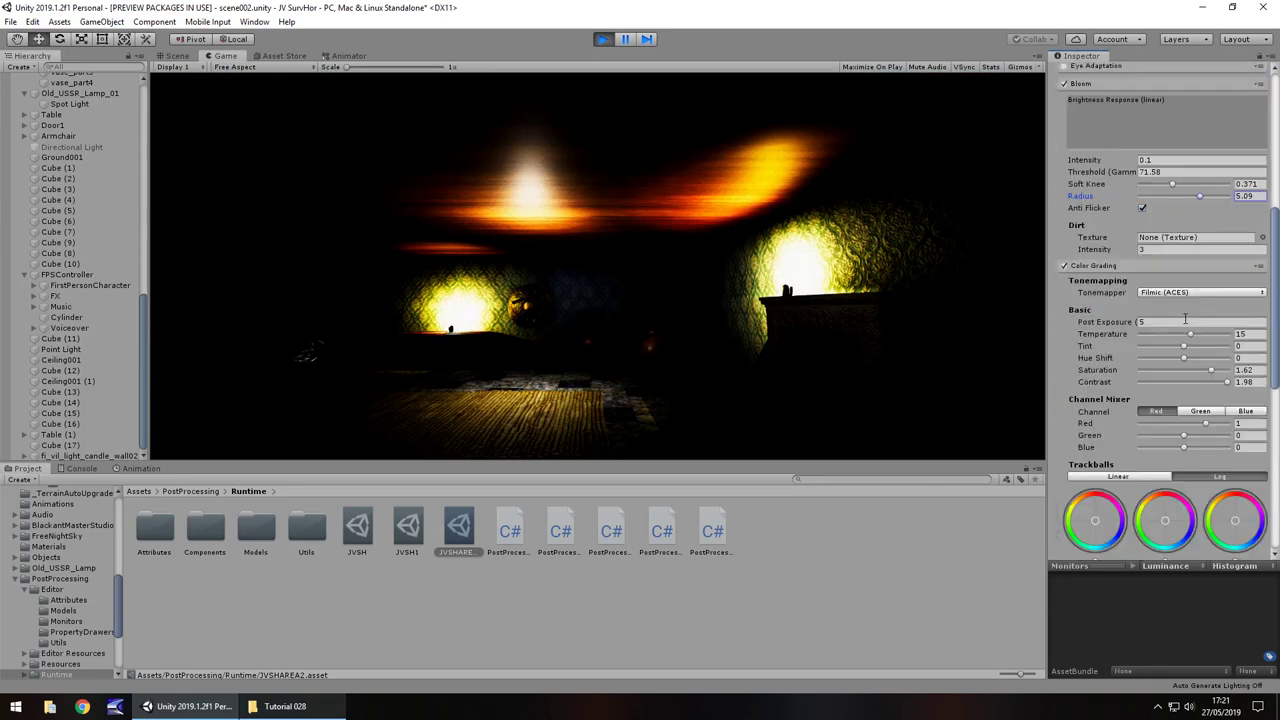
drag(1193, 340, 1192, 390)
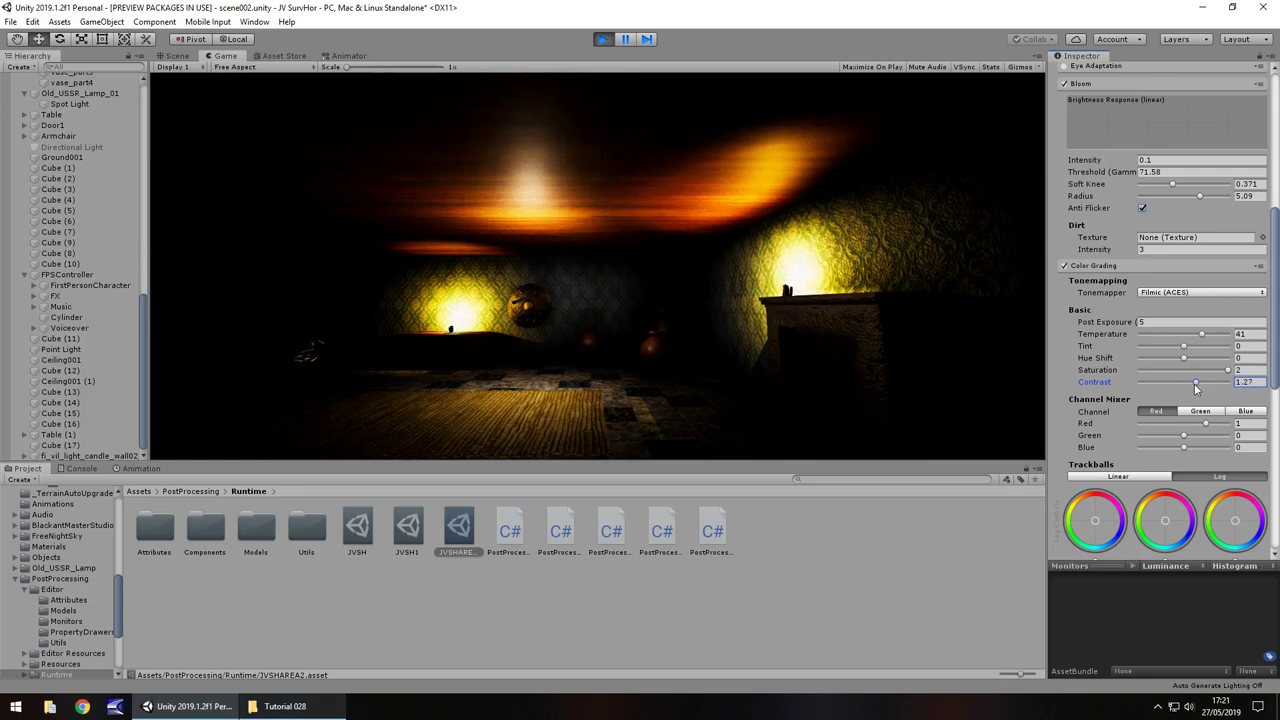
Walk through the room toward the armchair to check the adjusted grading in play, and end the play session.
click(832, 221)
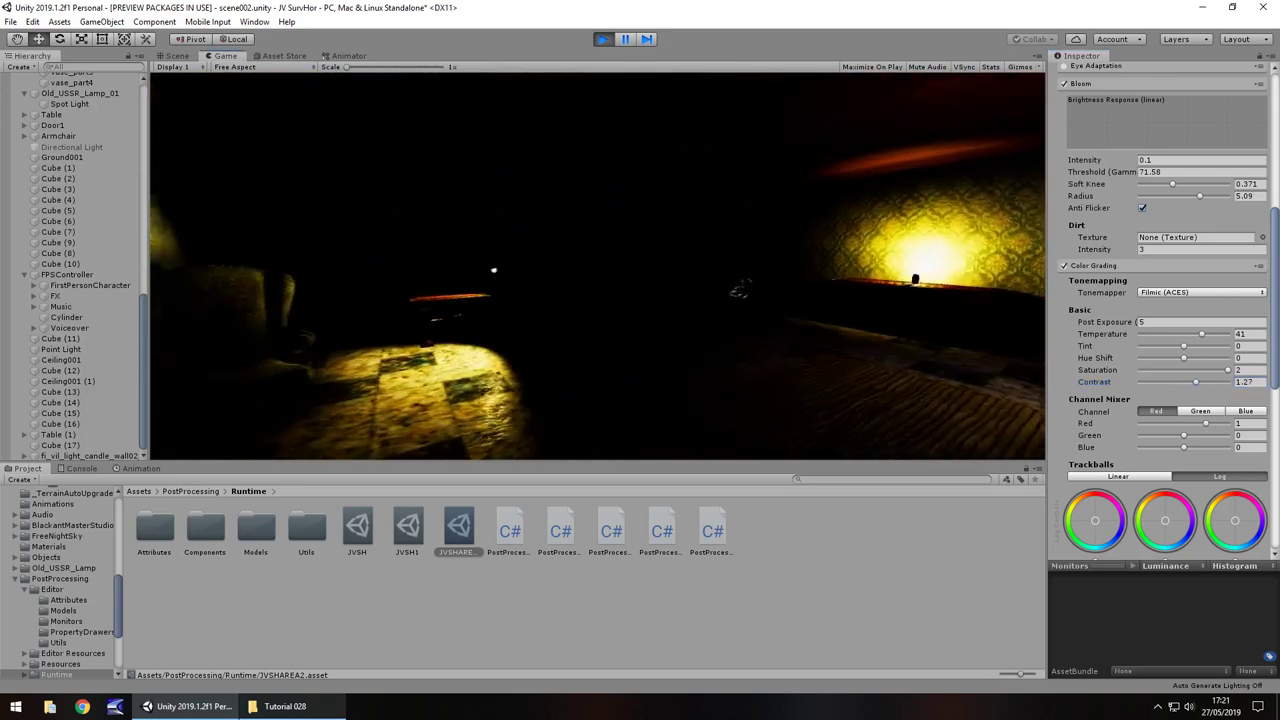
key(w)
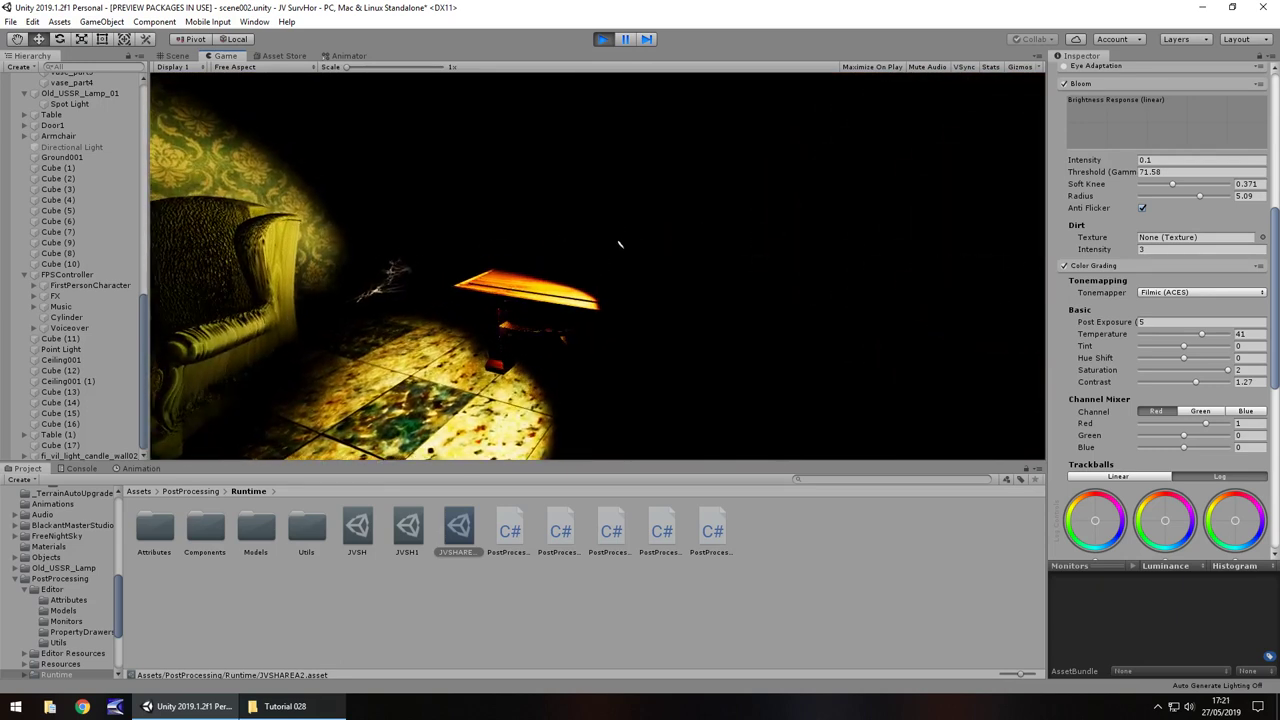
key(ctrl+p)
Move Old_USSR_Lamp_01 to X -4.42, Z 8.26 on the table near the armchair and duplicate it there.
right_drag(996, 253, 718, 237)
click(699, 214)
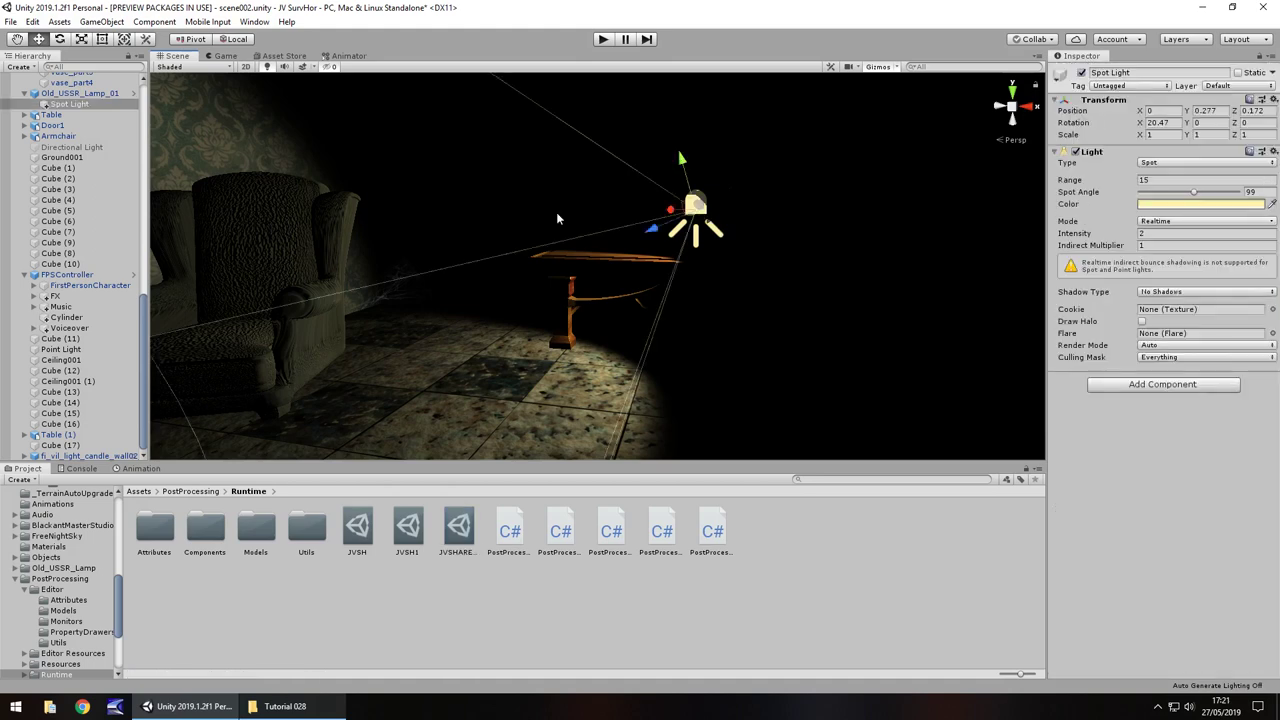
click(55, 94)
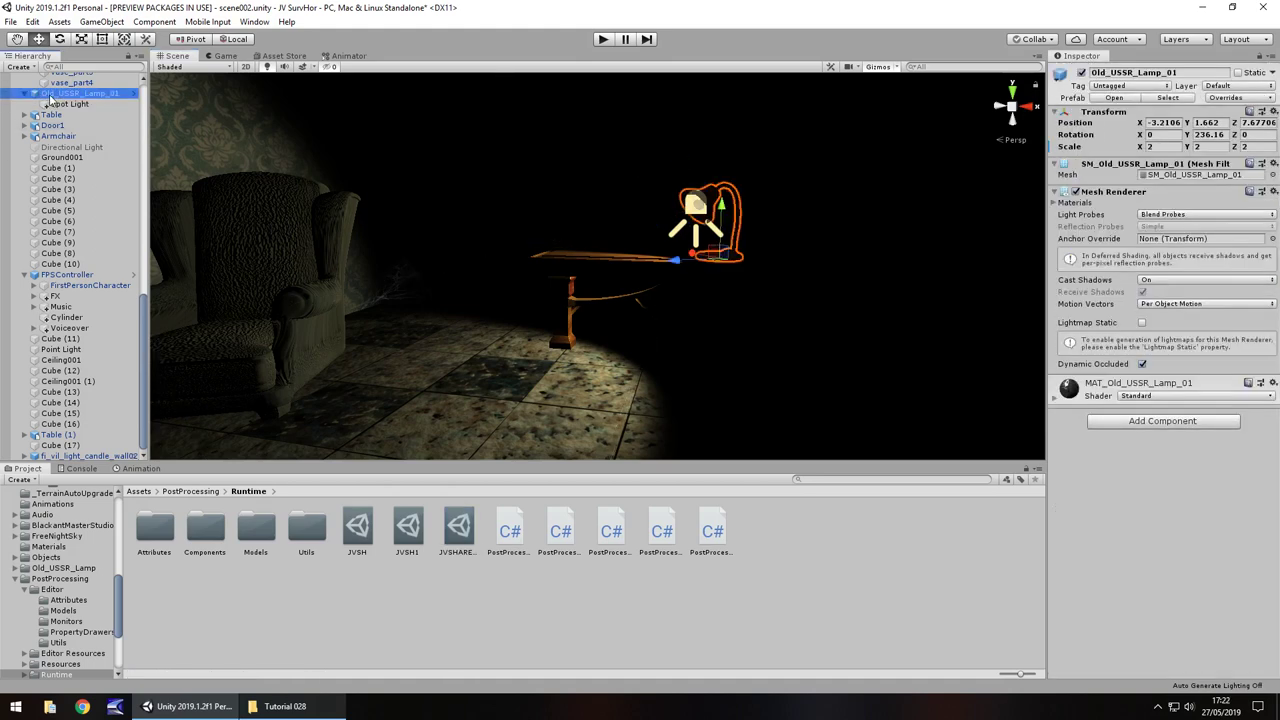
scroll(637, 262, down, 1)
middle_drag(712, 257, 685, 278)
drag(562, 335, 500, 322)
key(ctrl+d)
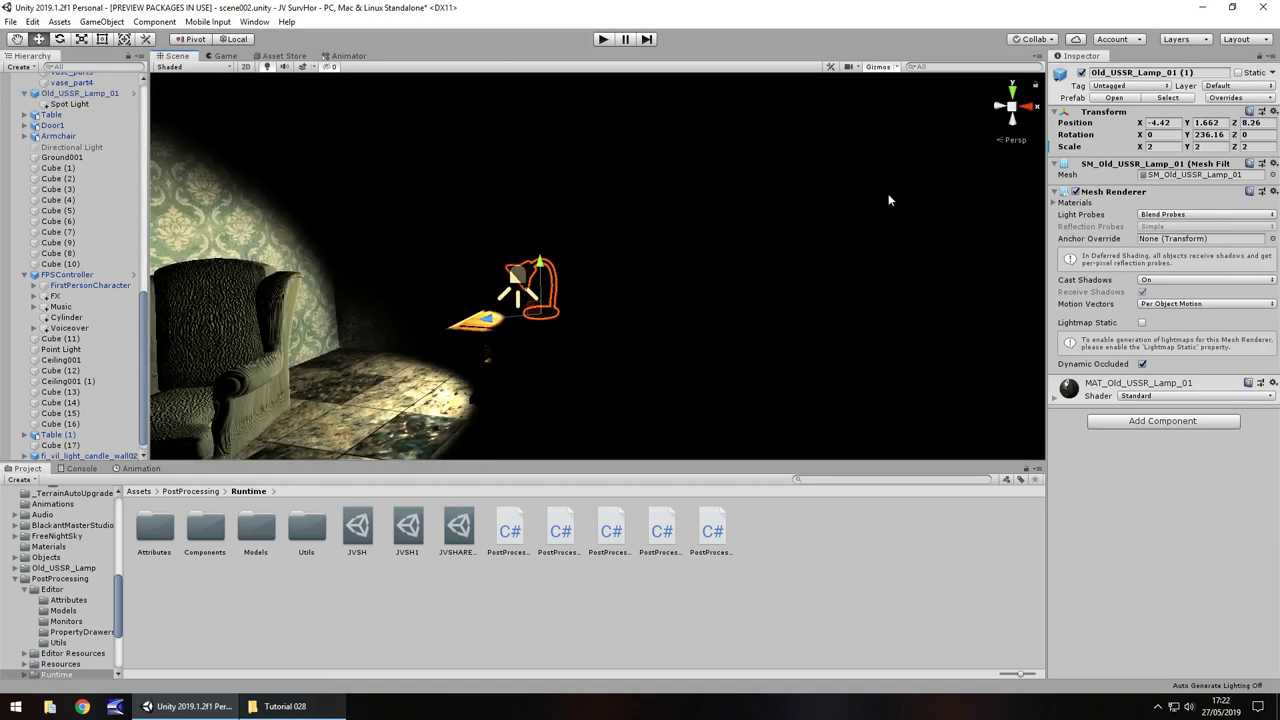
Rotate the duplicated lamp to Y 103.88 and move it along the table to X -3.259, Z 7.973.
drag(1186, 134, 404, 150)
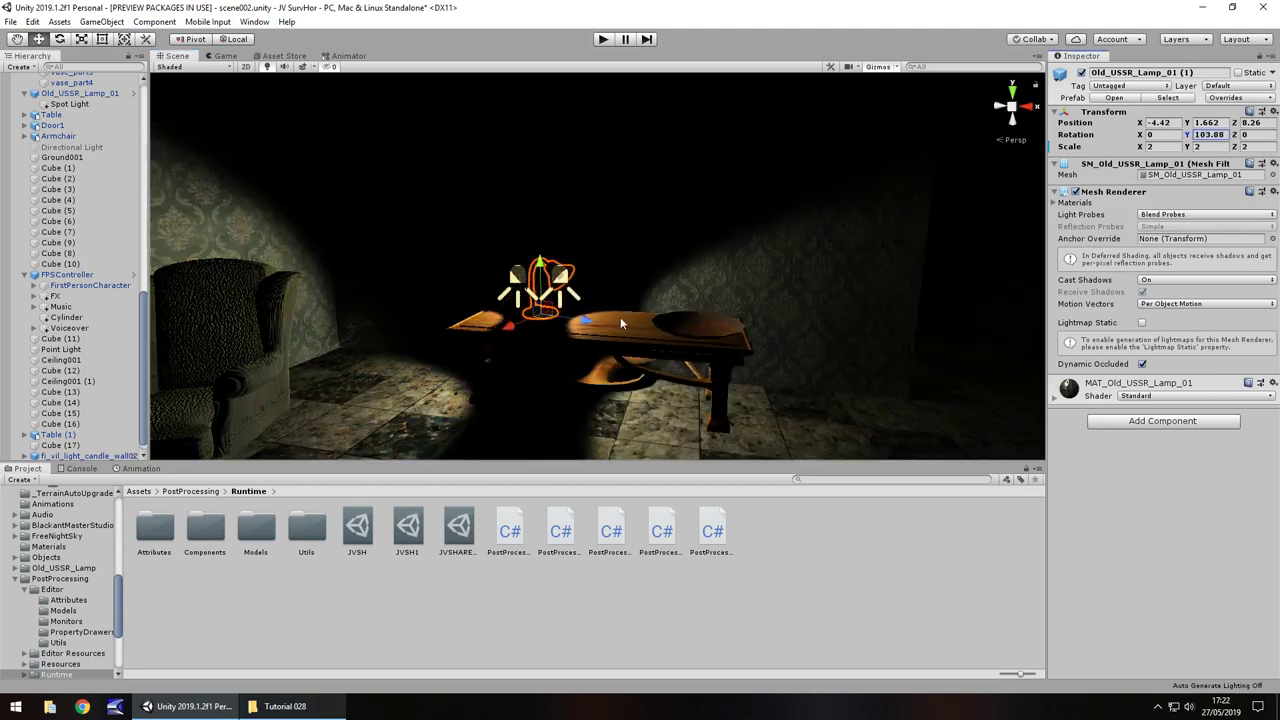
drag(572, 320, 634, 336)
Look around the room to examine how the second lamp lights the walls, floor, vases and candle table.
right_drag(864, 322, 1001, 298)
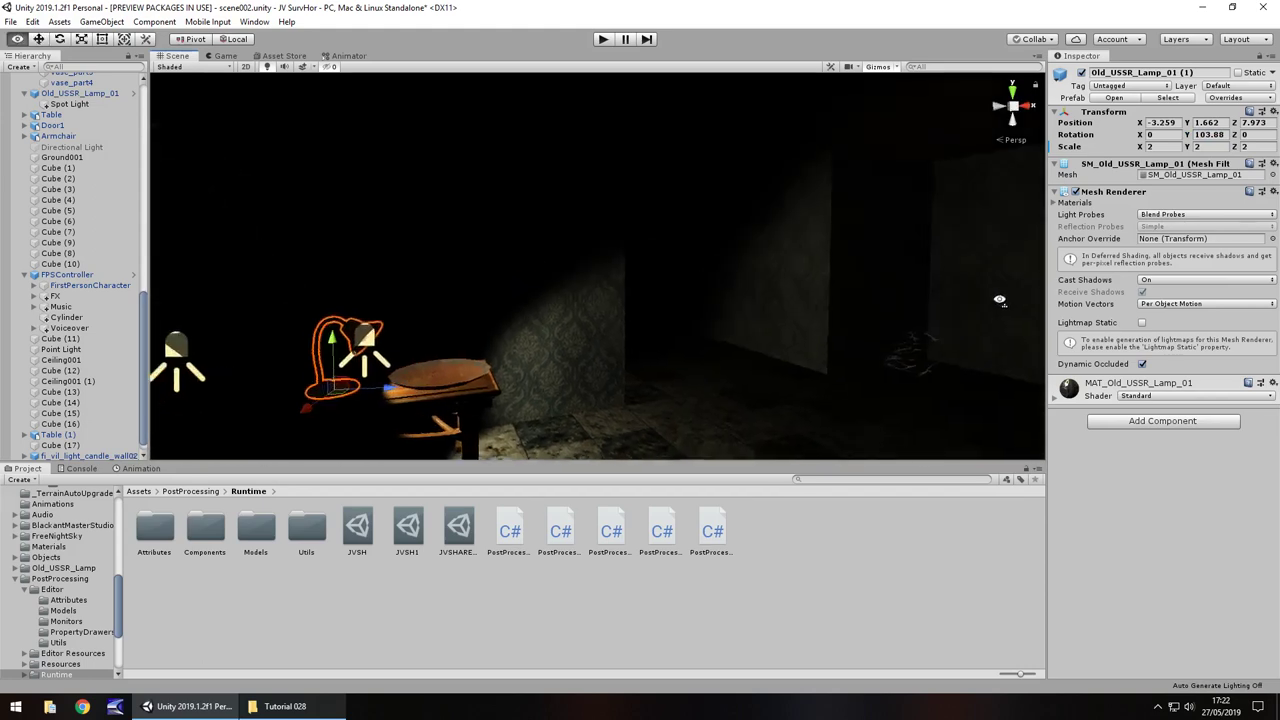
alt+drag(1001, 298, 591, 306)
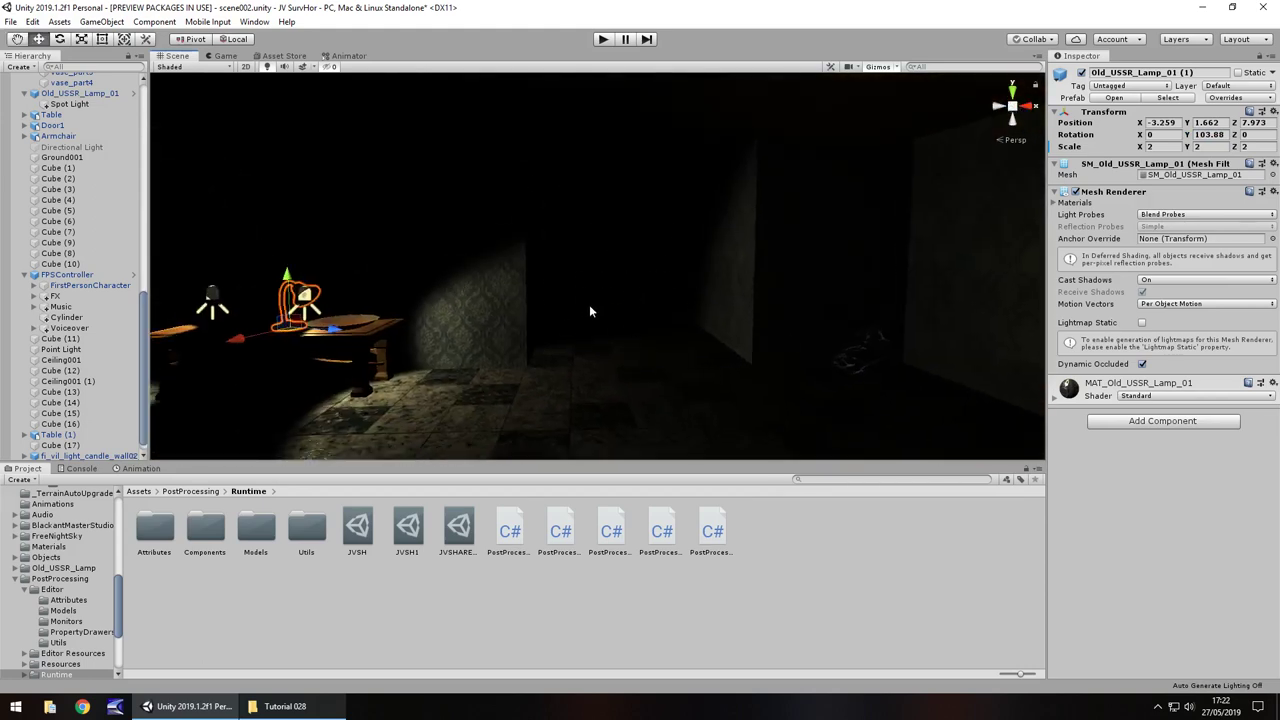
right_drag(535, 254, 891, 294)
scroll(766, 320, up, 3)
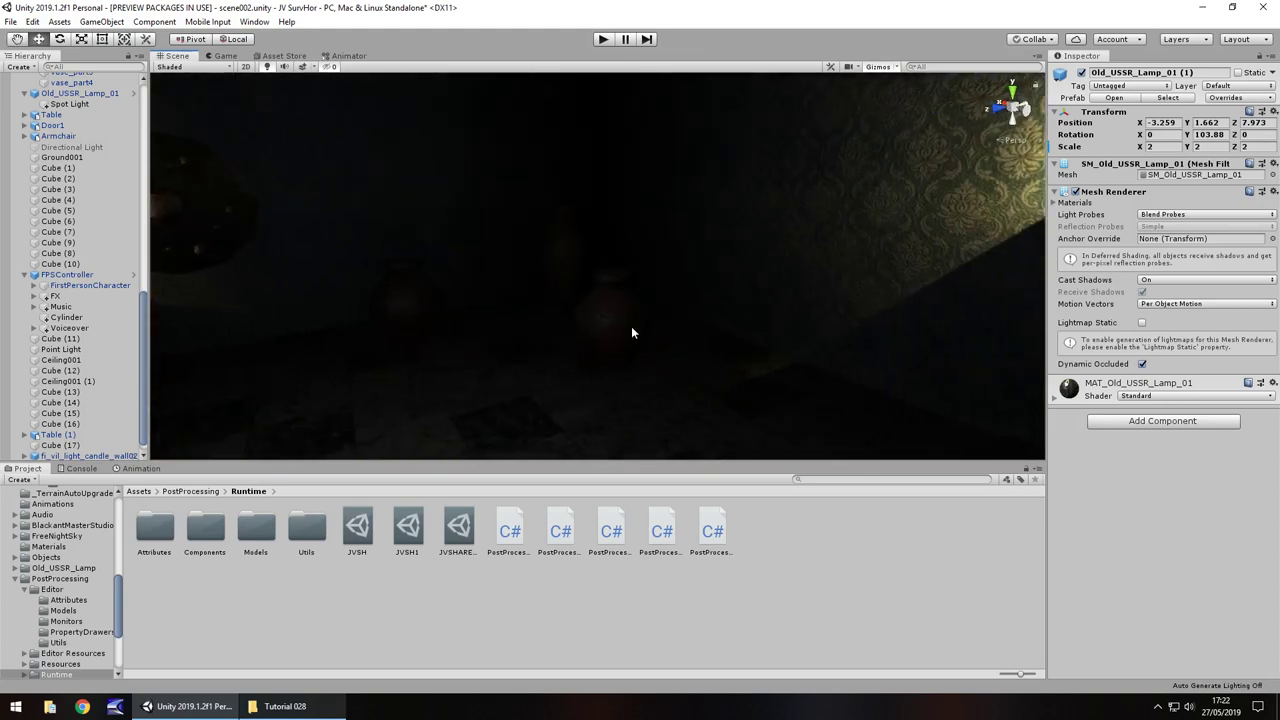
alt+drag(686, 326, 272, 313)
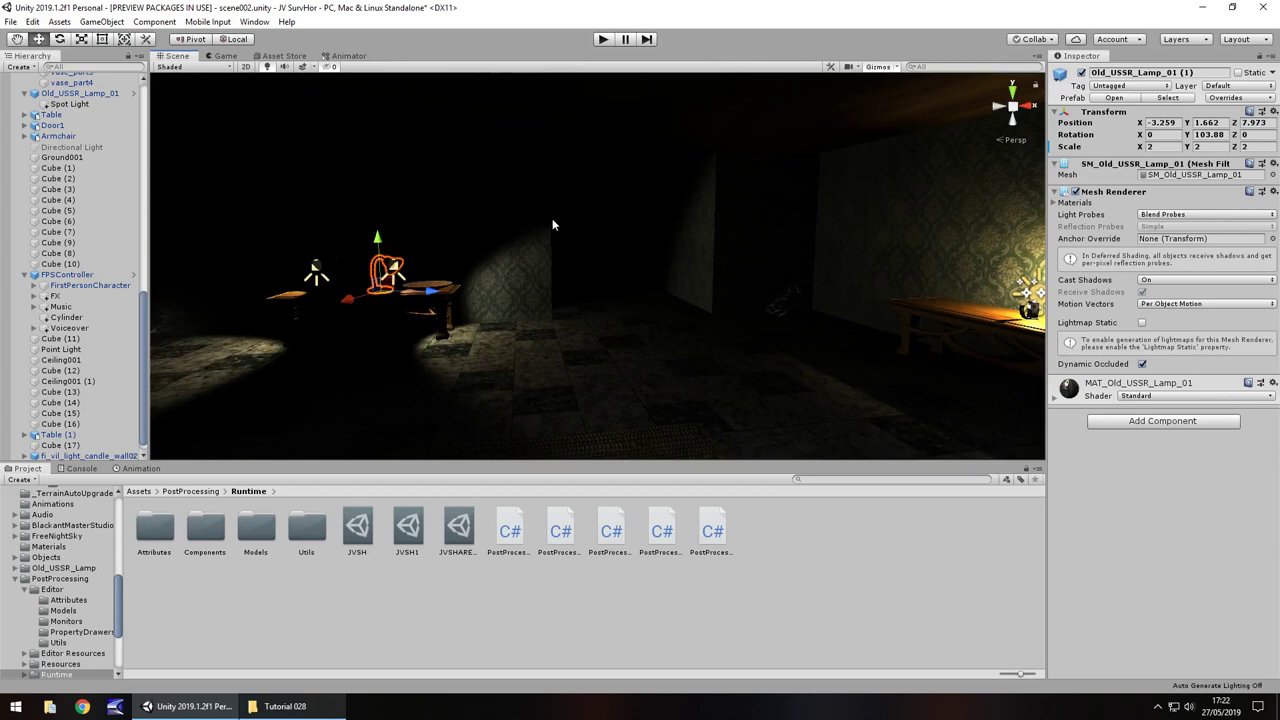
right_drag(509, 282, 823, 366)
alt+drag(822, 367, 748, 218)
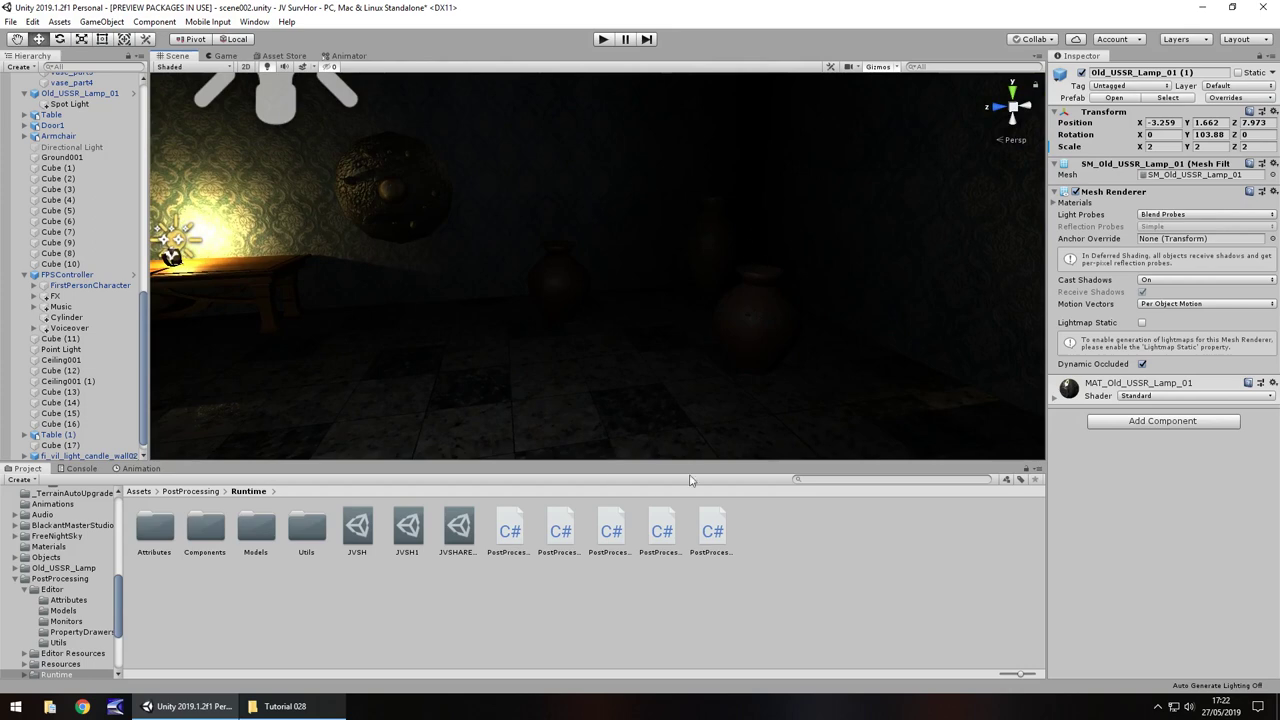
alt+drag(564, 282, 334, 278)
Save the scene, play it to check the two lamps while walking through the room, and end the play session.
key(ctrl+s)
click(602, 42)
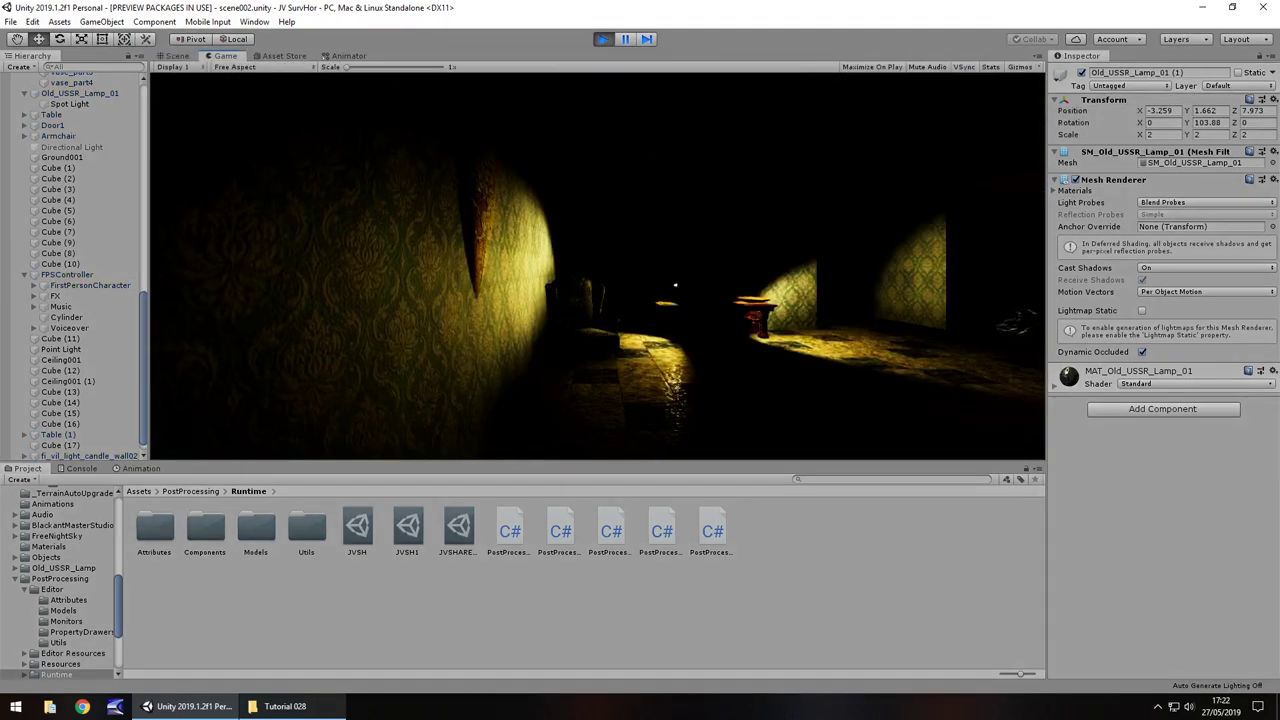
key(w)
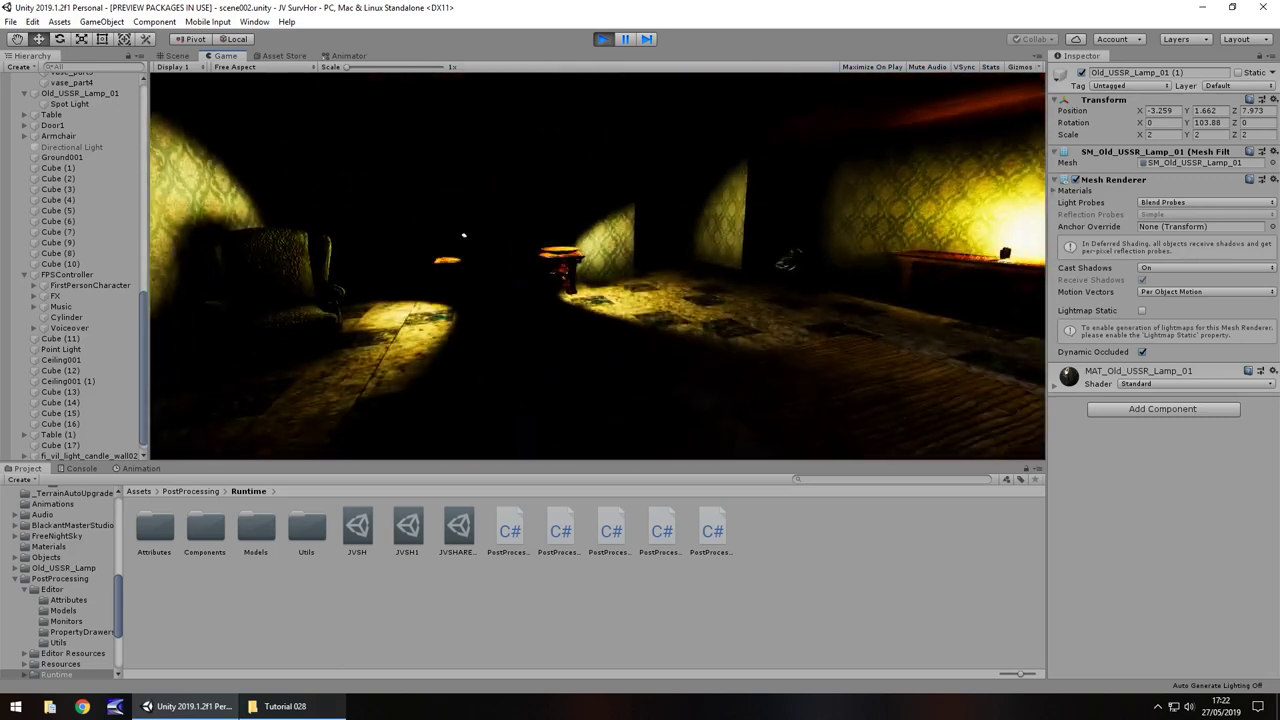
key(ctrl+p)
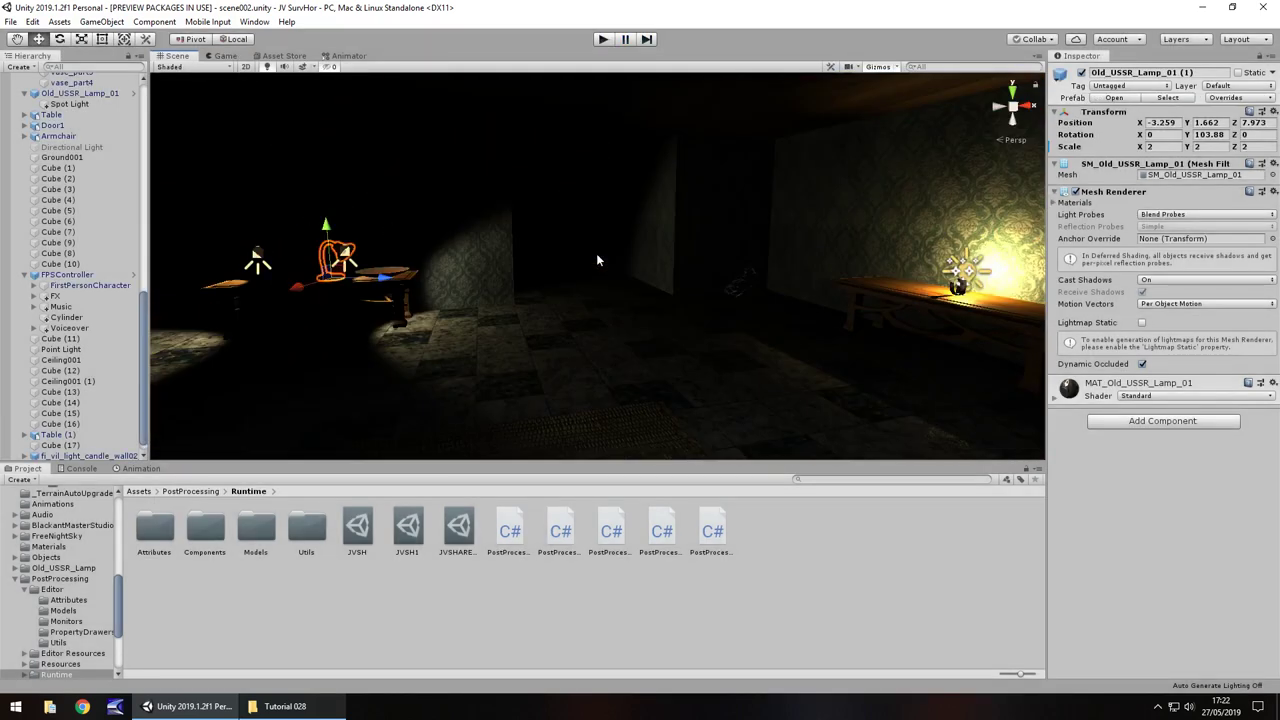